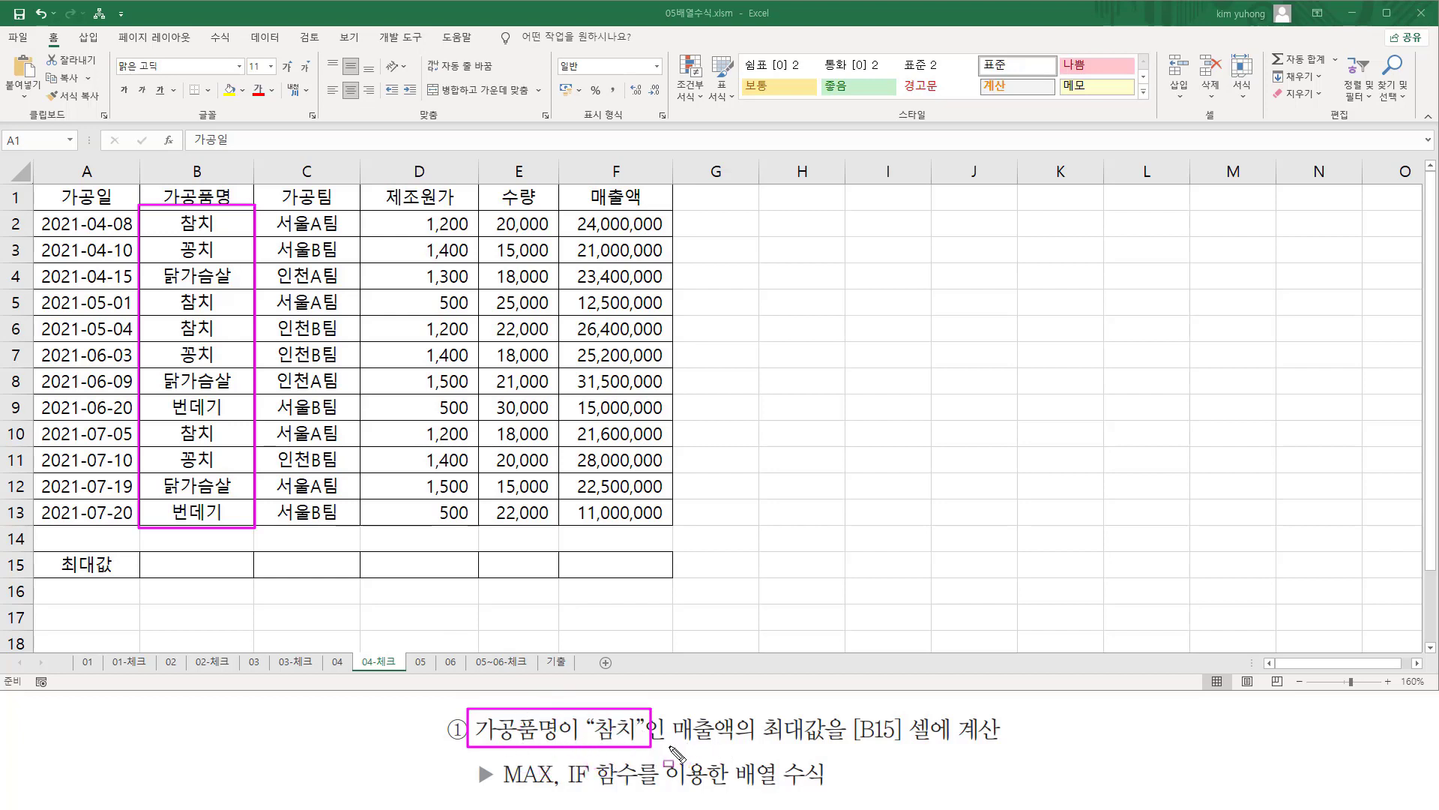
pyautogui.moveTo(669, 746); pyautogui.dragTo(838, 746)
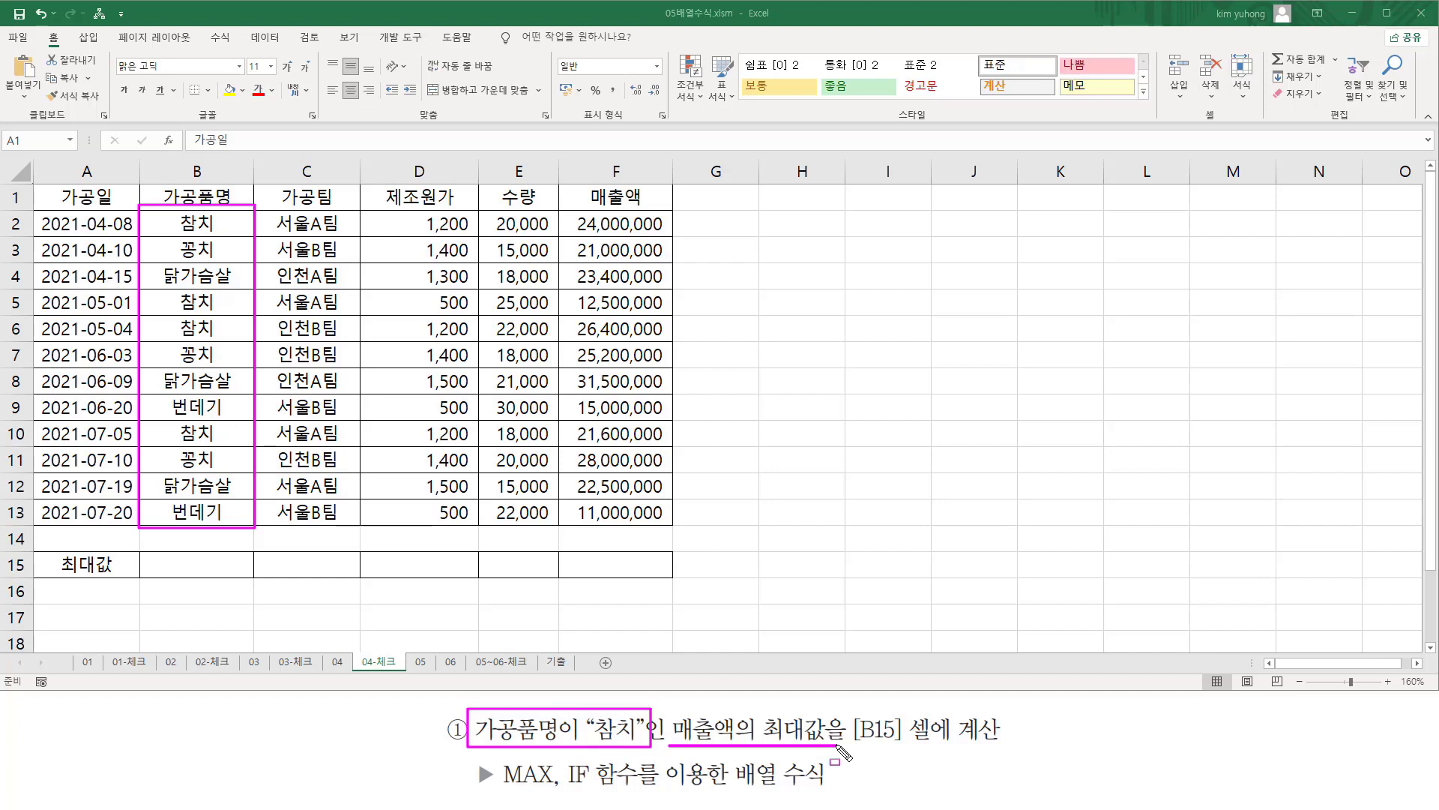
pyautogui.moveTo(500, 789); pyautogui.dragTo(637, 791)
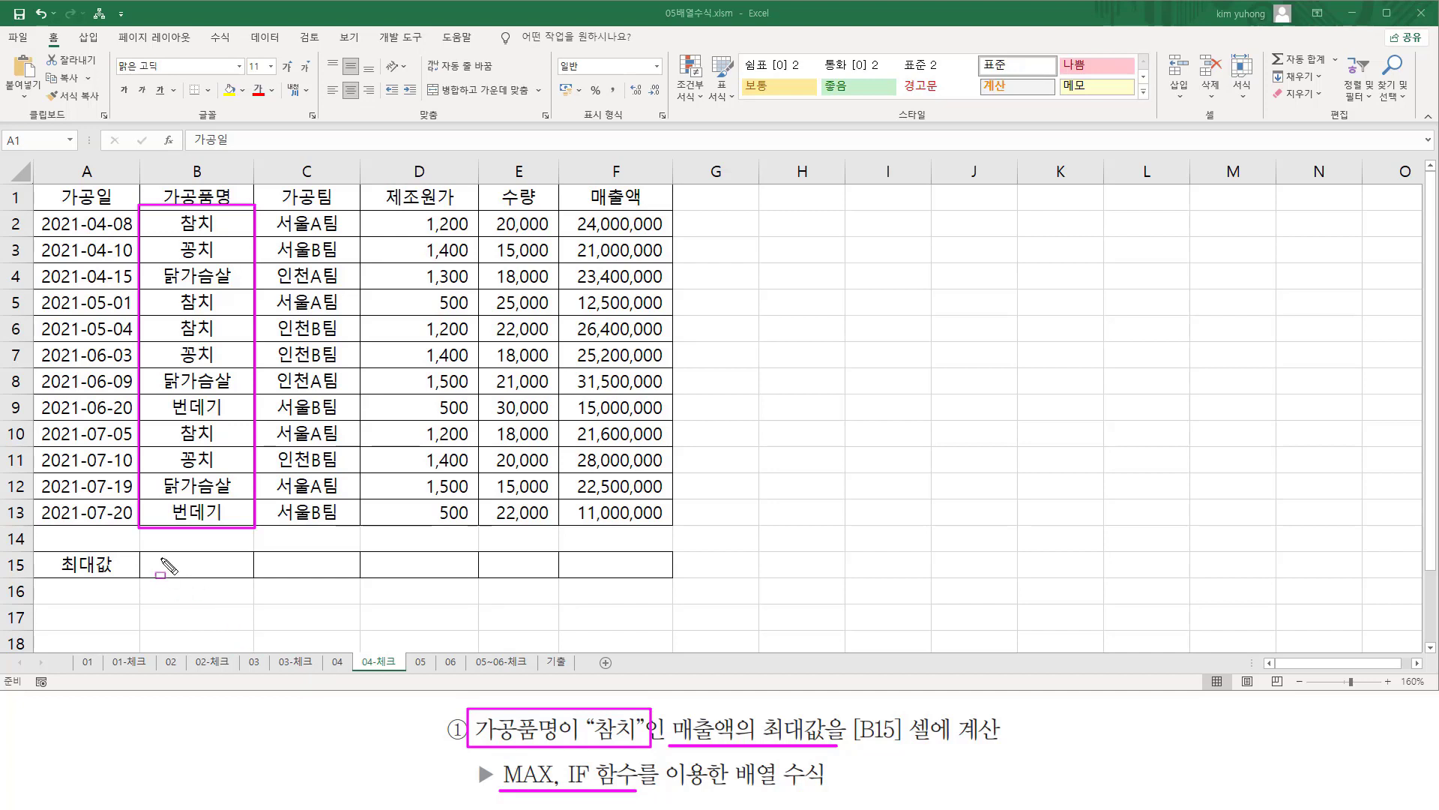
pyautogui.moveTo(159, 557); pyautogui.dragTo(230, 577)
pyautogui.press('Escape')
# In cell B15, begin a formula nesting IF inside MAX, with the condition B2:B13="참치".
pyautogui.click(209, 569)
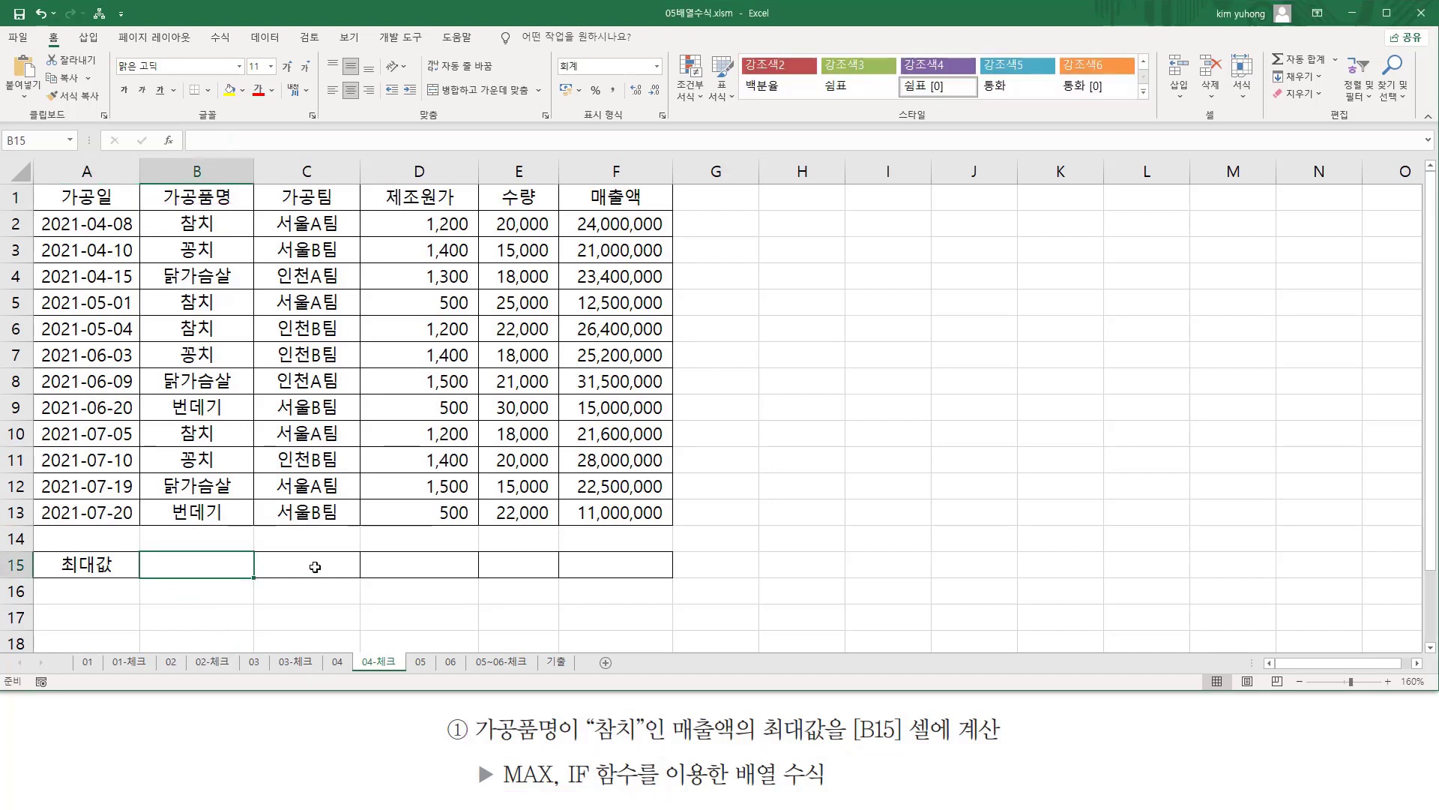
pyautogui.write('=max')
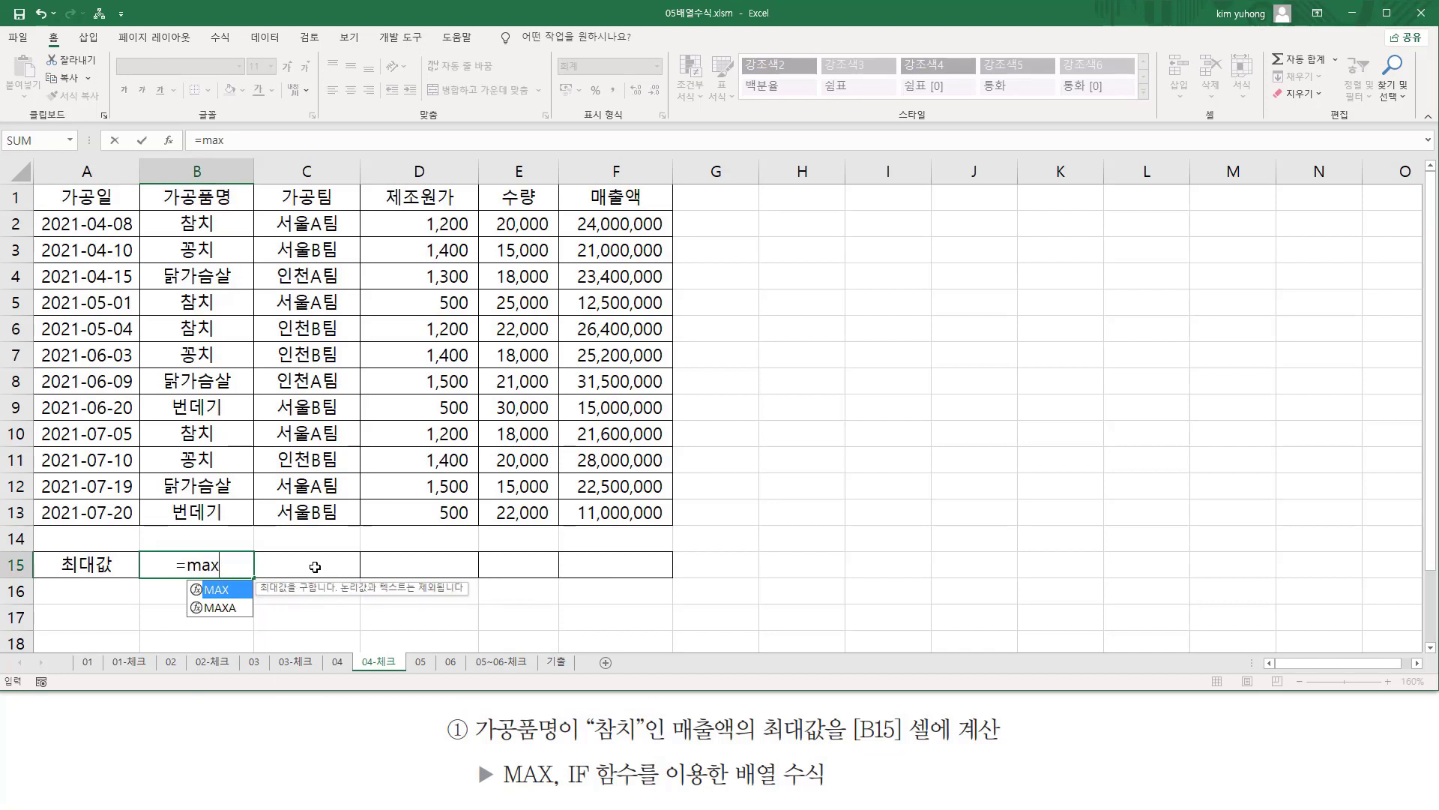
pyautogui.press('Tab')
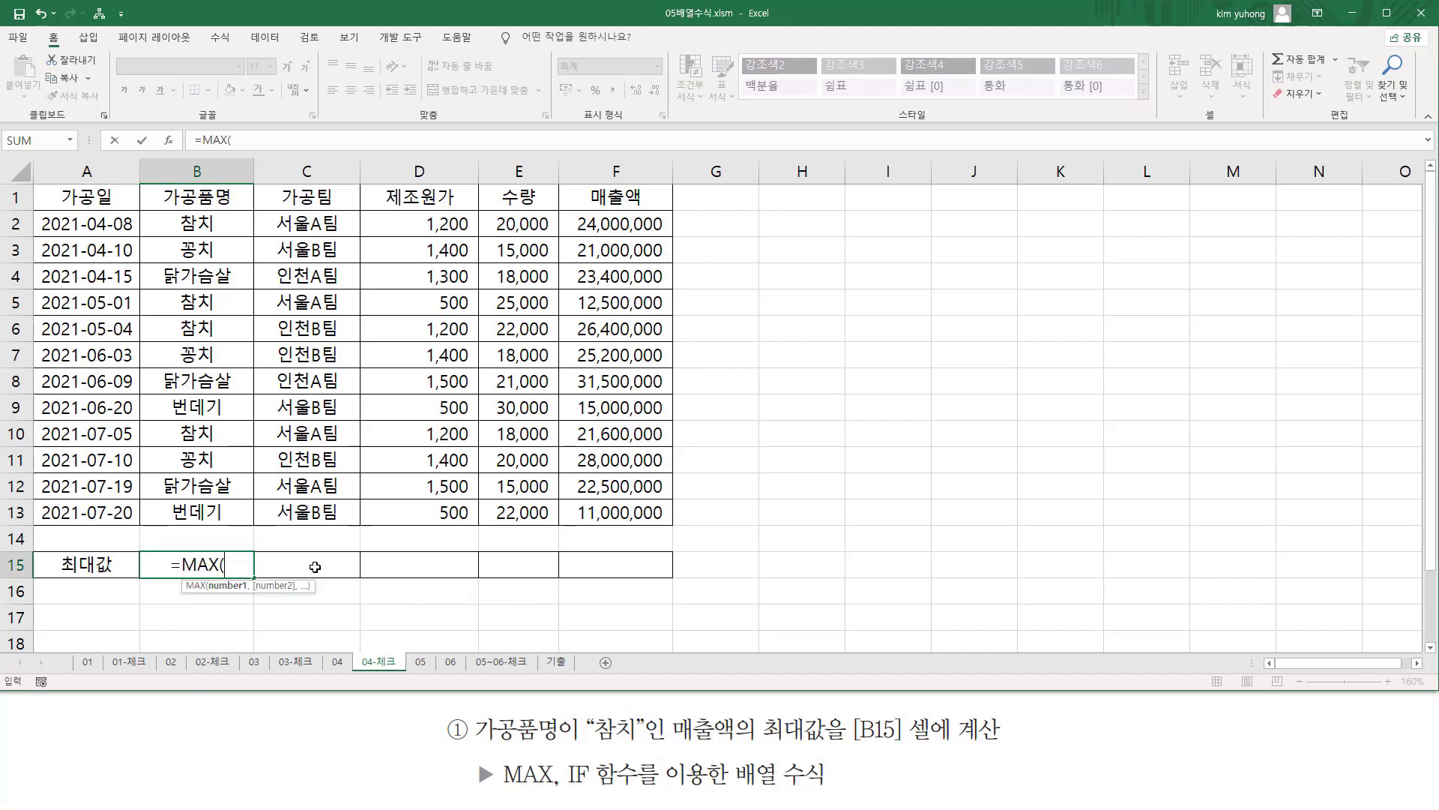
pyautogui.write('if')
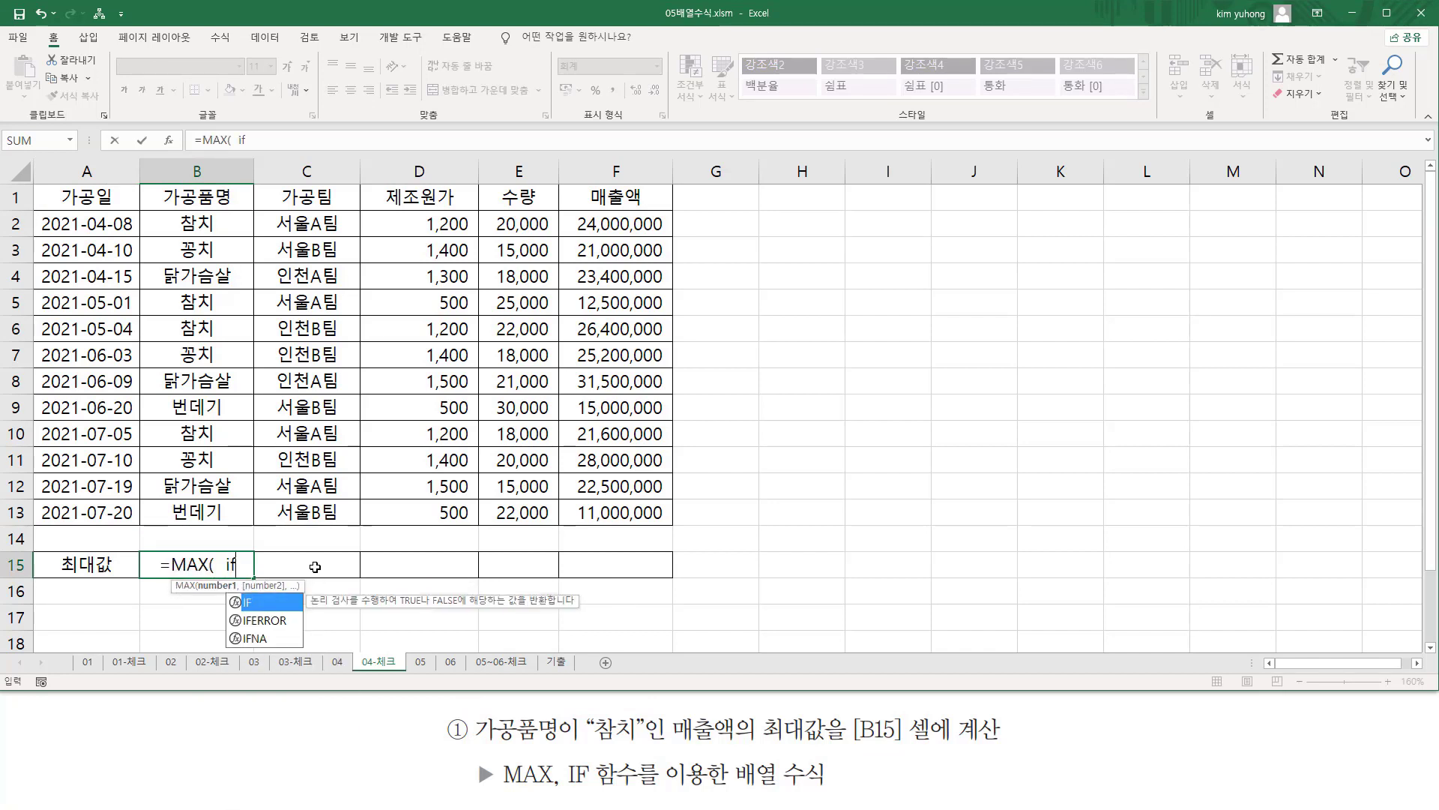
pyautogui.press('Tab')
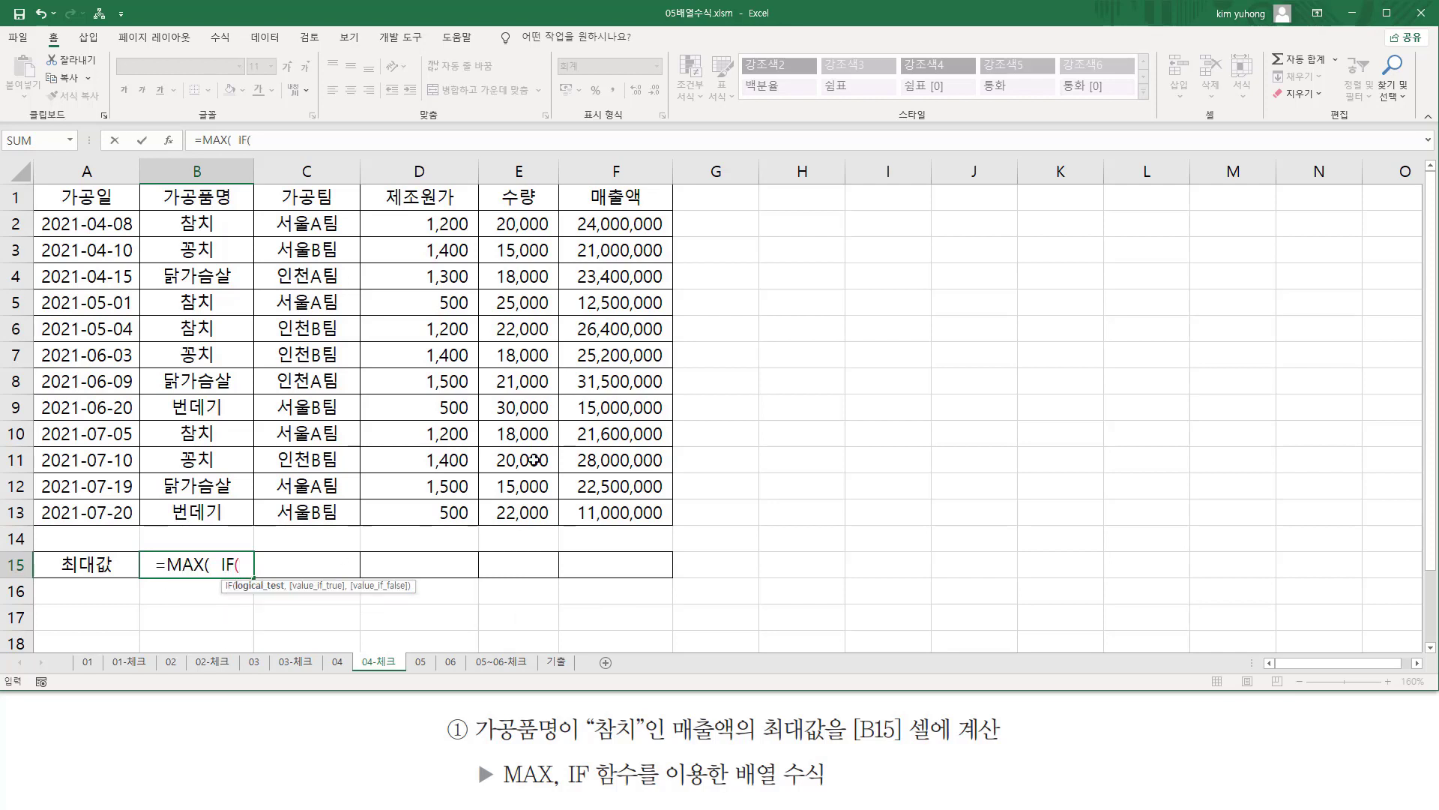
pyautogui.moveTo(197, 223); pyautogui.dragTo(193, 511)
pyautogui.write('=')
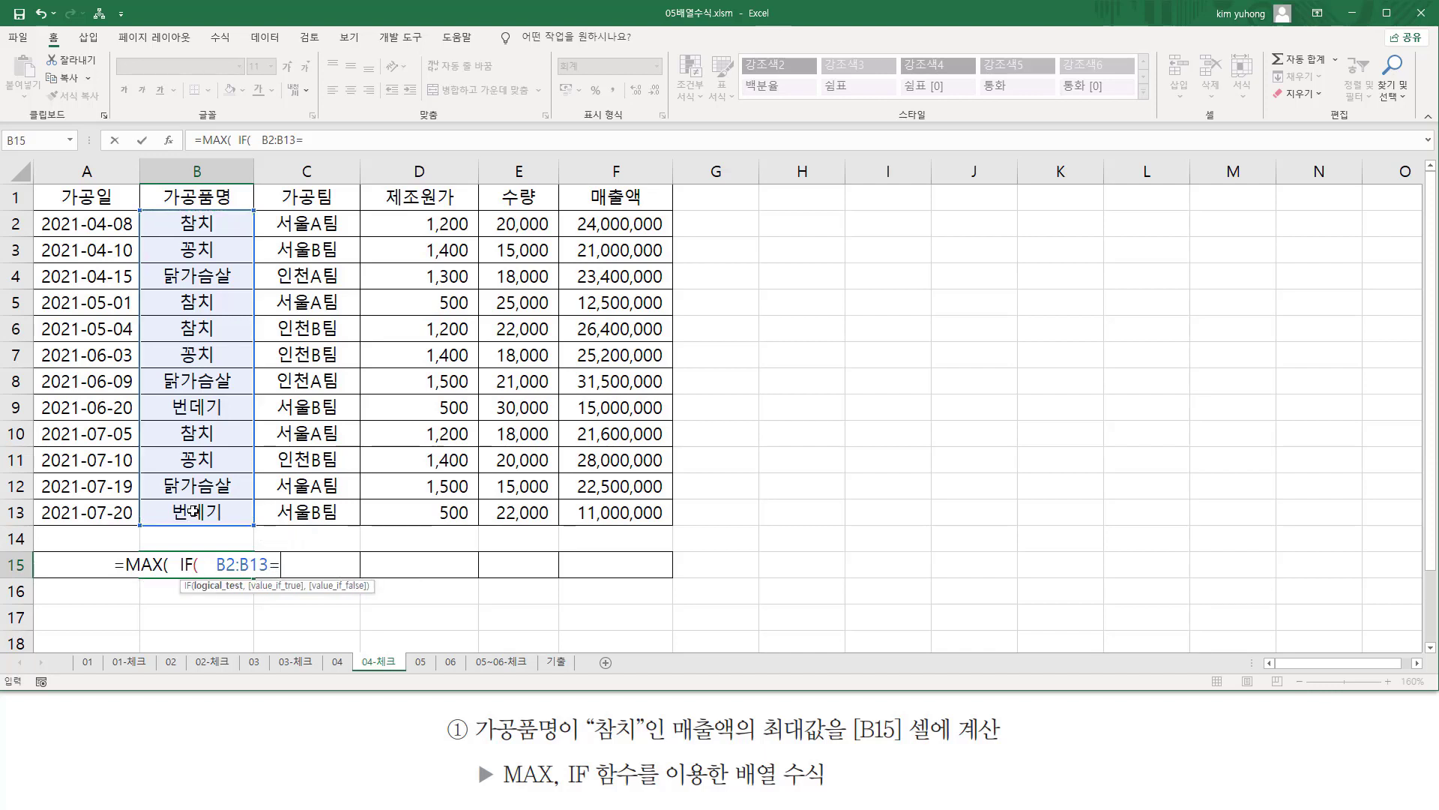
pyautogui.write('"ㅊ치"')
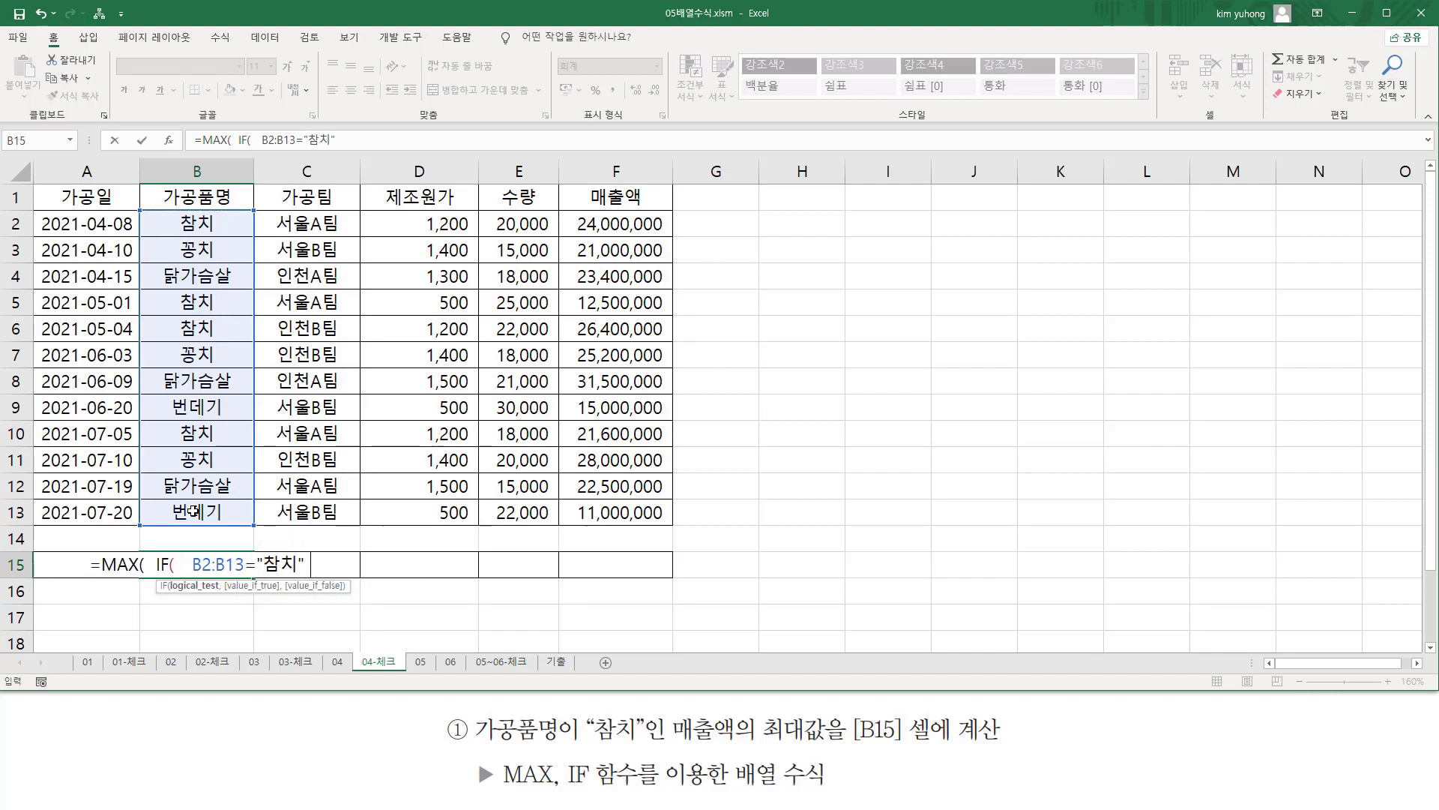
pyautogui.write('  ,')
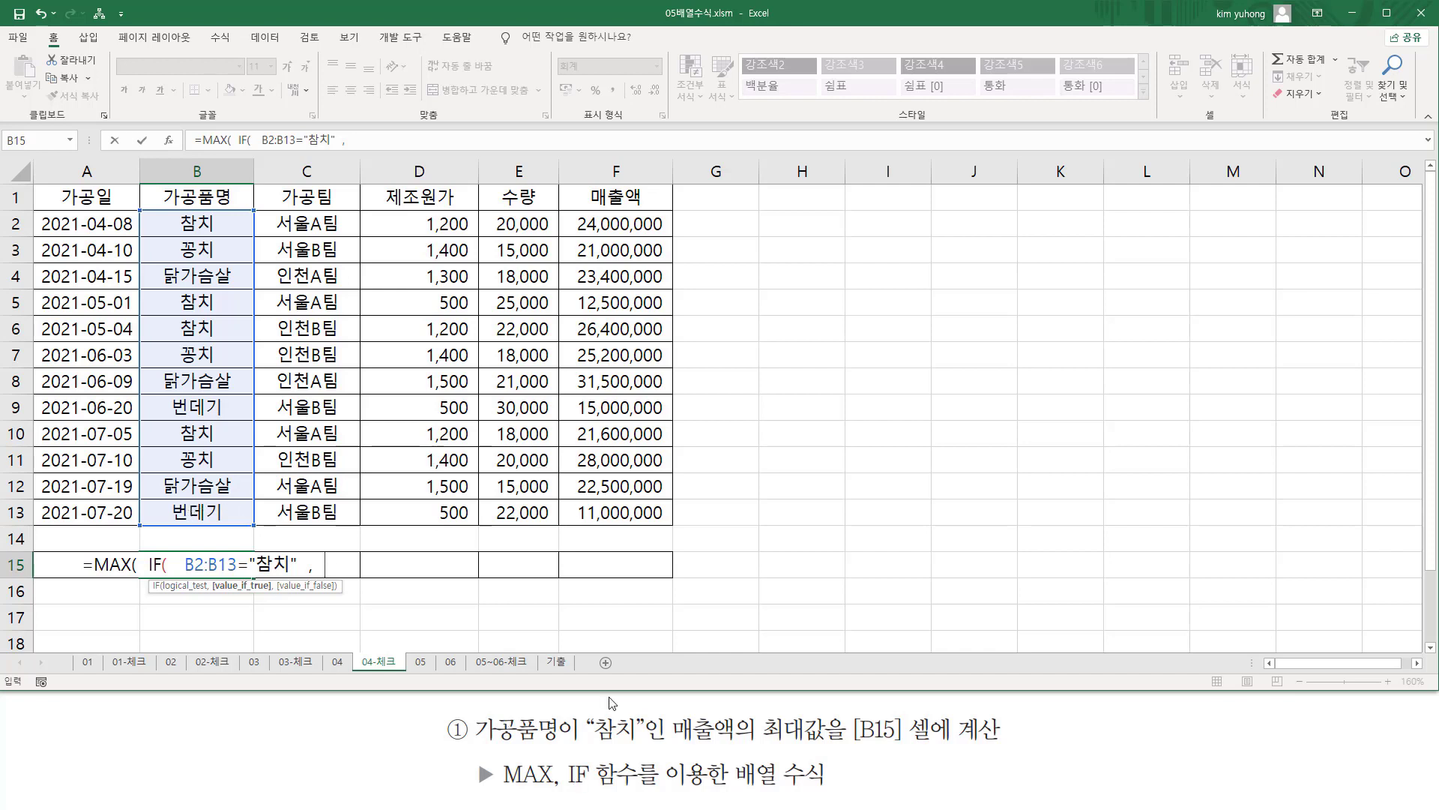
# Complete B15's formula with F2:F13 as the value if true and enter it as an array formula.
pyautogui.moveTo(608, 224); pyautogui.dragTo(614, 512)
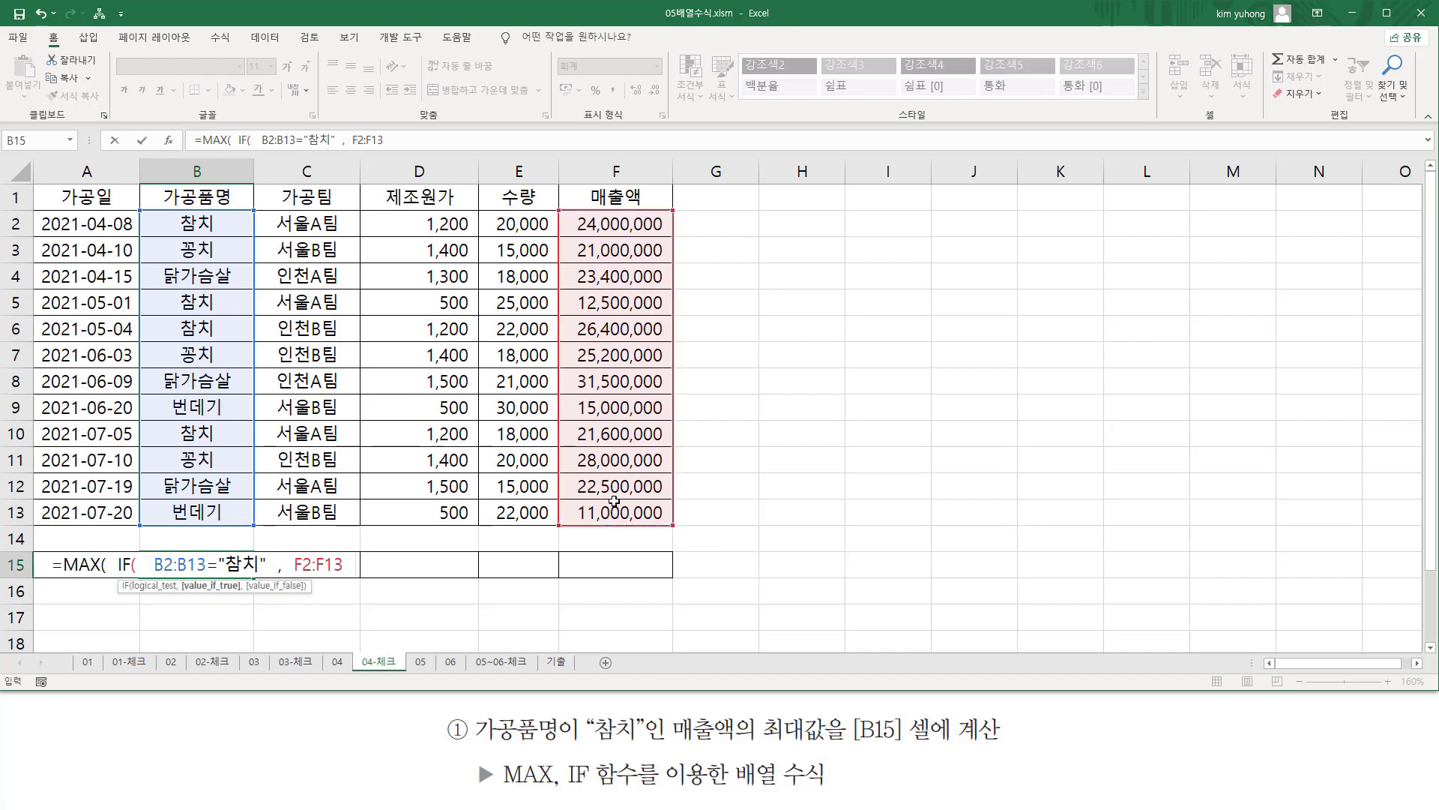
pyautogui.write(')')
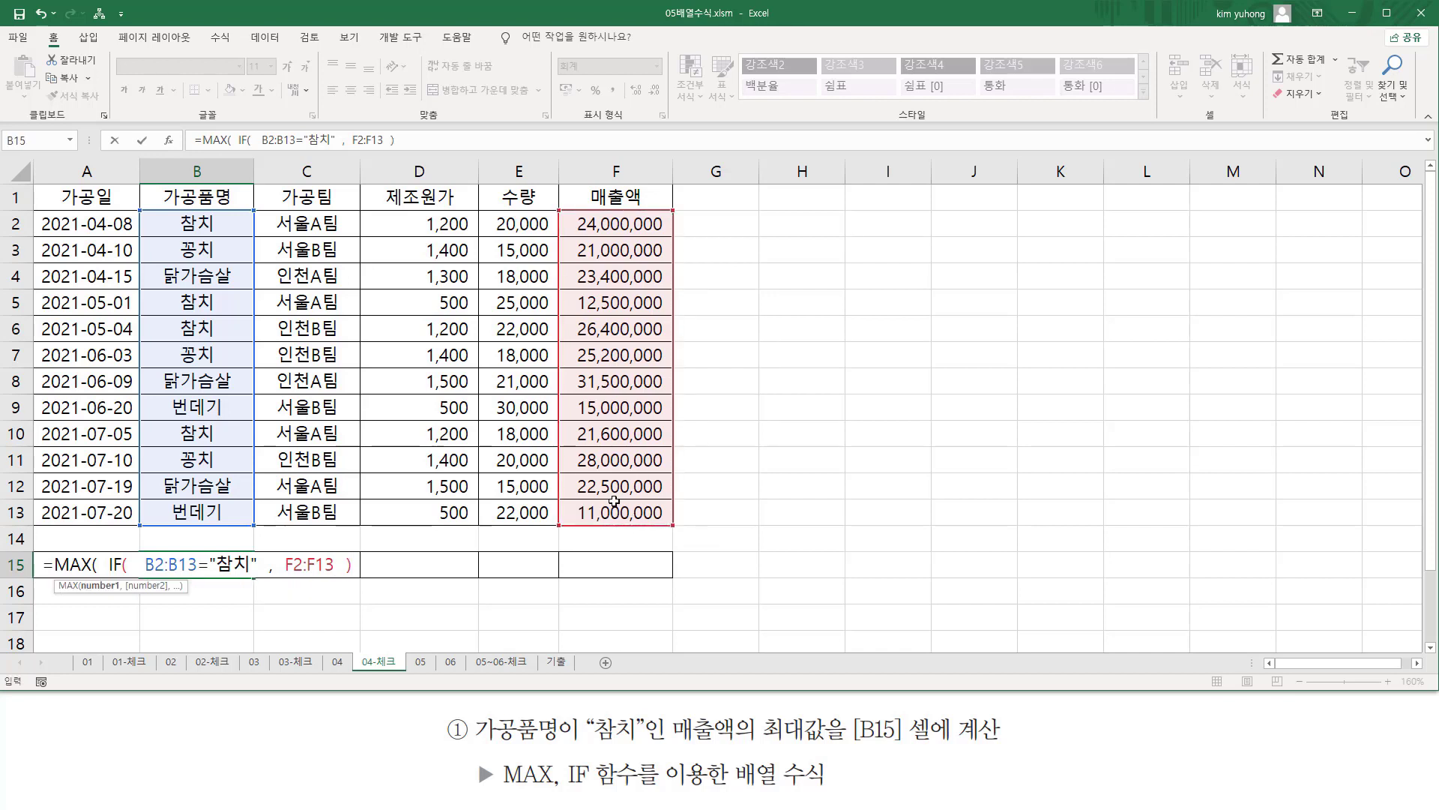
pyautogui.write(' )')
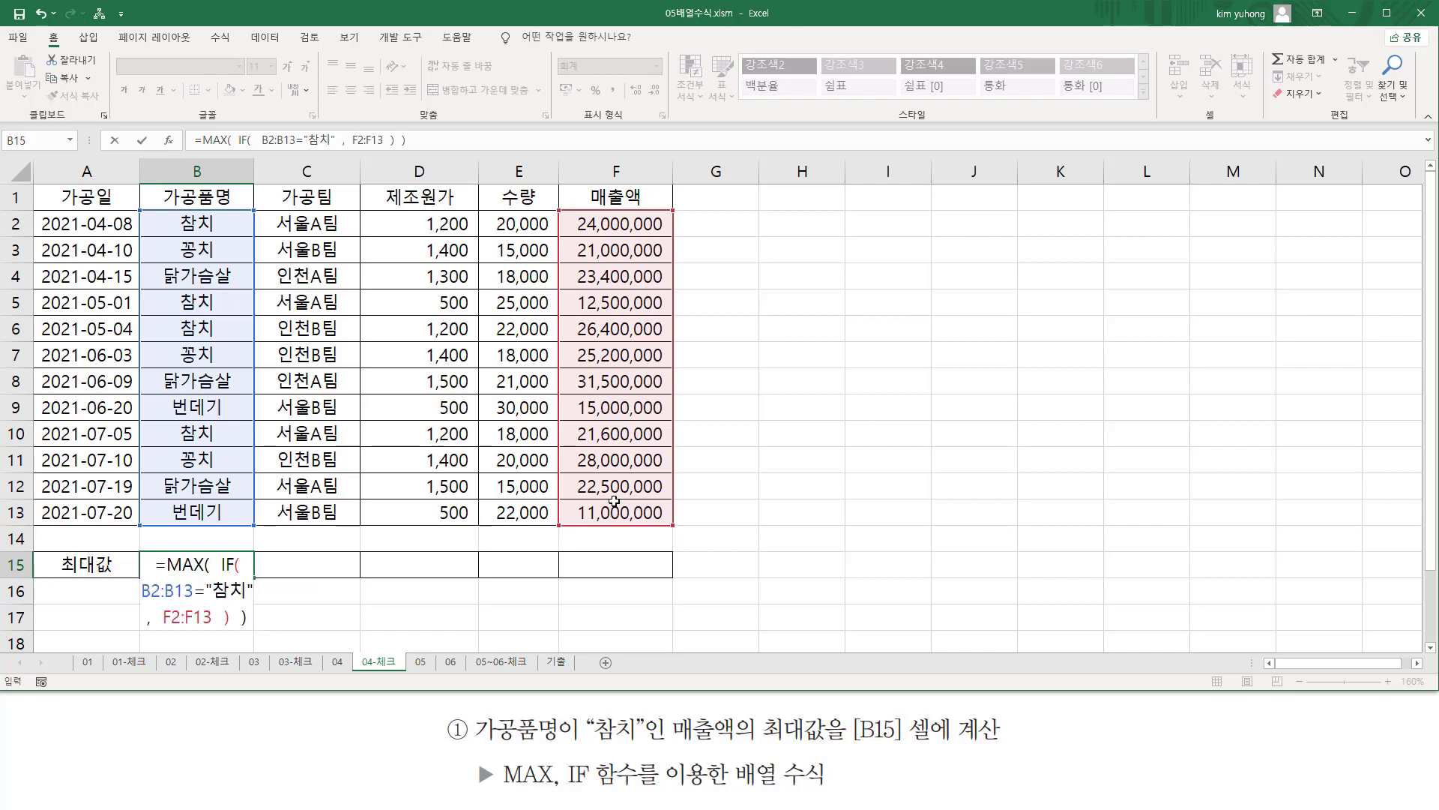
pyautogui.press('F2')
pyautogui.hotkey('ctrl', 'shift', 'Return')
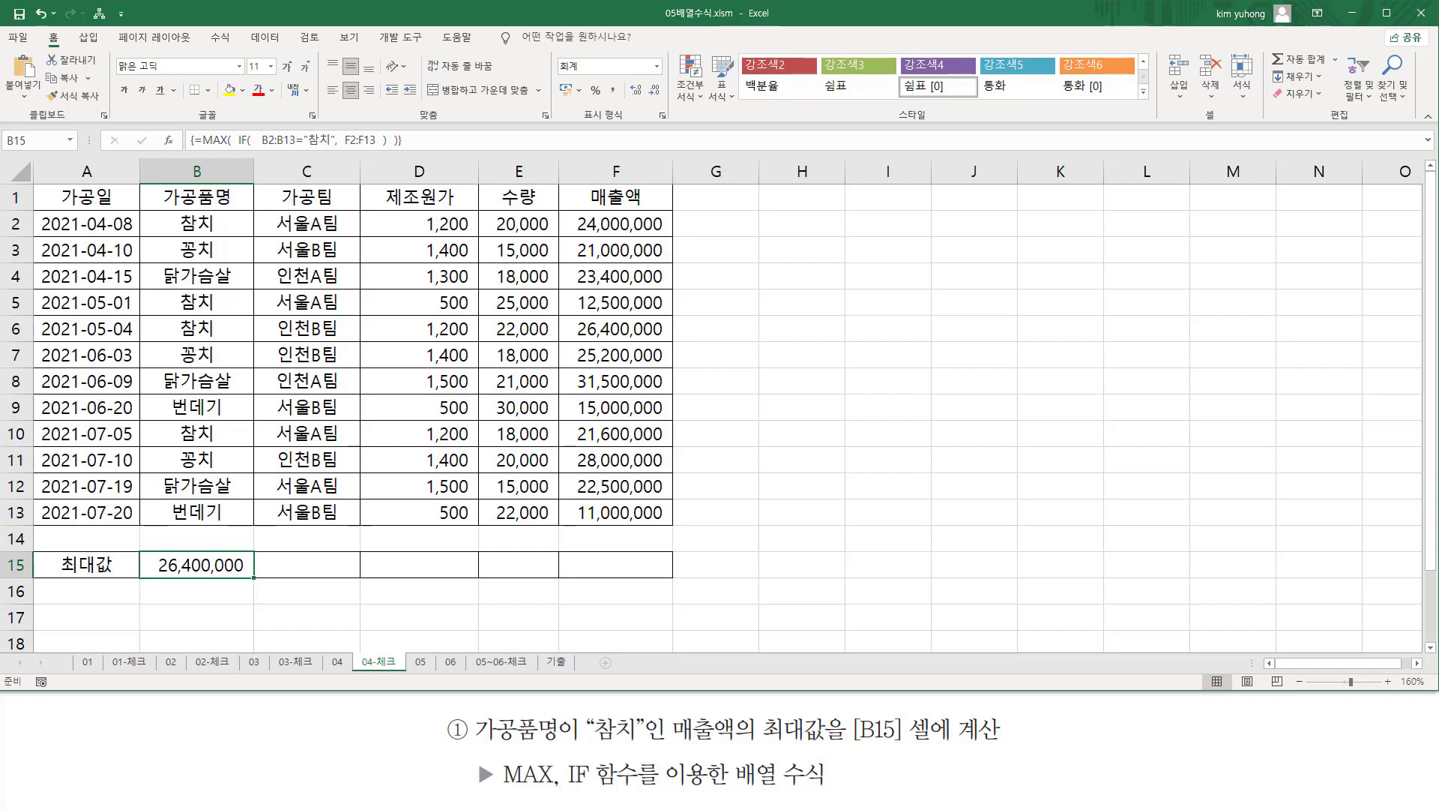
pyautogui.press('Return')
# Paste the text =MAX( IF( B2:B13="참치" , F2:F13 ) ) into cell G3 and colour its font red.
pyautogui.click(742, 249)
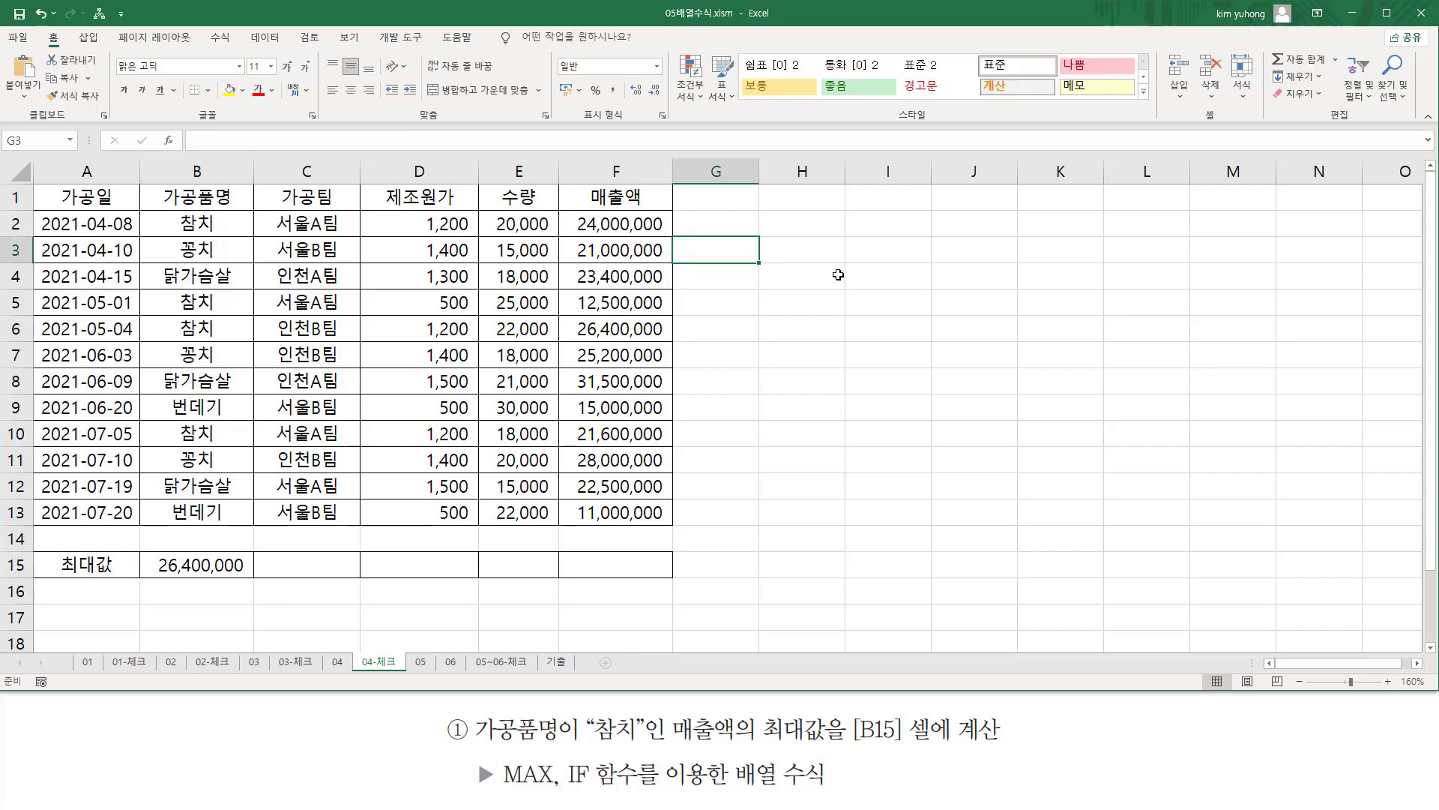
pyautogui.write('=MAX( IF( B2:B13="참치" , F2:F13 ) )')
pyautogui.press('Return')
pyautogui.click(713, 250)
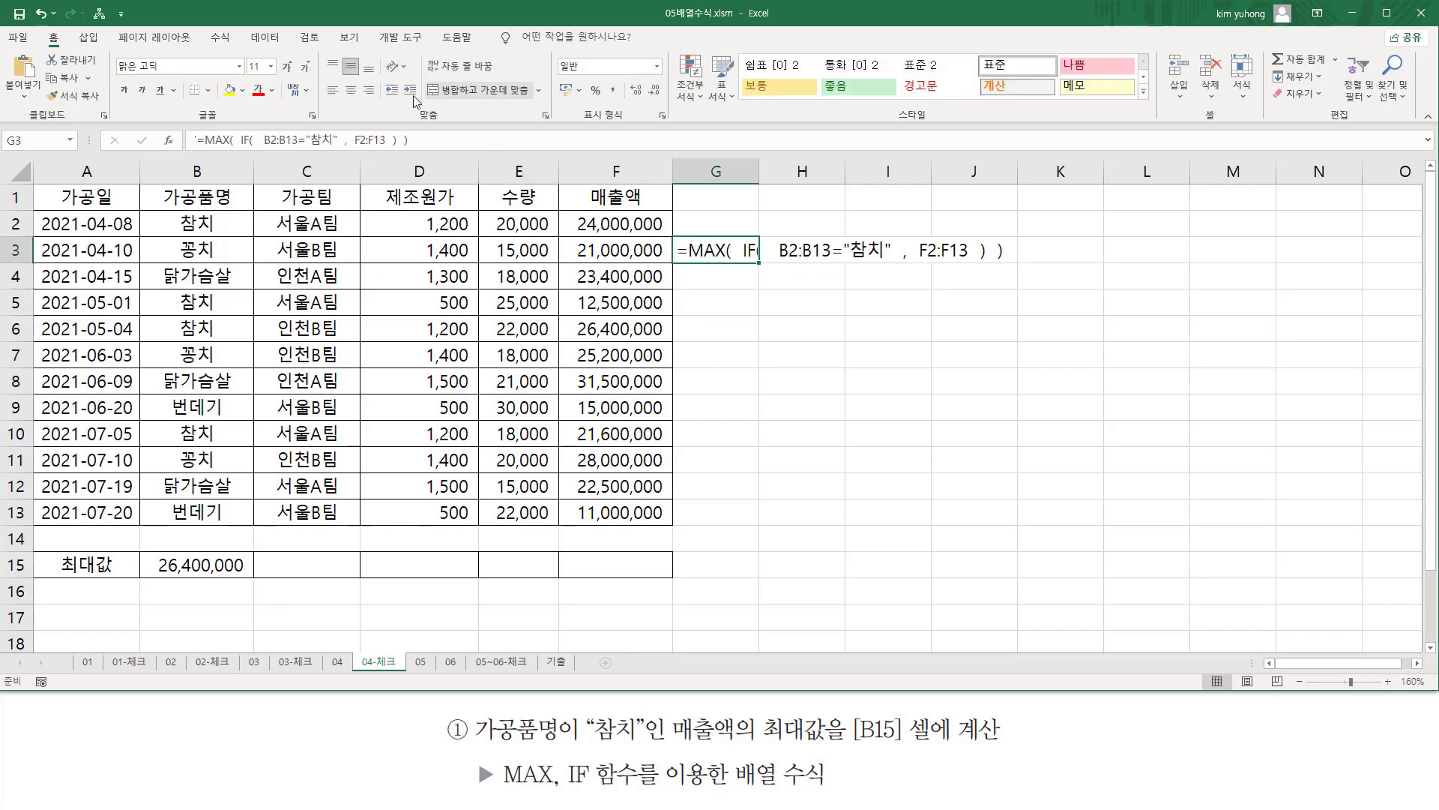
pyautogui.click(258, 91)
pyautogui.click(808, 356)
pyautogui.hotkey('ctrl', '2')
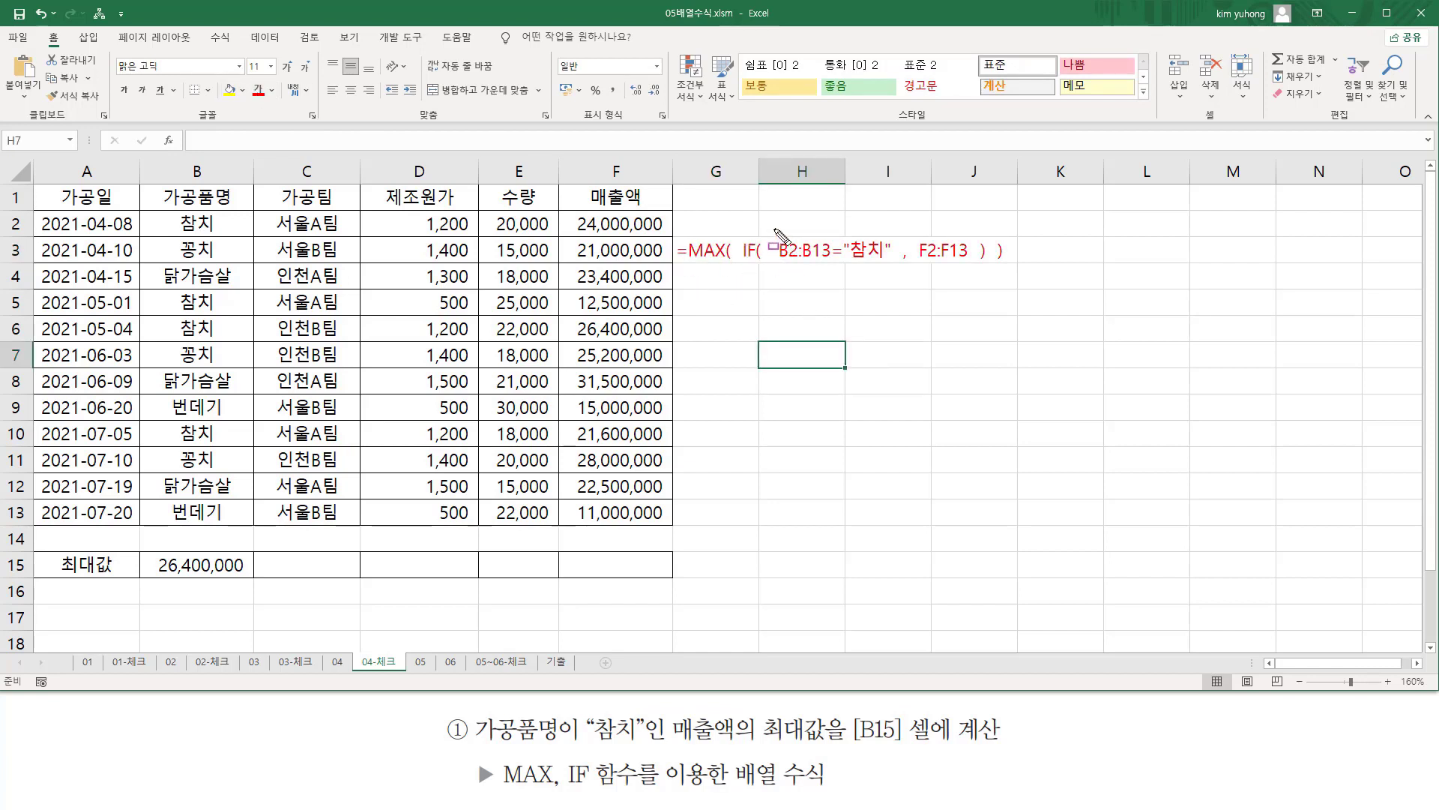
pyautogui.moveTo(774, 229)
pyautogui.mouseDown()
pyautogui.moveTo(828, 274)
pyautogui.moveTo(894, 275)
pyautogui.mouseUp()
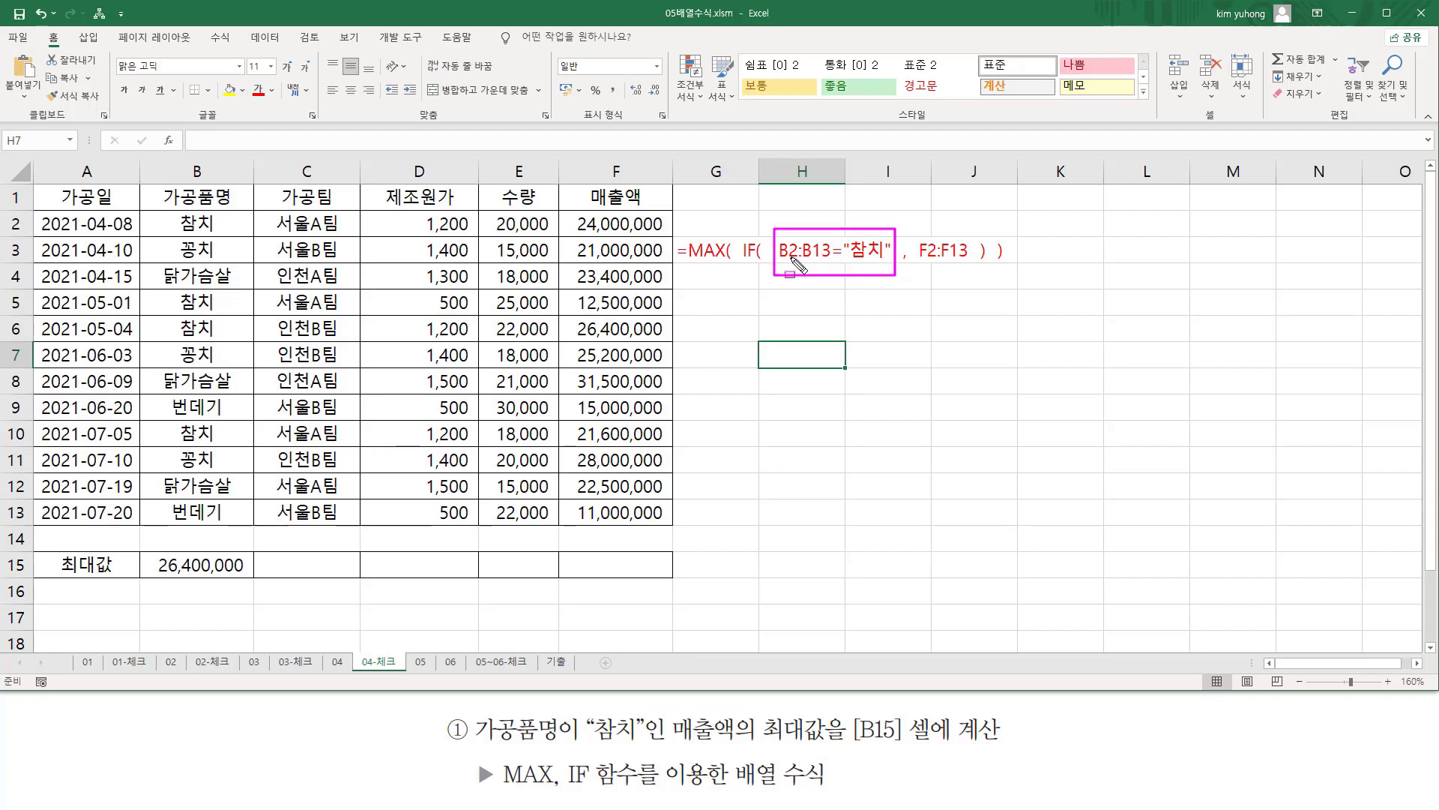
pyautogui.moveTo(901, 254); pyautogui.dragTo(974, 260)
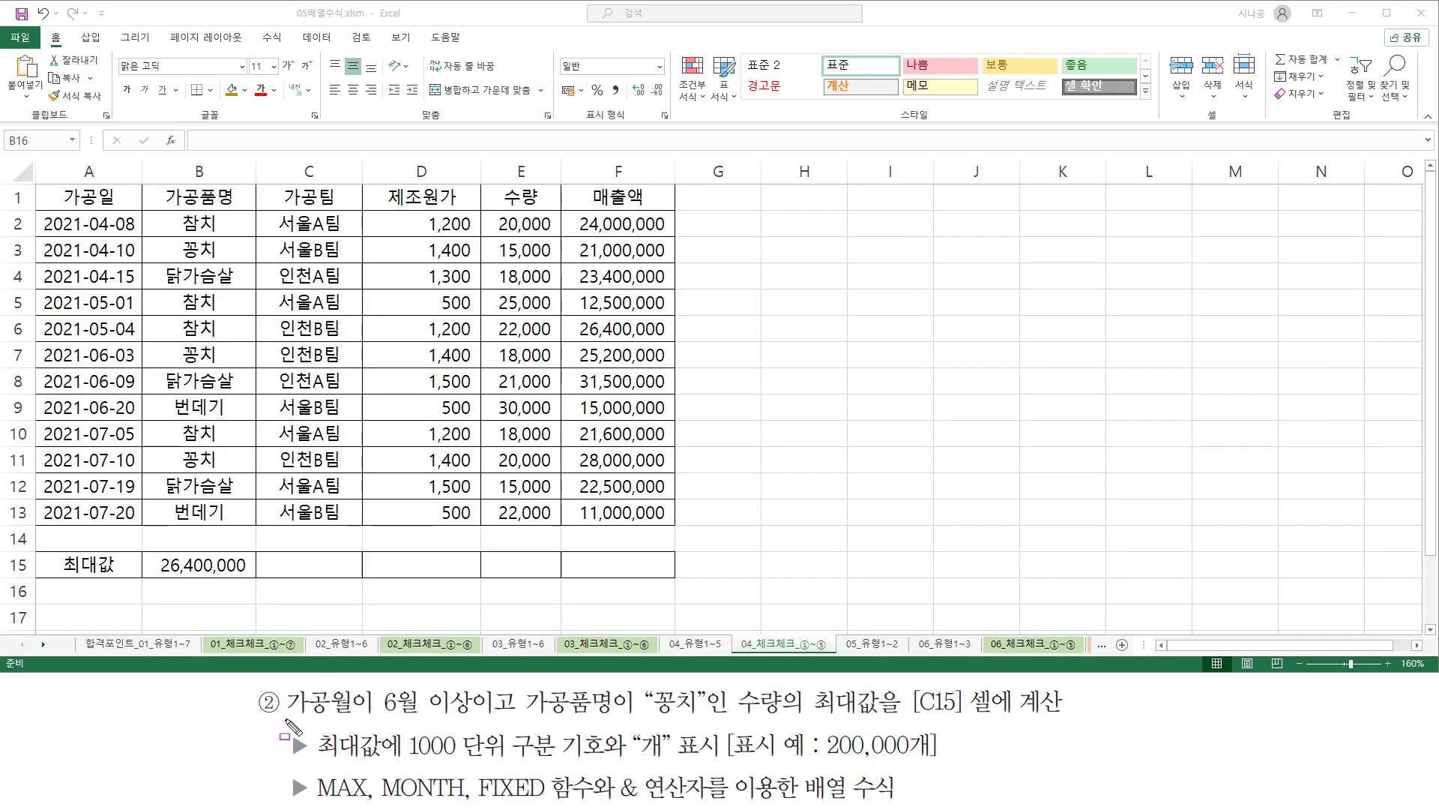
pyautogui.moveTo(286, 719); pyautogui.dragTo(350, 720)
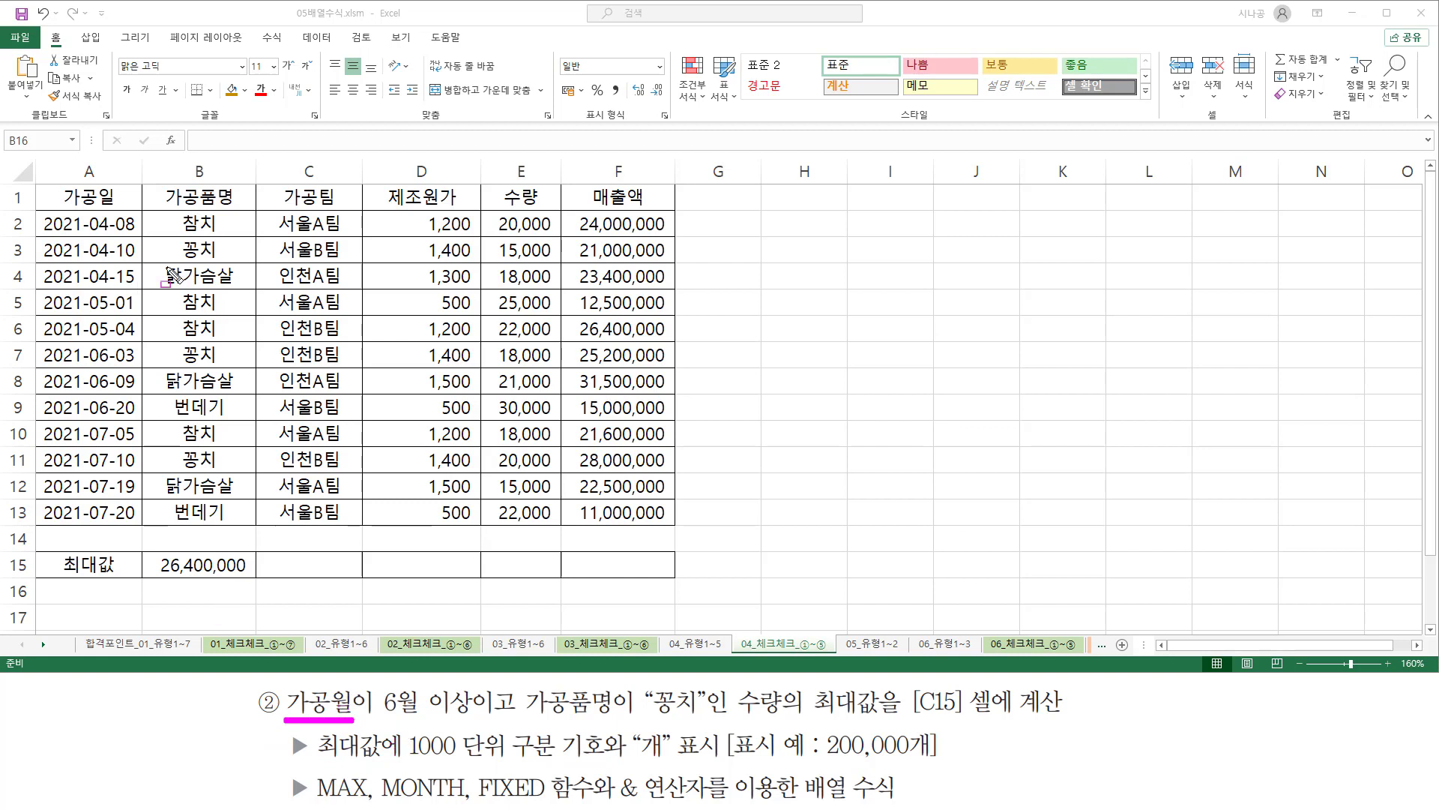
pyautogui.moveTo(43, 185); pyautogui.dragTo(140, 204)
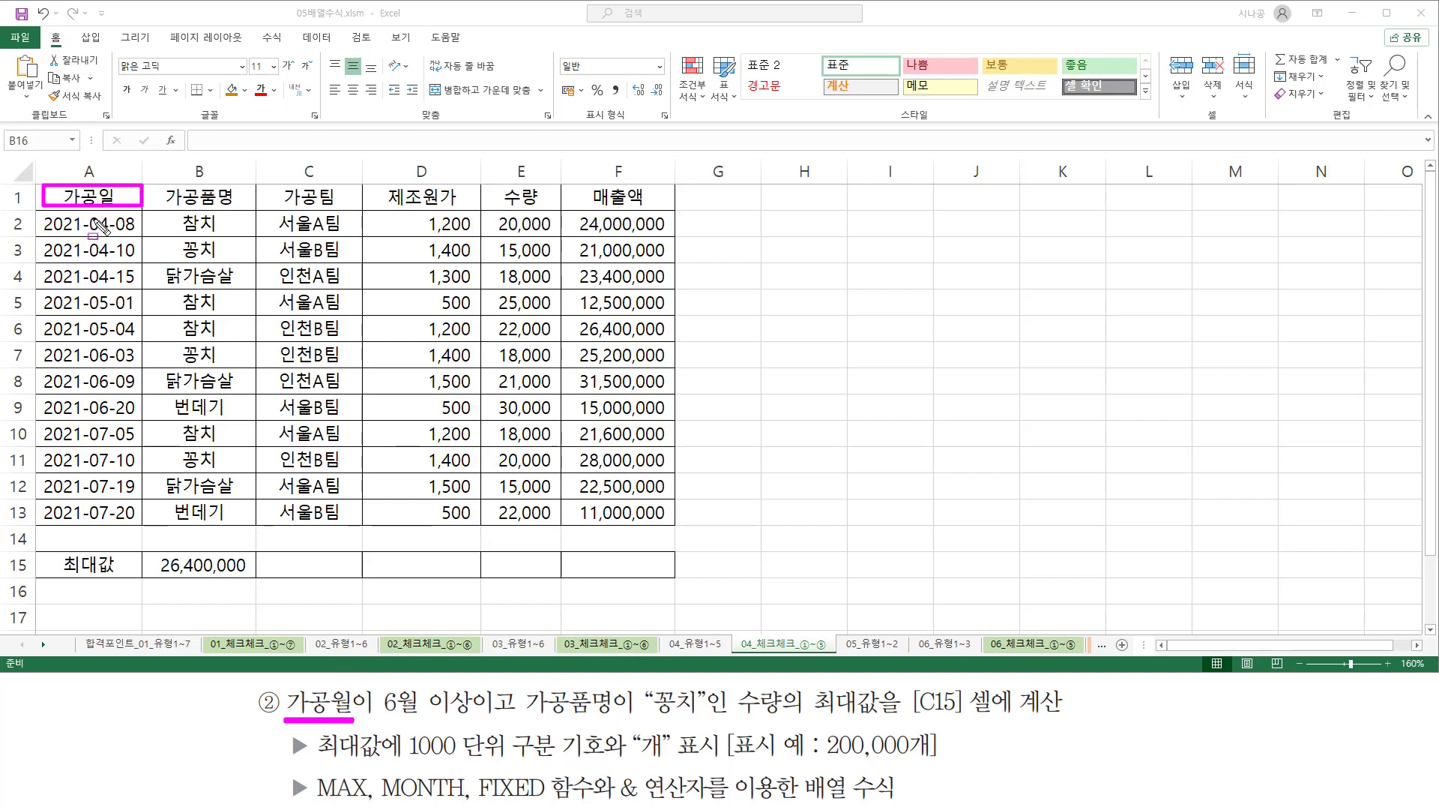
pyautogui.moveTo(89, 211); pyautogui.dragTo(113, 525)
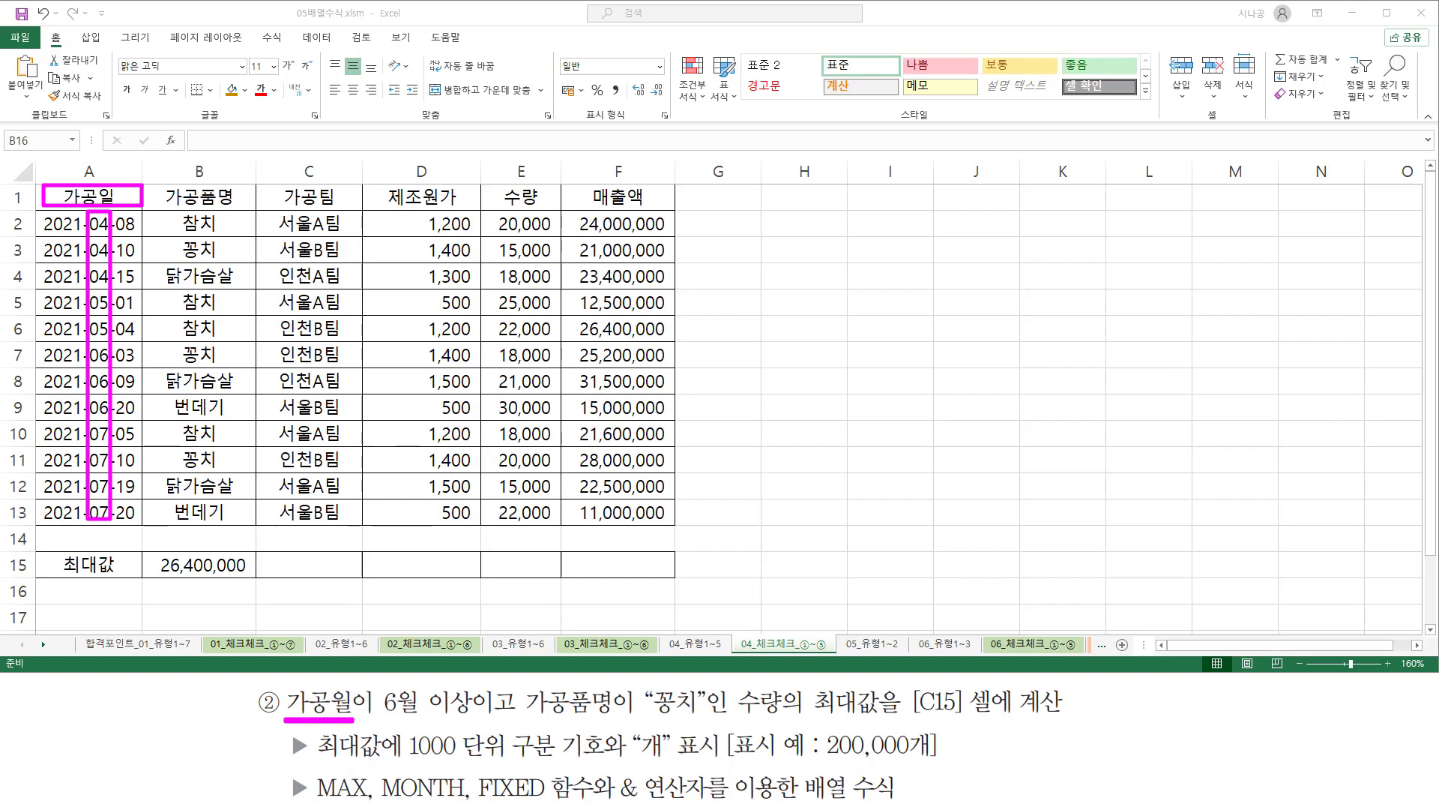
pyautogui.moveTo(417, 779); pyautogui.dragTo(448, 764)
pyautogui.moveTo(377, 718); pyautogui.dragTo(471, 720)
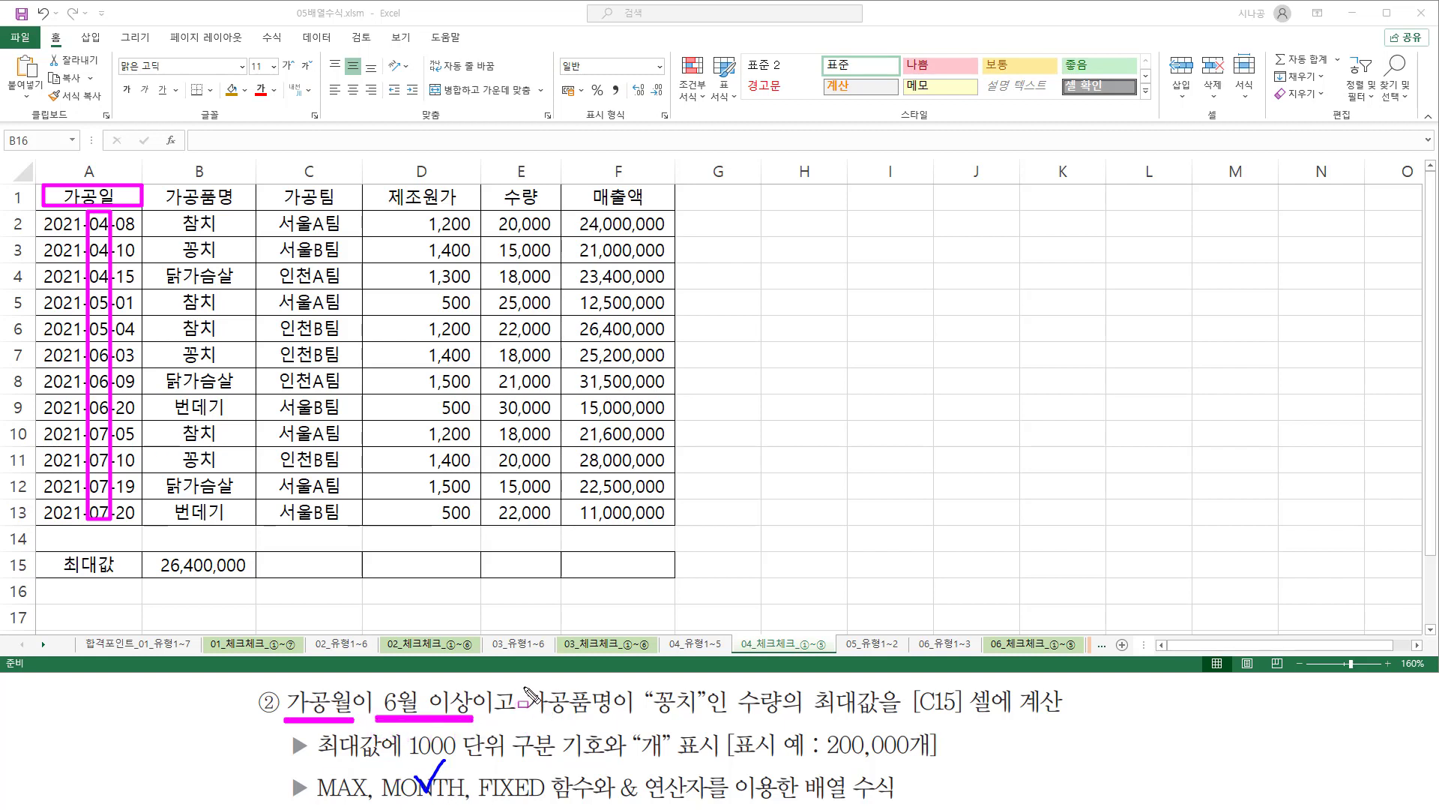
pyautogui.moveTo(524, 686)
pyautogui.mouseDown()
pyautogui.moveTo(529, 719)
pyautogui.moveTo(613, 718)
pyautogui.mouseUp()
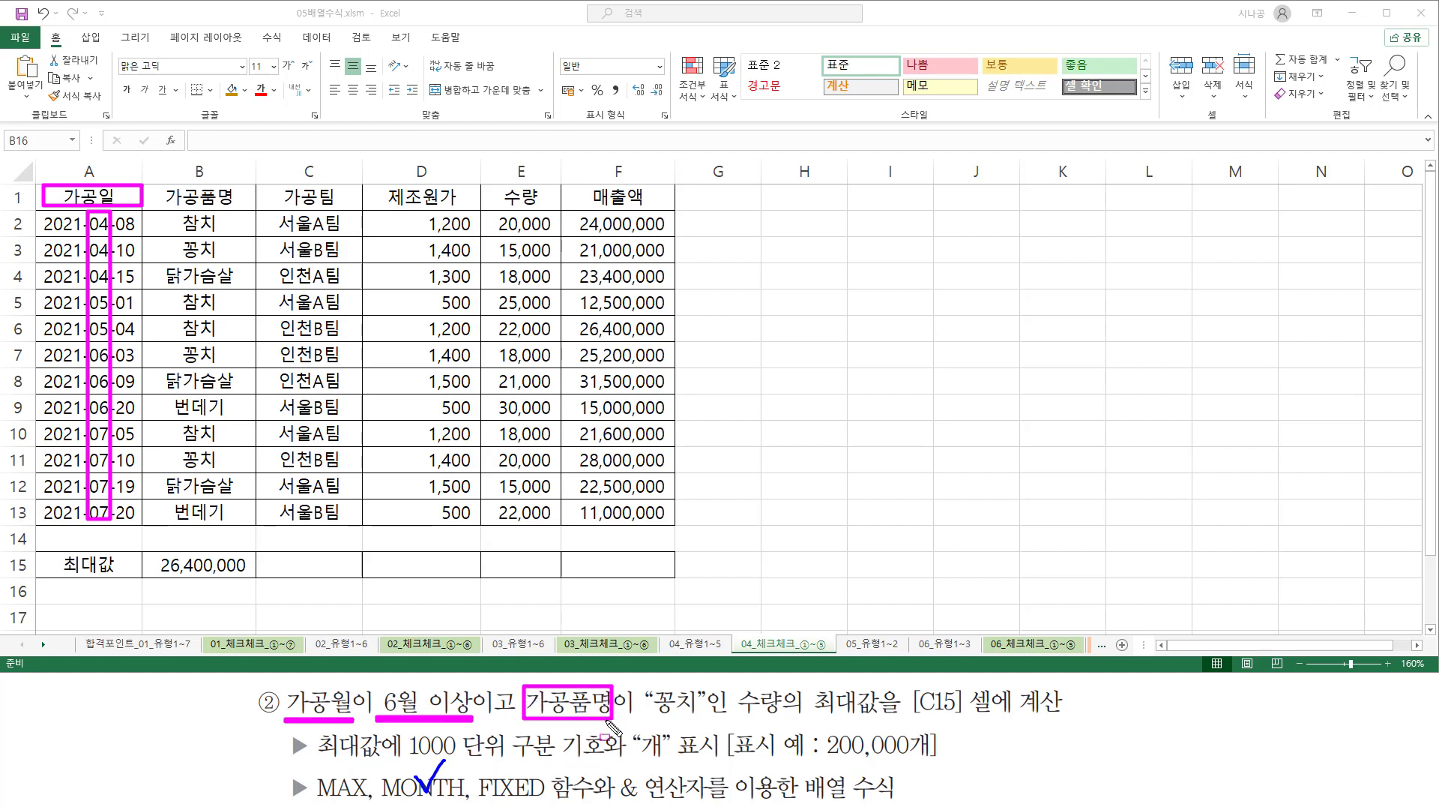
pyautogui.moveTo(155, 185); pyautogui.dragTo(246, 211)
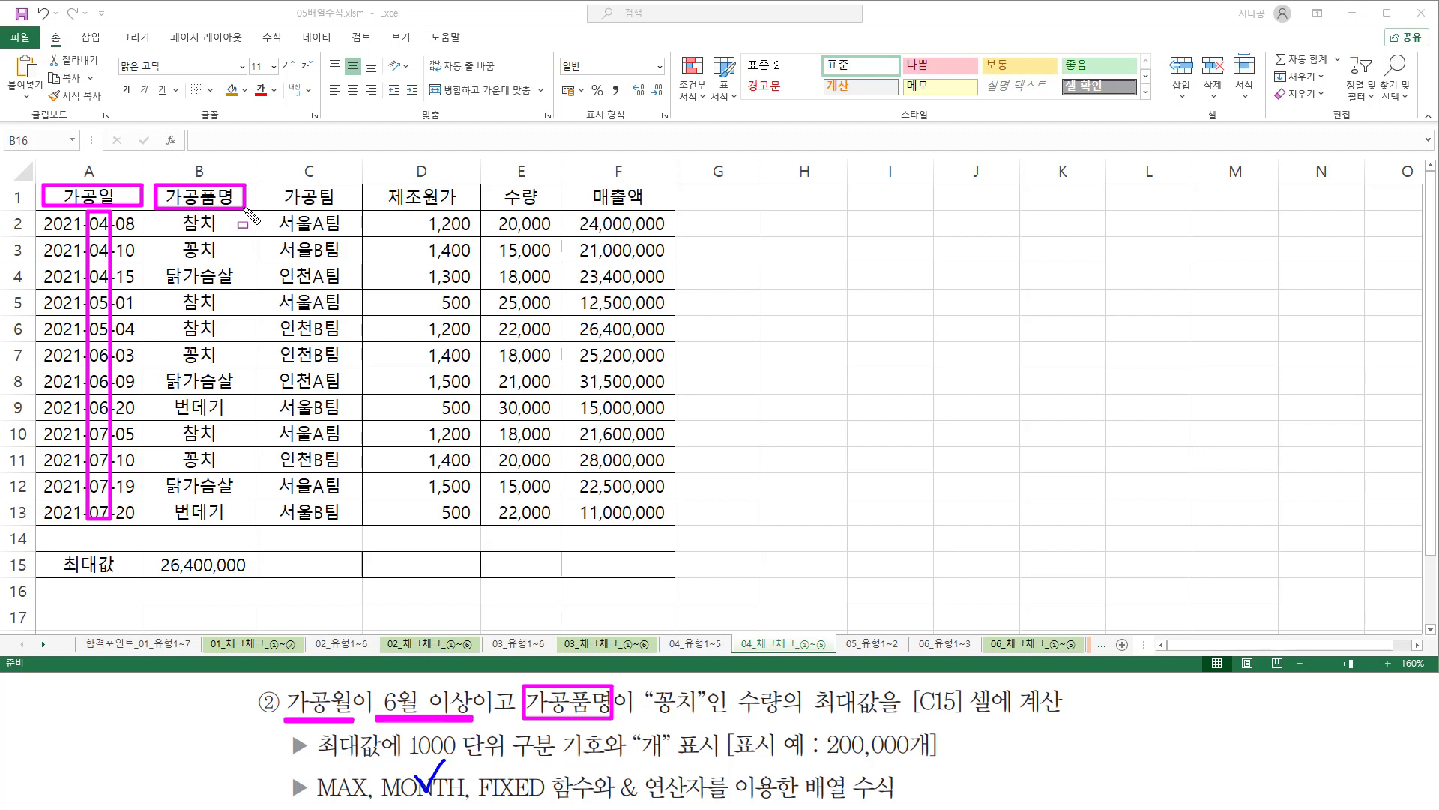
pyautogui.moveTo(647, 714); pyautogui.dragTo(698, 715)
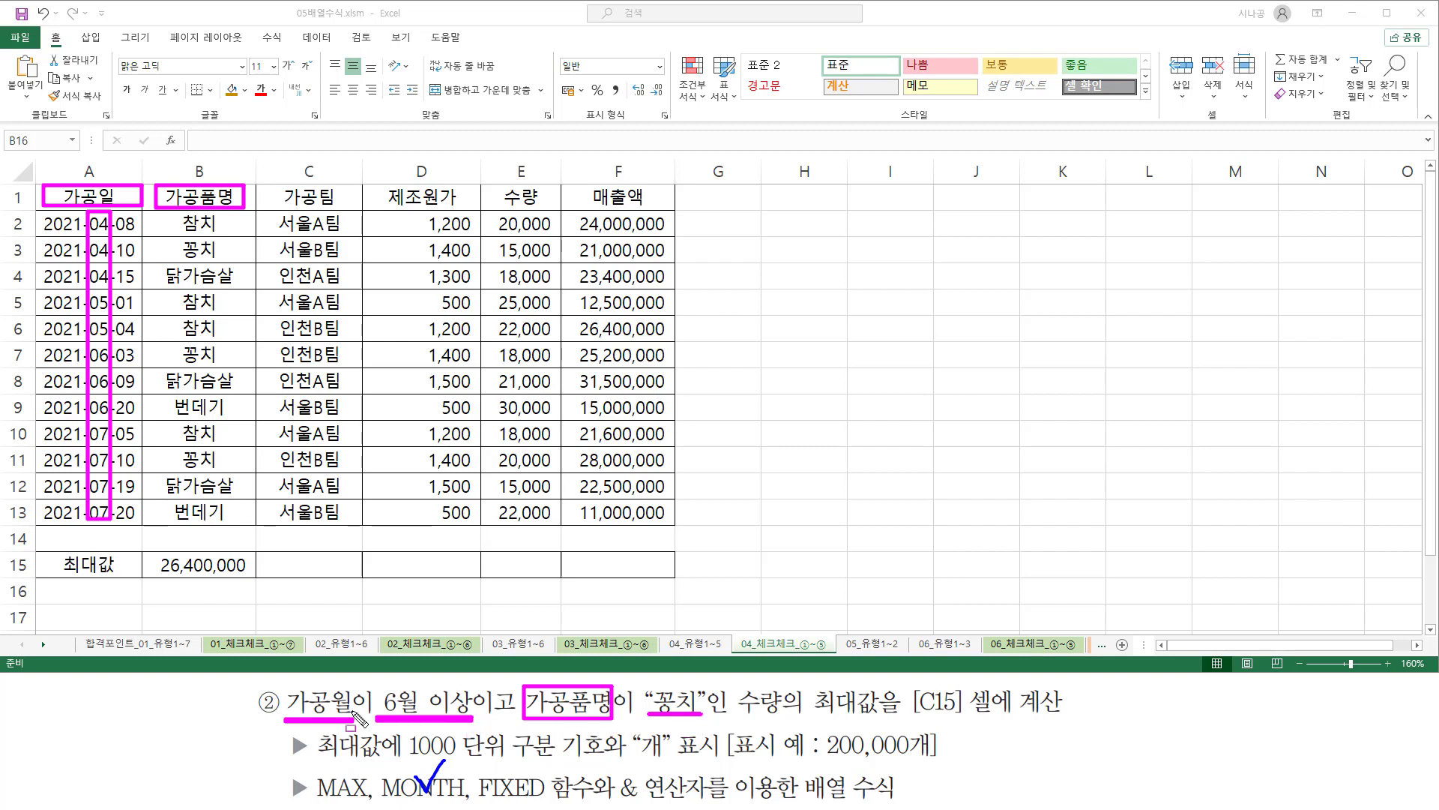
pyautogui.moveTo(282, 683)
pyautogui.mouseDown()
pyautogui.moveTo(353, 720)
pyautogui.moveTo(322, 721)
pyautogui.moveTo(350, 700)
pyautogui.mouseUp()
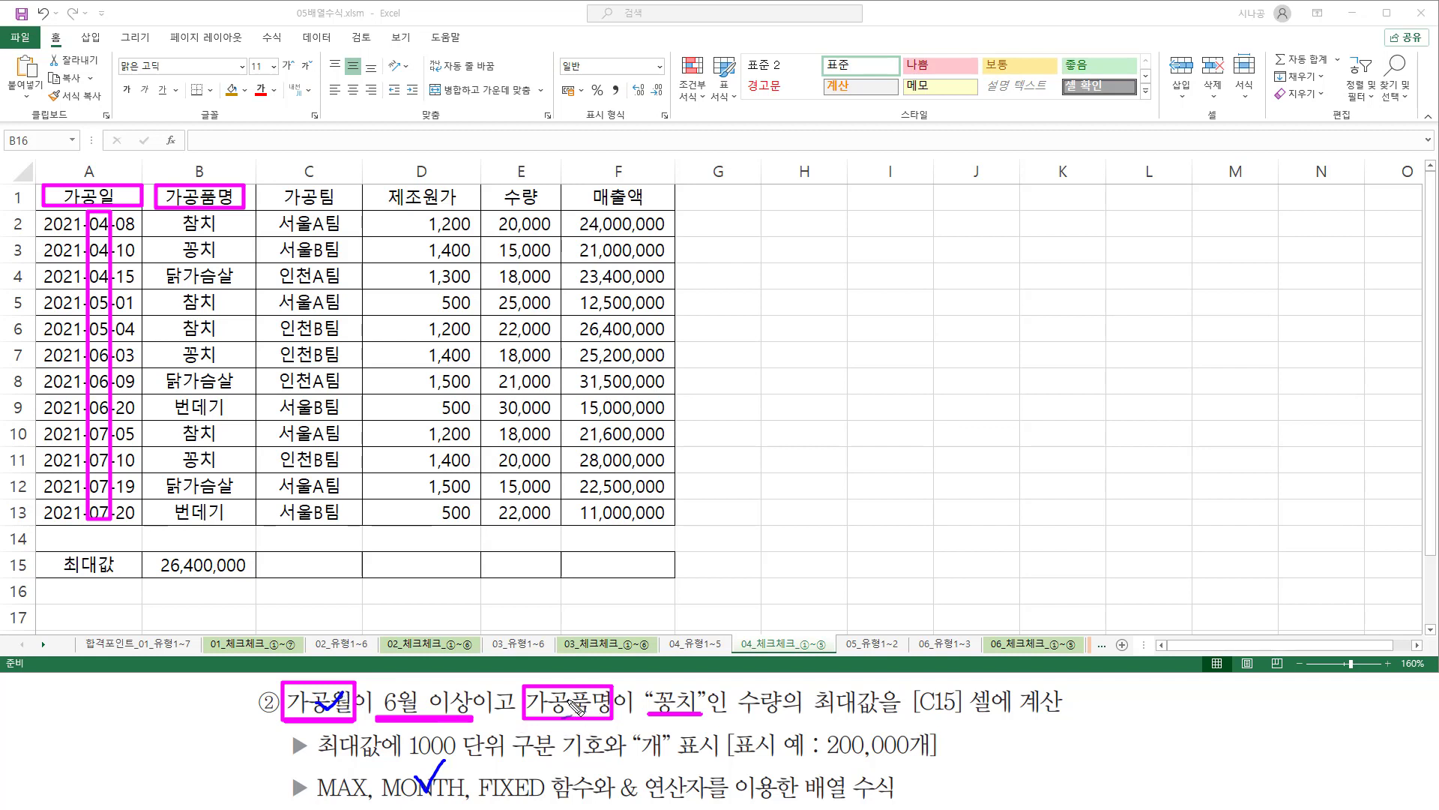
pyautogui.moveTo(568, 700); pyautogui.dragTo(598, 690)
pyautogui.moveTo(517, 716)
pyautogui.mouseDown()
pyautogui.moveTo(473, 711)
pyautogui.moveTo(492, 687)
pyautogui.moveTo(517, 715)
pyautogui.mouseUp()
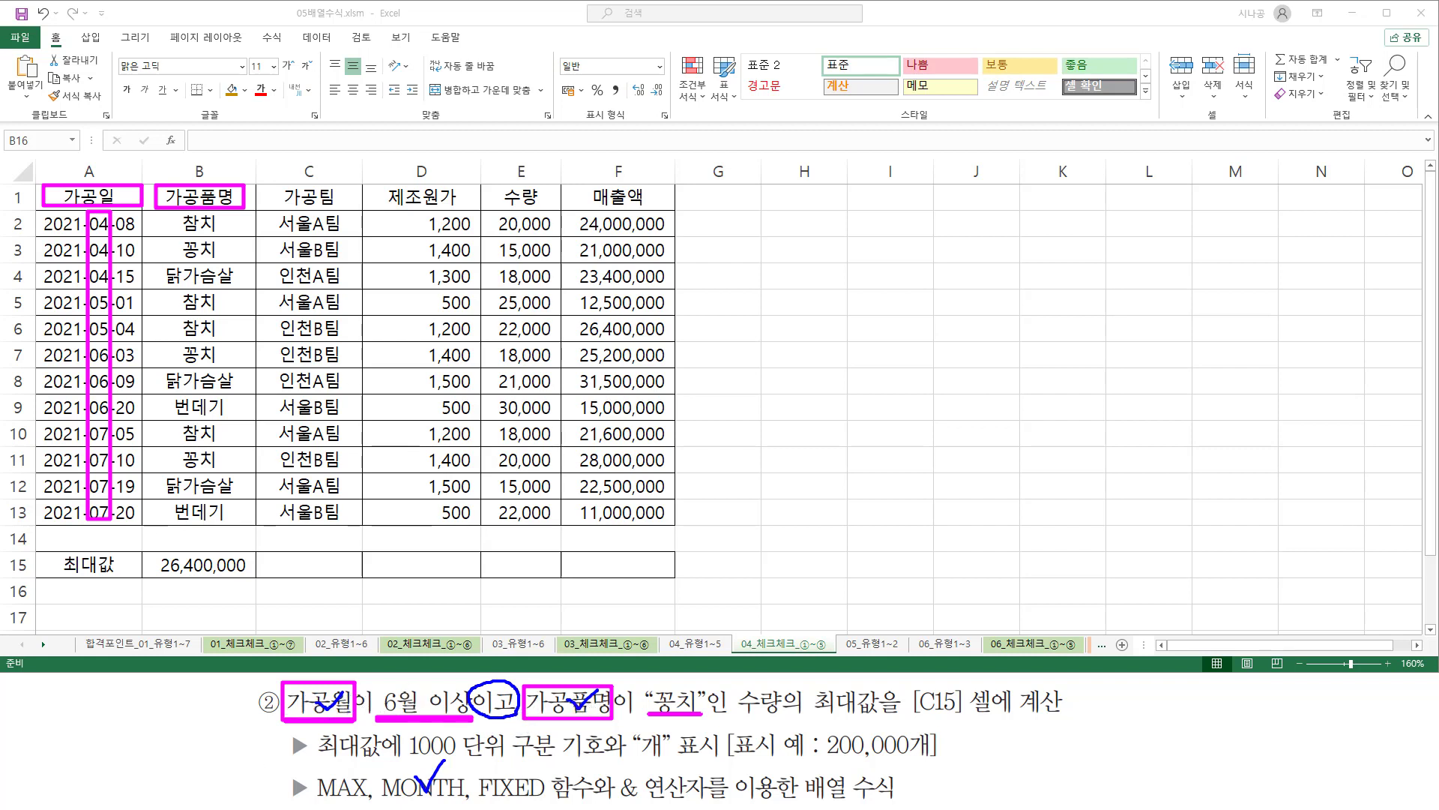
pyautogui.moveTo(729, 683)
pyautogui.mouseDown()
pyautogui.moveTo(742, 709)
pyautogui.moveTo(973, 721)
pyautogui.mouseUp()
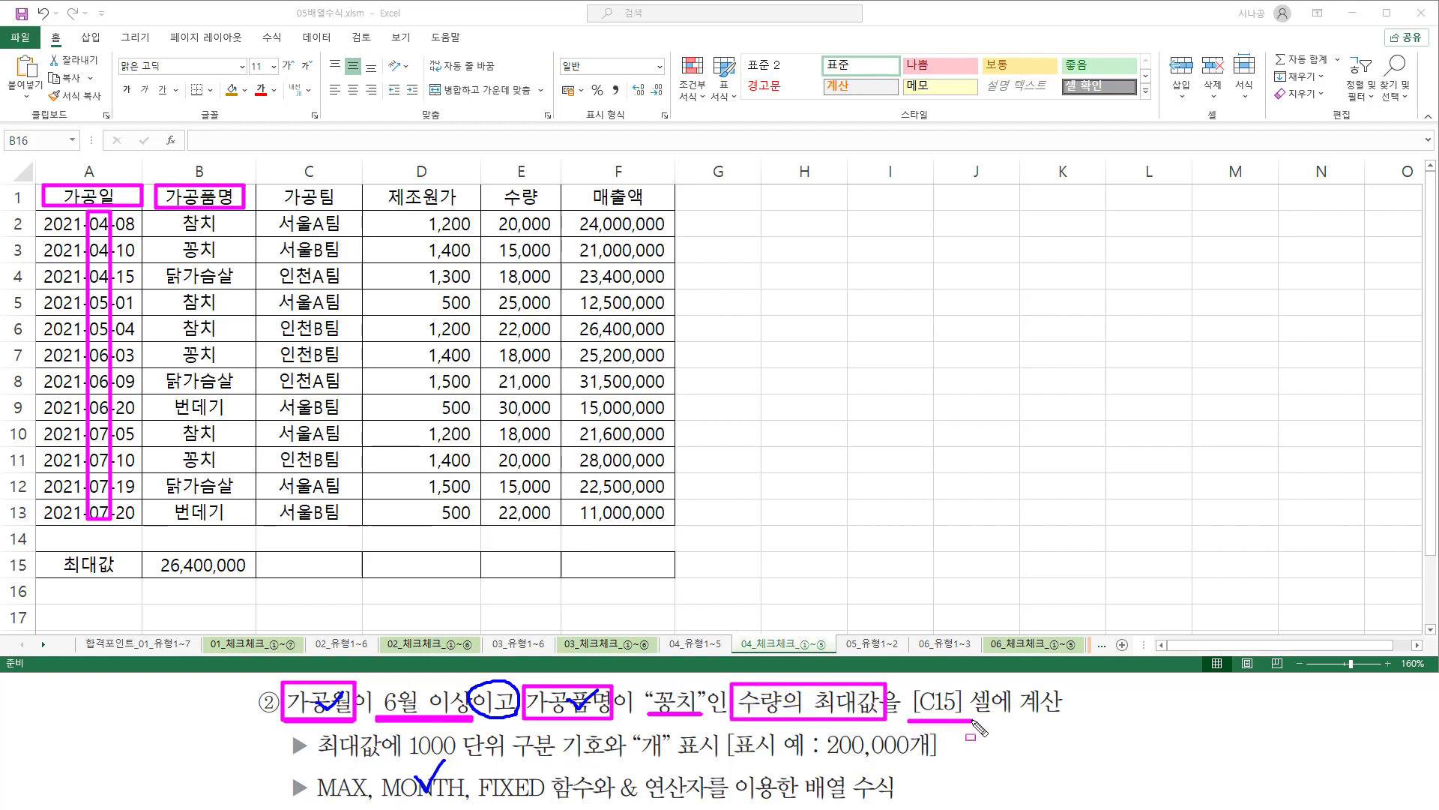
pyautogui.moveTo(269, 571)
pyautogui.mouseDown()
pyautogui.moveTo(270, 558)
pyautogui.moveTo(353, 572)
pyautogui.mouseUp()
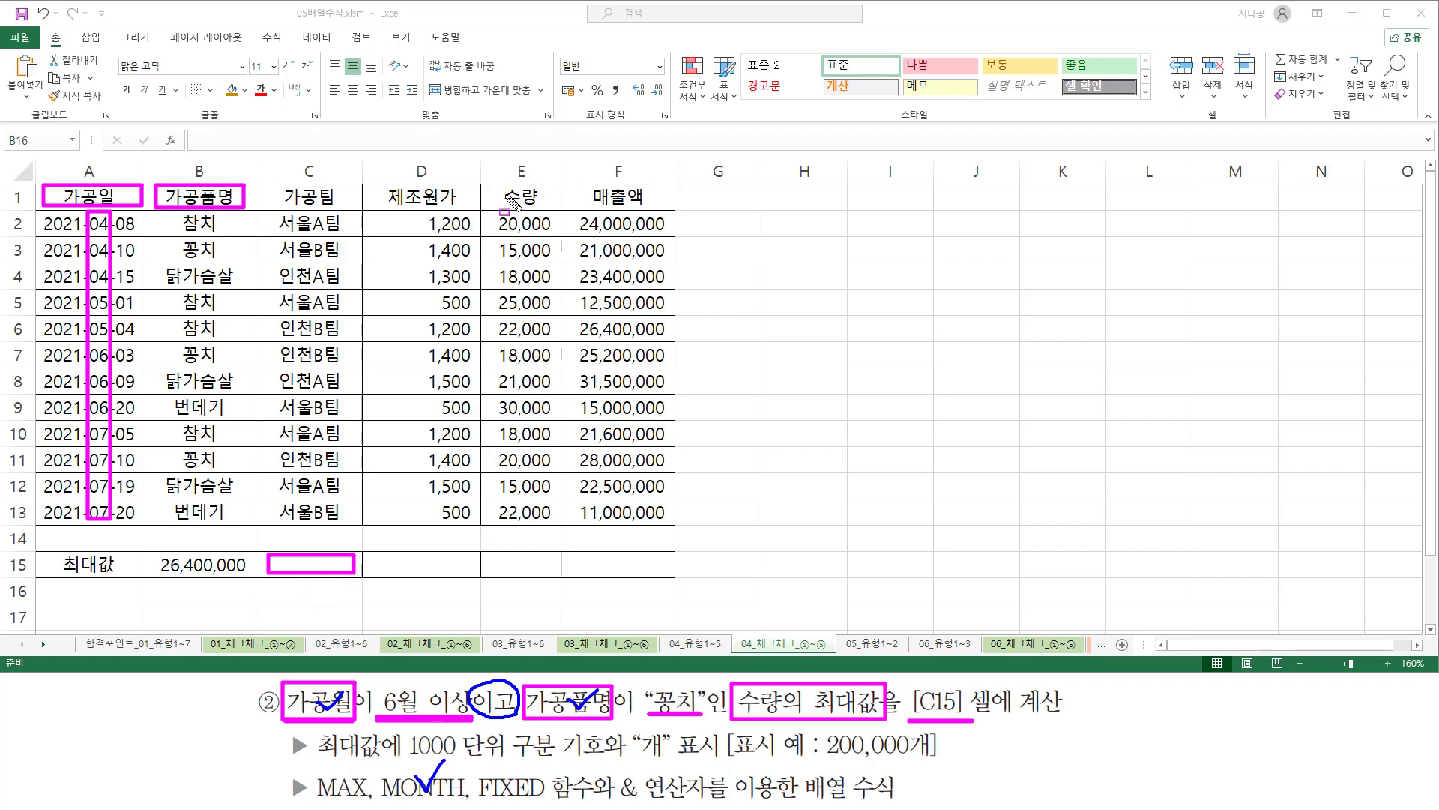
pyautogui.moveTo(509, 196)
pyautogui.mouseDown()
pyautogui.moveTo(486, 197)
pyautogui.moveTo(549, 186)
pyautogui.moveTo(551, 210)
pyautogui.mouseUp()
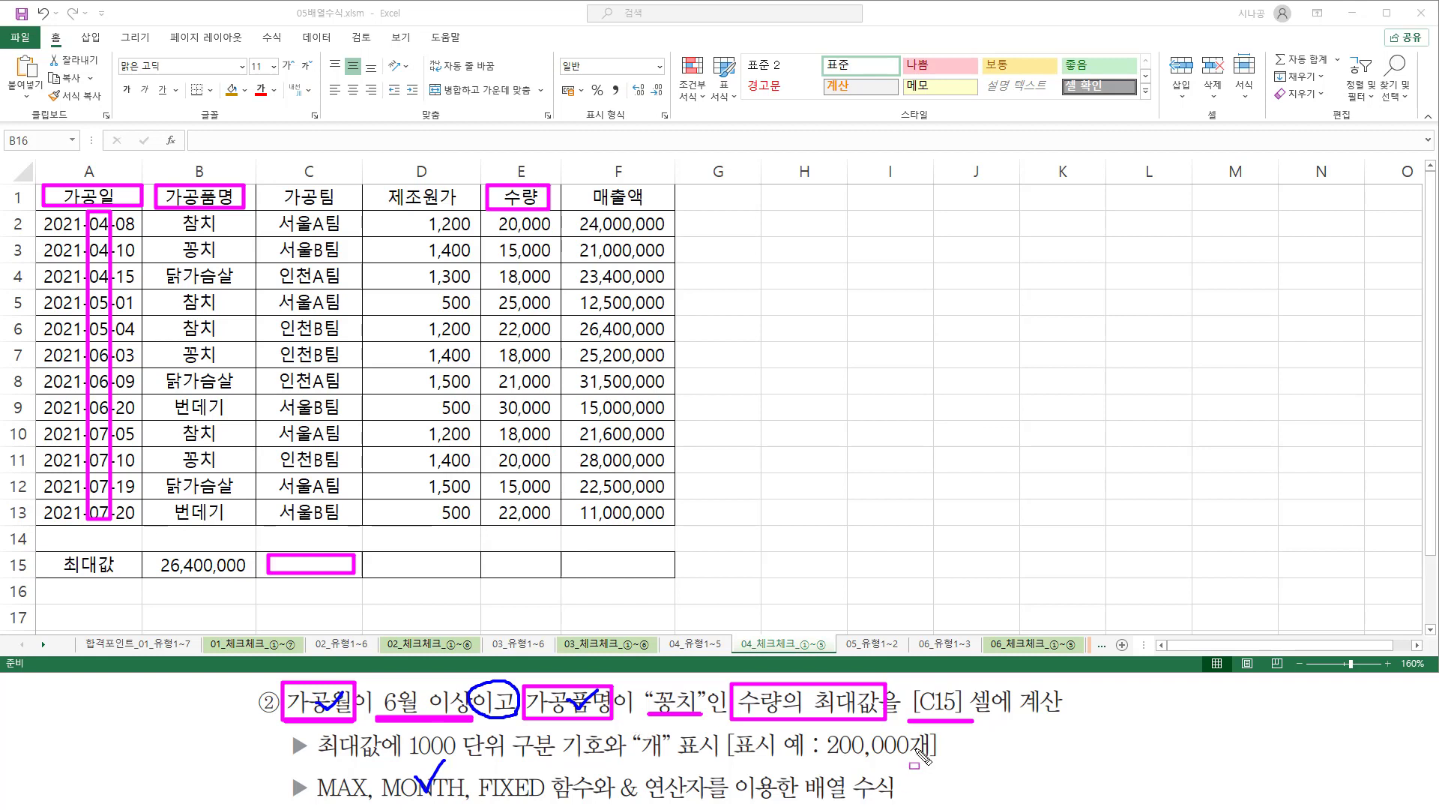
pyautogui.moveTo(312, 783)
pyautogui.mouseDown()
pyautogui.moveTo(330, 765)
pyautogui.moveTo(373, 787)
pyautogui.moveTo(373, 804)
pyautogui.mouseUp()
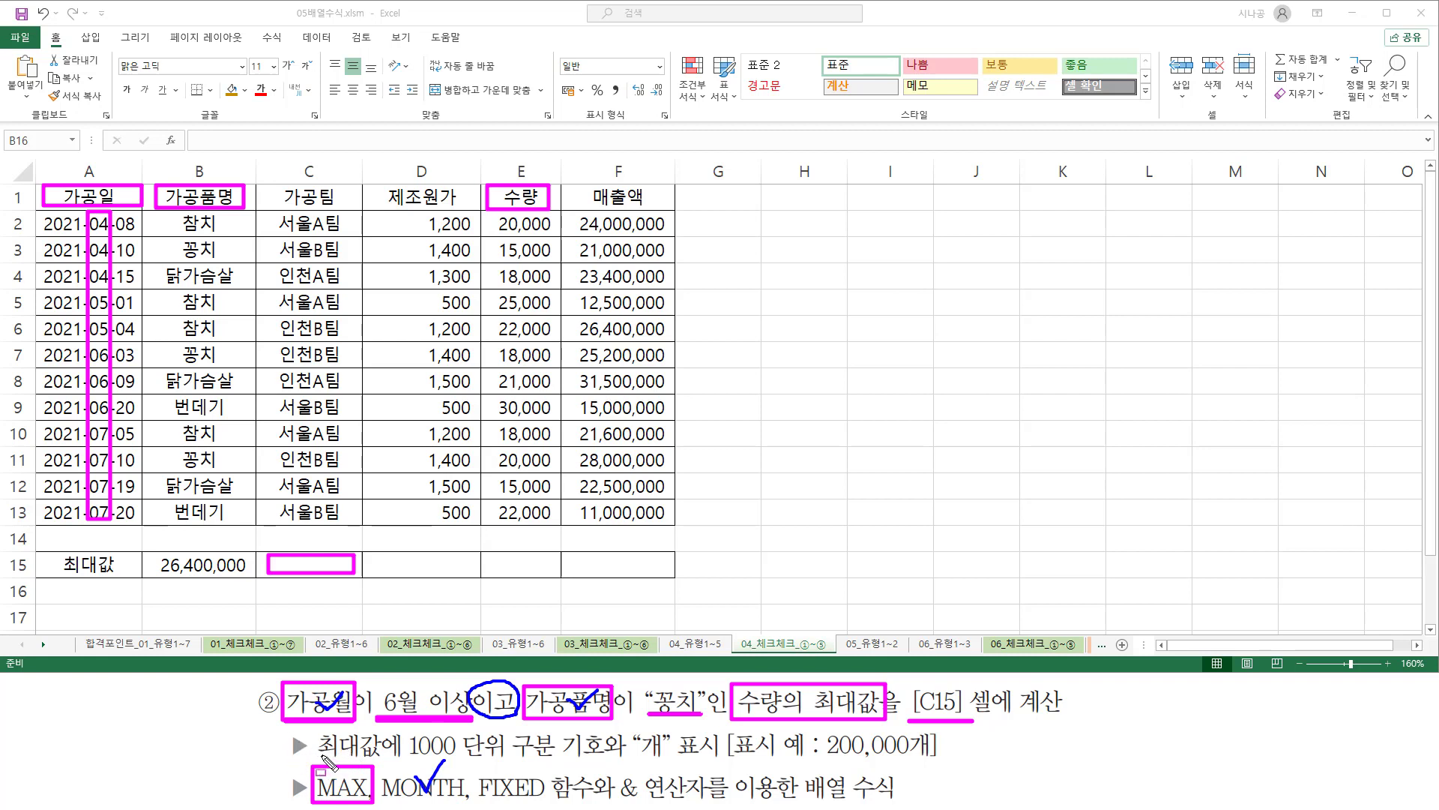
pyautogui.moveTo(318, 760); pyautogui.dragTo(665, 759)
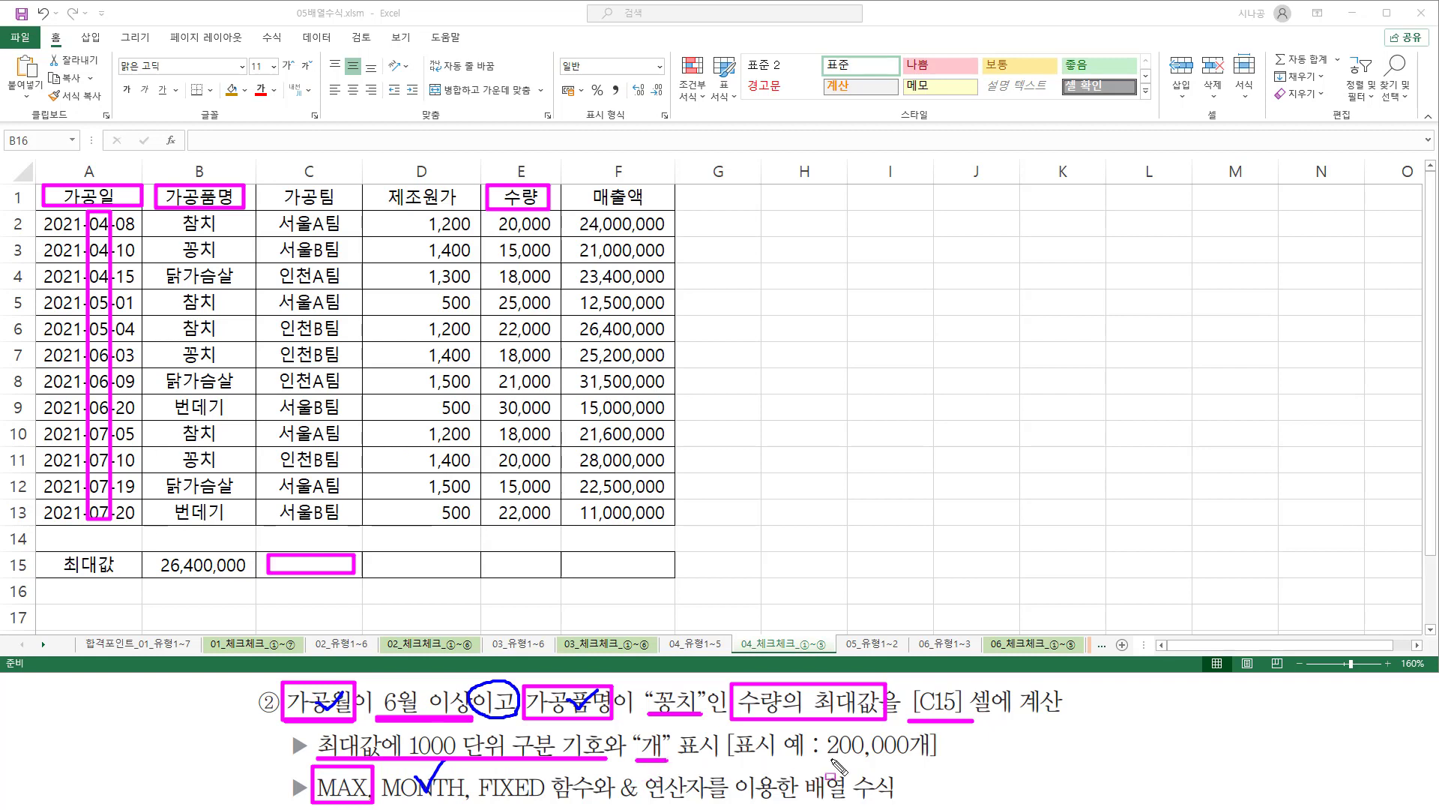
pyautogui.moveTo(816, 762); pyautogui.dragTo(937, 763)
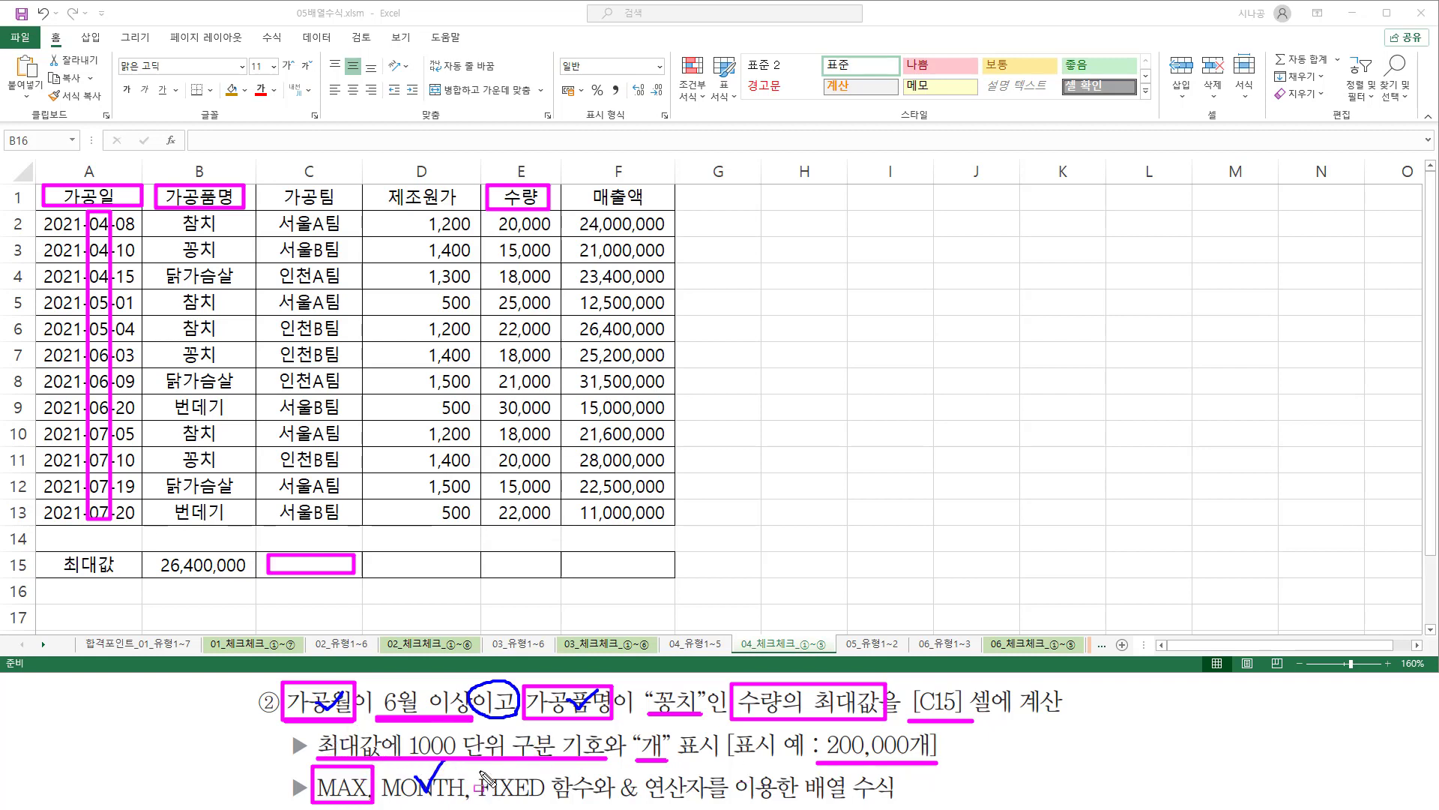
pyautogui.moveTo(479, 772); pyautogui.dragTo(596, 800)
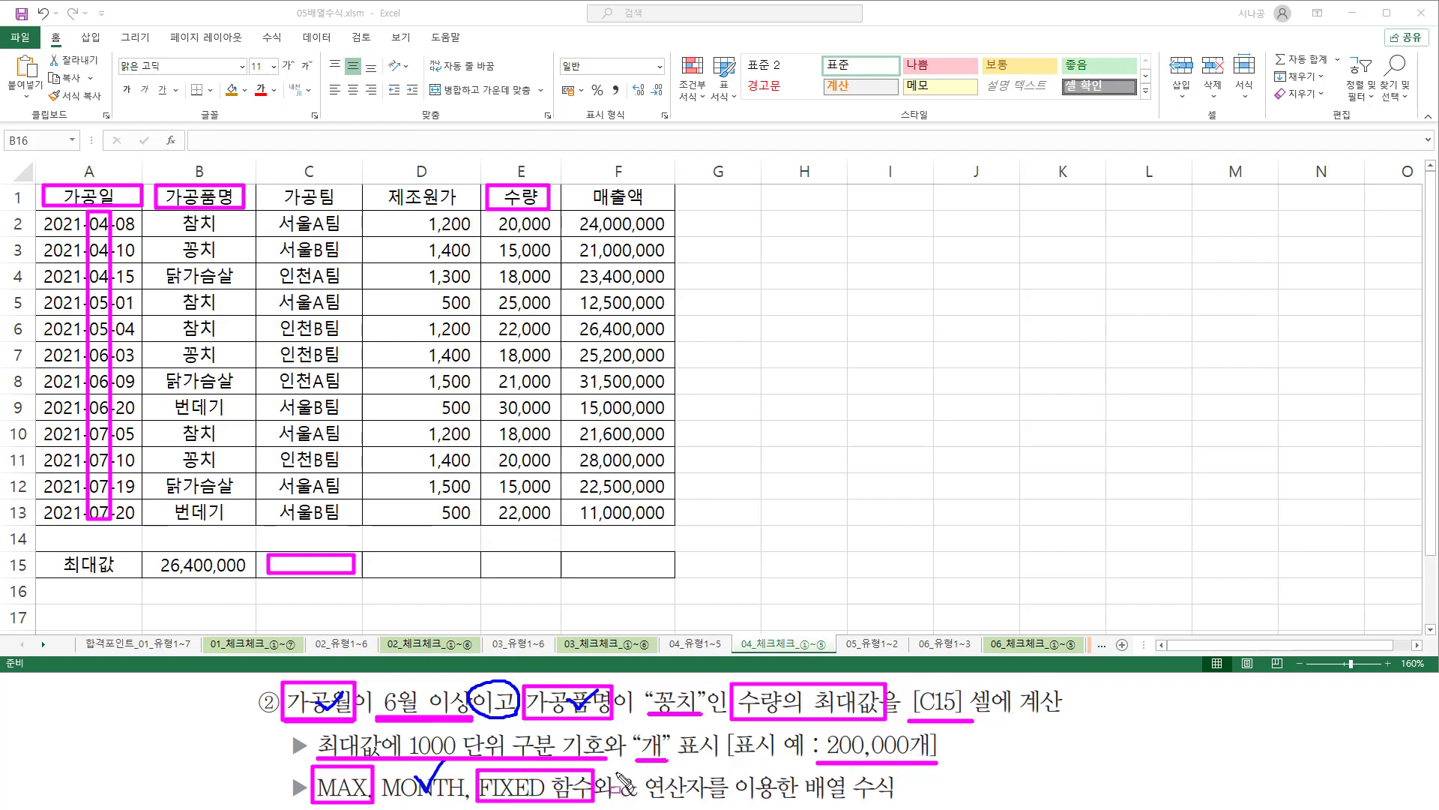
pyautogui.moveTo(615, 772)
pyautogui.mouseDown()
pyautogui.moveTo(725, 807)
pyautogui.moveTo(712, 806)
pyautogui.mouseUp()
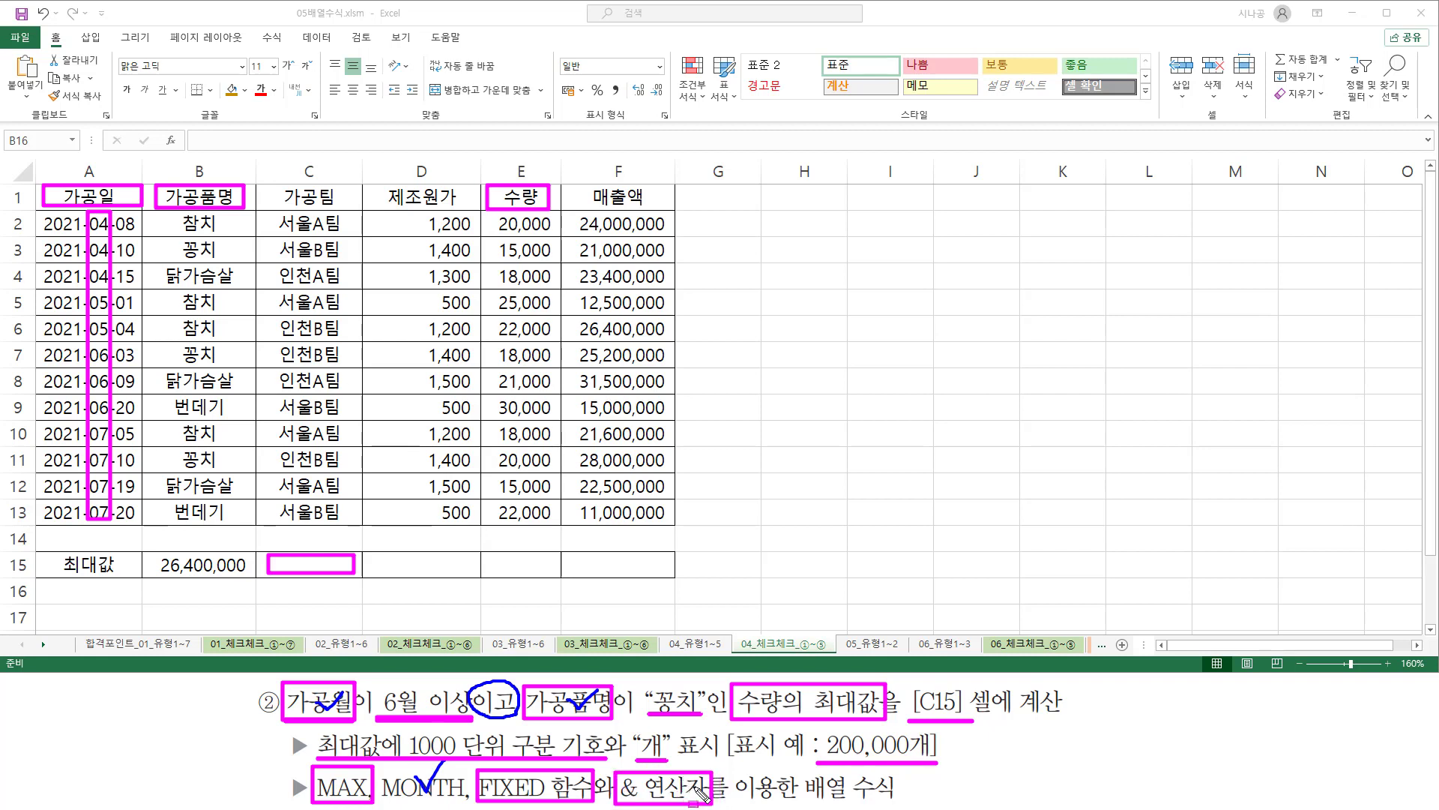
pyautogui.press('Escape')
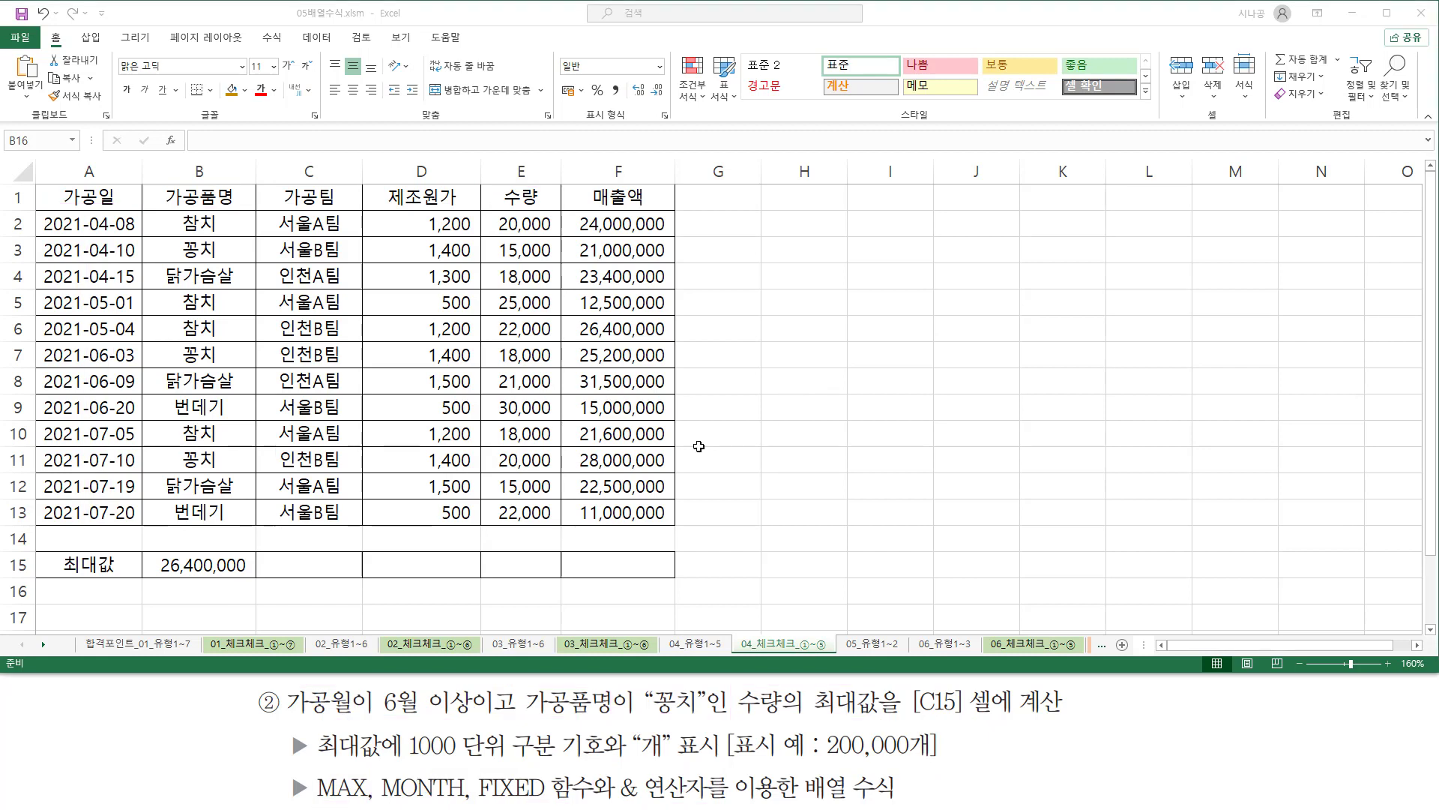
# Enter the syntax note max( (조건1) * (조건2) * 계산범위 ) as text in cell H6.
pyautogui.click(780, 339)
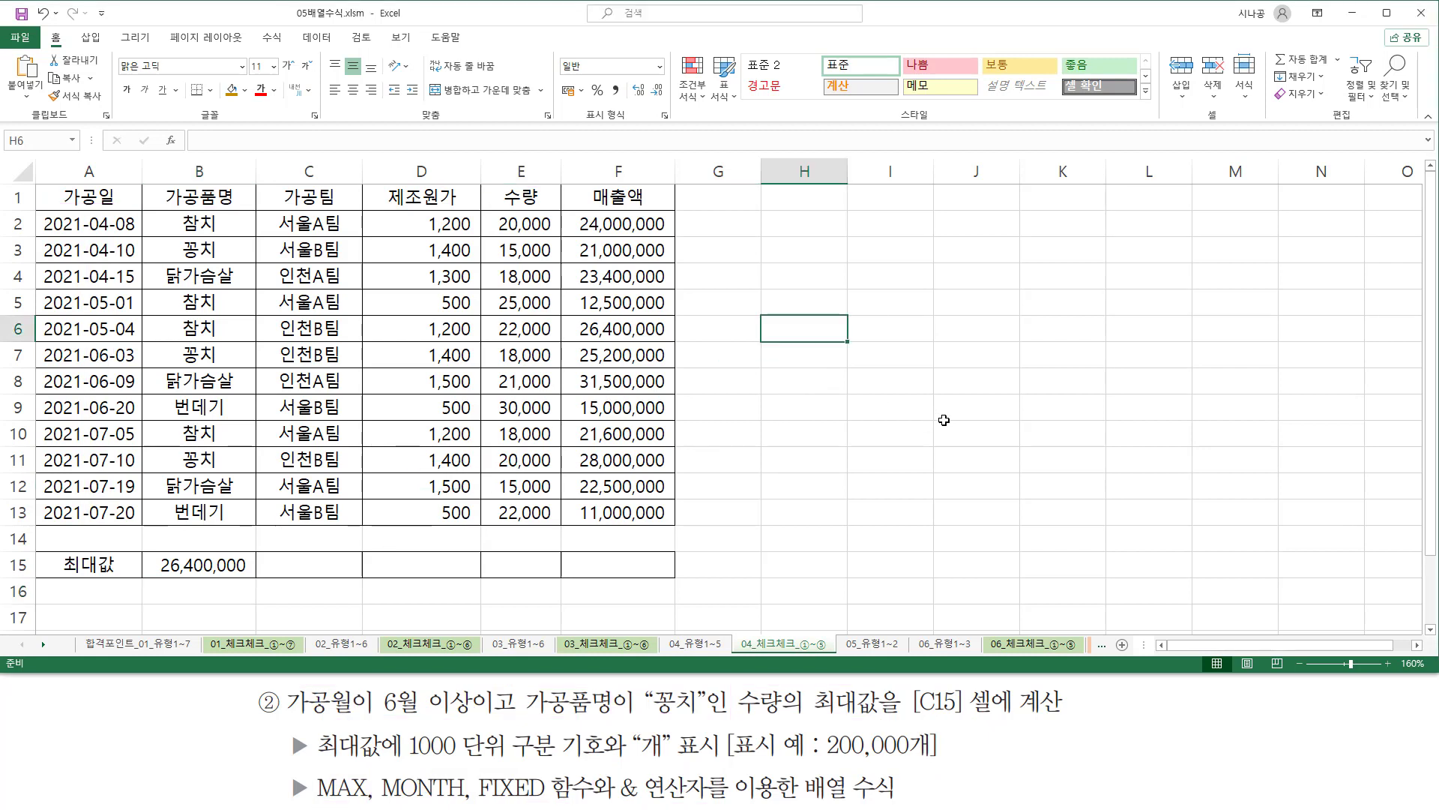
pyautogui.write('ㅡㅁㅌ')
pyautogui.press('BackSpace')
pyautogui.press('BackSpace')
pyautogui.press('BackSpace')
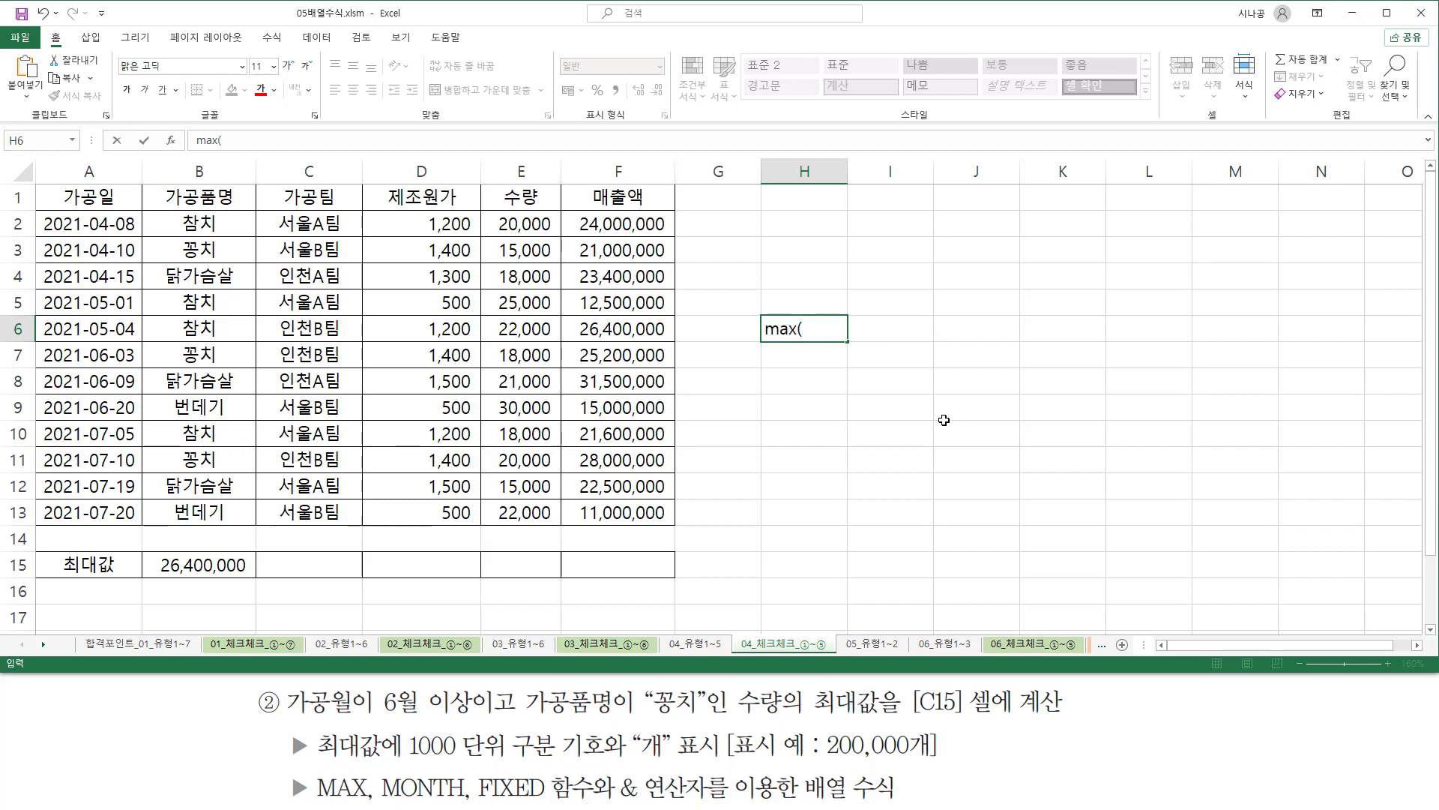
pyautogui.write('조건1) * (조건2) *')
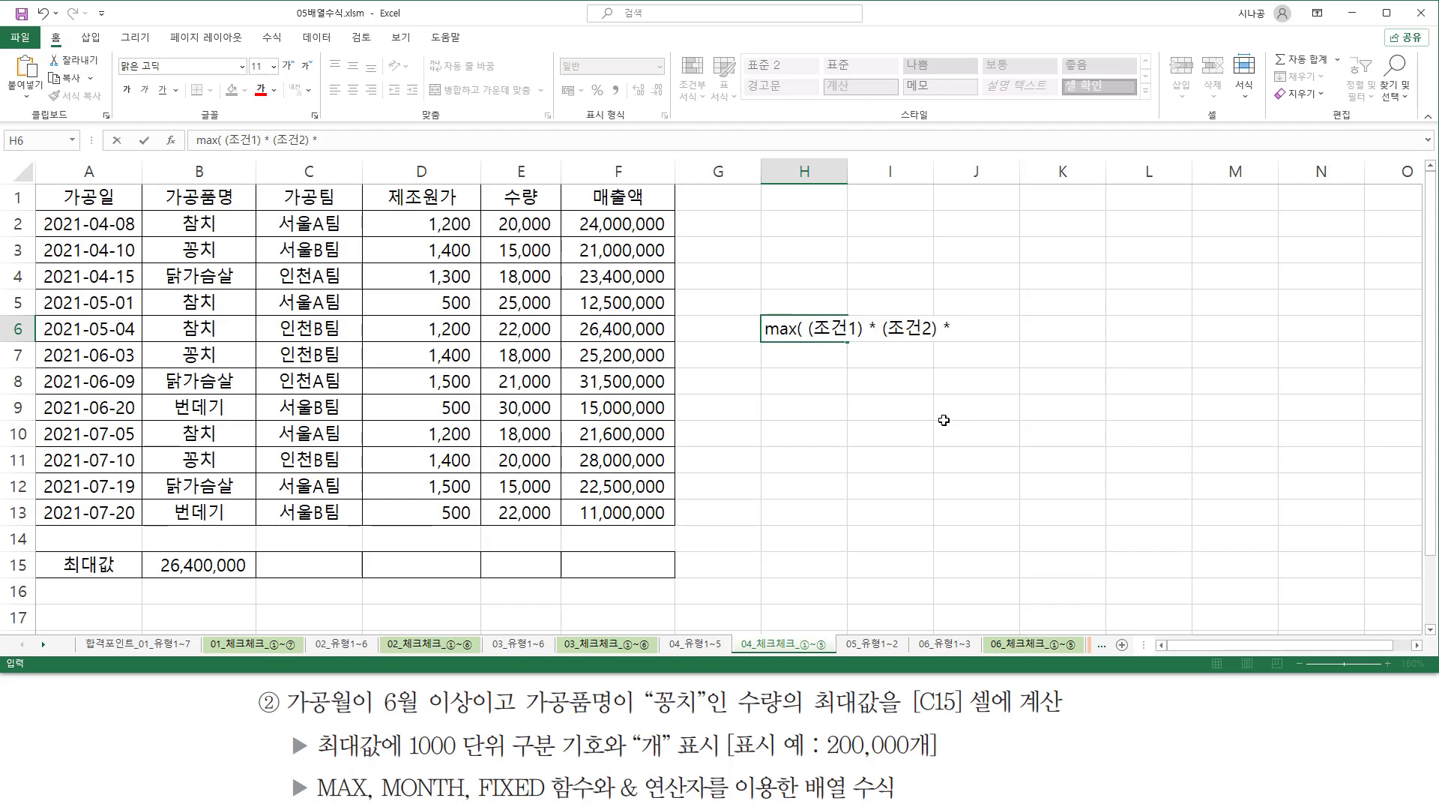
pyautogui.write('계산범우')
pyautogui.write('위')
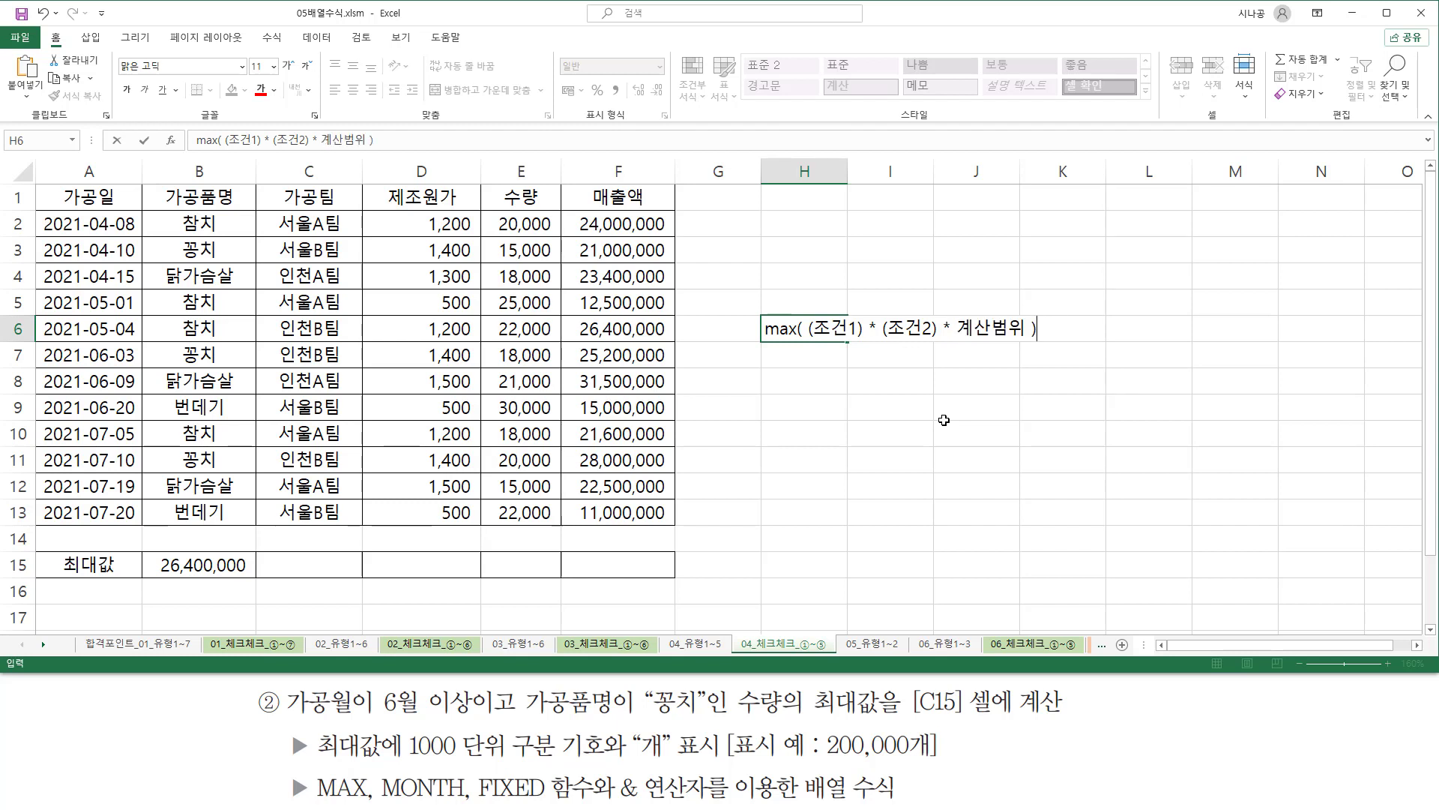
pyautogui.press('Return')
pyautogui.press('Return')
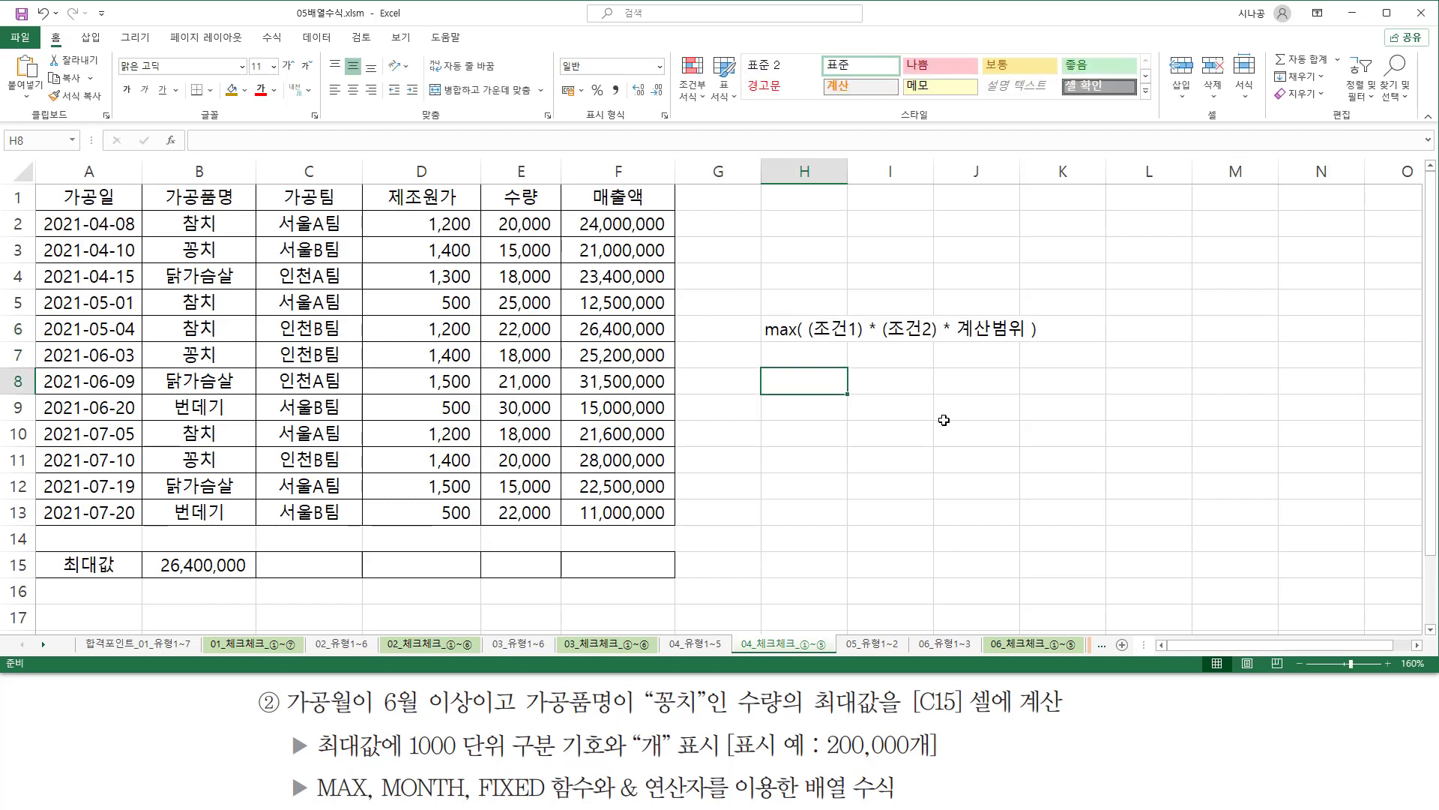
# Start a MAX formula in cell C15 and open the parenthesis for its first condition.
pyautogui.click(303, 568)
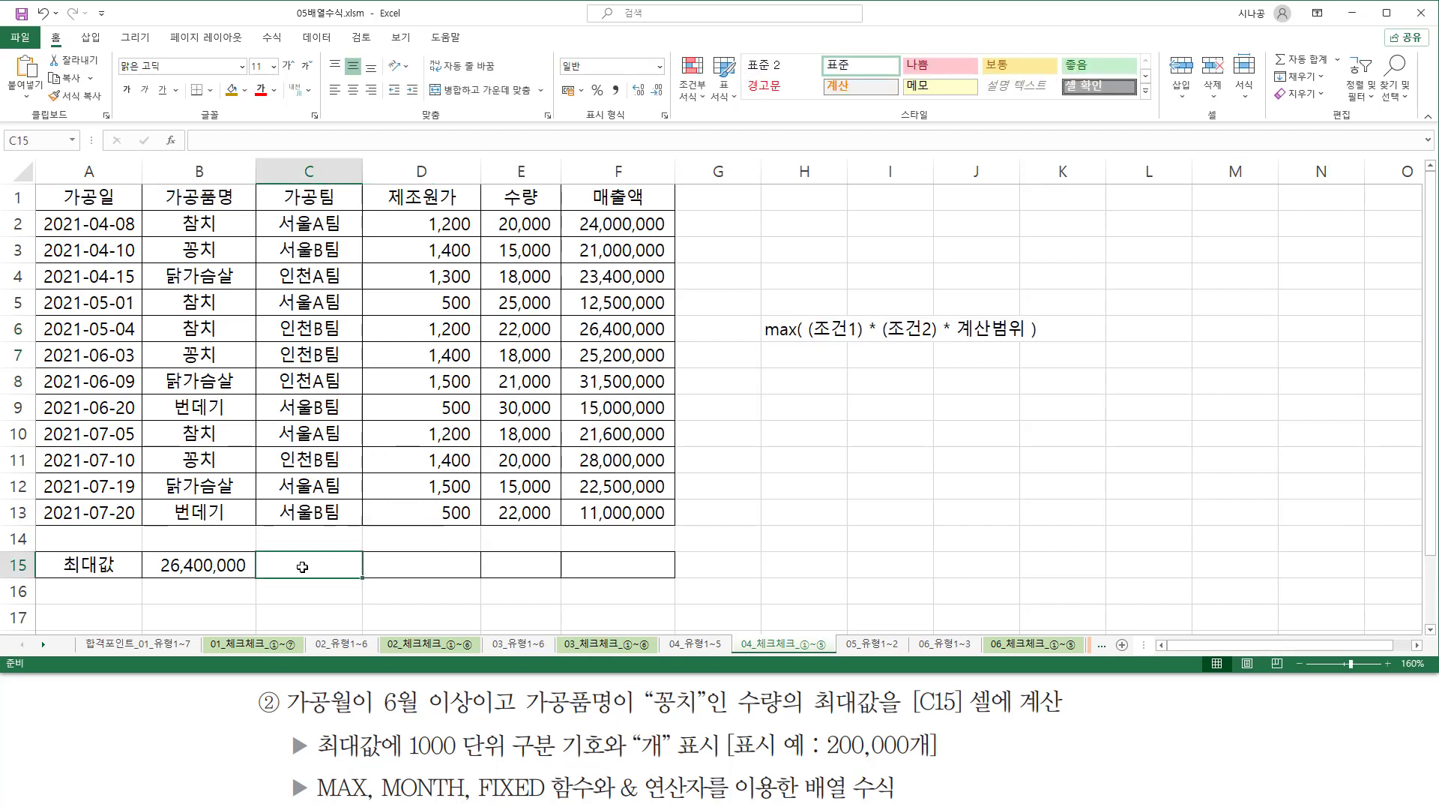
pyautogui.write('=')
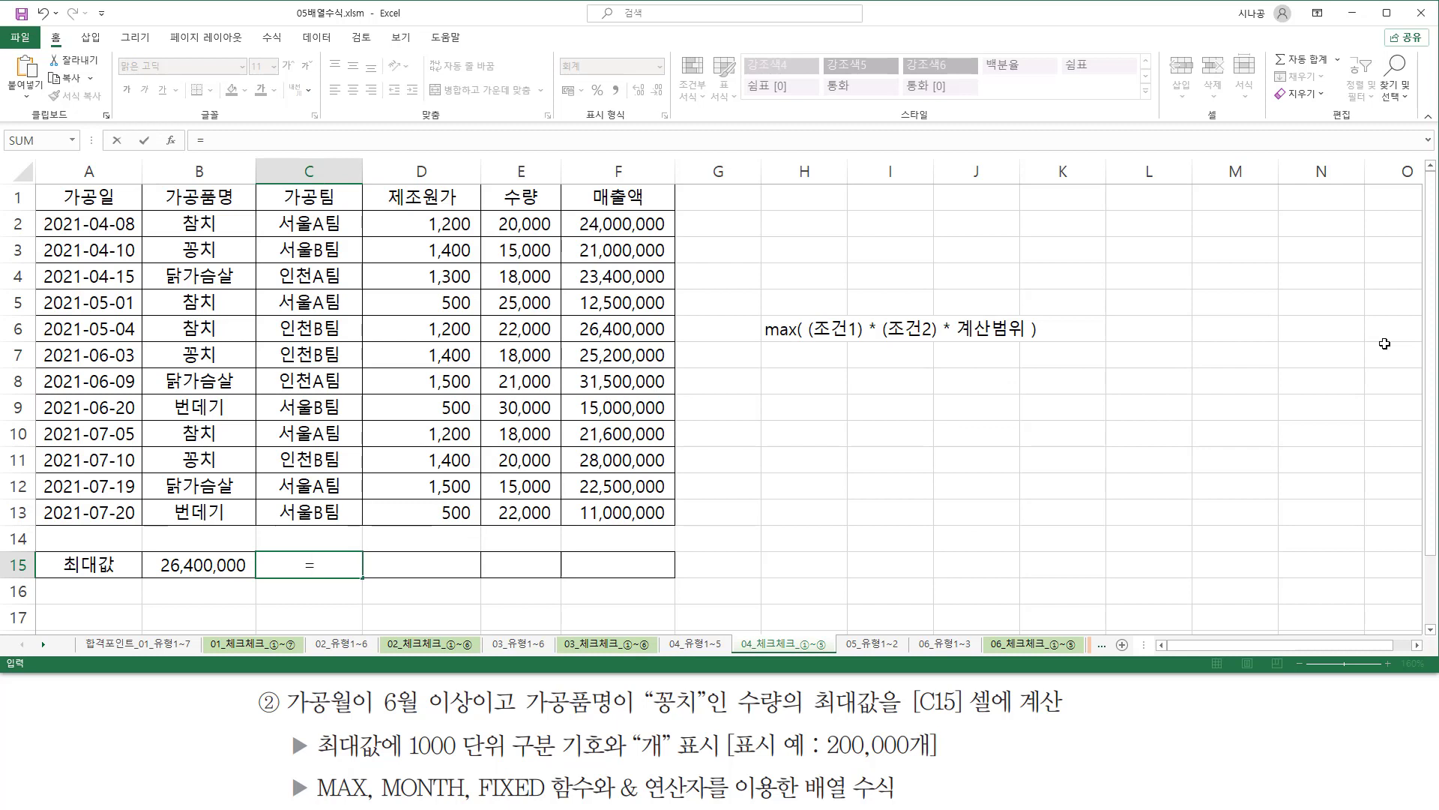
pyautogui.write('ma')
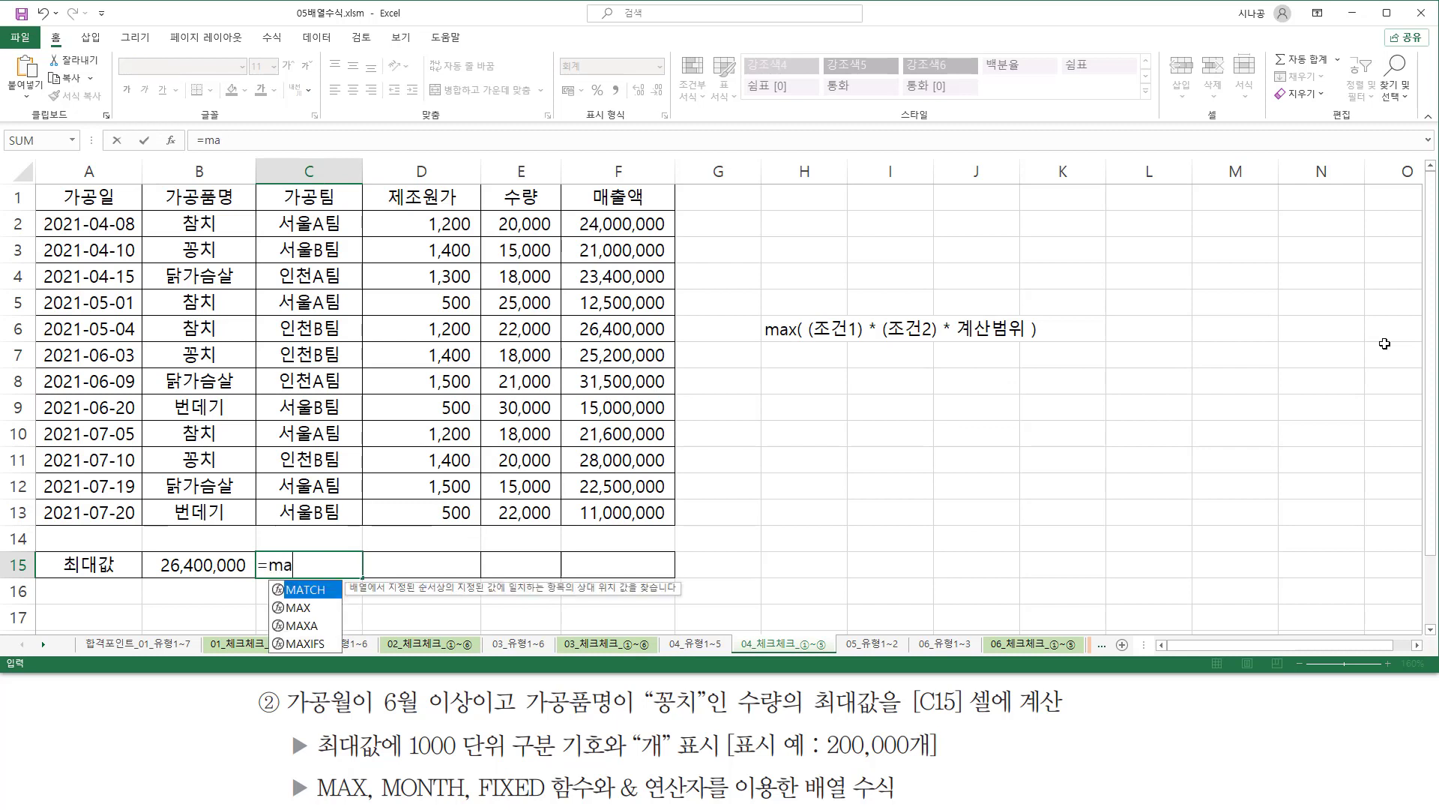
pyautogui.write('x(')
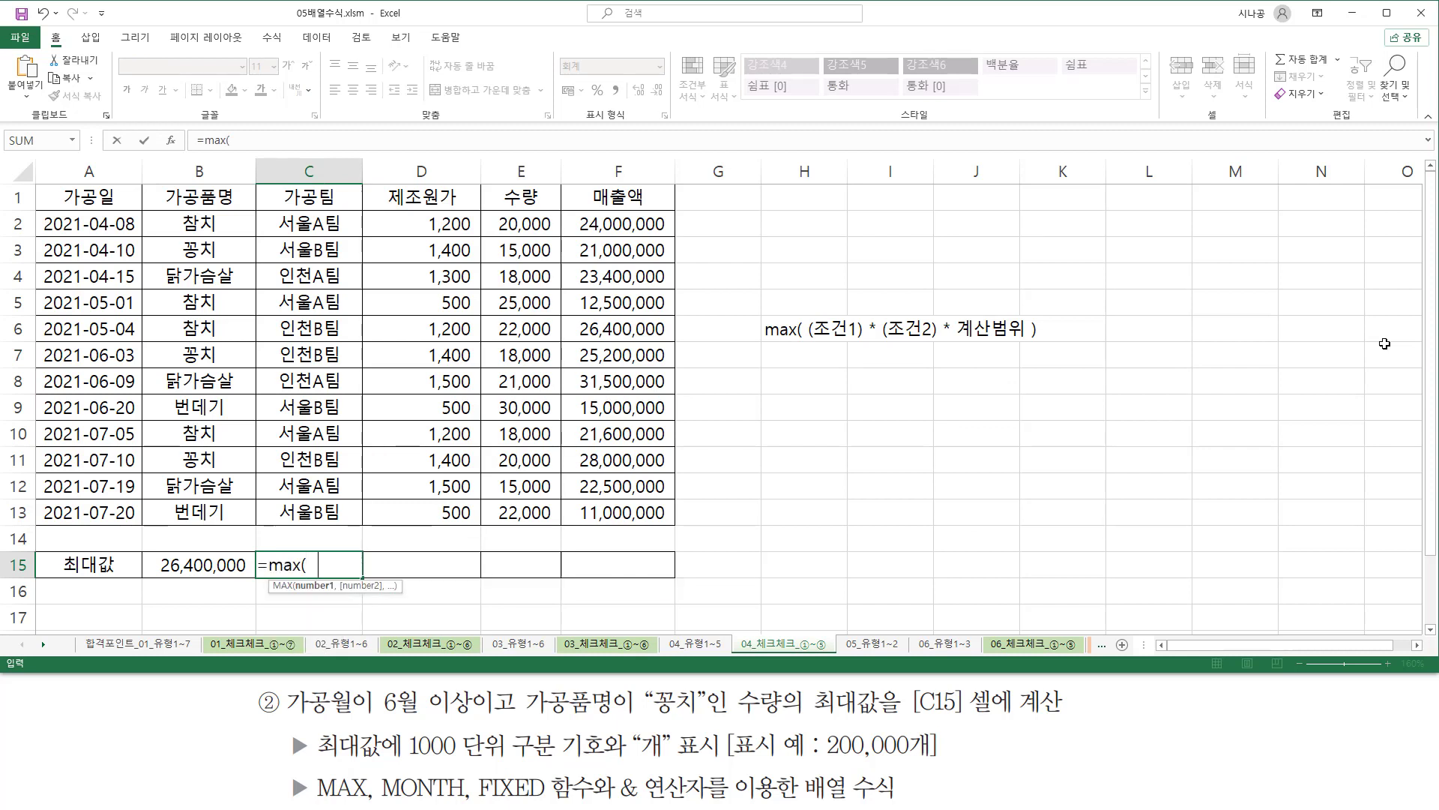
pyautogui.write('  (')
pyautogui.moveTo(283, 719); pyautogui.dragTo(479, 720)
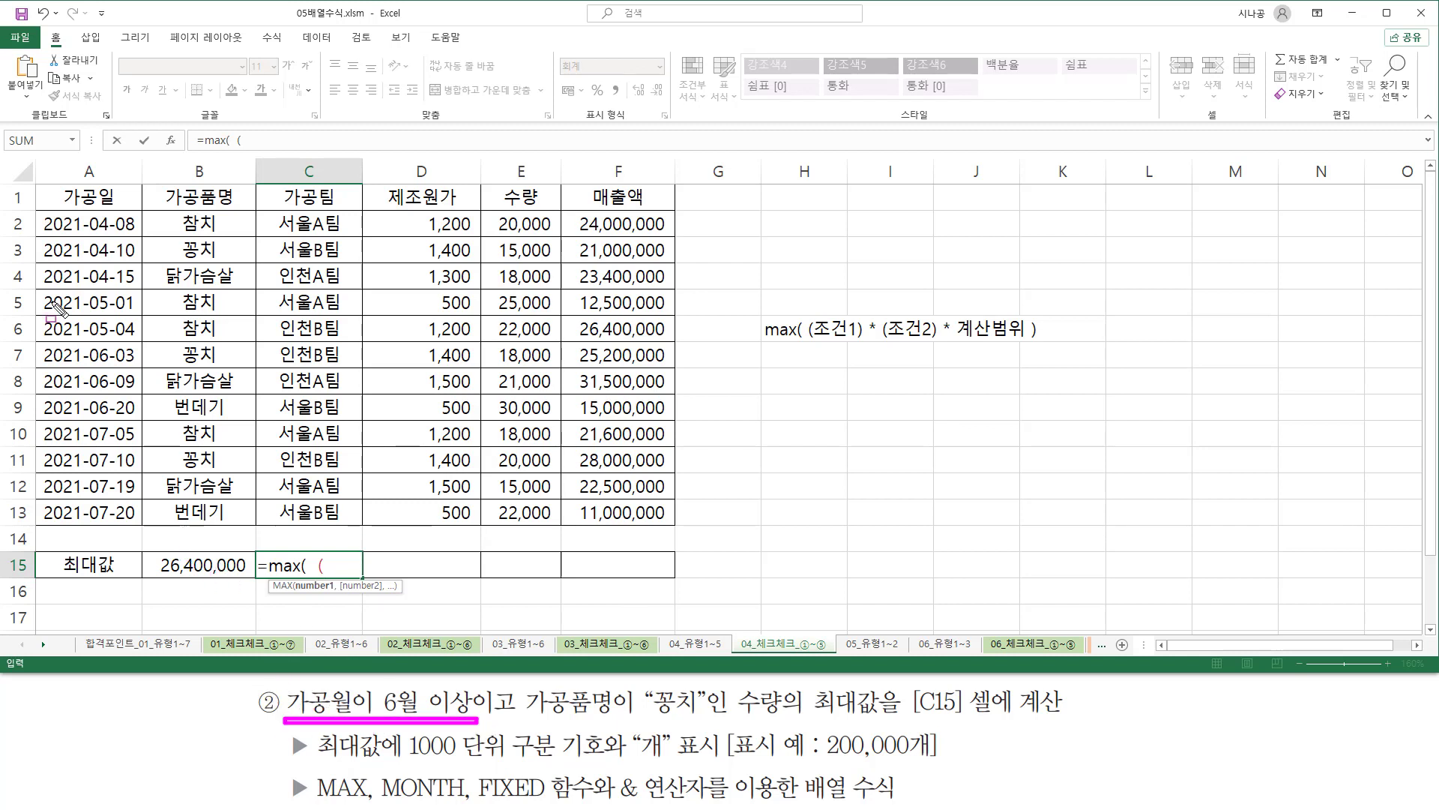
pyautogui.moveTo(43, 211)
pyautogui.mouseDown()
pyautogui.moveTo(66, 401)
pyautogui.moveTo(138, 517)
pyautogui.mouseUp()
pyautogui.moveTo(86, 215); pyautogui.dragTo(109, 512)
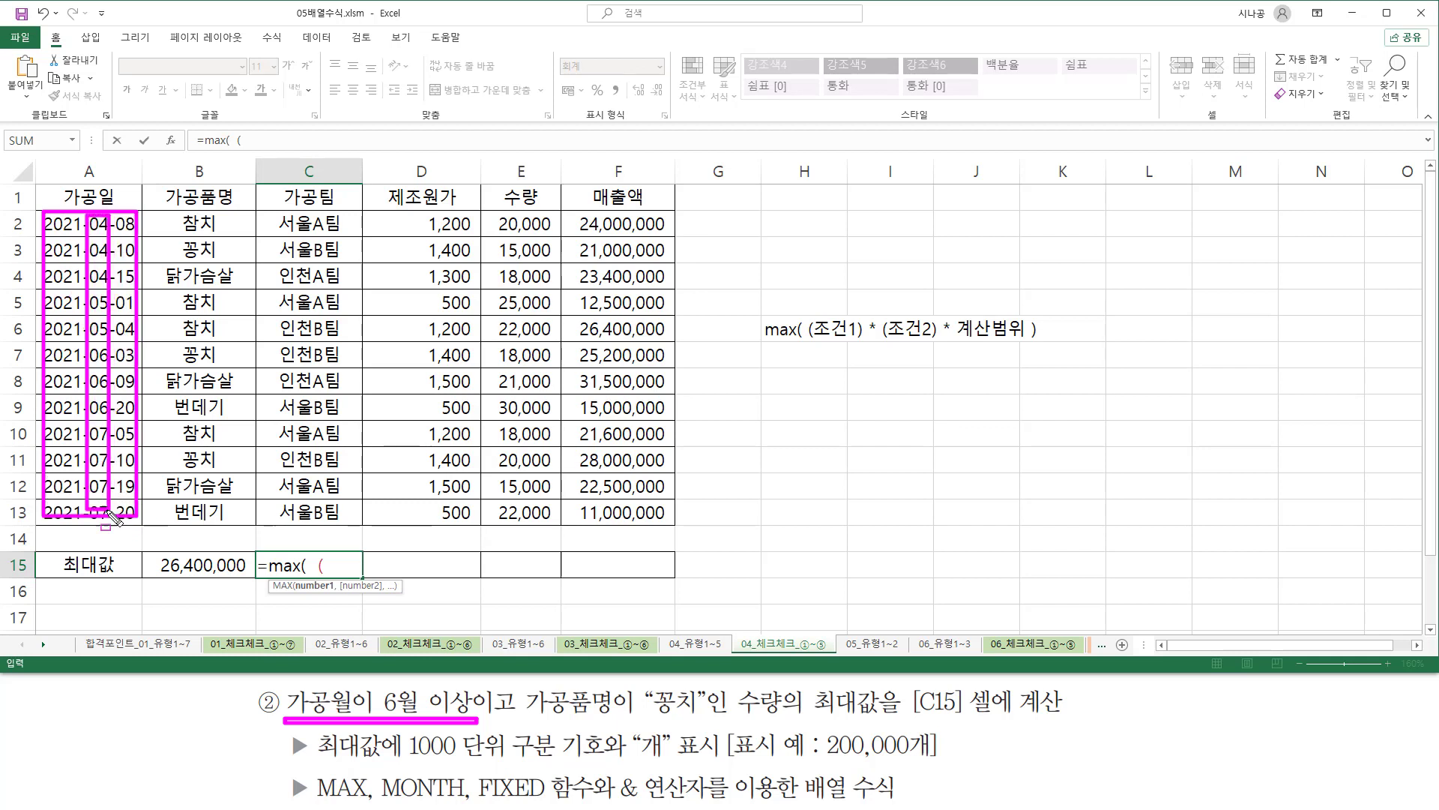
pyautogui.press('Escape')
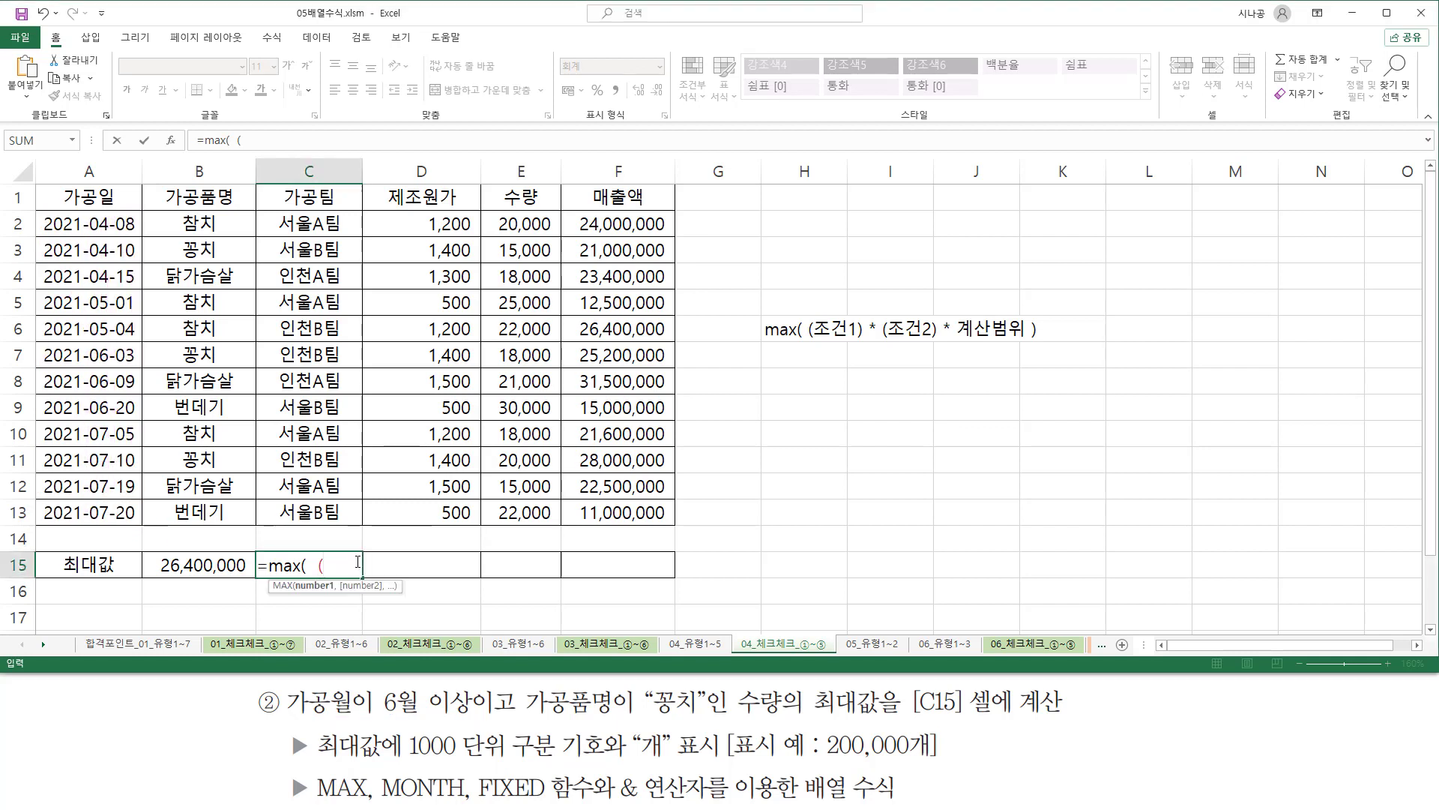
# Add the first condition to C15's formula, testing MONTH( A2:A13 ) >=6, and close its parenthesis.
pyautogui.write('mon')
pyautogui.press('Tab')
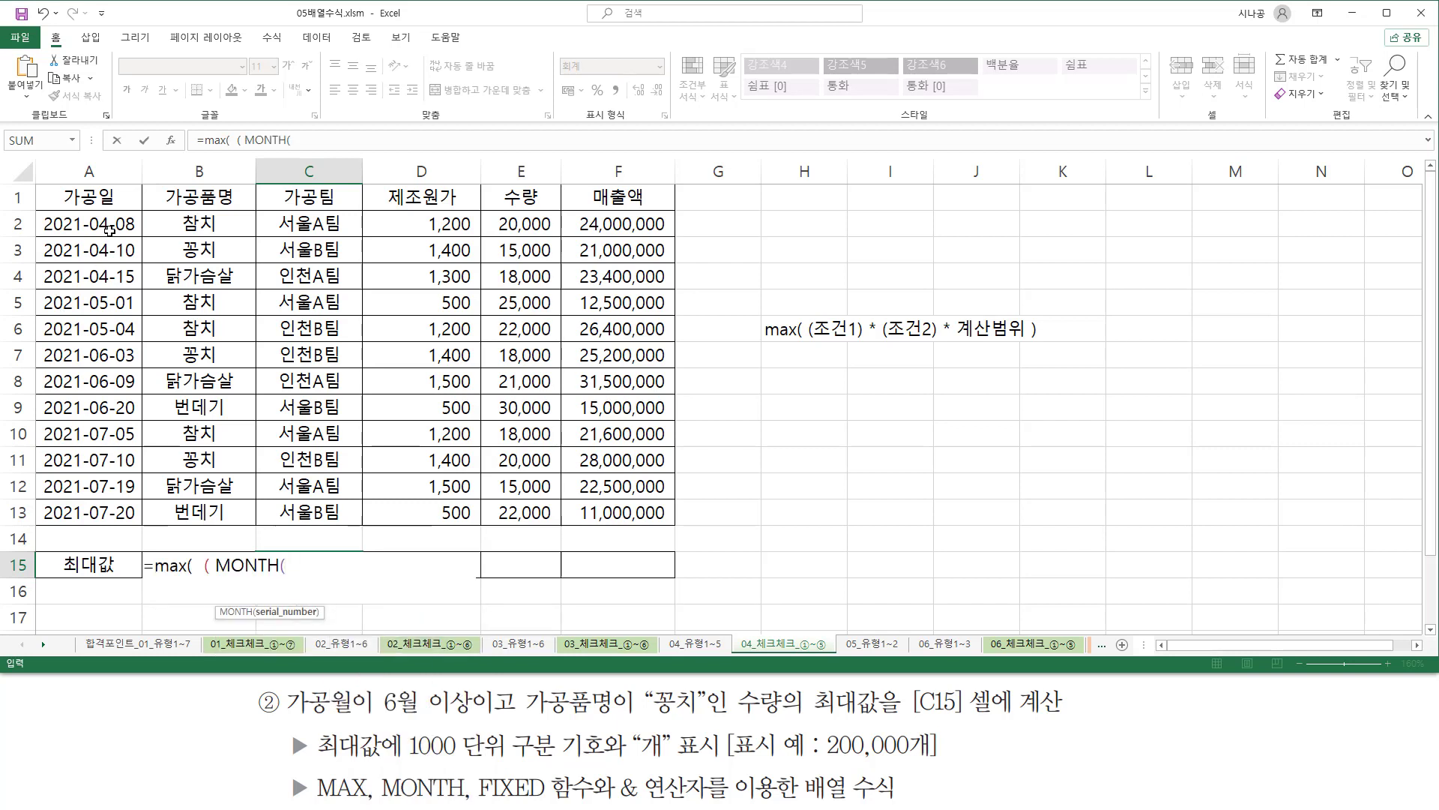
pyautogui.moveTo(105, 223); pyautogui.dragTo(108, 511)
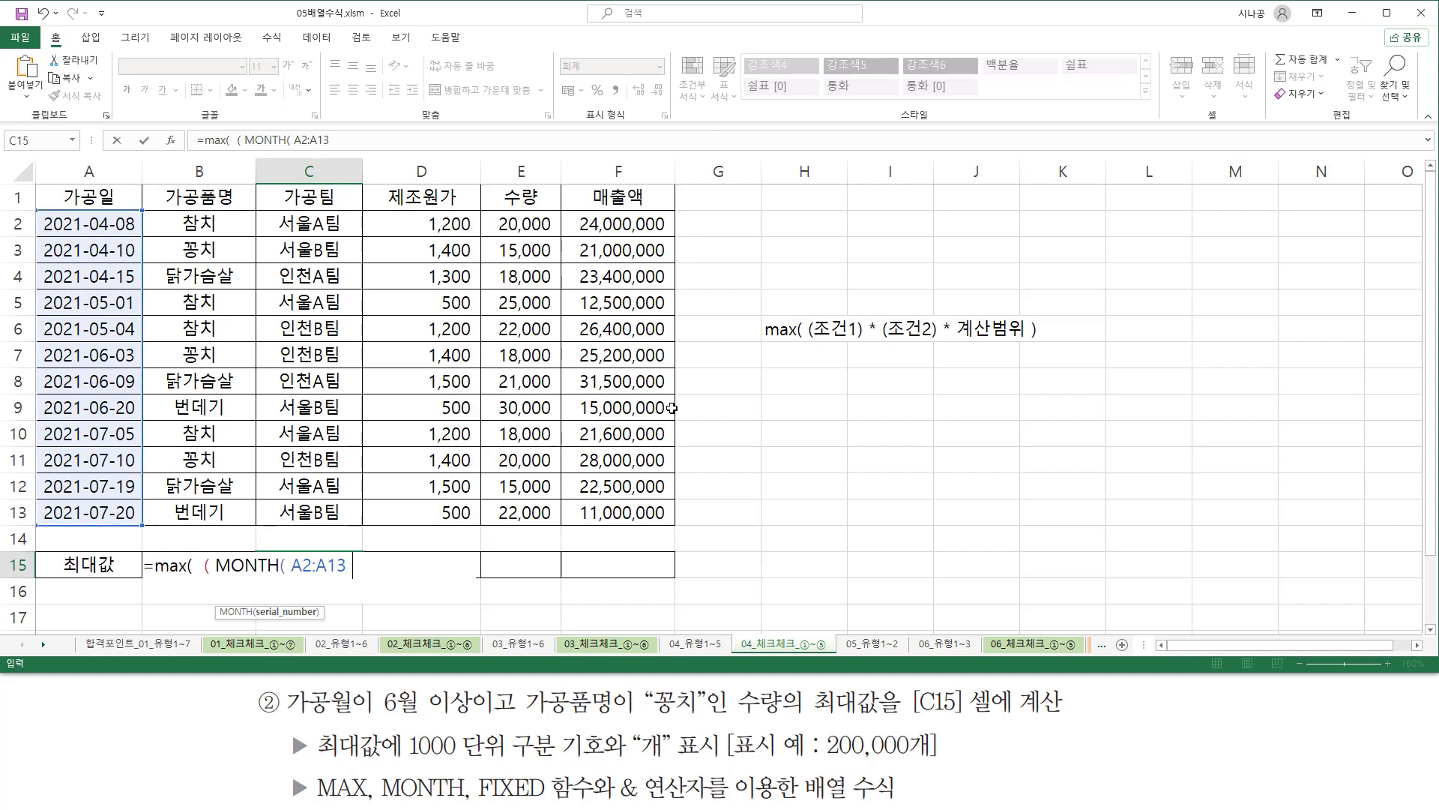
pyautogui.write(')')
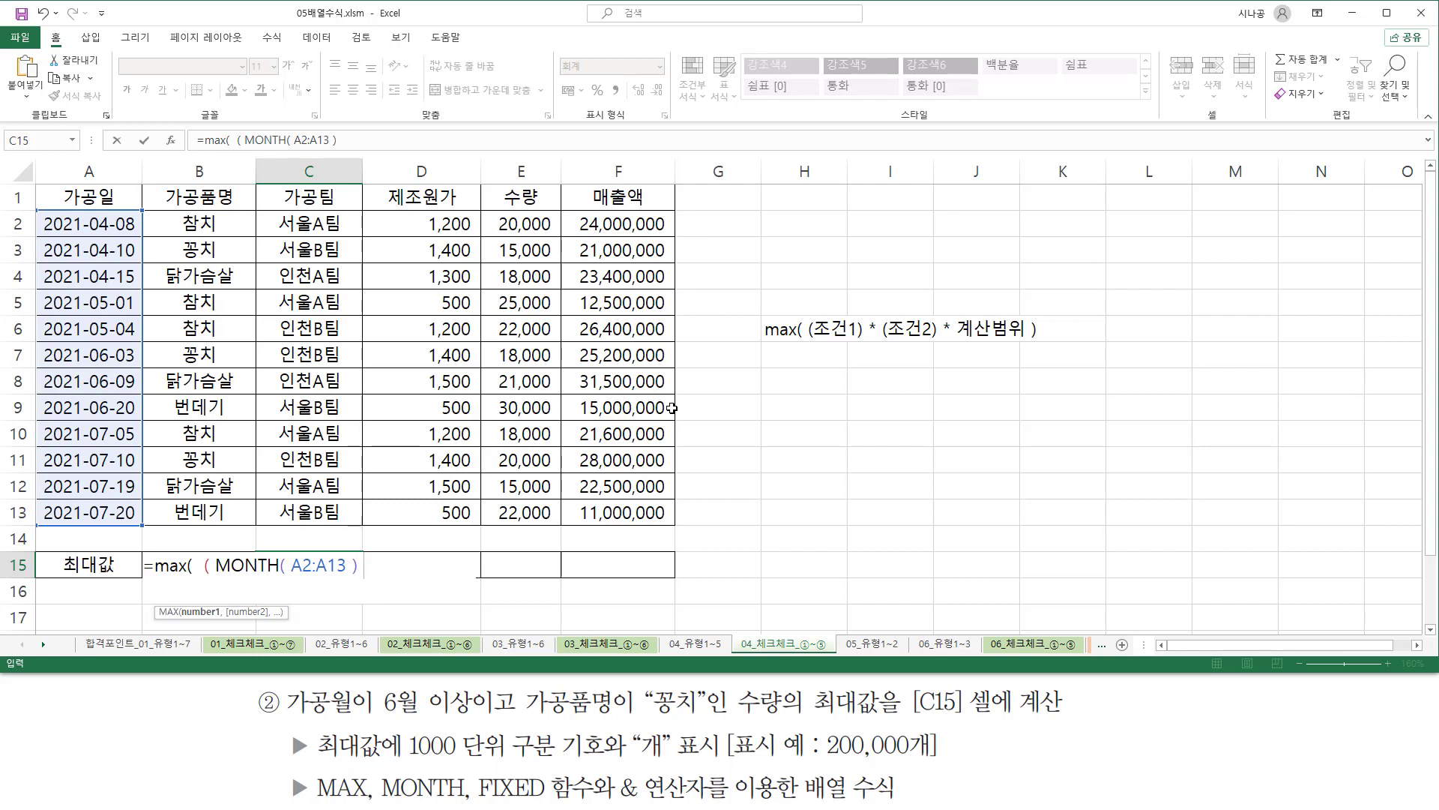
pyautogui.write('>=6 ) * (')
# Multiply the first condition in C15's formula by a second condition, ( B2:B13="꽁치" ).
pyautogui.moveTo(222, 223); pyautogui.dragTo(217, 512)
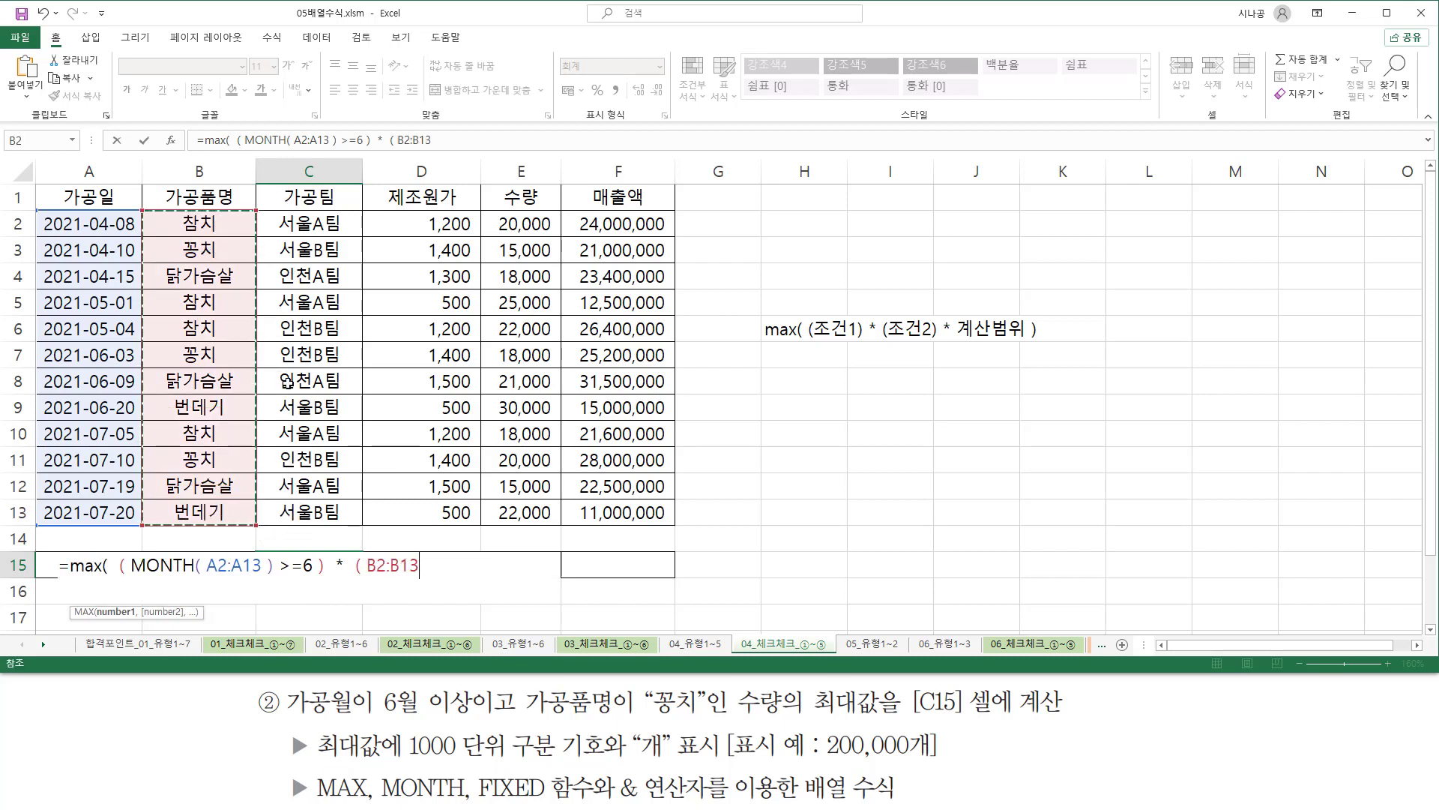
pyautogui.write('=')
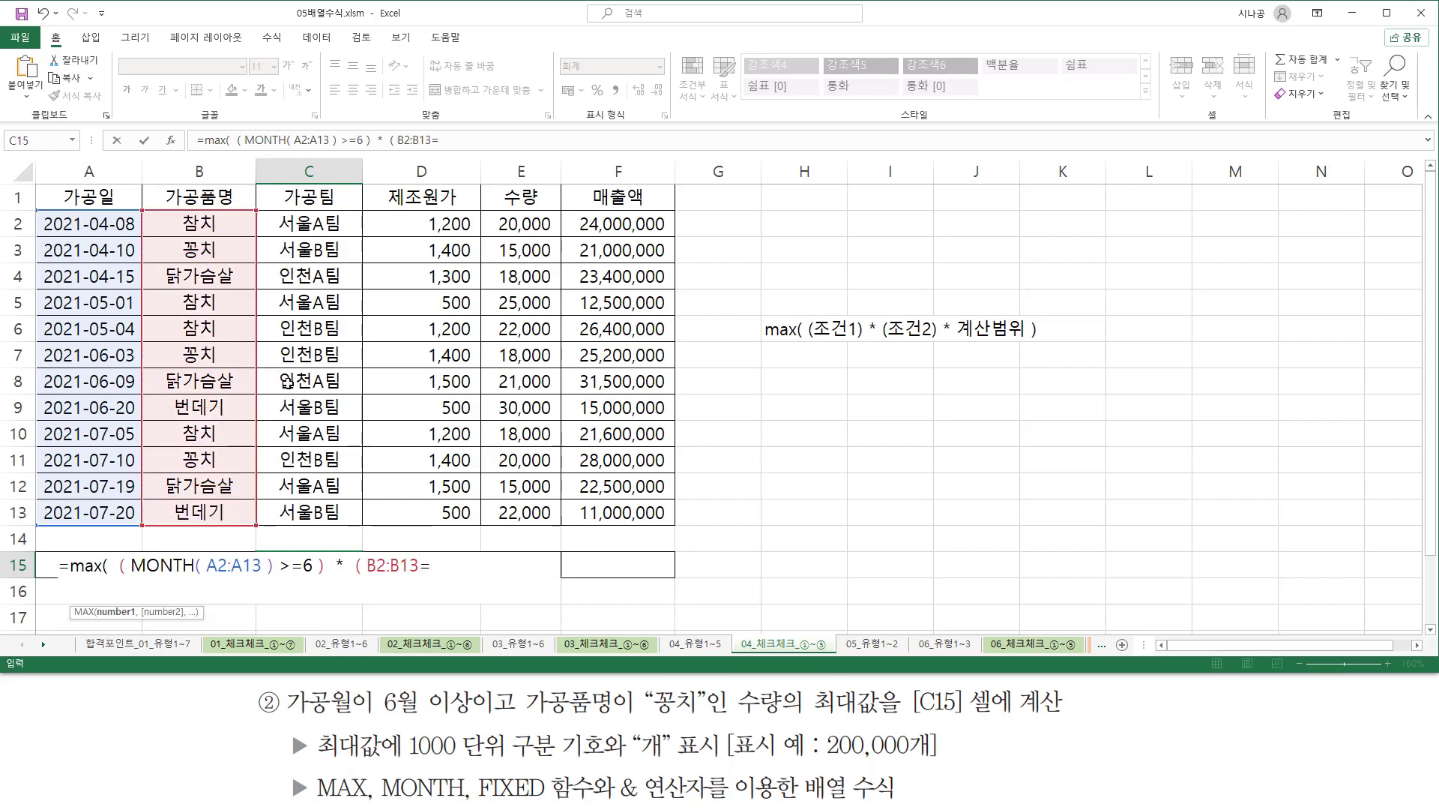
pyautogui.write('"꽁ㅊ')
pyautogui.write('ㅣ"')
pyautogui.write(' )')
pyautogui.write(' *')
# Multiply C15's conditions by the quantity range E2:E13, close the MAX function and enter it as an array formula.
pyautogui.moveTo(501, 228); pyautogui.dragTo(523, 508)
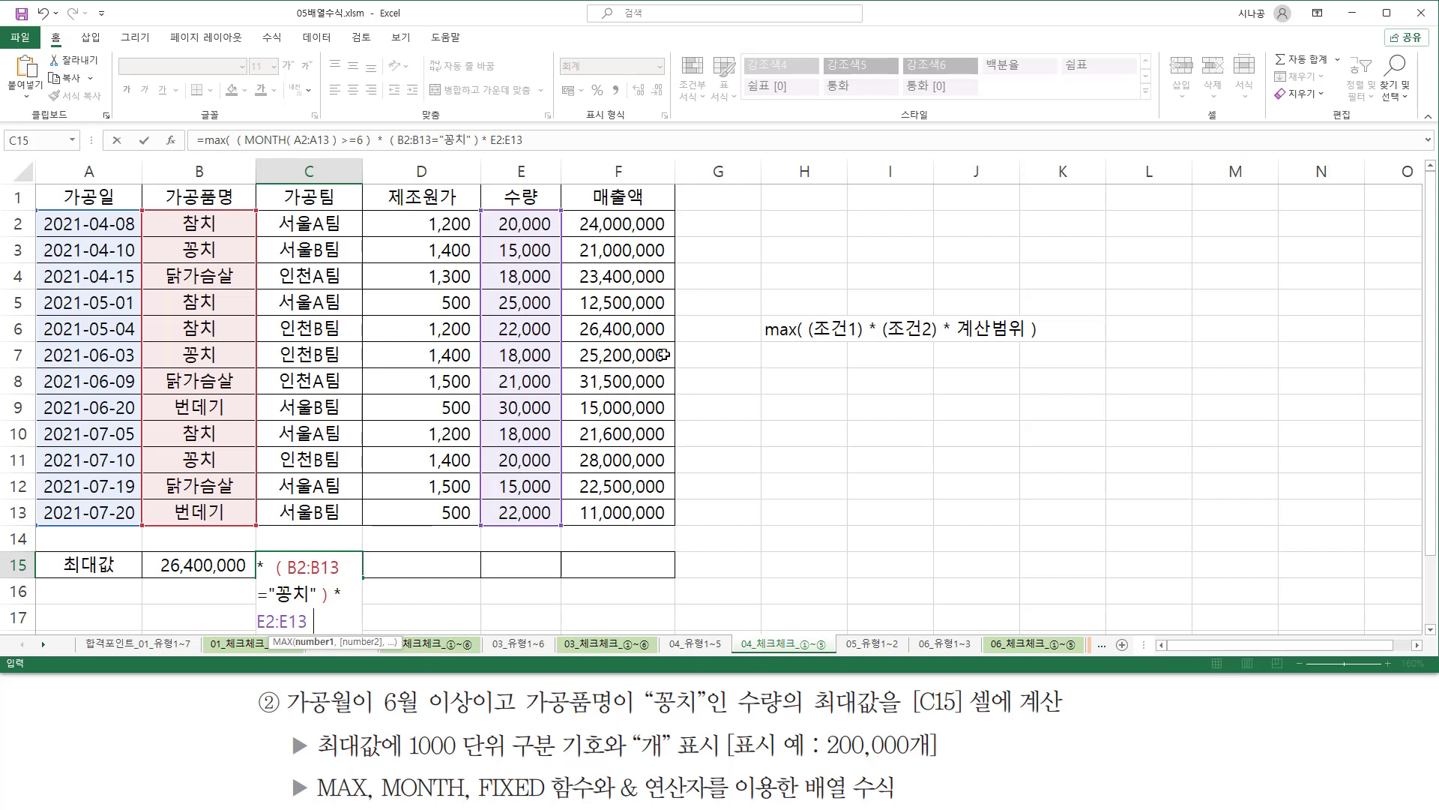
pyautogui.write(')')
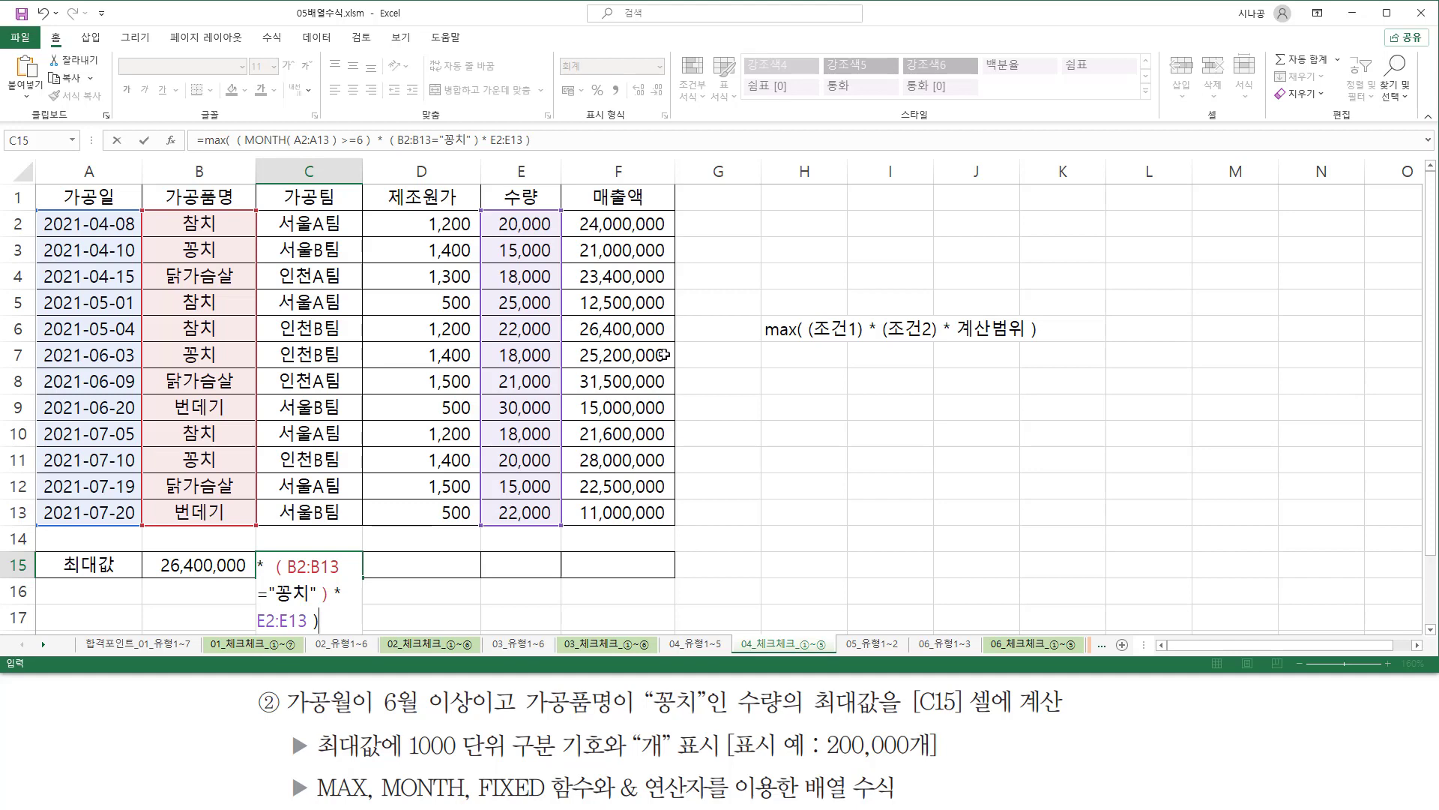
pyautogui.hotkey('ctrl', 'shift', 'Return')
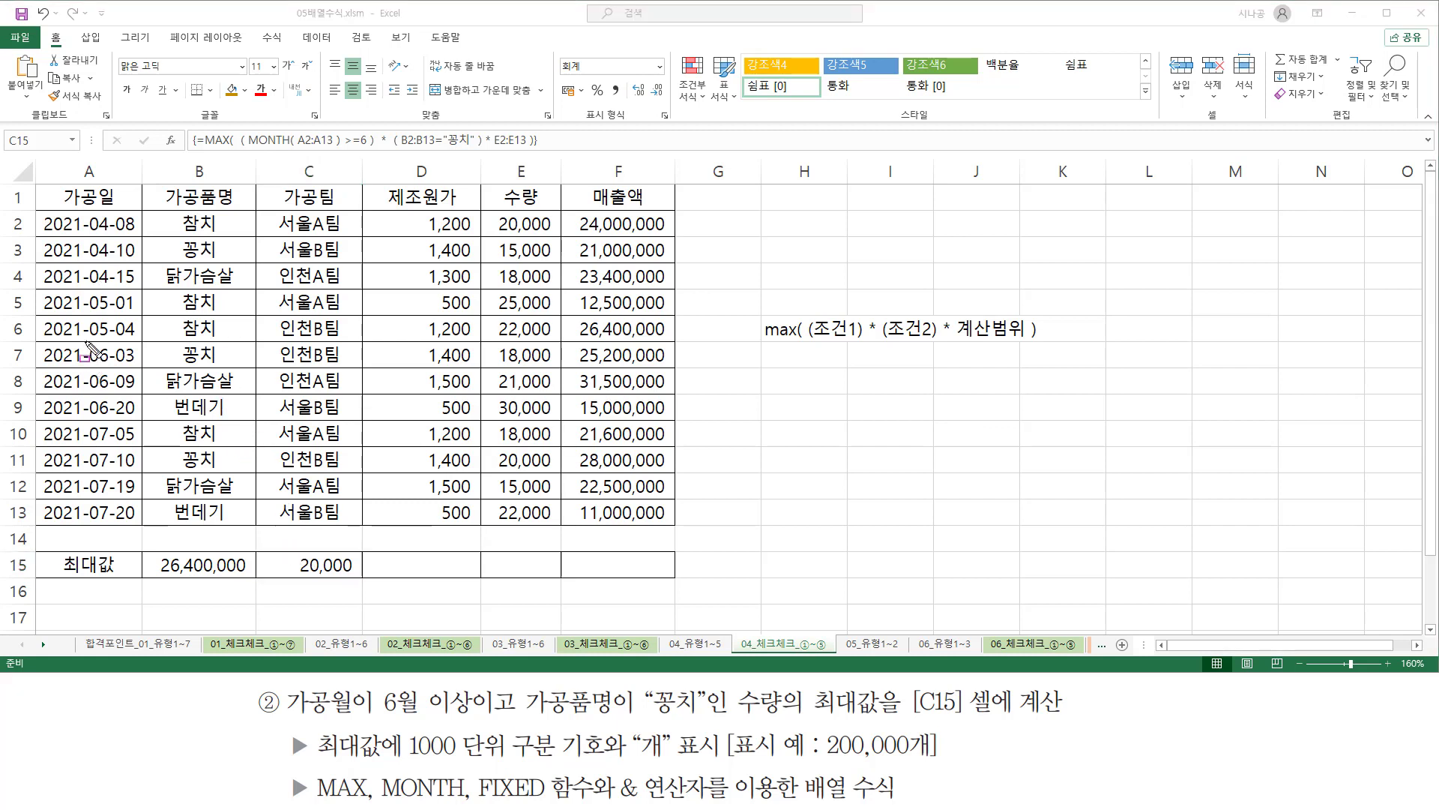
pyautogui.moveTo(86, 341); pyautogui.dragTo(112, 525)
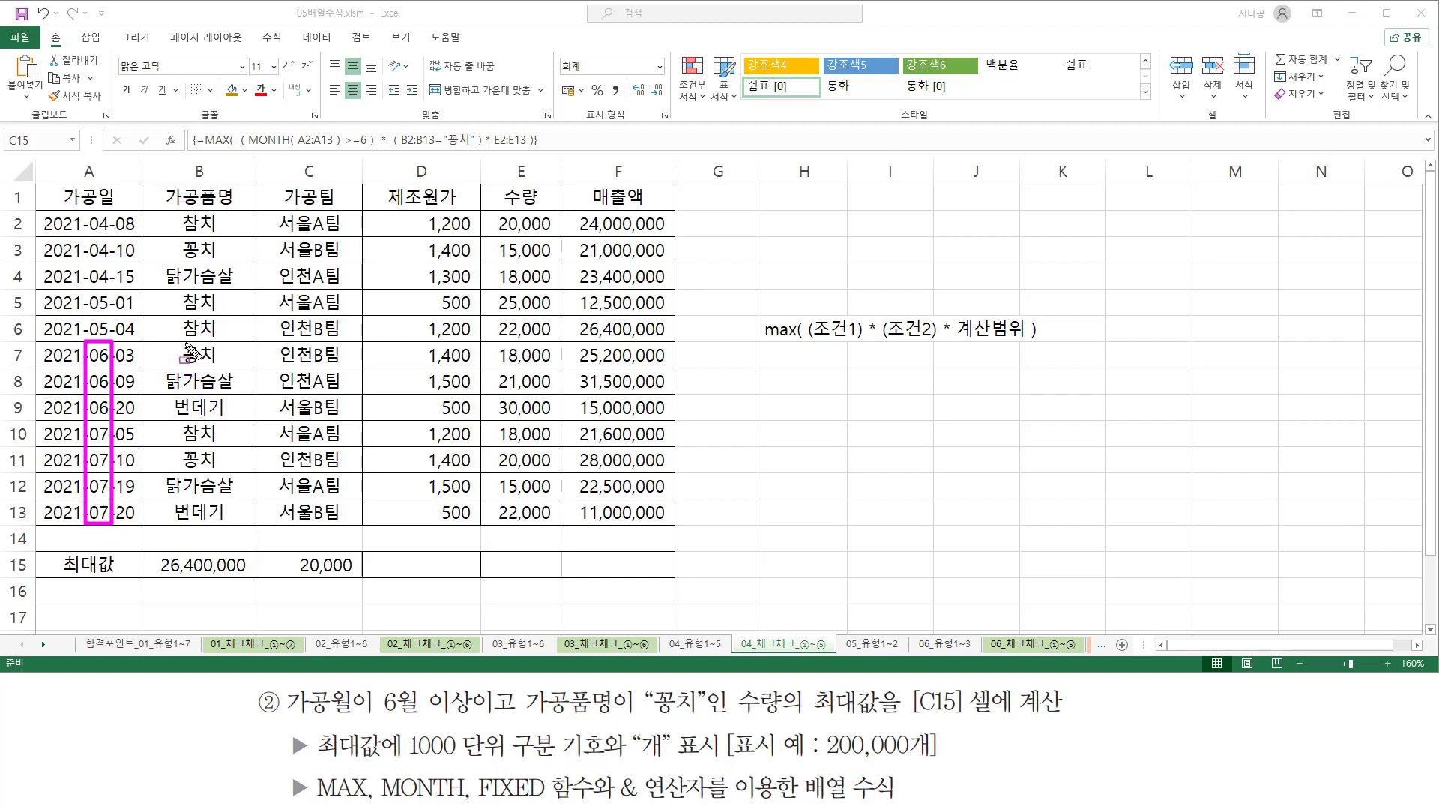
pyautogui.moveTo(176, 341); pyautogui.dragTo(219, 371)
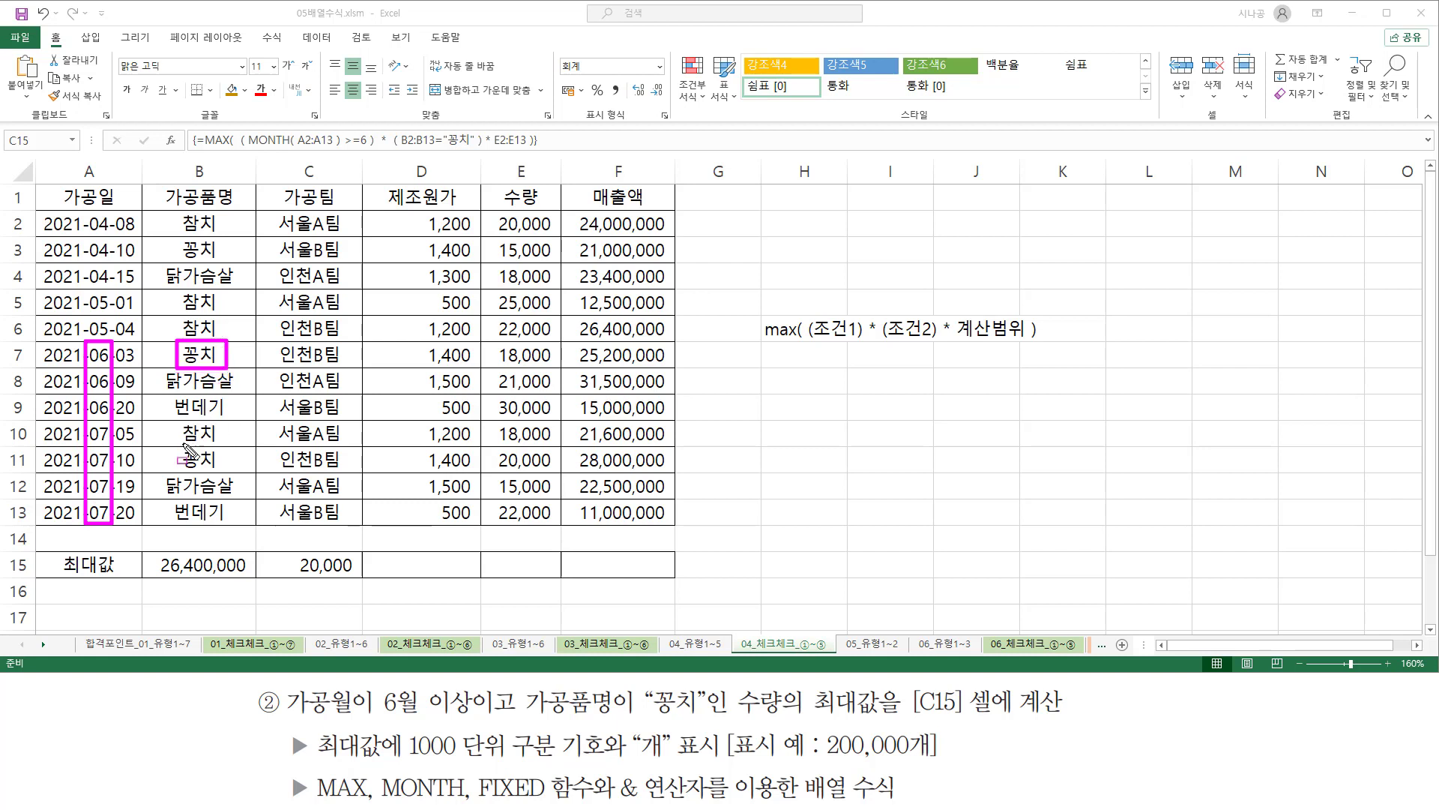
pyautogui.moveTo(177, 447); pyautogui.dragTo(227, 475)
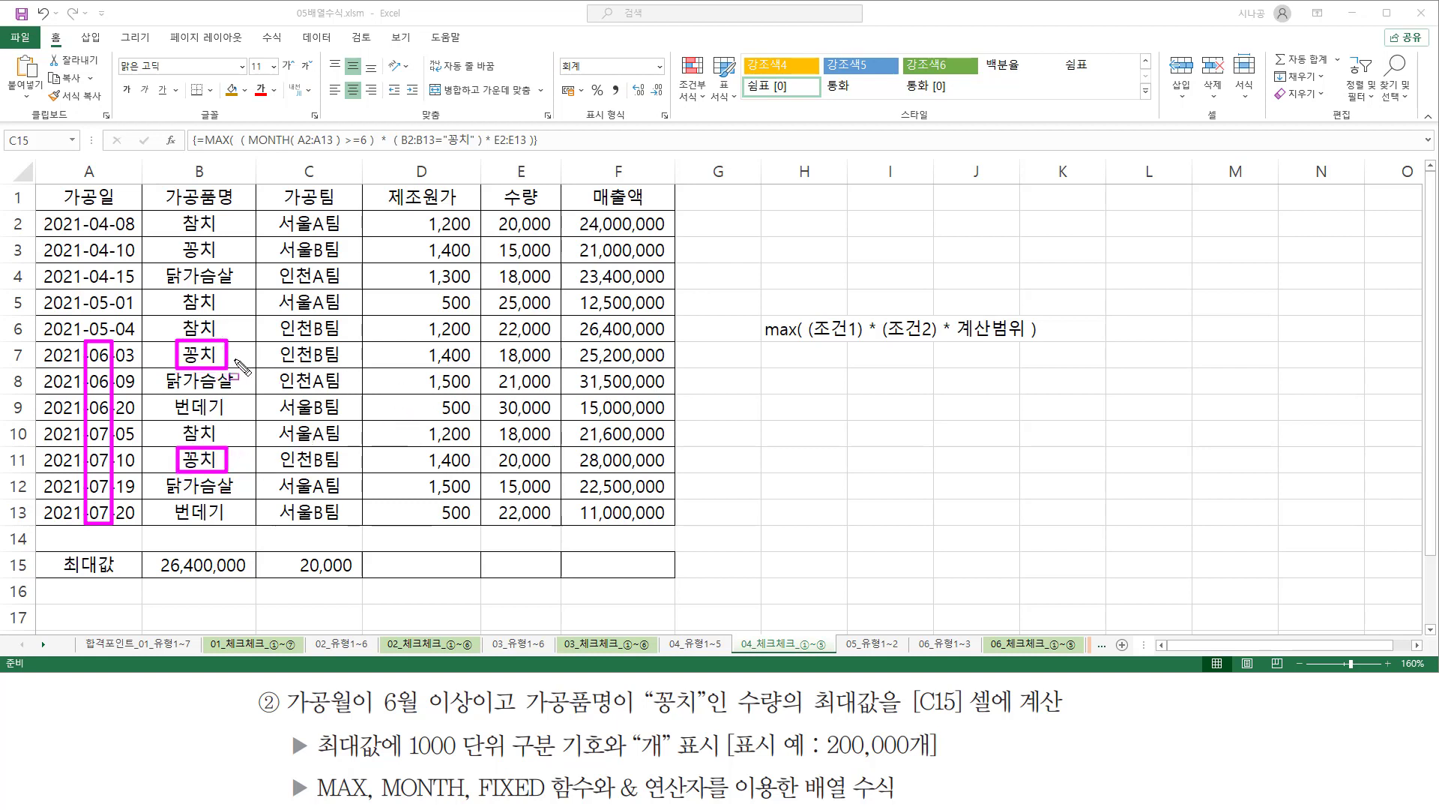
pyautogui.moveTo(494, 365); pyautogui.dragTo(559, 365)
pyautogui.moveTo(496, 471); pyautogui.dragTo(560, 470)
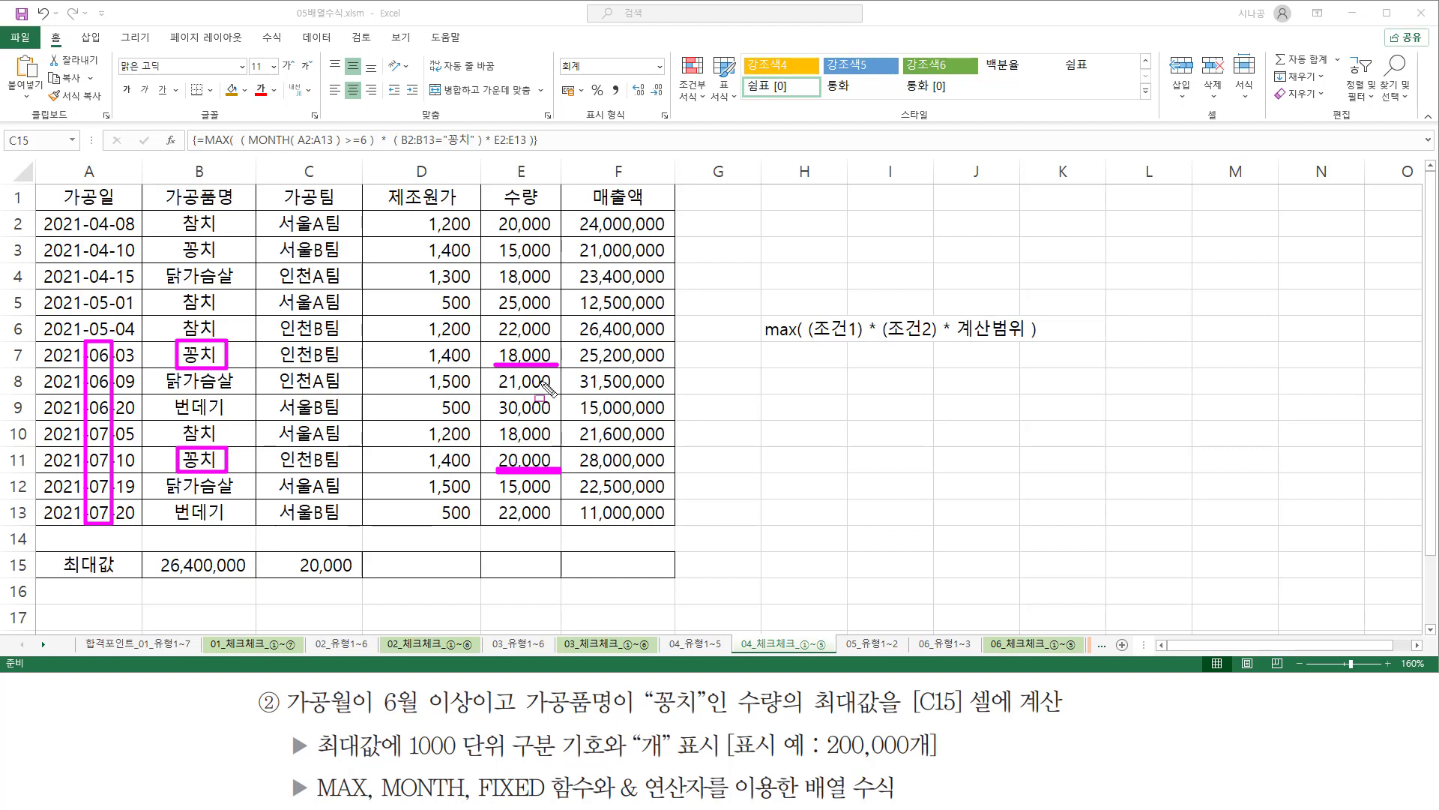
pyautogui.moveTo(485, 442)
pyautogui.mouseDown()
pyautogui.moveTo(573, 501)
pyautogui.moveTo(567, 474)
pyautogui.mouseUp()
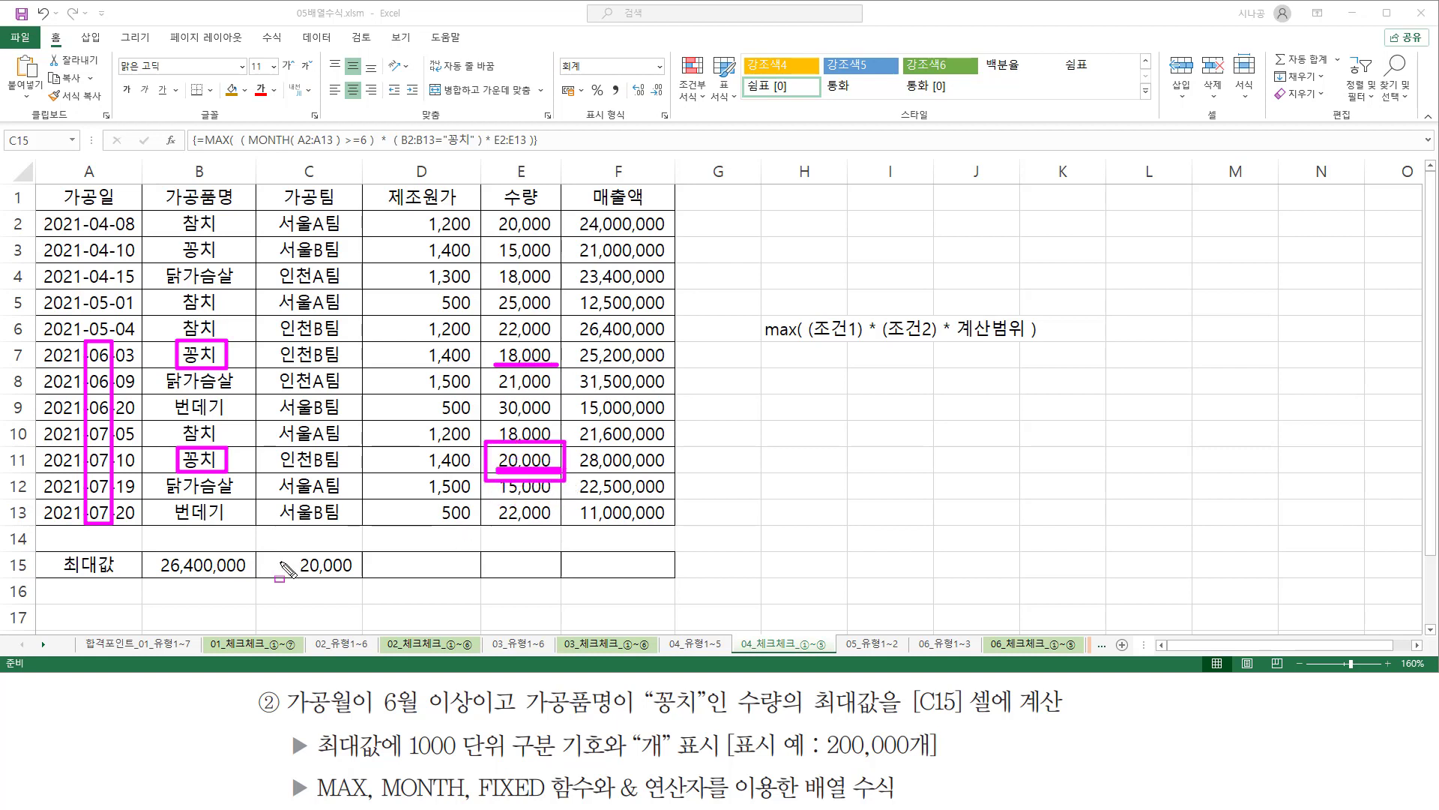
pyautogui.moveTo(291, 551)
pyautogui.mouseDown()
pyautogui.moveTo(315, 580)
pyautogui.moveTo(360, 584)
pyautogui.mouseUp()
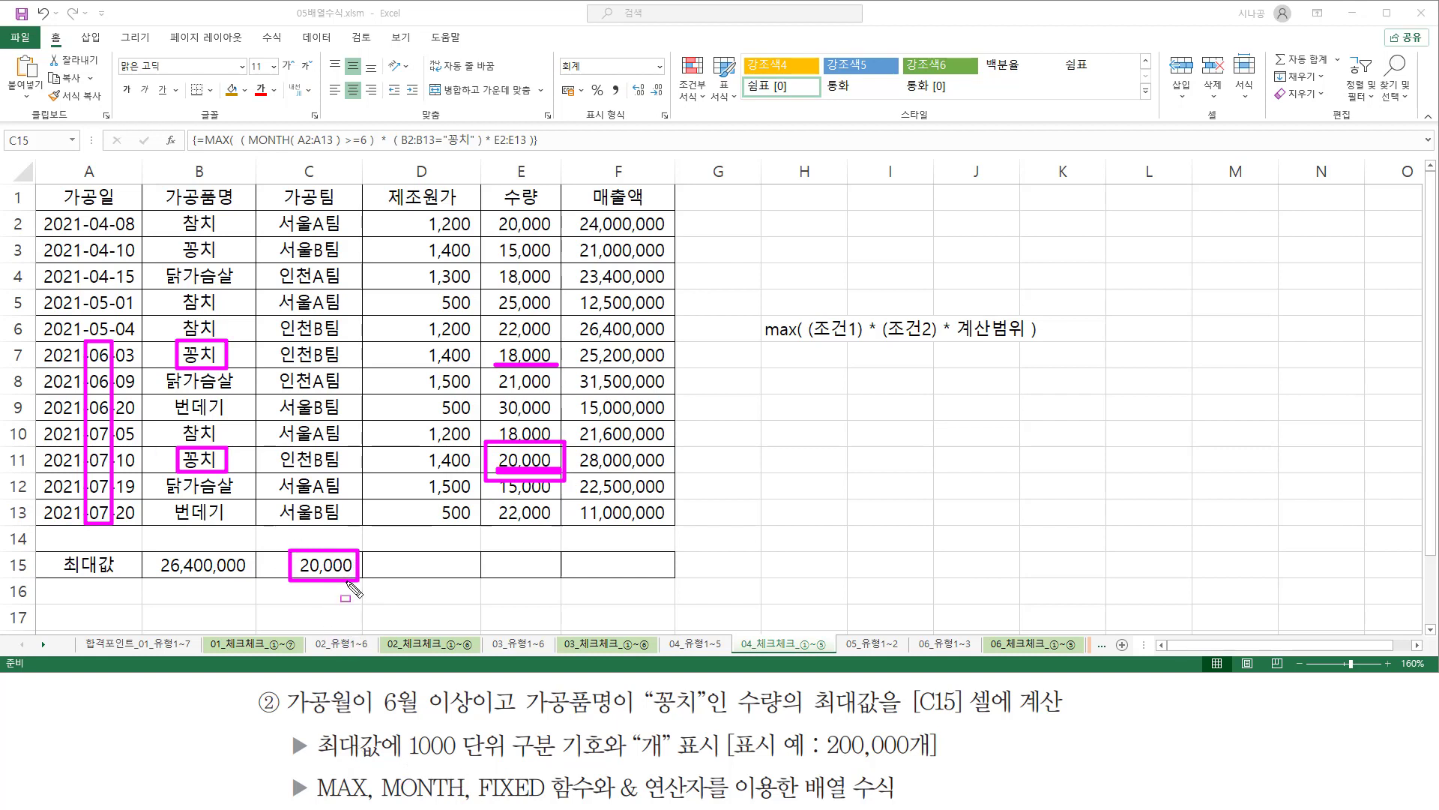
pyautogui.moveTo(405, 724)
pyautogui.mouseDown()
pyautogui.moveTo(468, 764)
pyautogui.moveTo(606, 763)
pyautogui.mouseUp()
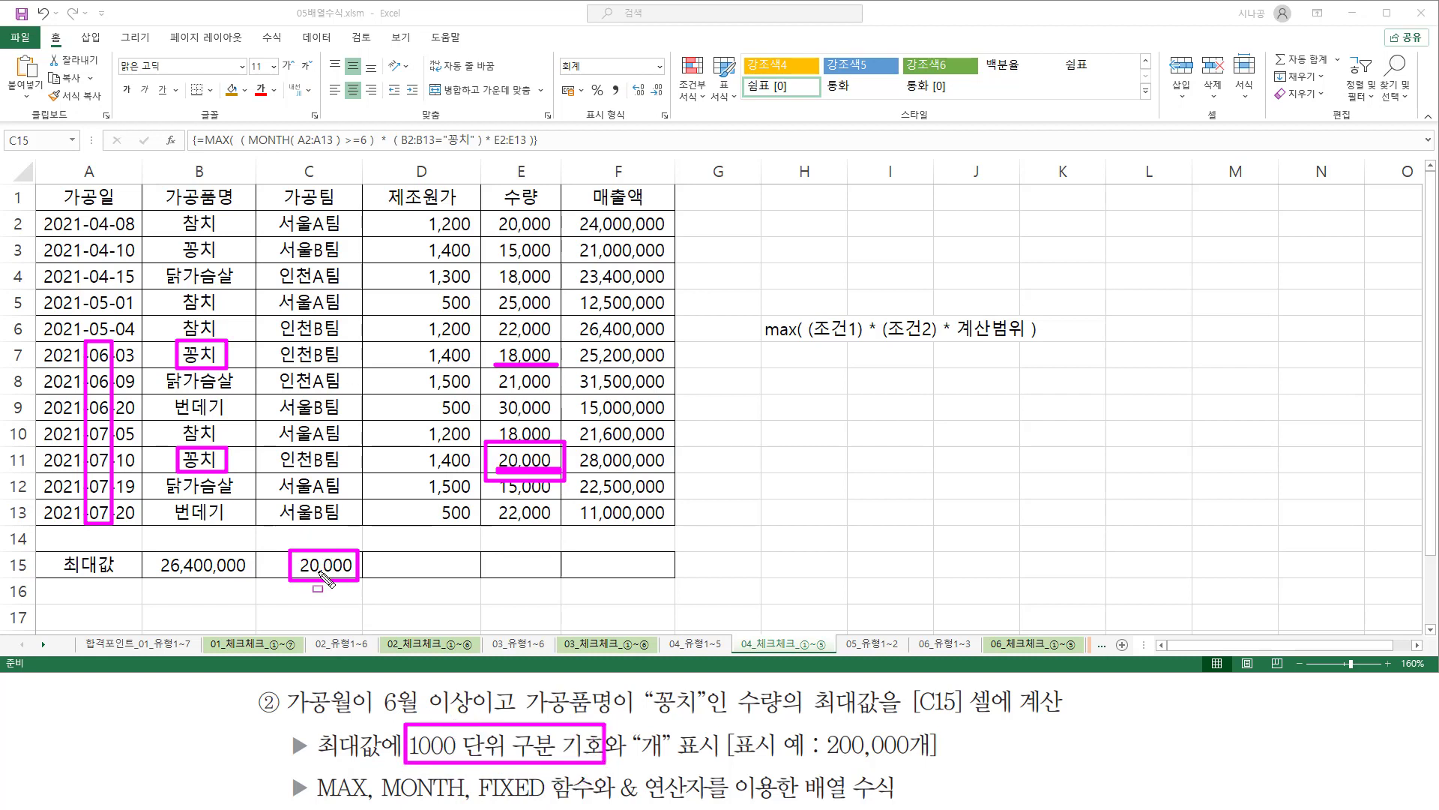
pyautogui.moveTo(308, 575); pyautogui.dragTo(352, 574)
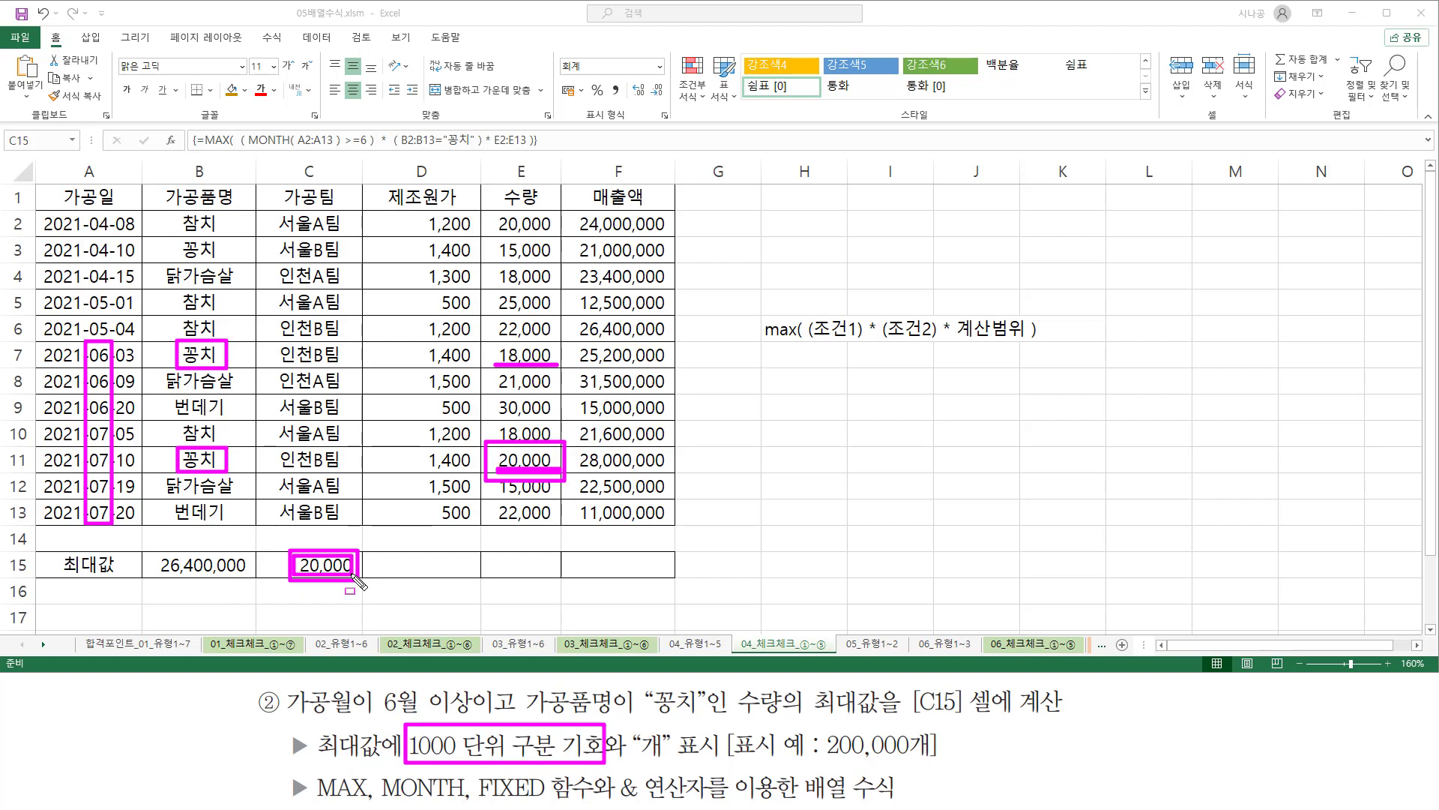
pyautogui.moveTo(582, 120); pyautogui.dragTo(632, 120)
pyautogui.moveTo(558, 54); pyautogui.dragTo(606, 78)
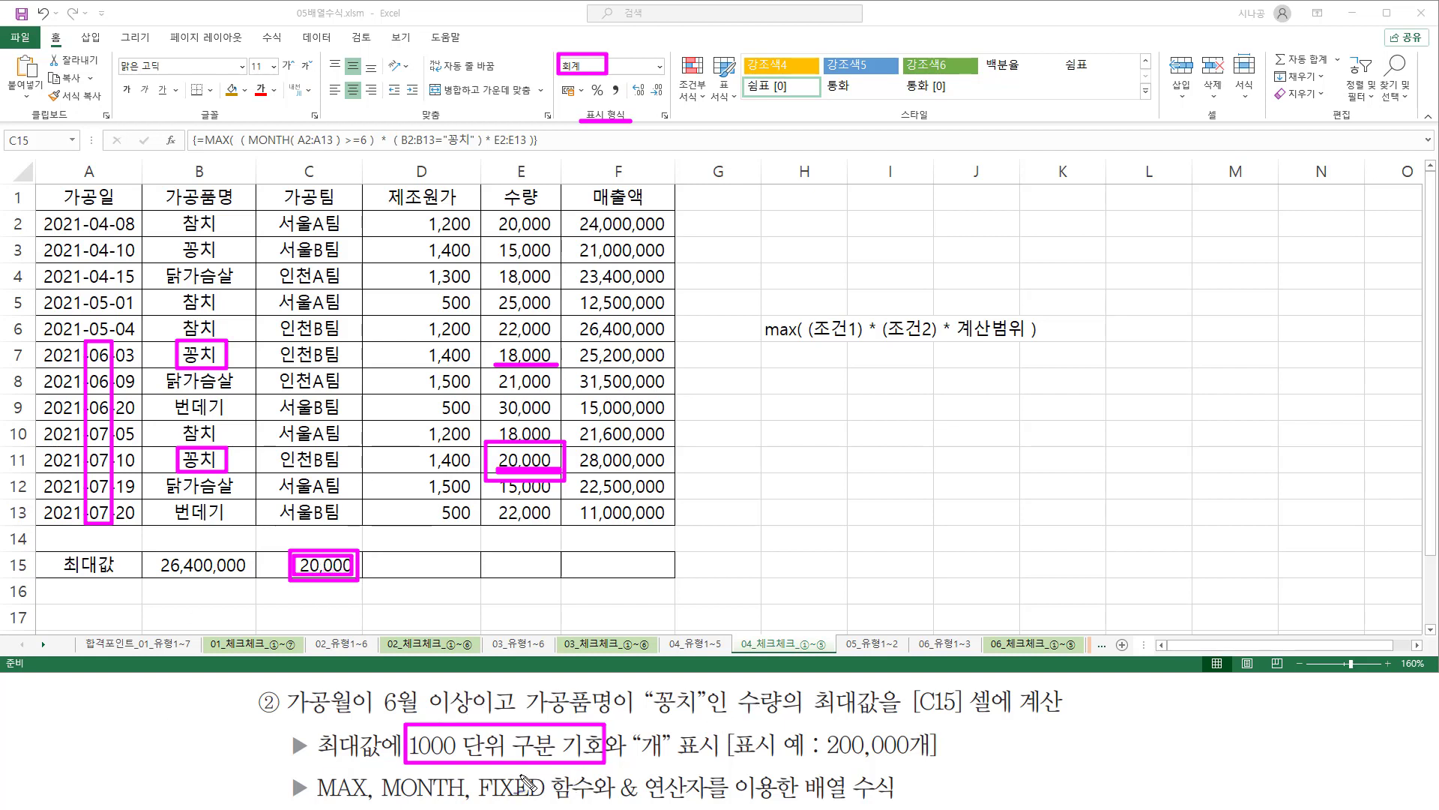
pyautogui.moveTo(511, 778)
pyautogui.mouseDown()
pyautogui.moveTo(537, 772)
pyautogui.moveTo(517, 740)
pyautogui.moveTo(537, 714)
pyautogui.mouseUp()
pyautogui.moveTo(478, 801); pyautogui.dragTo(592, 801)
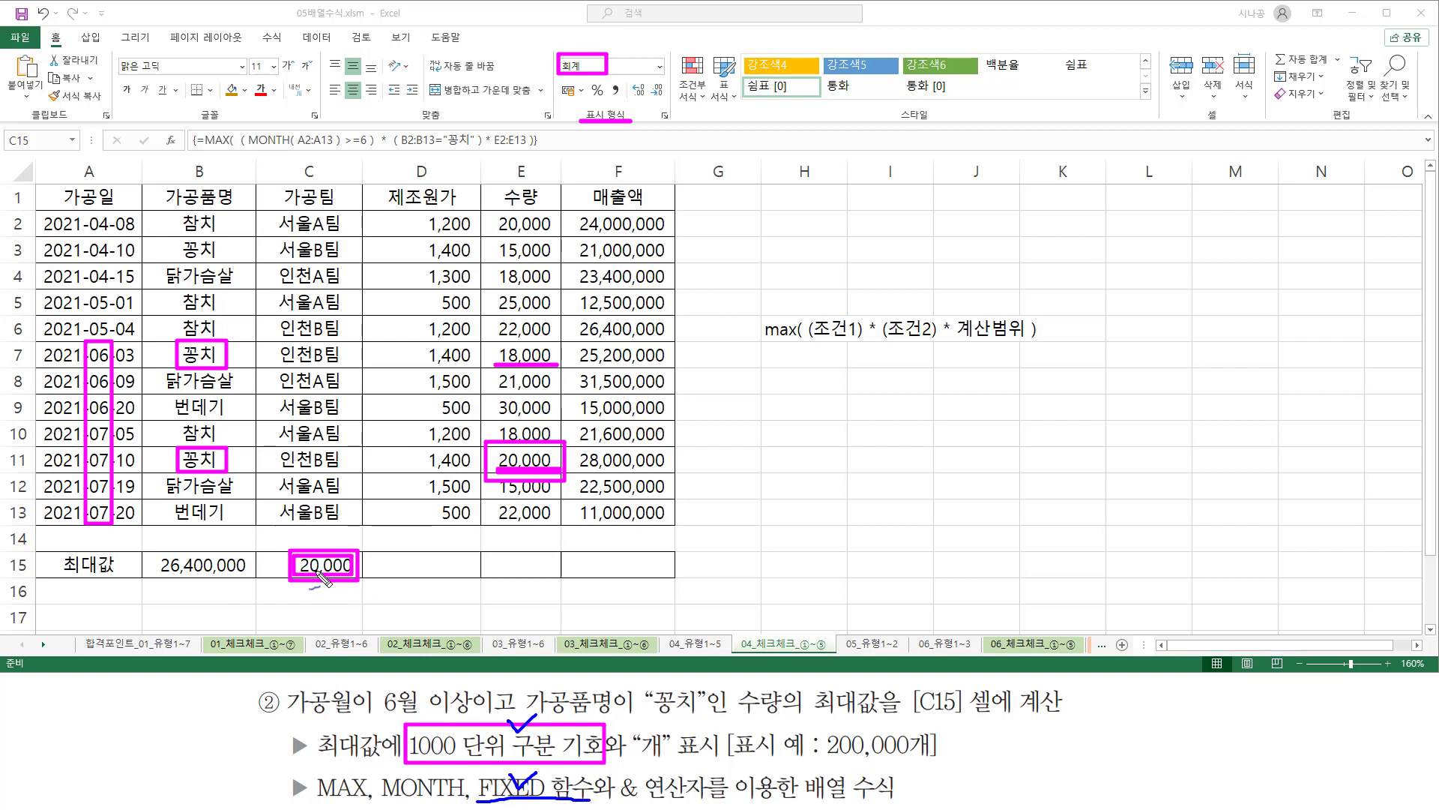
pyautogui.press('Escape')
# Enter the syntax note "fixed( 인수, 자릿수, 논리값 )" in cell H8.
pyautogui.click(797, 381)
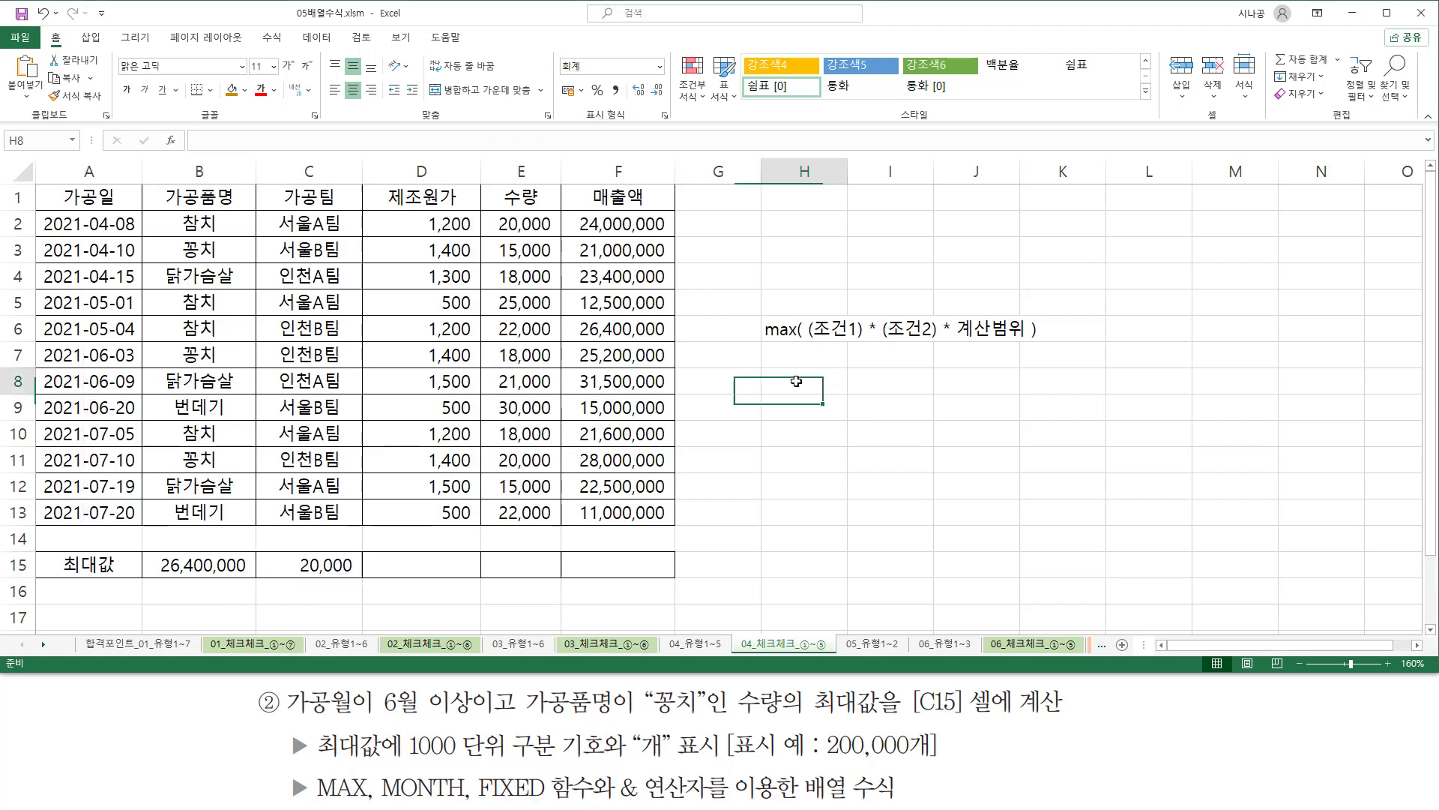
pyautogui.write('랴')
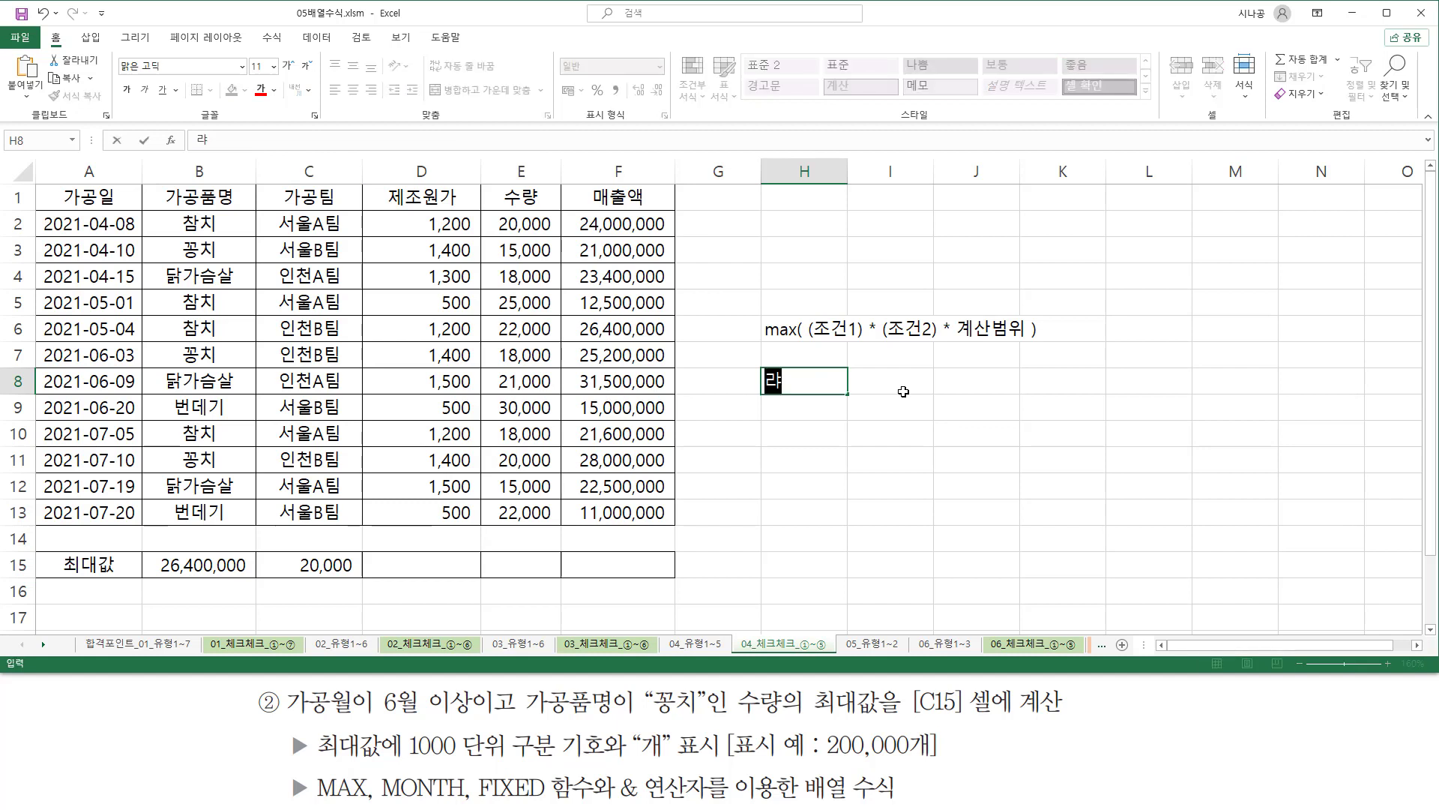
pyautogui.press('BackSpace')
pyautogui.press('BackSpace')
pyautogui.write('fixed( 인수')
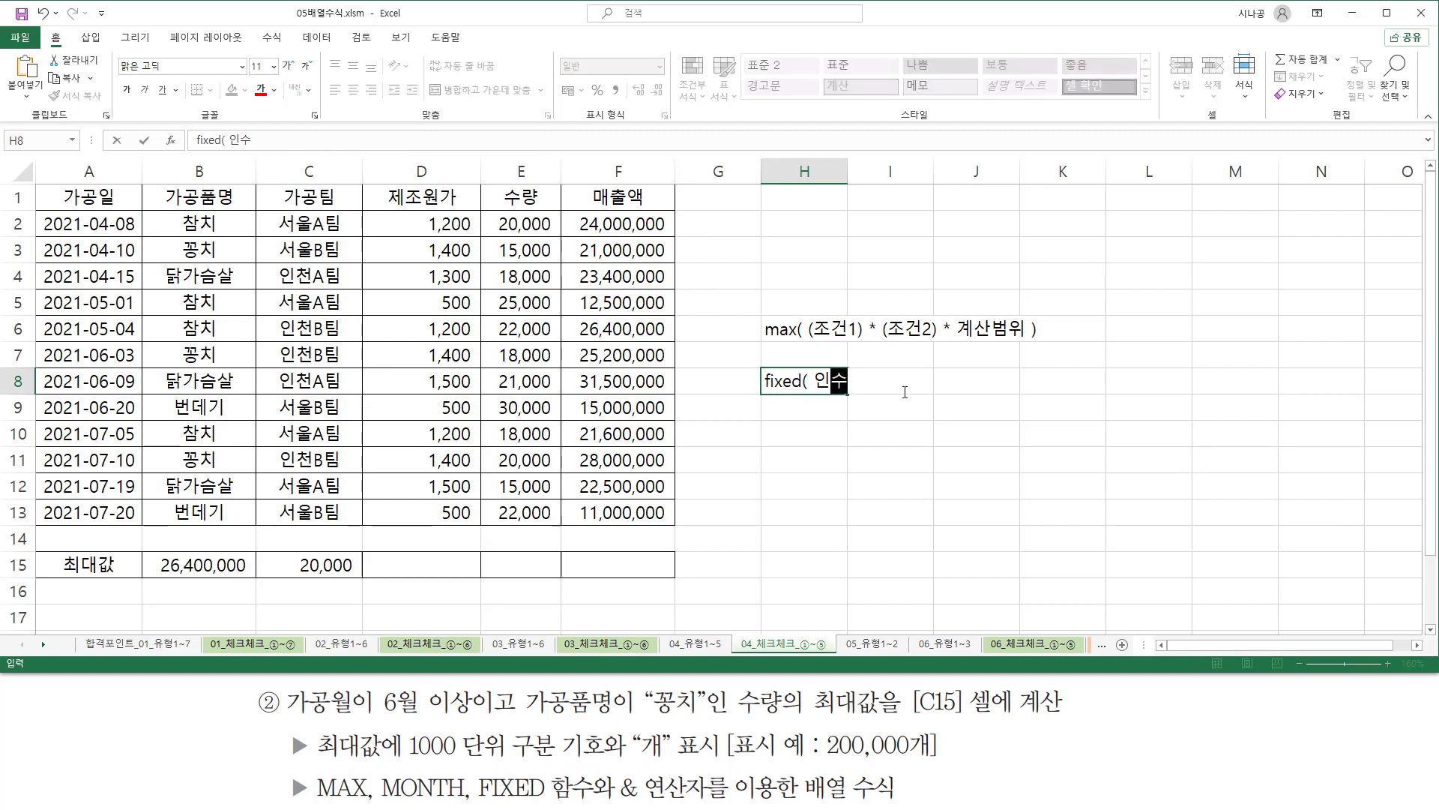
pyautogui.write(', 자릿수, 논')
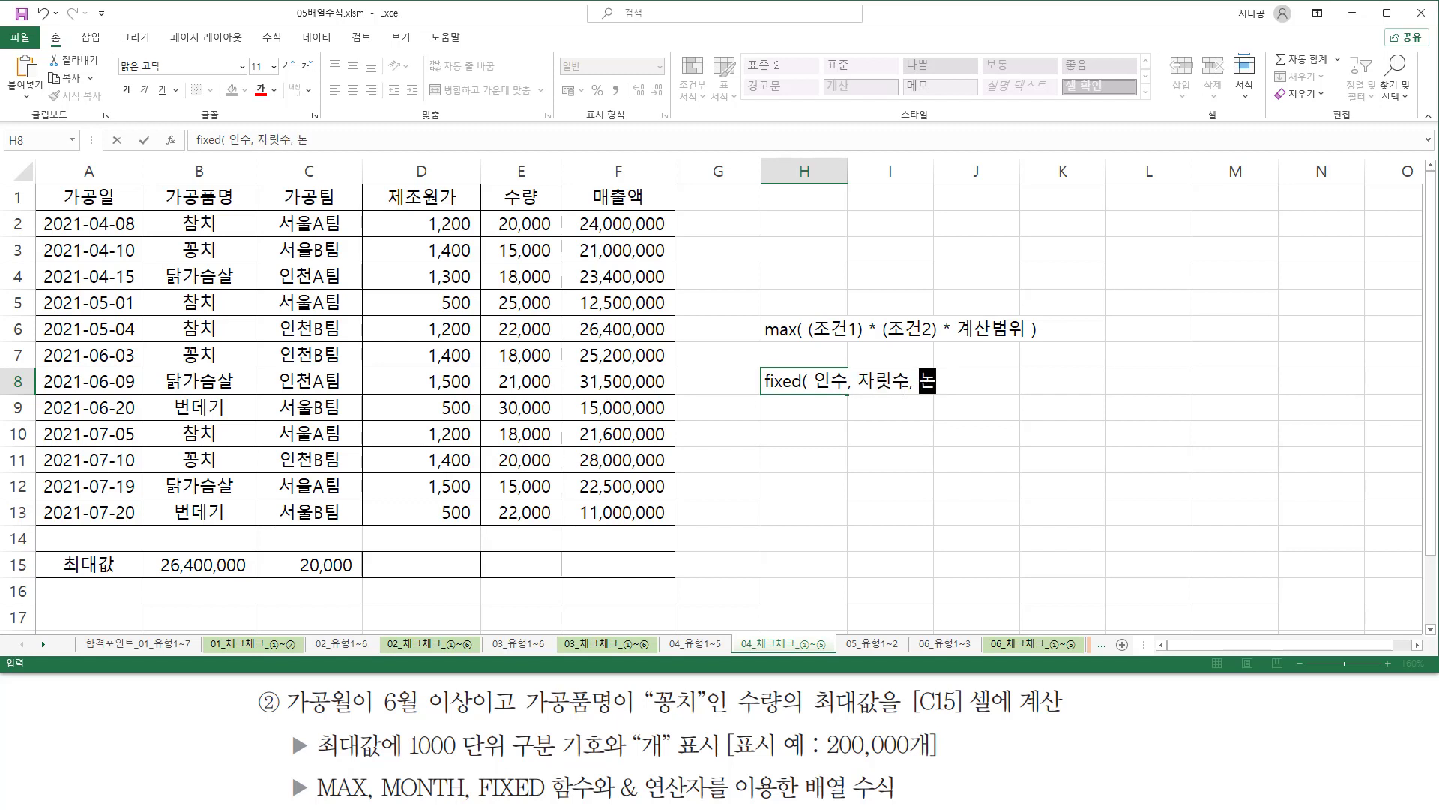
pyautogui.write('릭값 )')
pyautogui.press('Return')
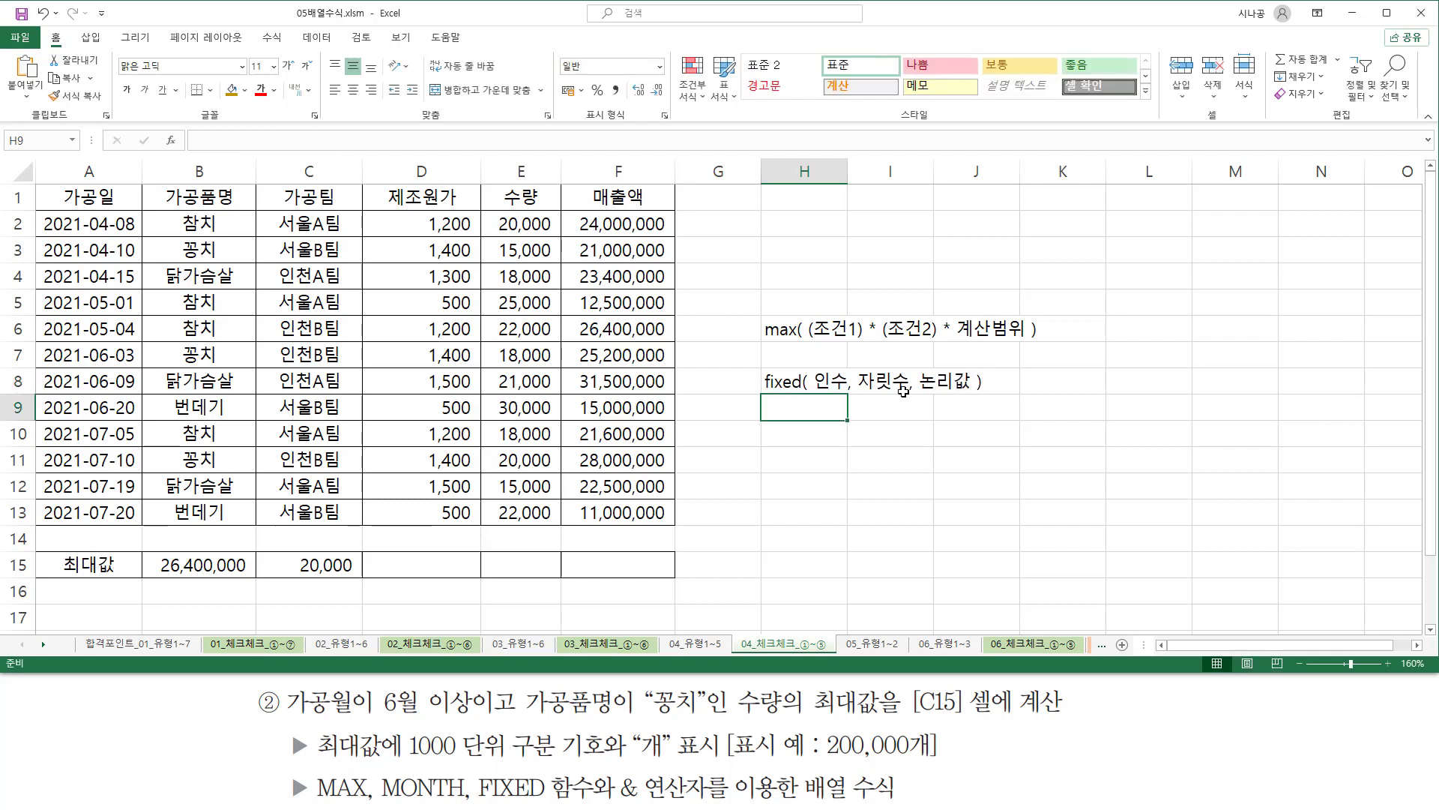
# Enter TRUE in cell K8 and FALSE in cell K9 beside the FIXED syntax note.
pyautogui.click(905, 389)
pyautogui.press('Right')
pyautogui.press('Right')
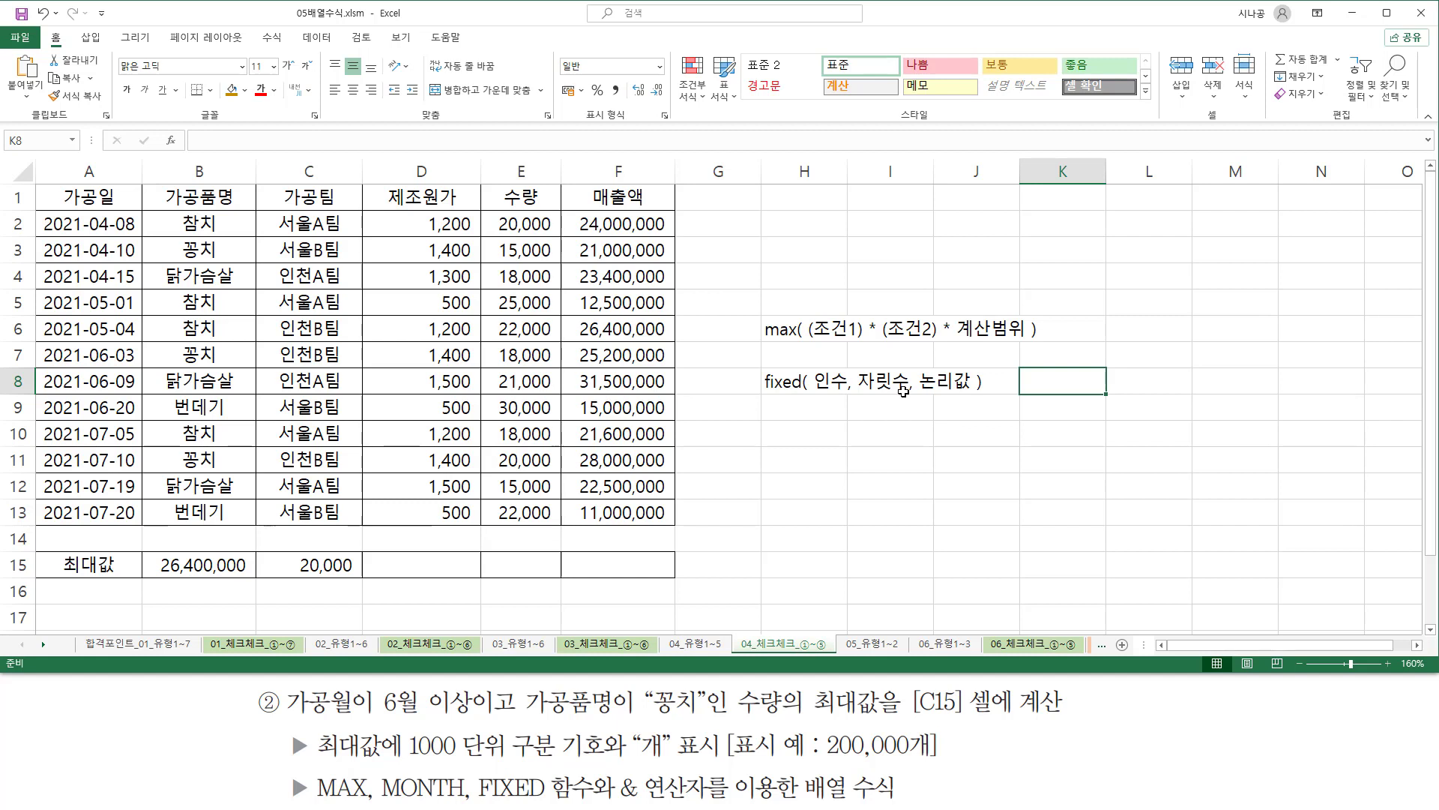
pyautogui.press('F2')
pyautogui.write('true')
pyautogui.press('Return')
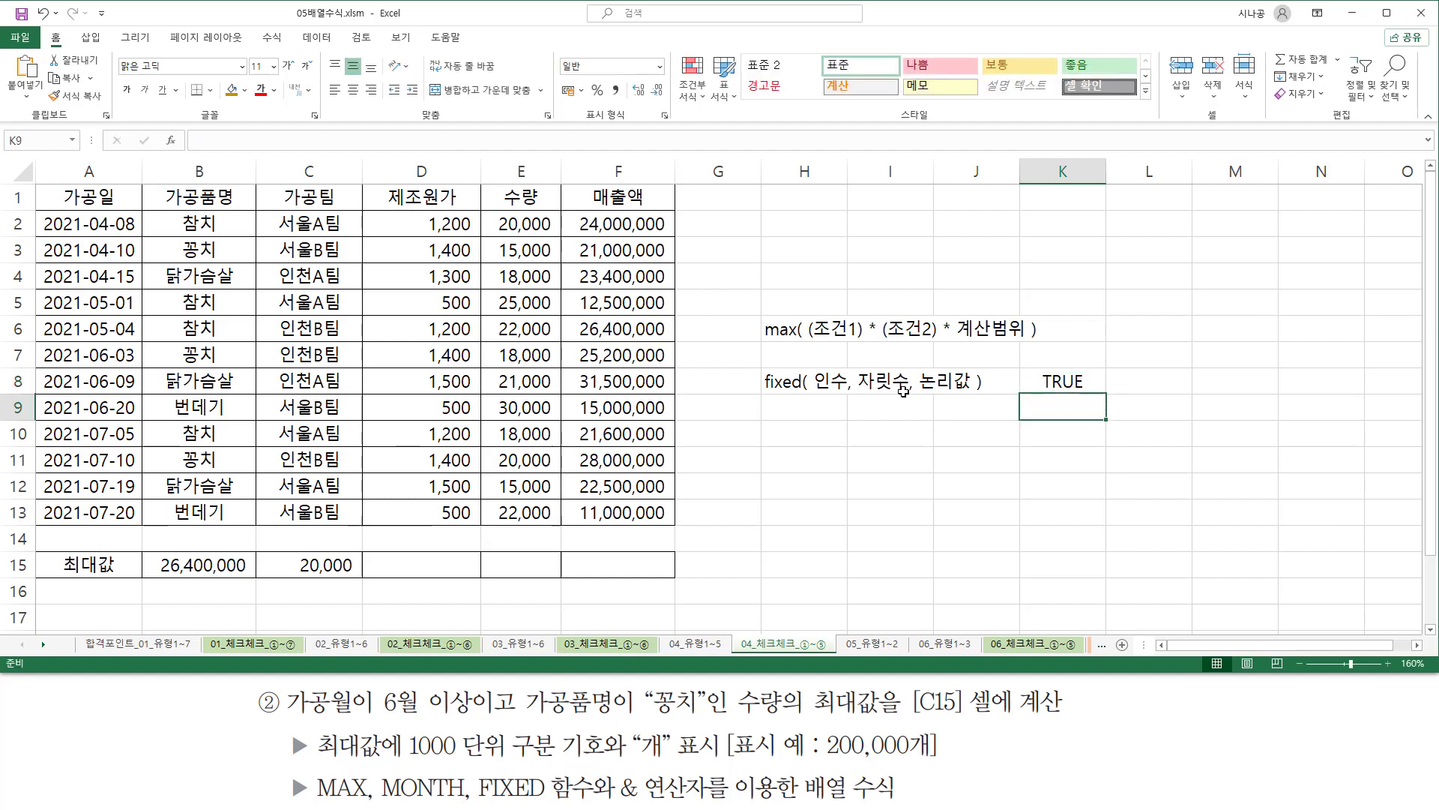
pyautogui.write('false')
pyautogui.press('Return')
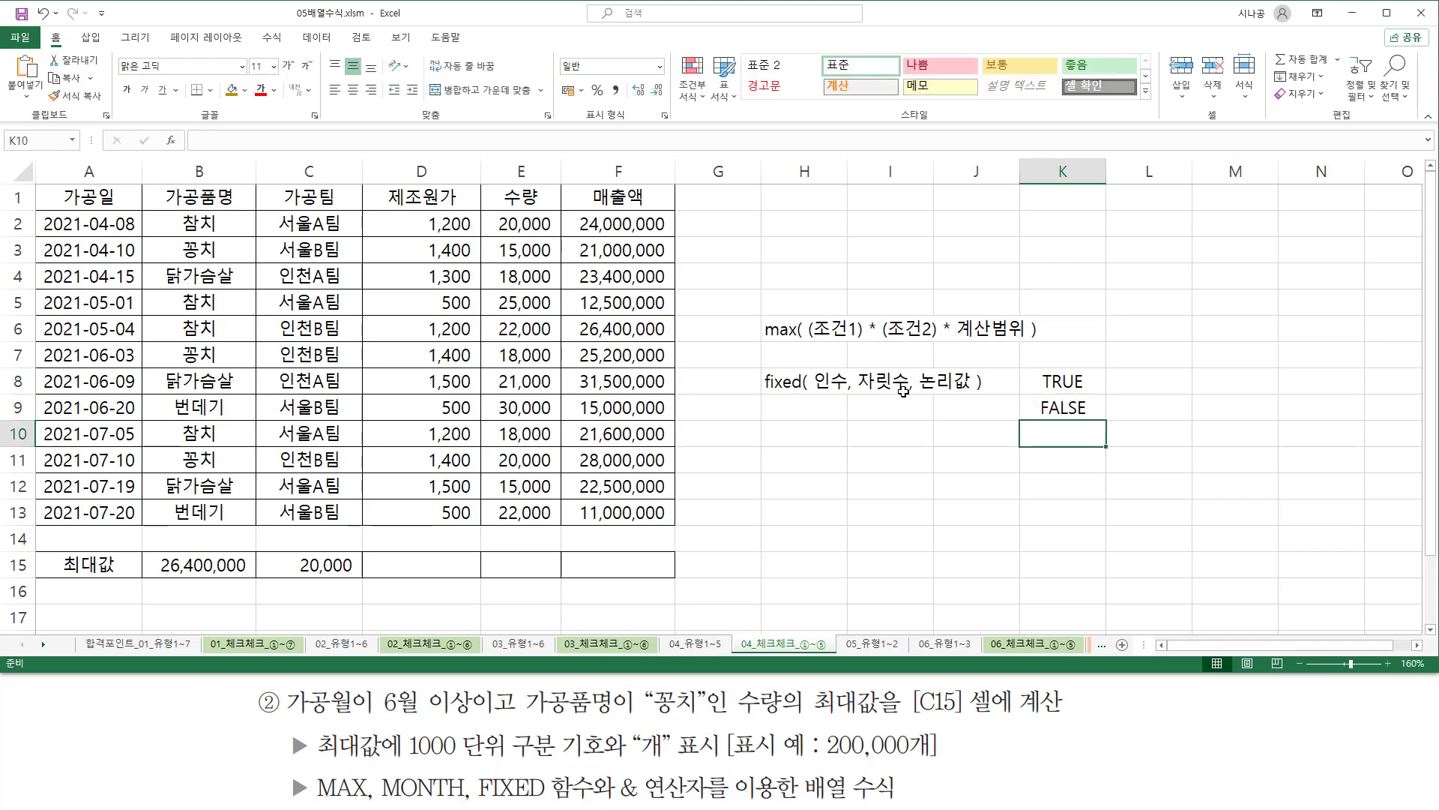
# Extend the note in cell K9 to "FALSE(생략)".
pyautogui.press('Up')
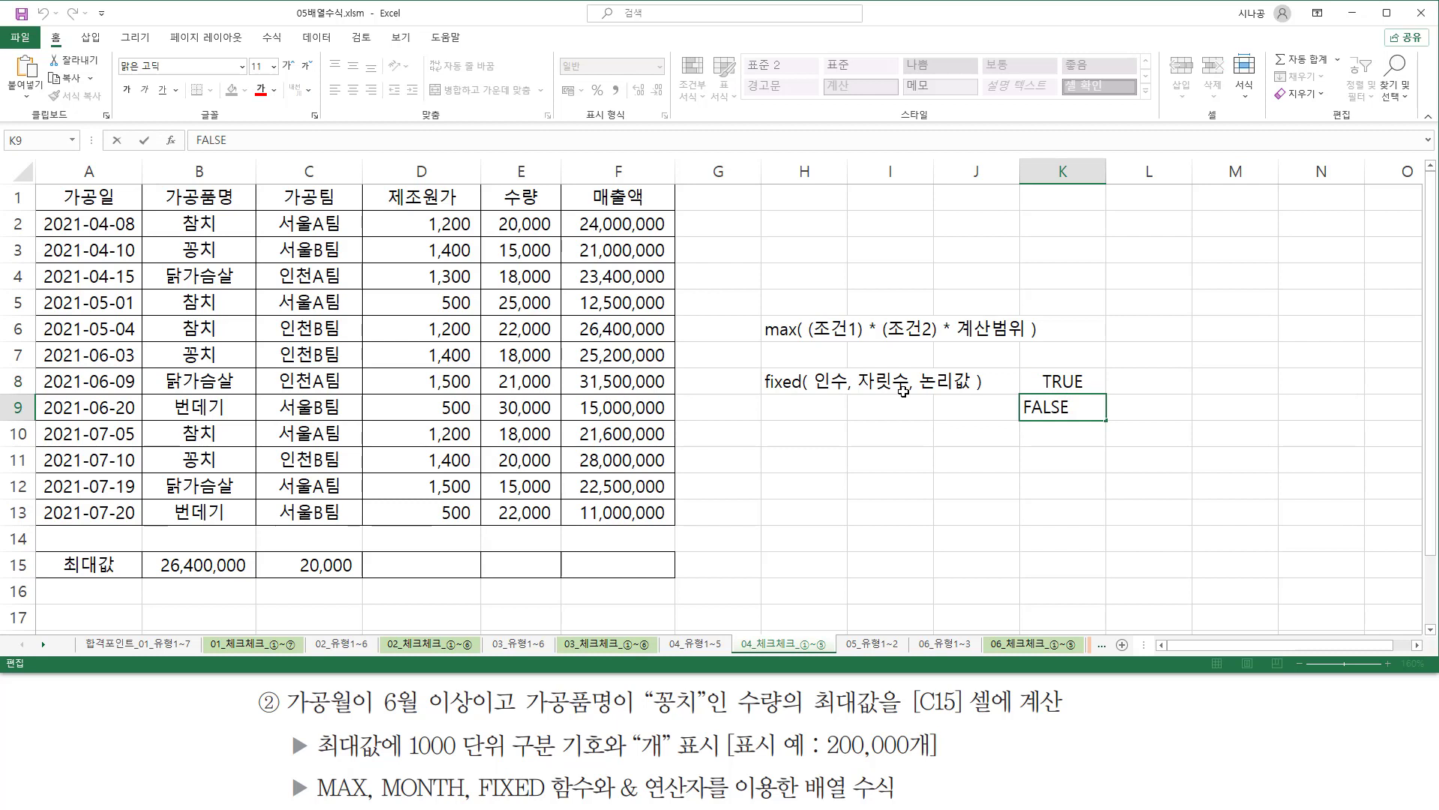
pyautogui.write('생략)')
pyautogui.press('Return')
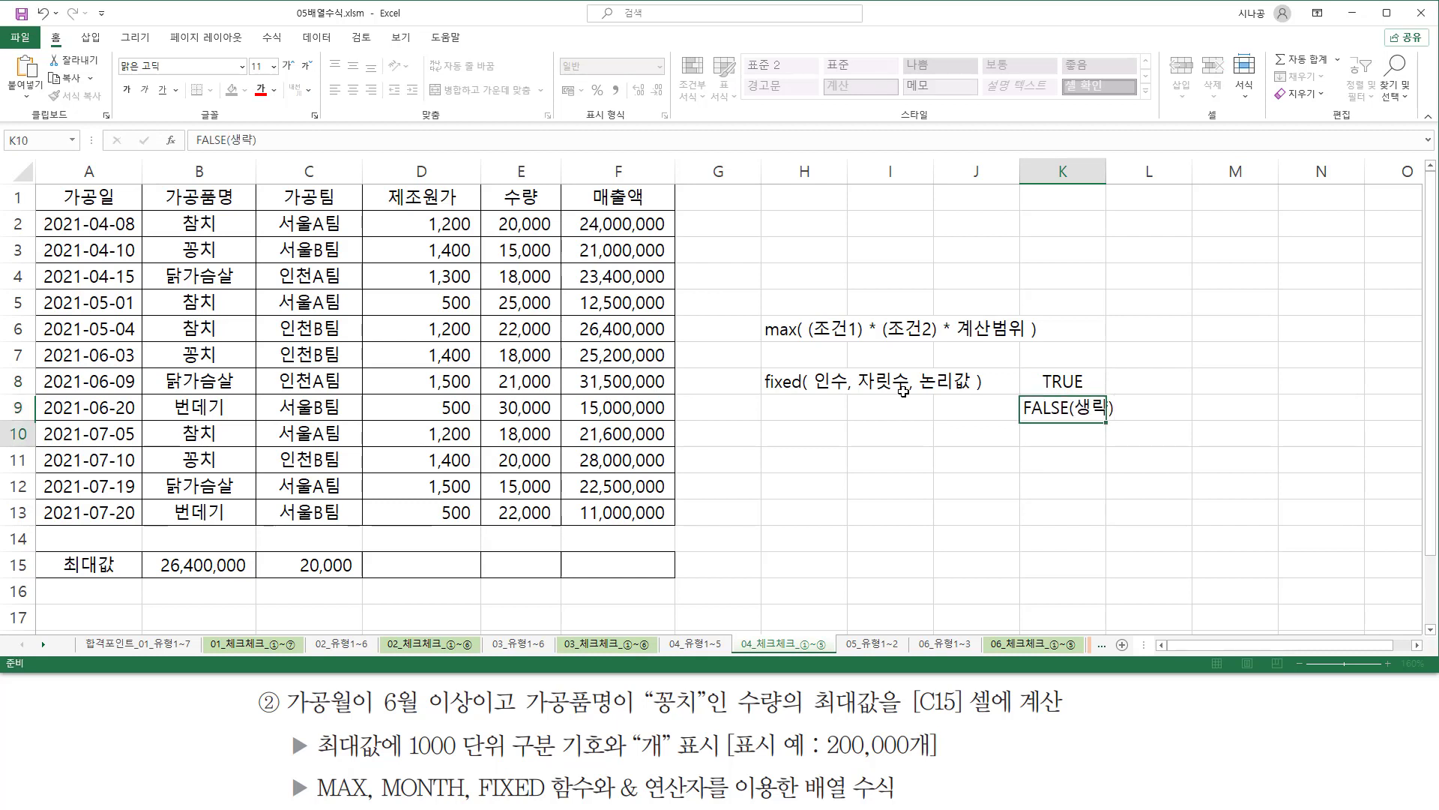
# Extend the note in cell K8 to "TRUE - 콤마 X".
pyautogui.press('Up')
pyautogui.press('Up')
pyautogui.press('F2')
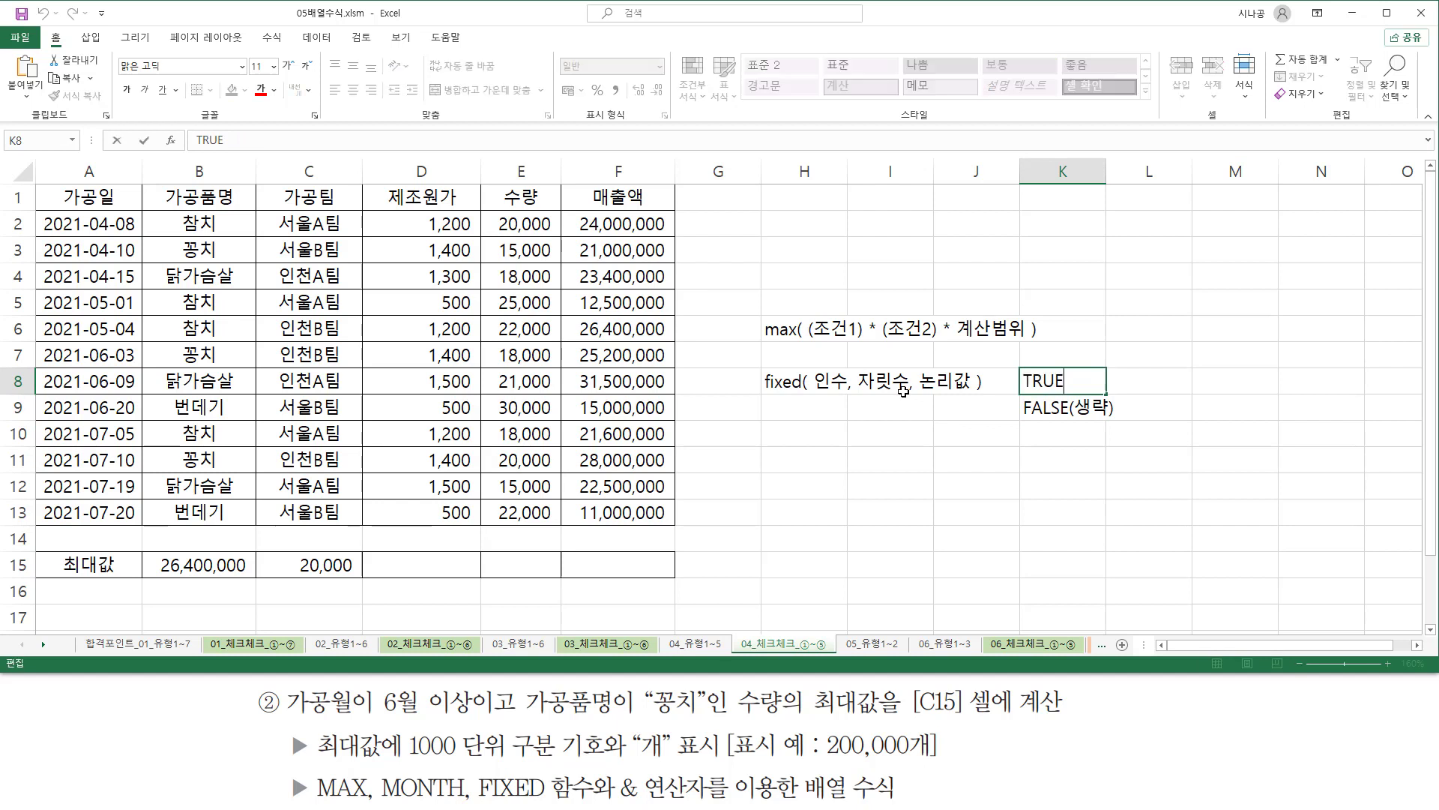
pyautogui.write('- 콤ㅁ')
pyautogui.write('ㅏ')
pyautogui.write(' X')
pyautogui.press('Return')
# Extend the note in cell K9 to "FALSE(생략) - 콤마 O".
pyautogui.press('F2')
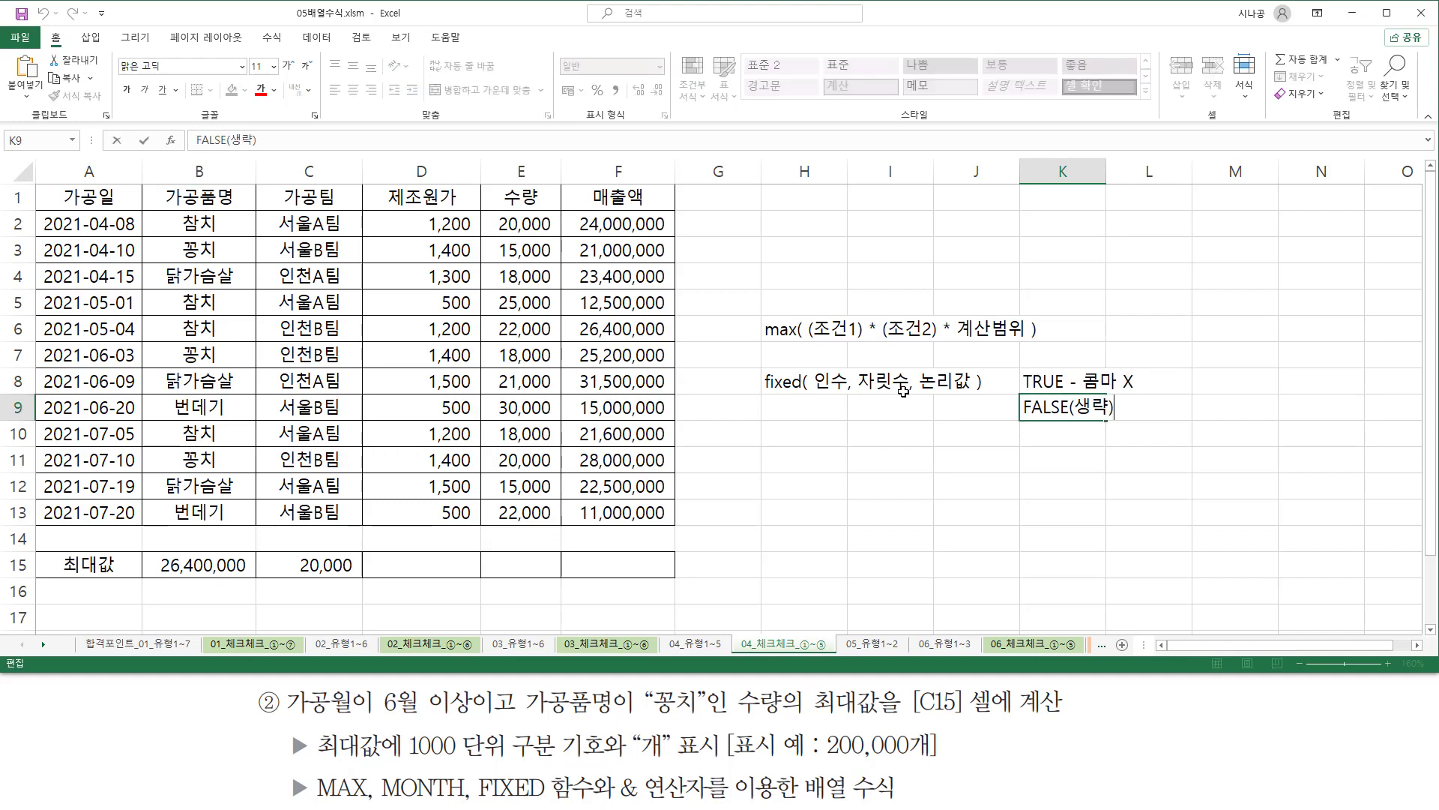
pyautogui.write('- zha')
pyautogui.press('BackSpace')
pyautogui.write('콤마 O')
pyautogui.press('Return')
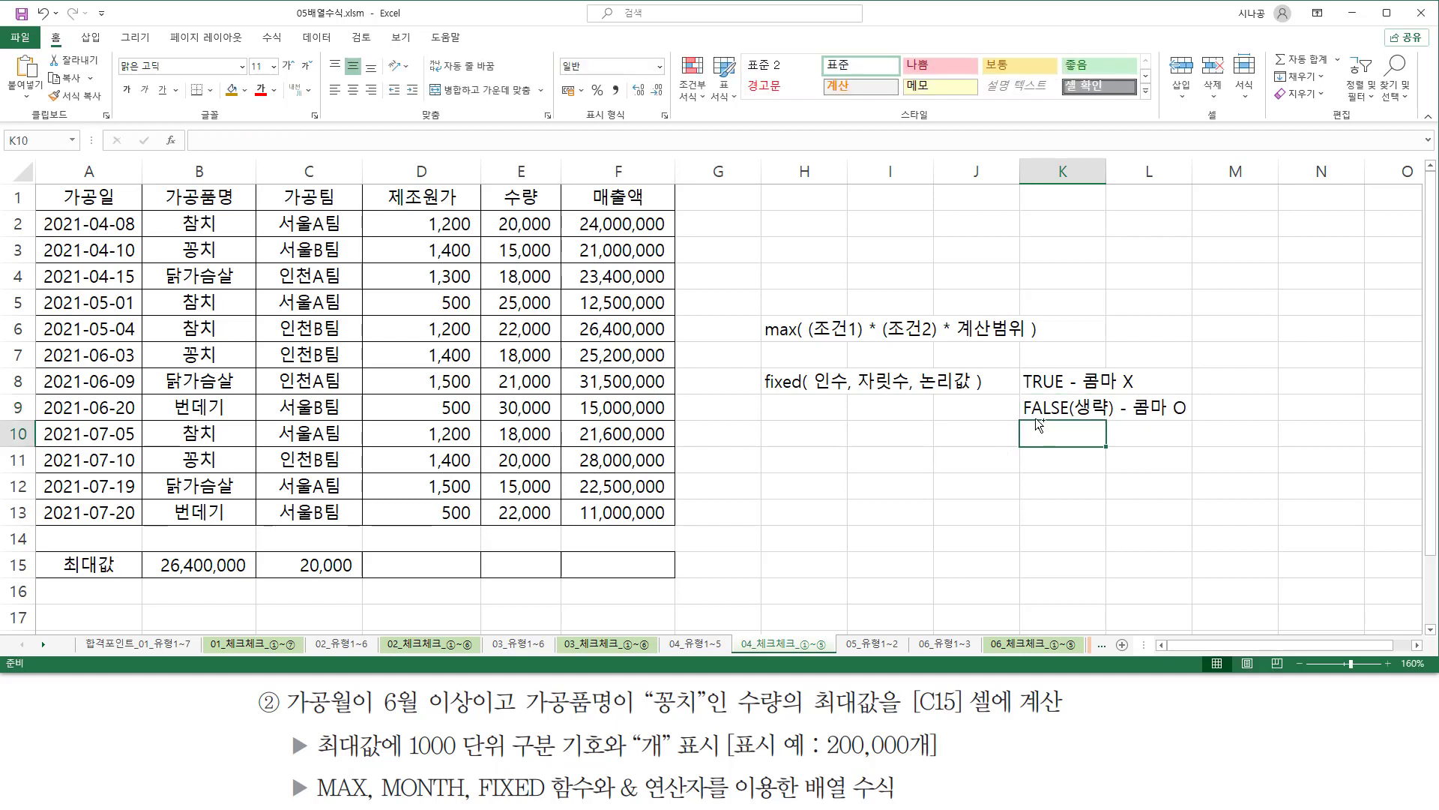
pyautogui.moveTo(1021, 419); pyautogui.dragTo(1192, 420)
pyautogui.moveTo(919, 368); pyautogui.dragTo(971, 393)
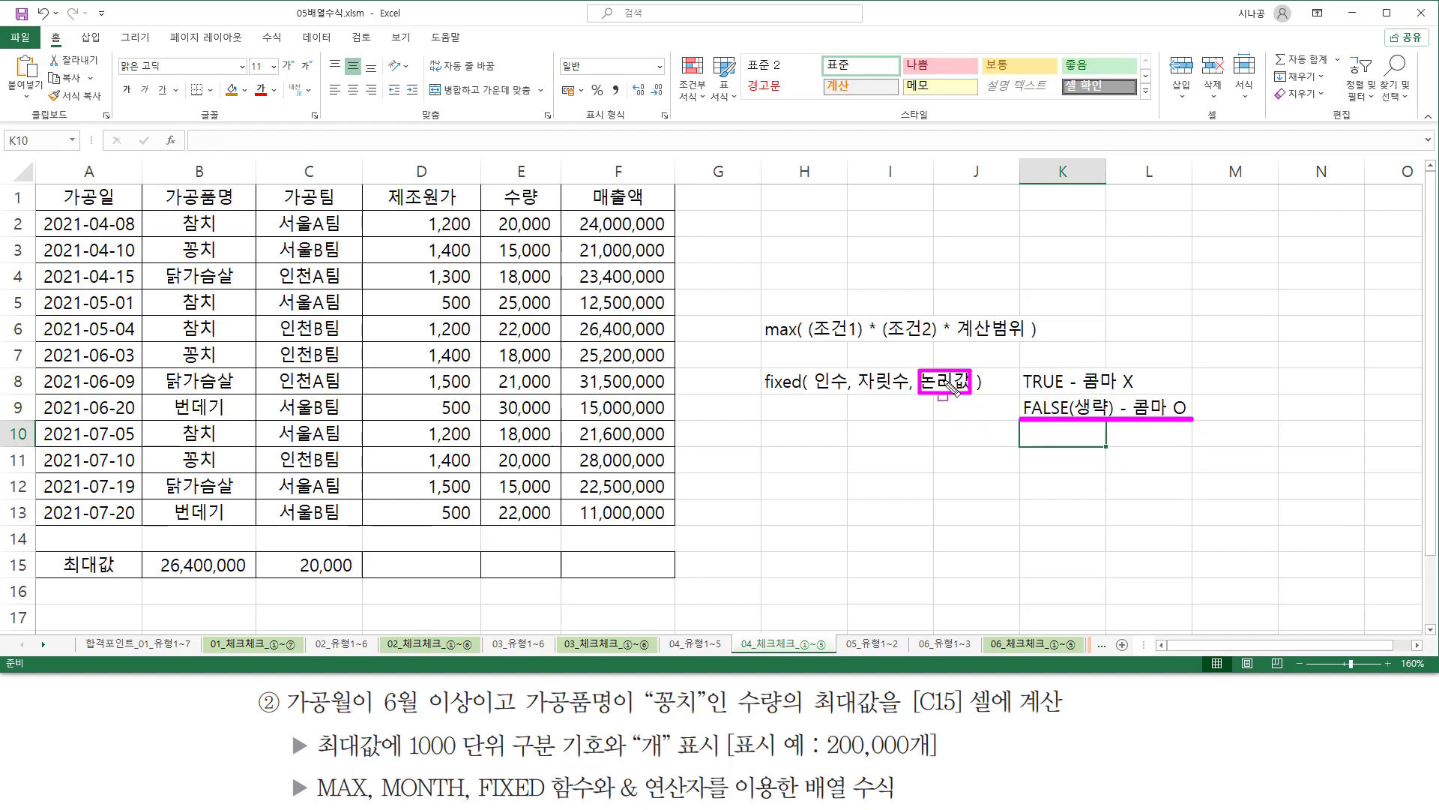
pyautogui.moveTo(823, 759); pyautogui.dragTo(912, 760)
pyautogui.moveTo(857, 394); pyautogui.dragTo(911, 395)
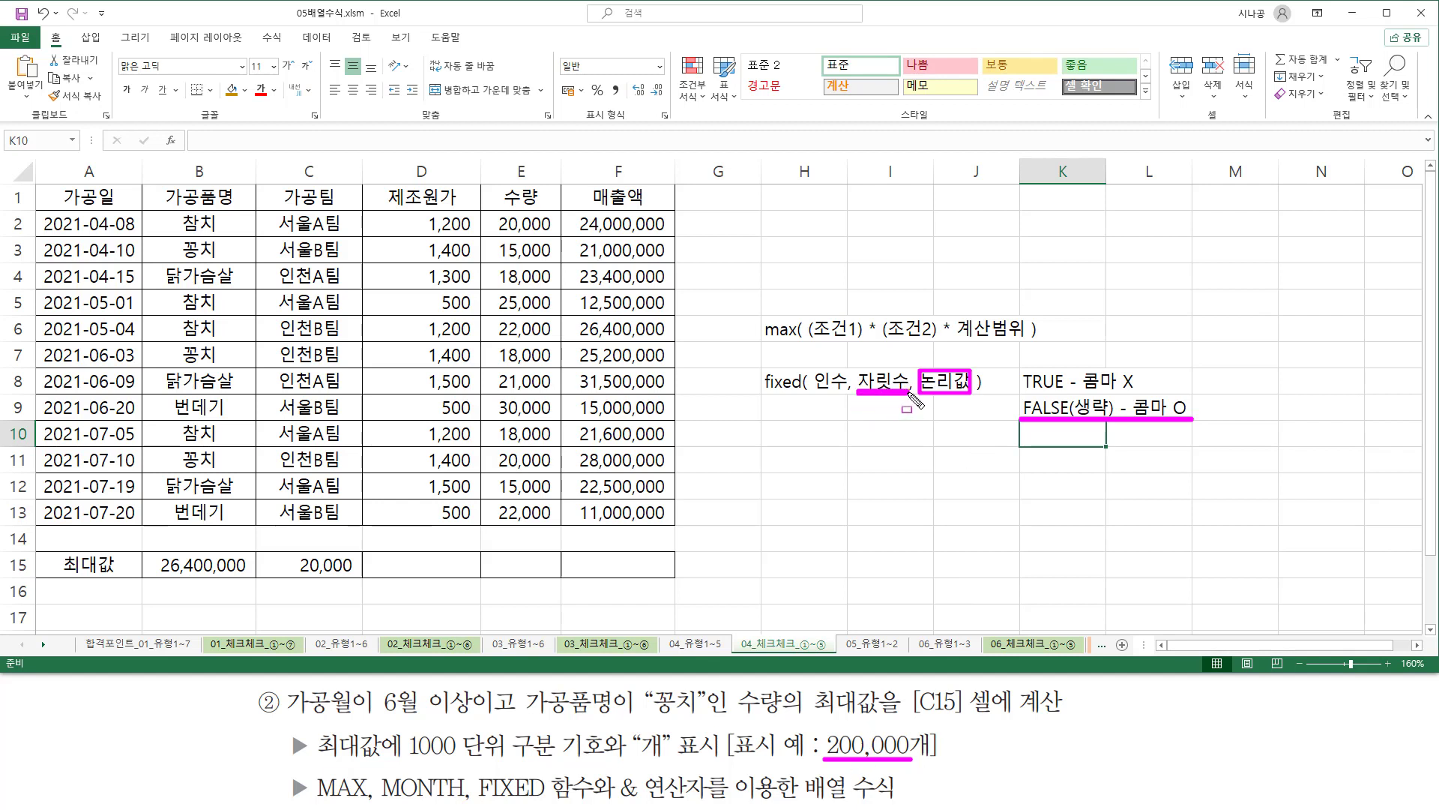
pyautogui.press('Escape')
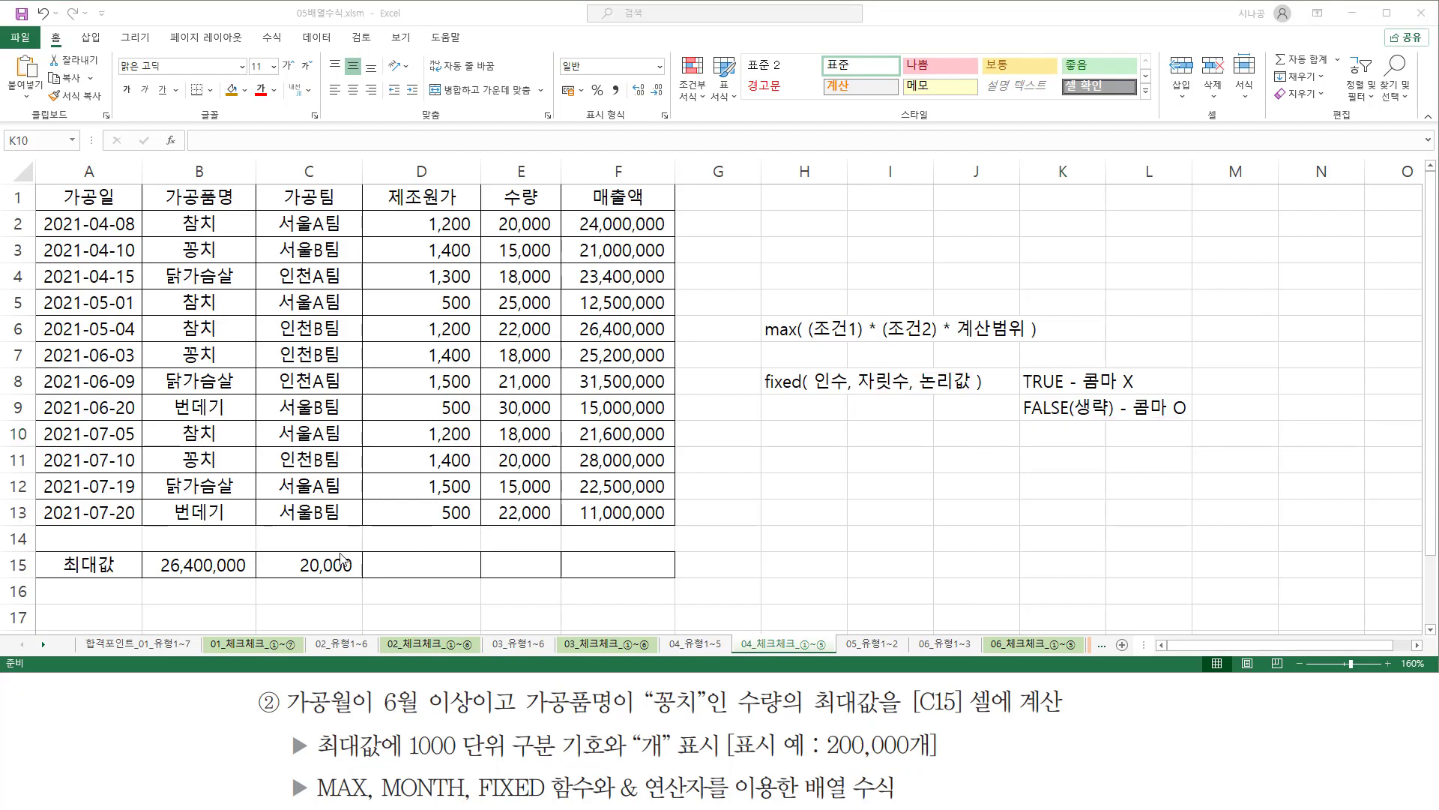
# Insert the FIXED function with its opening parenthesis in front of MAX in cell C15's formula.
pyautogui.click(305, 564)
pyautogui.doubleClick(304, 565)
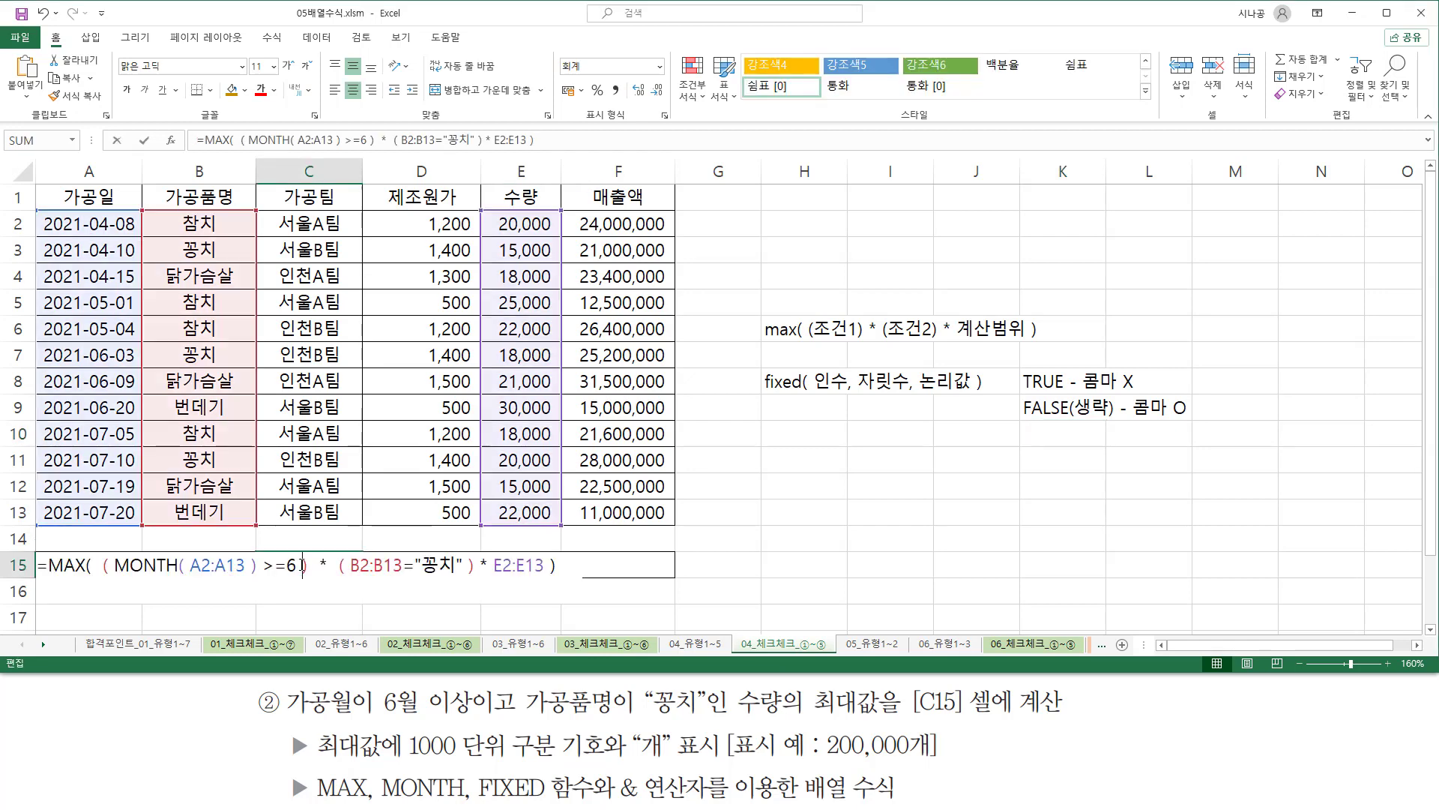
pyautogui.click(50, 566)
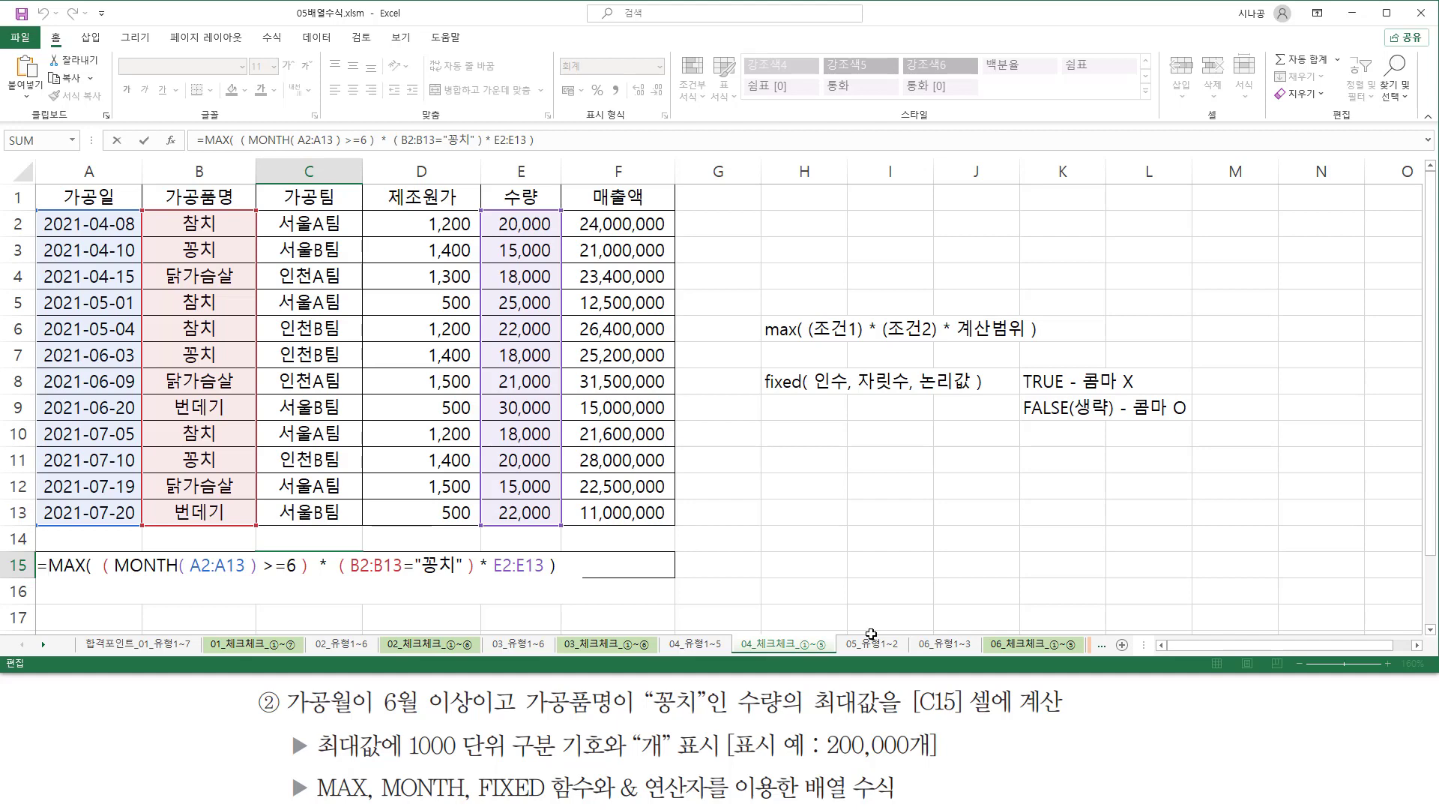
pyautogui.write('fi')
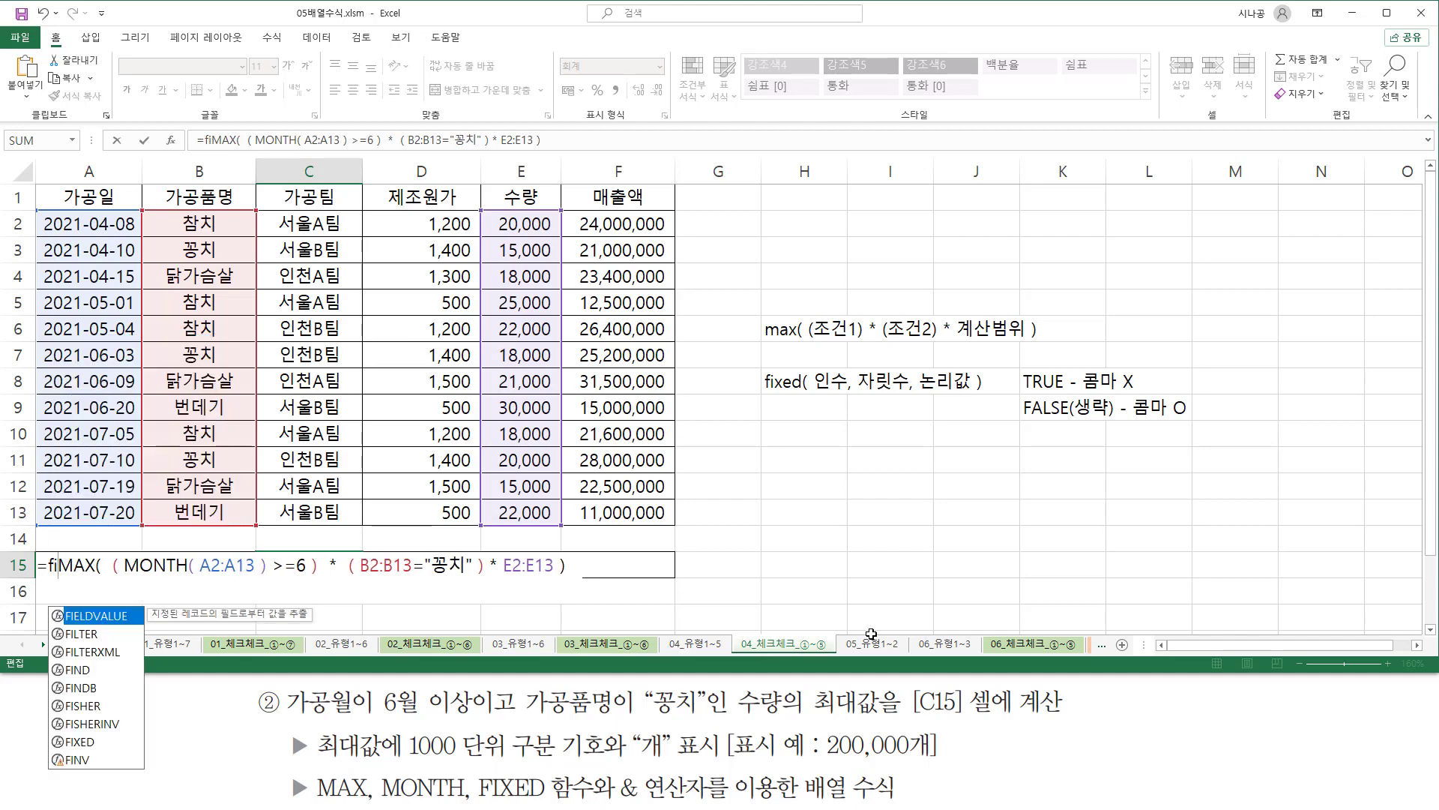
pyautogui.write('x')
pyautogui.press('Tab')
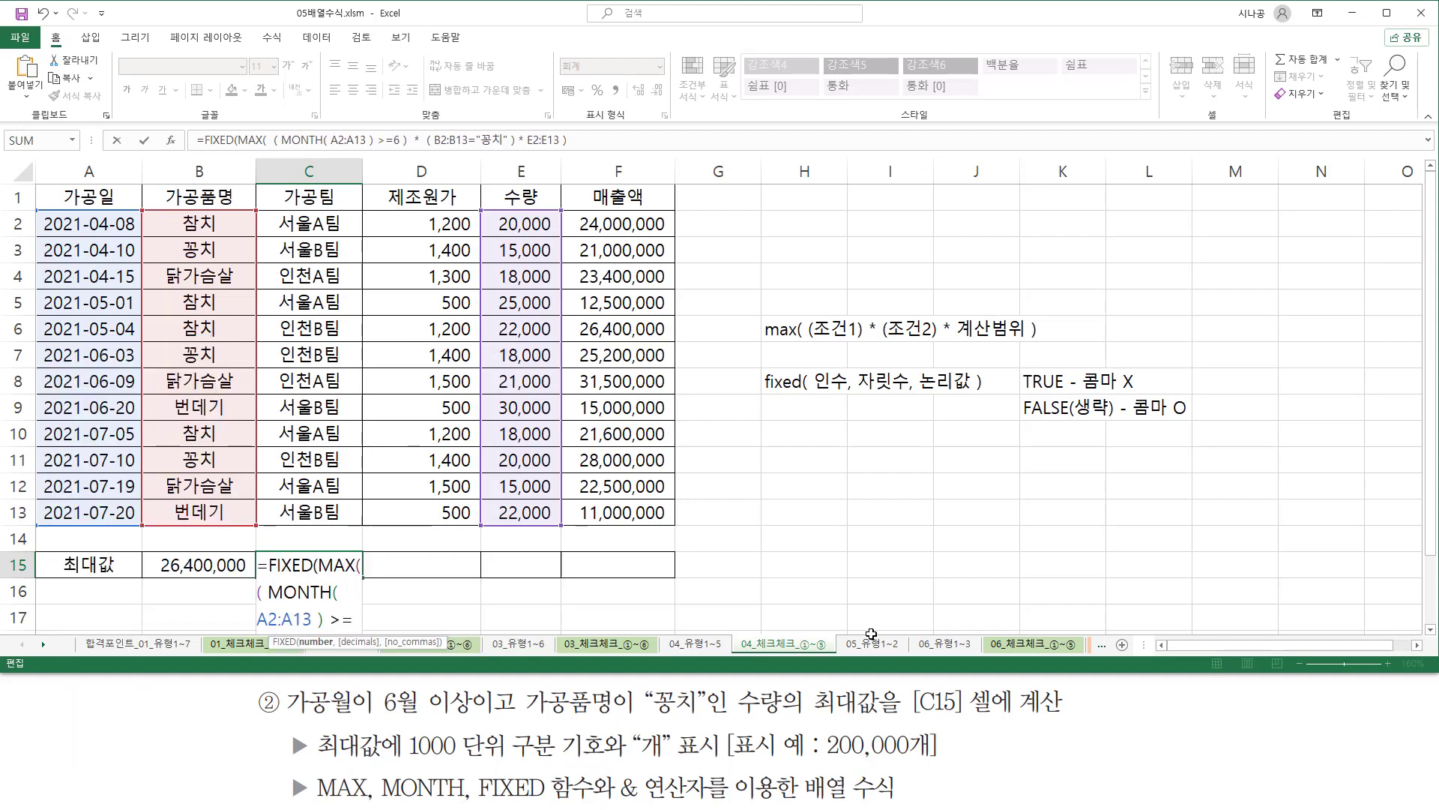
# Give FIXED in C15 a decimals argument of 0, close its parenthesis and enter the formula as an array formula.
pyautogui.press('End')
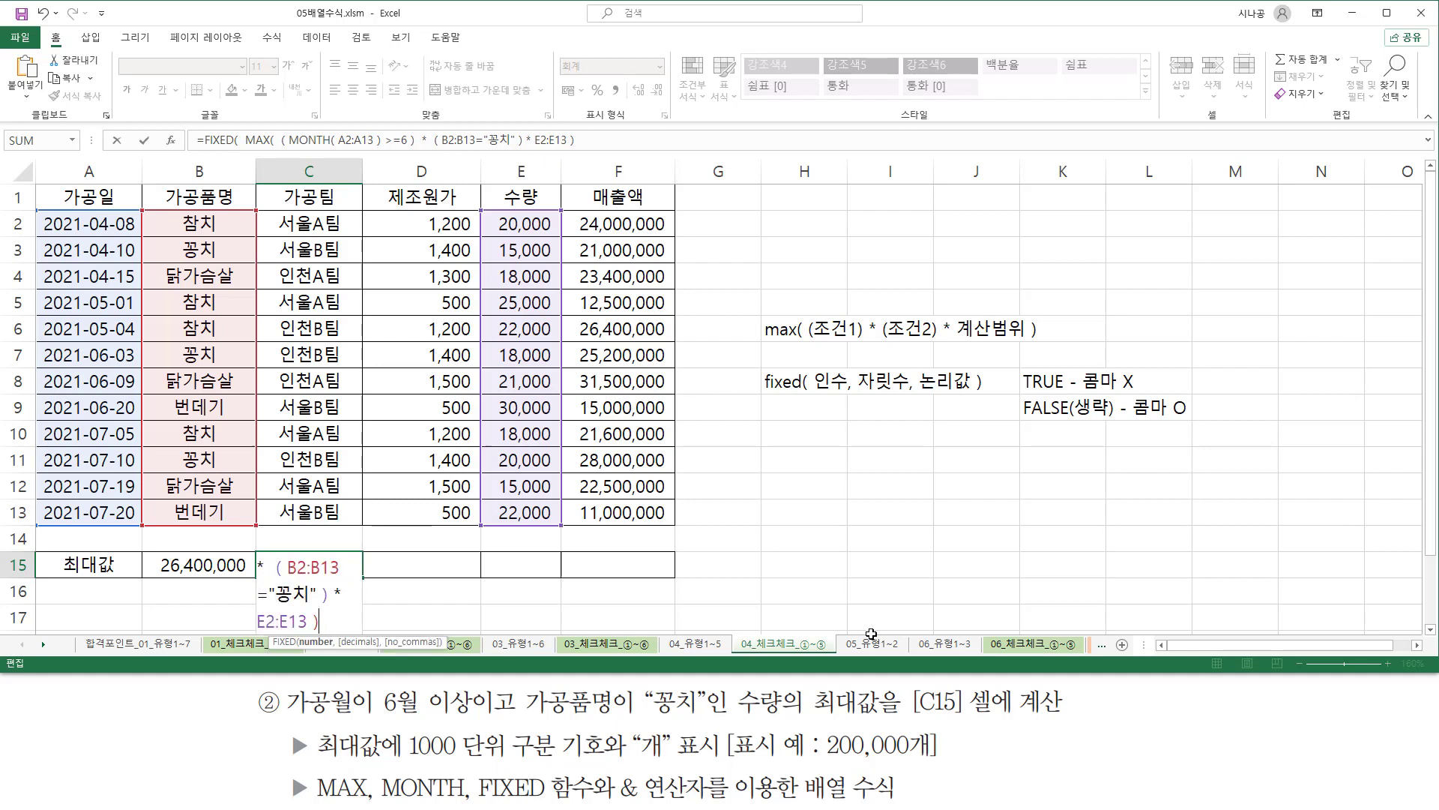
pyautogui.write(', ')
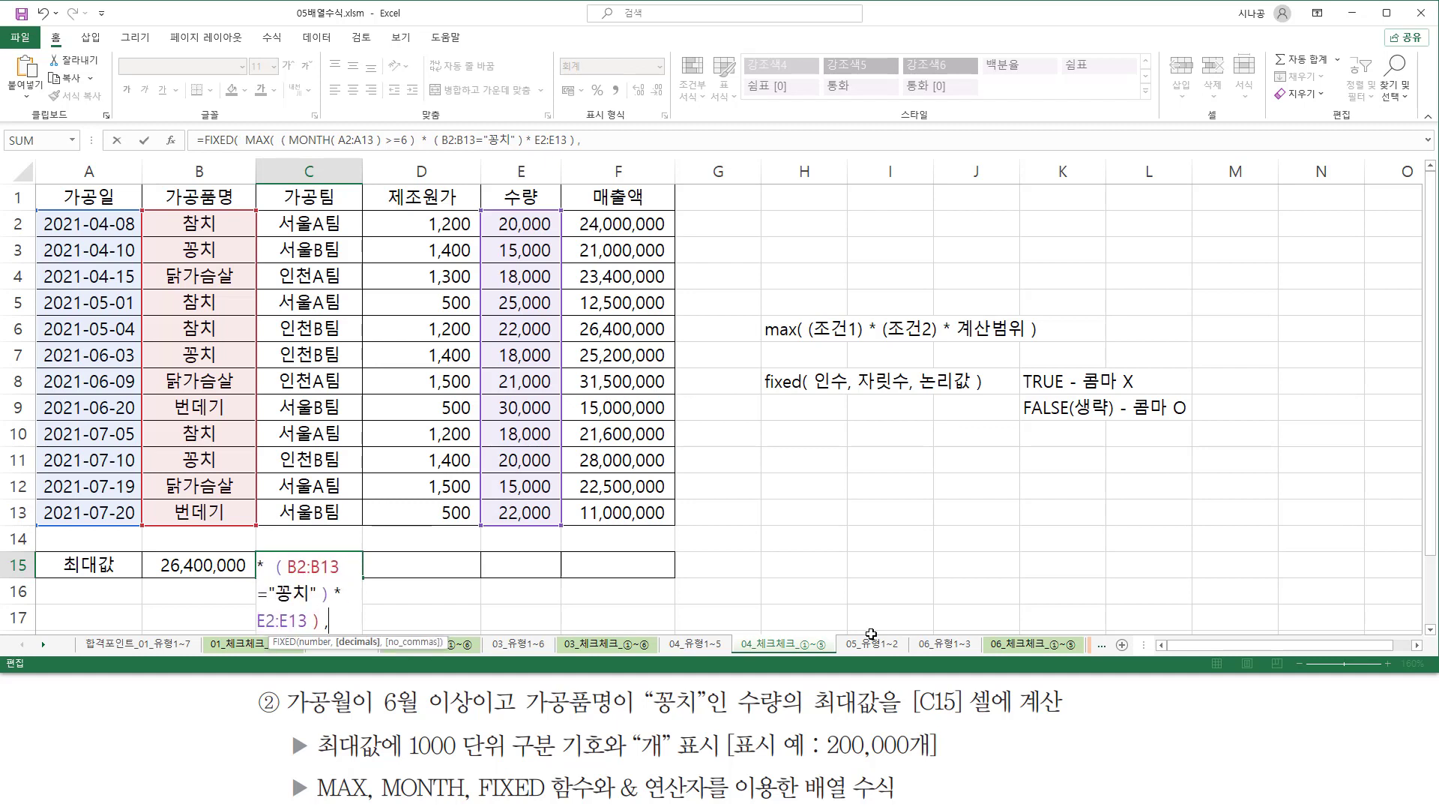
pyautogui.write('0 )')
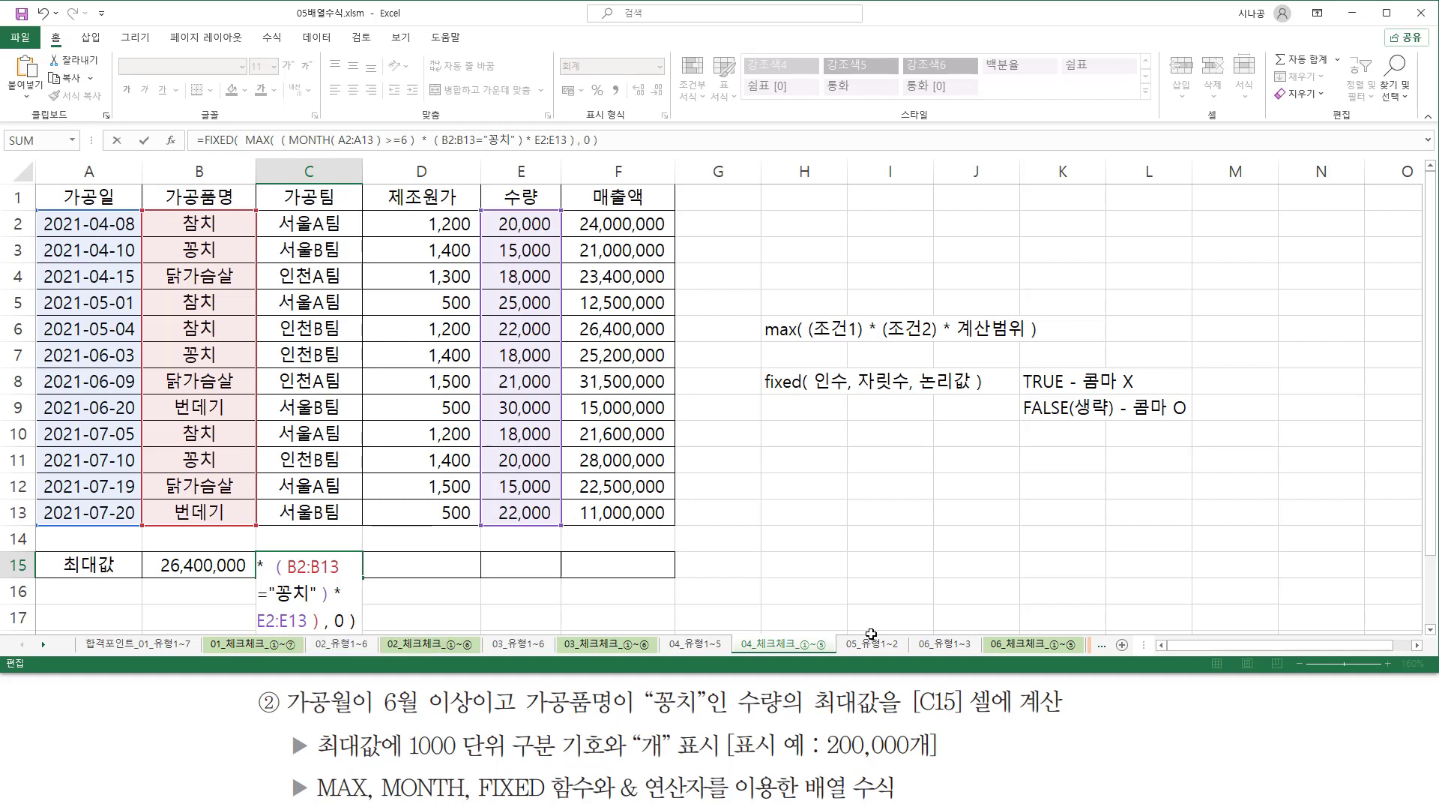
pyautogui.moveTo(919, 390); pyautogui.dragTo(965, 390)
pyautogui.moveTo(1130, 421); pyautogui.dragTo(1191, 420)
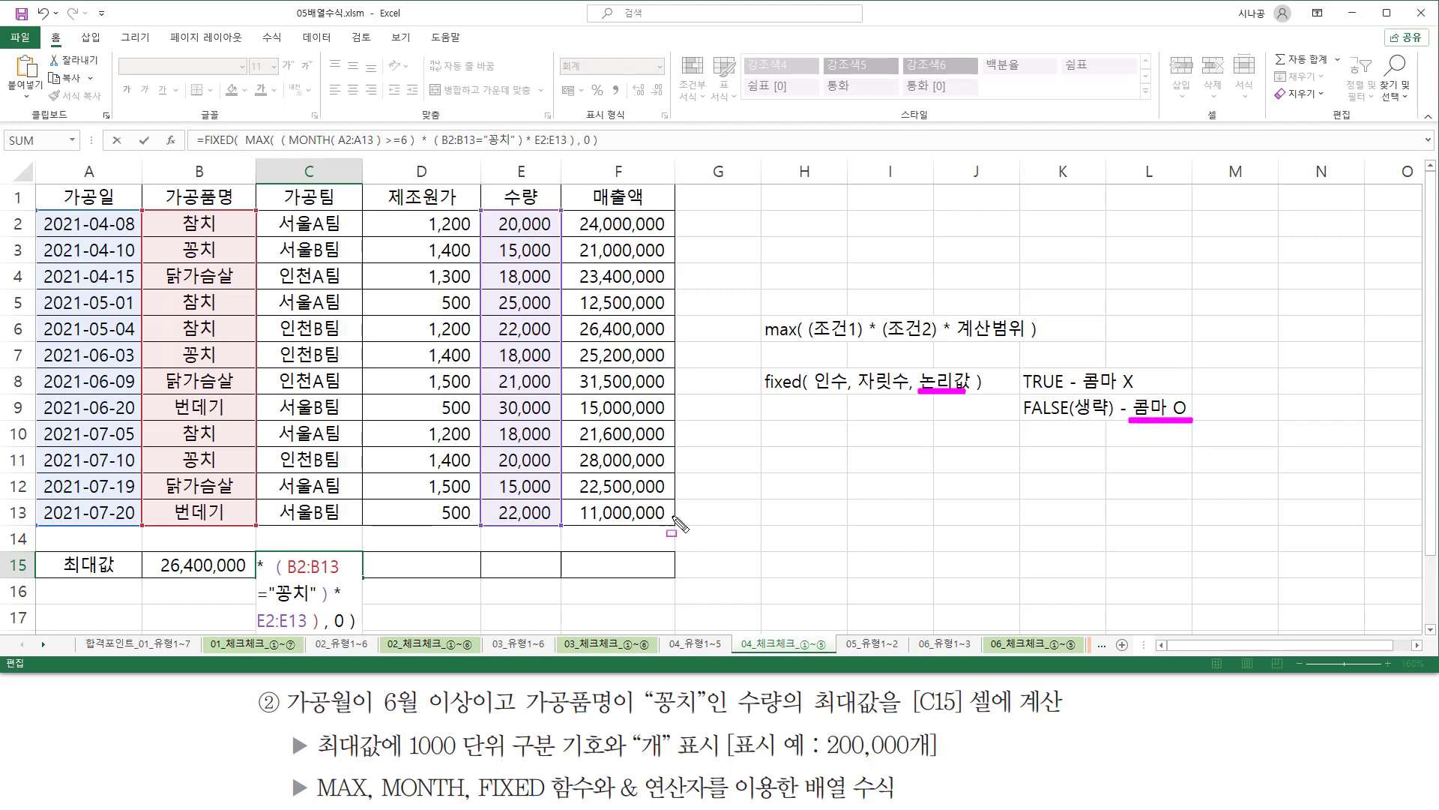
pyautogui.press('Escape')
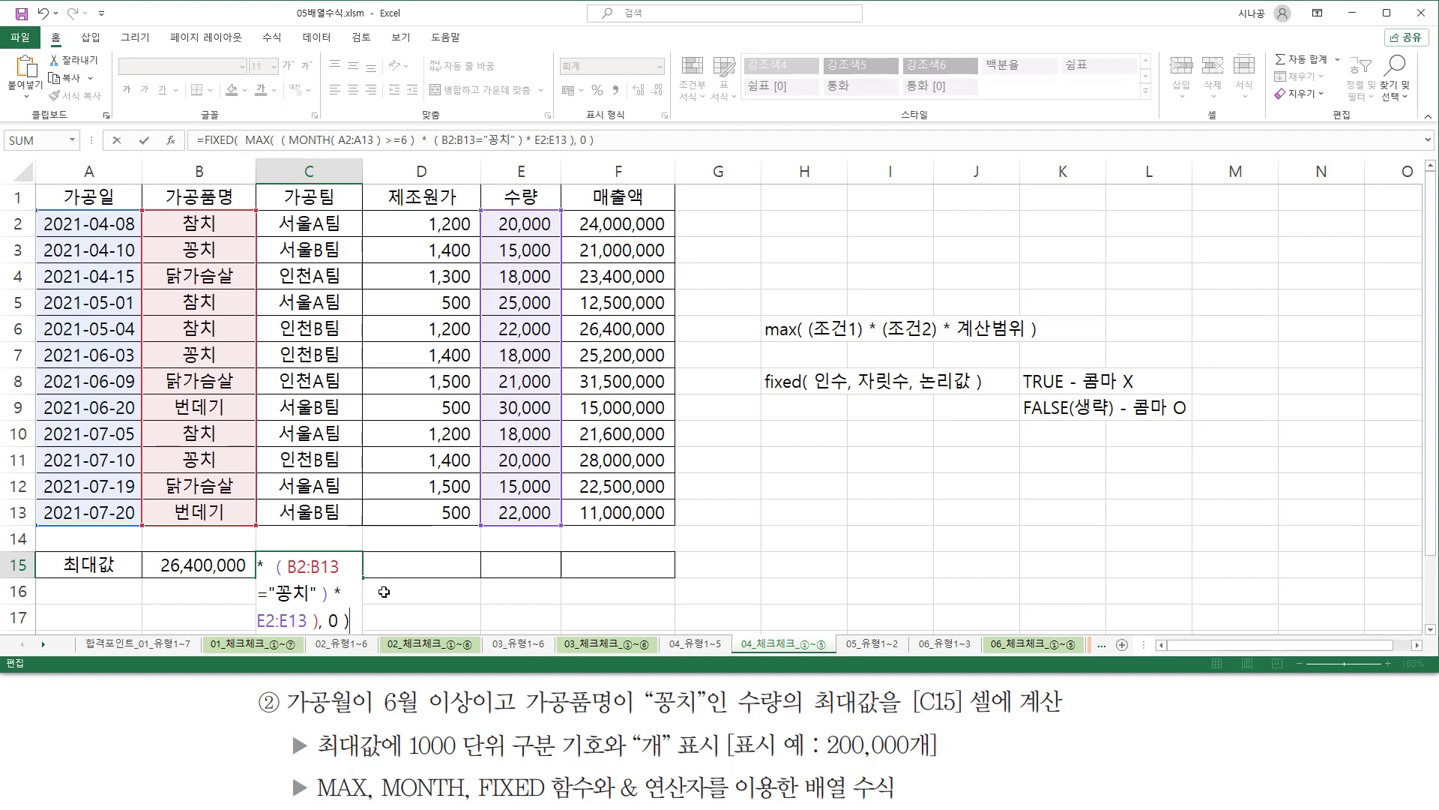
pyautogui.hotkey('ctrl', 'shift', 'Return')
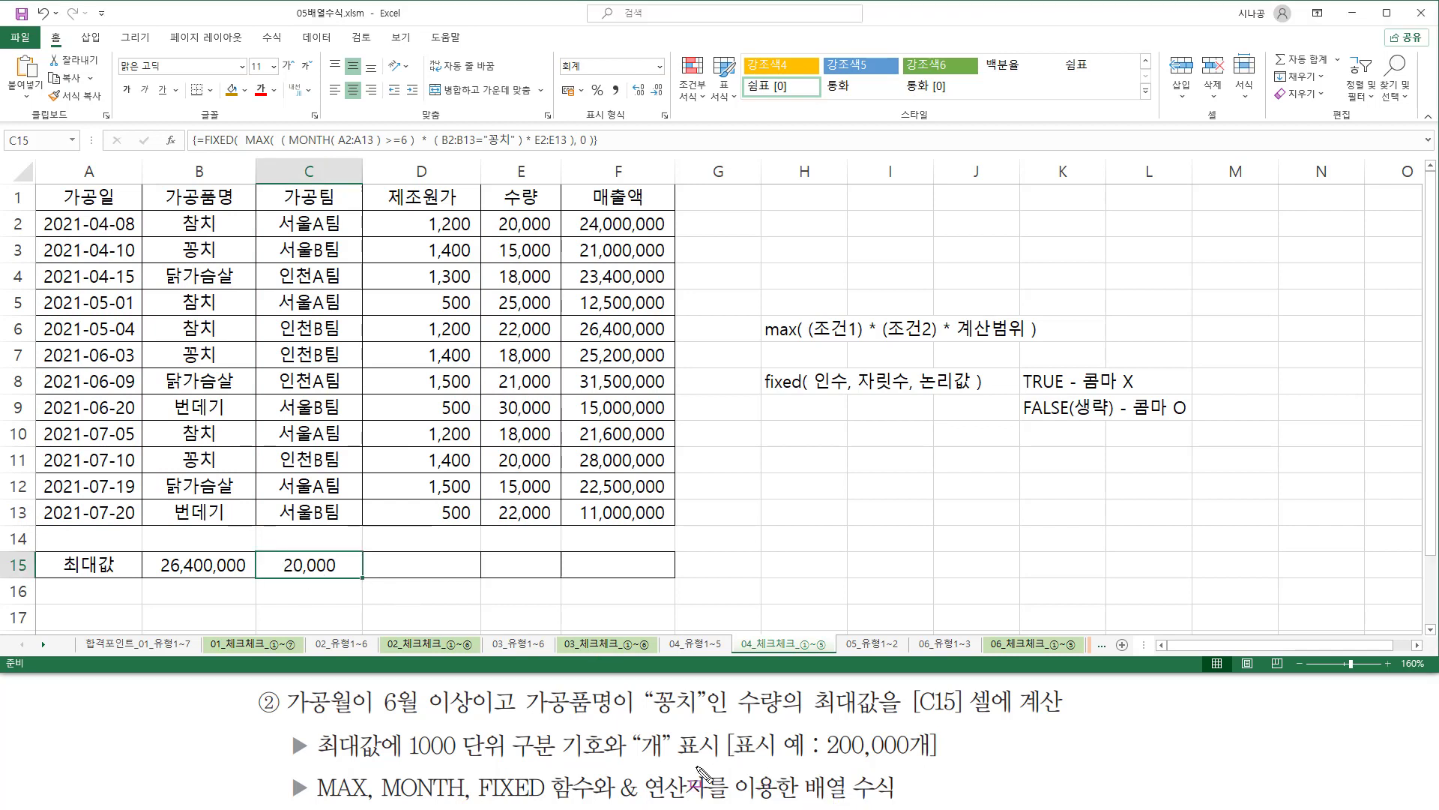
pyautogui.moveTo(631, 728)
pyautogui.mouseDown()
pyautogui.moveTo(673, 759)
pyautogui.moveTo(717, 758)
pyautogui.mouseUp()
pyautogui.moveTo(821, 759); pyautogui.dragTo(956, 759)
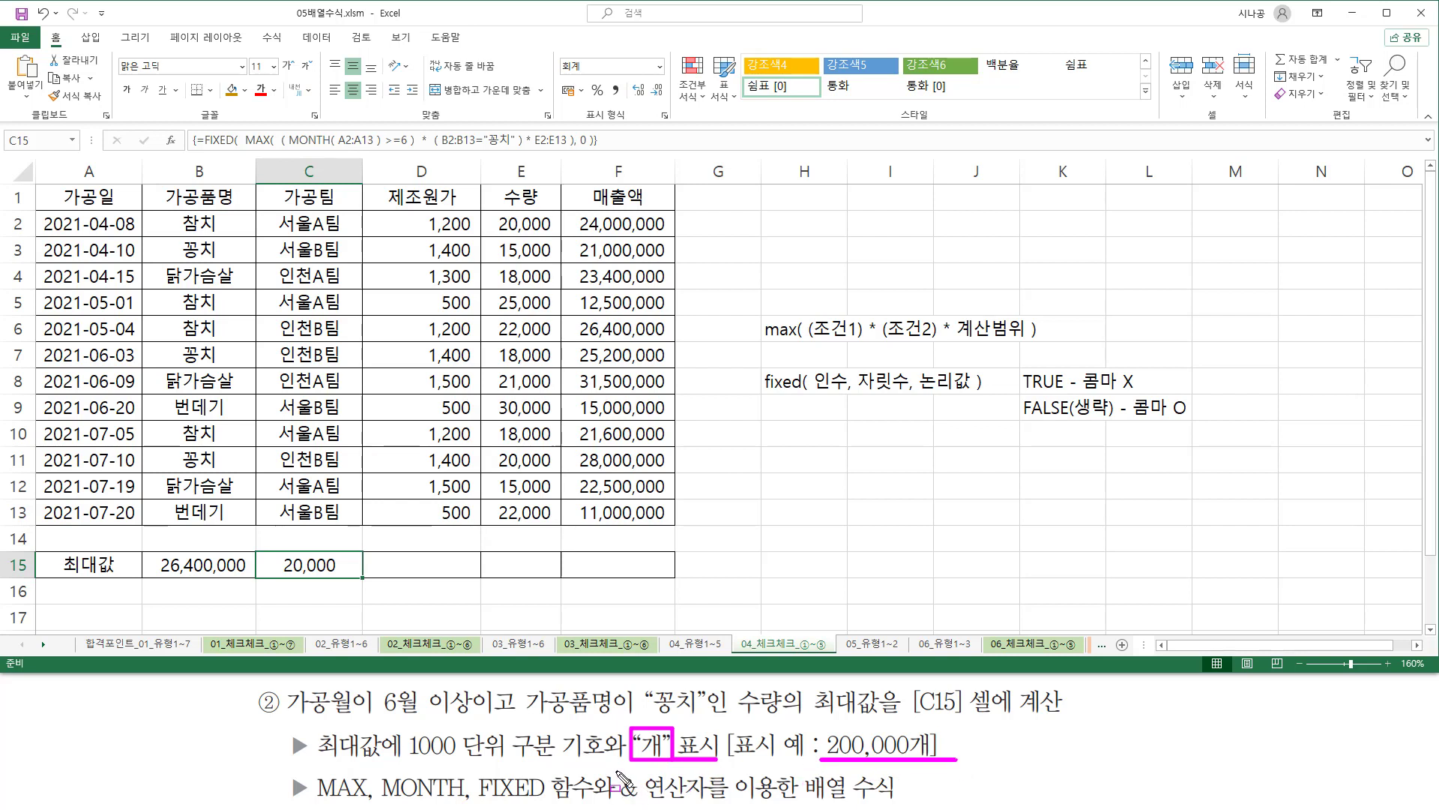
pyautogui.moveTo(617, 771); pyautogui.dragTo(708, 801)
pyautogui.press('Escape')
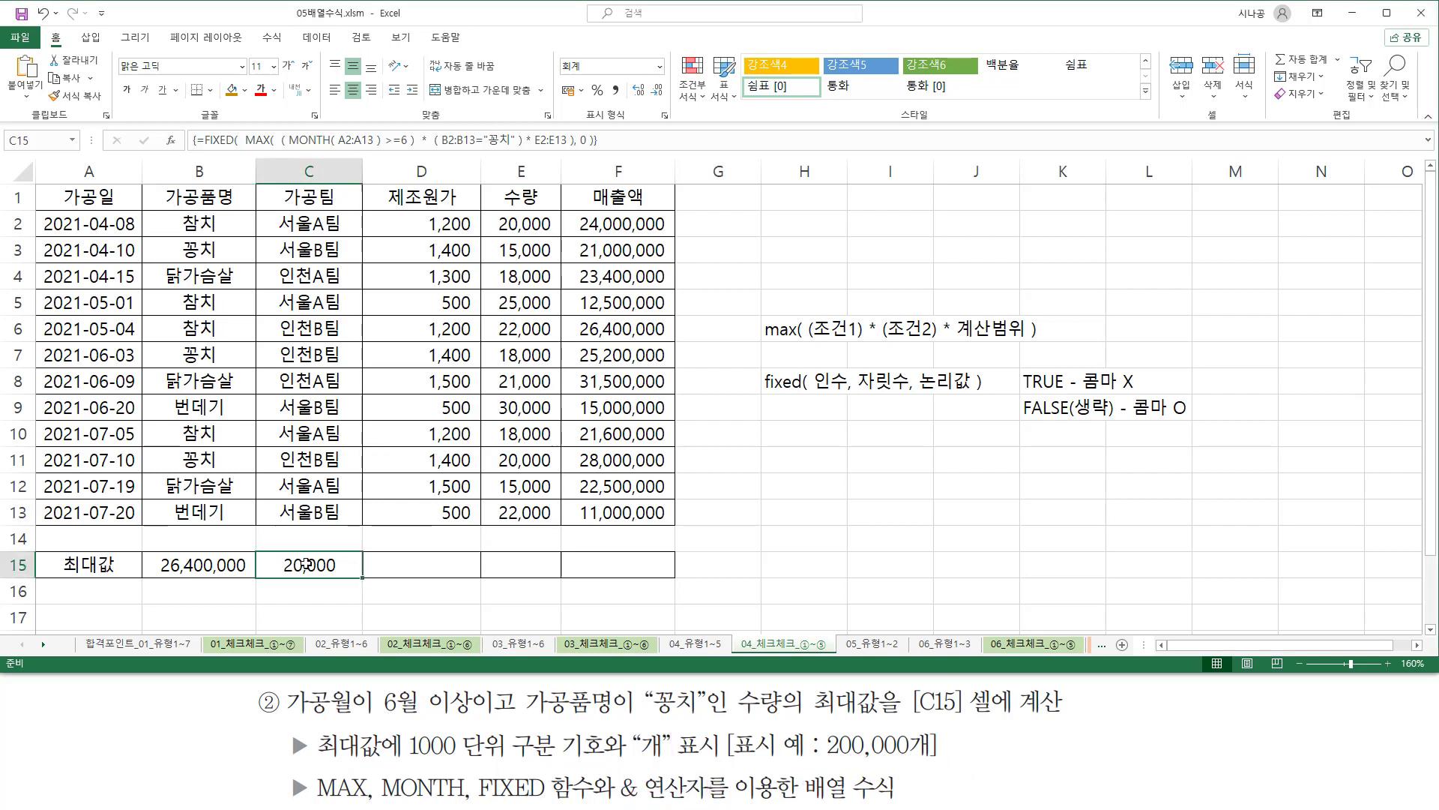
# Append & "개" to the end of C15's formula and enter it as an array formula.
pyautogui.press('F2')
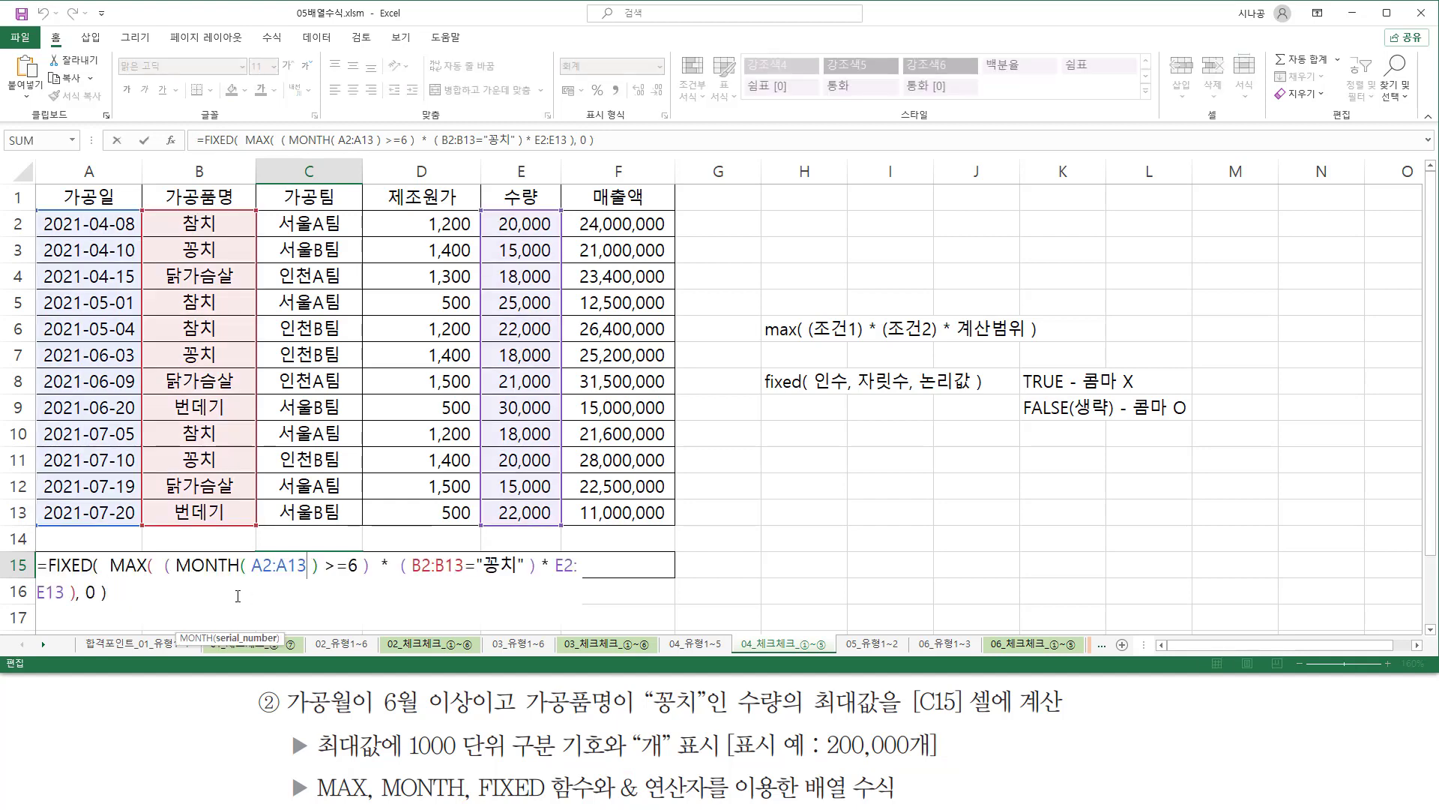
pyautogui.write('&')
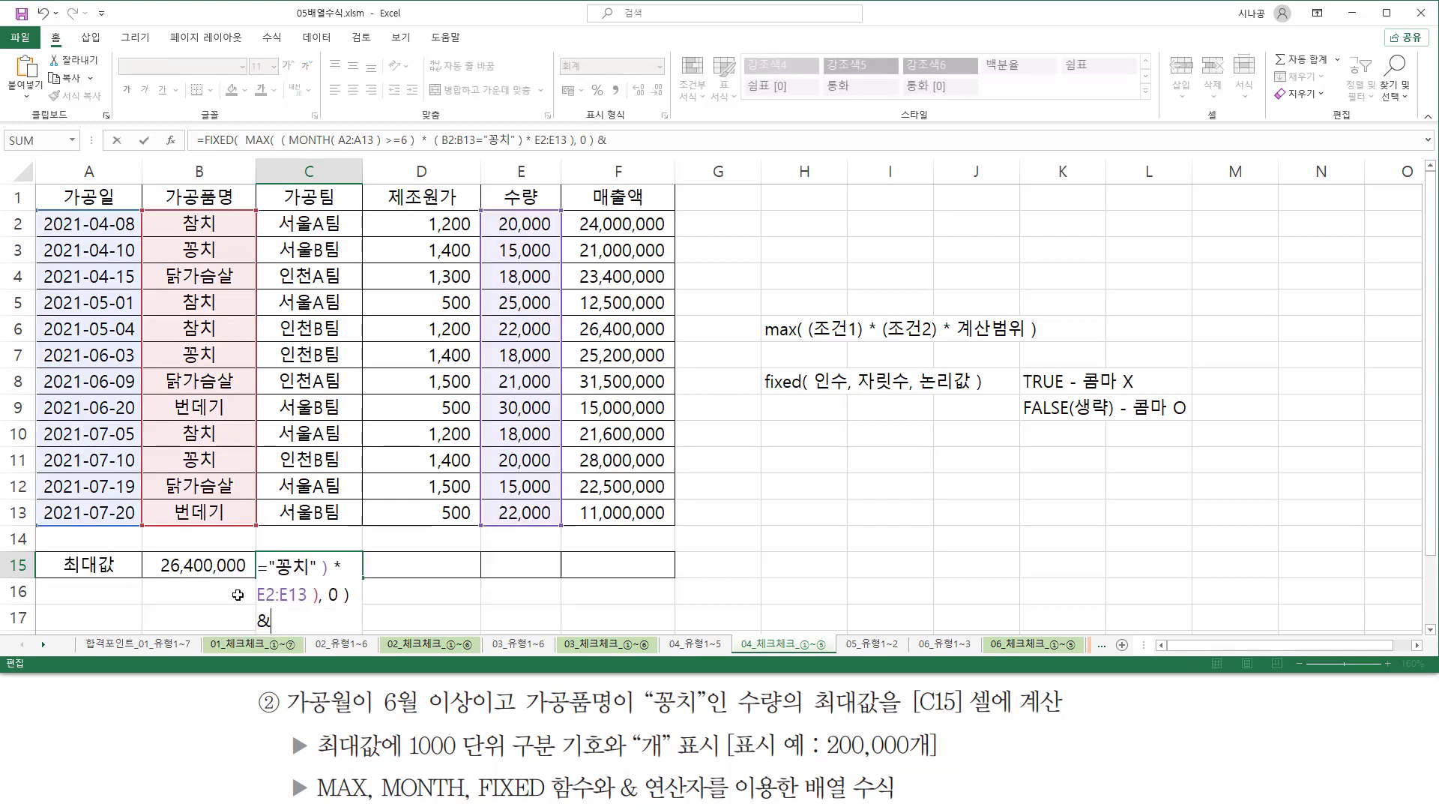
pyautogui.write(' "개"')
pyautogui.hotkey('ctrl', 'shift', 'Return')
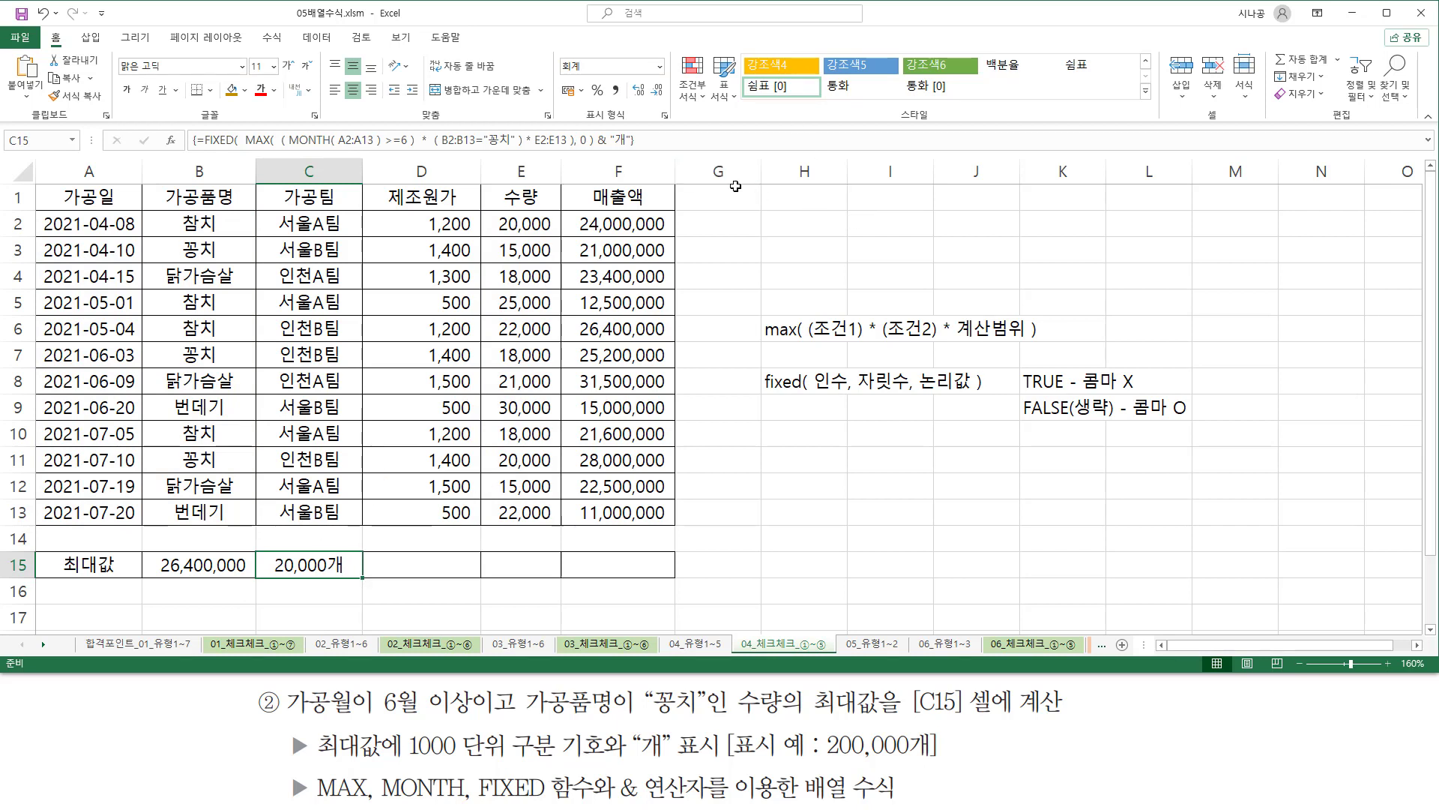
# Paste C15's complete formula into cell H11 as text, preceded by an apostrophe.
pyautogui.click(780, 462)
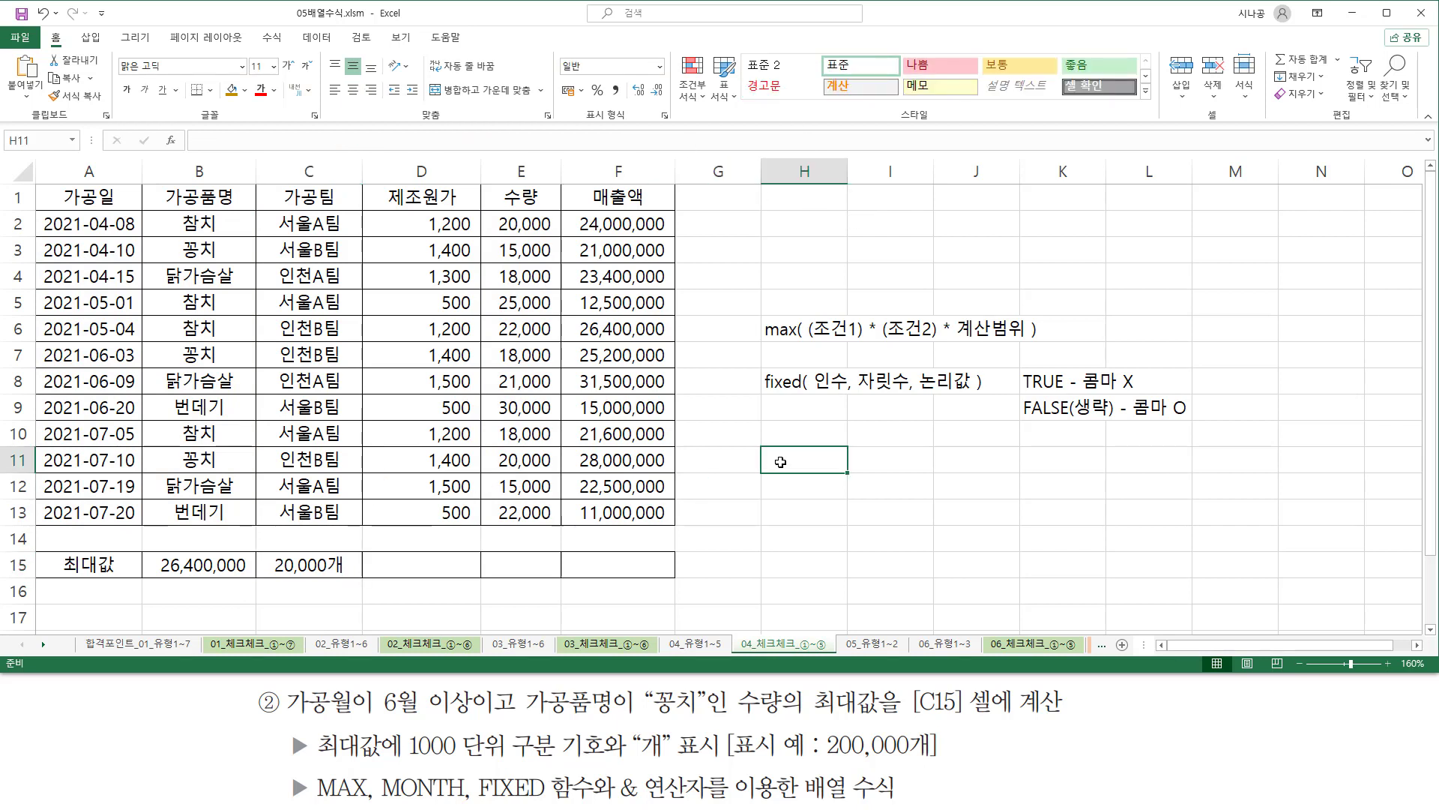
pyautogui.write("'")
pyautogui.write('=FIXED( MAX( ( MONTH( A2:A13 ) >=6 ) * ( B2:B13="꽁치" ) * E2:E13 ), 0 ) & "개"')
pyautogui.hotkey('ctrl', 'Return')
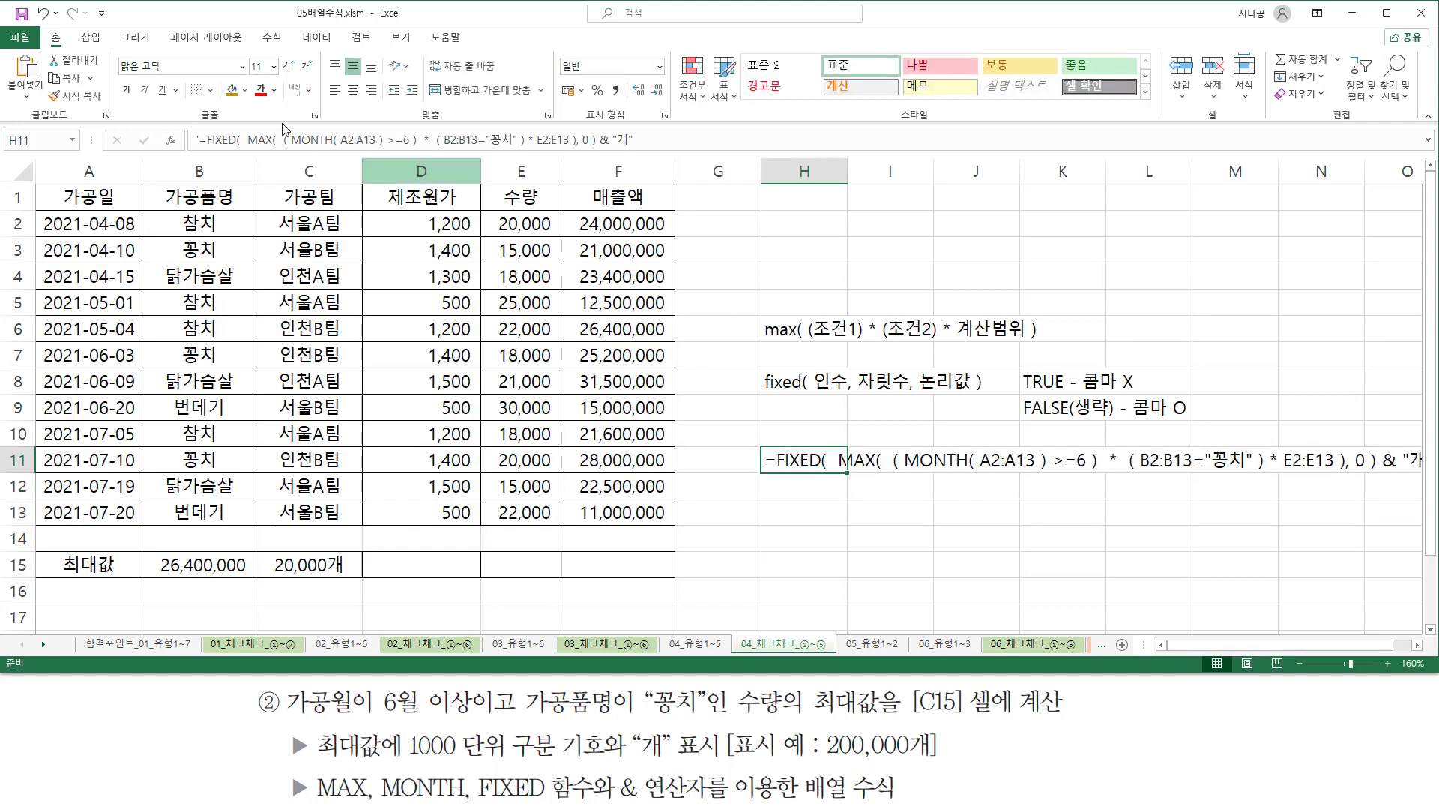
# Colour the formula text in H11 red and move it to cell G14.
pyautogui.click(261, 90)
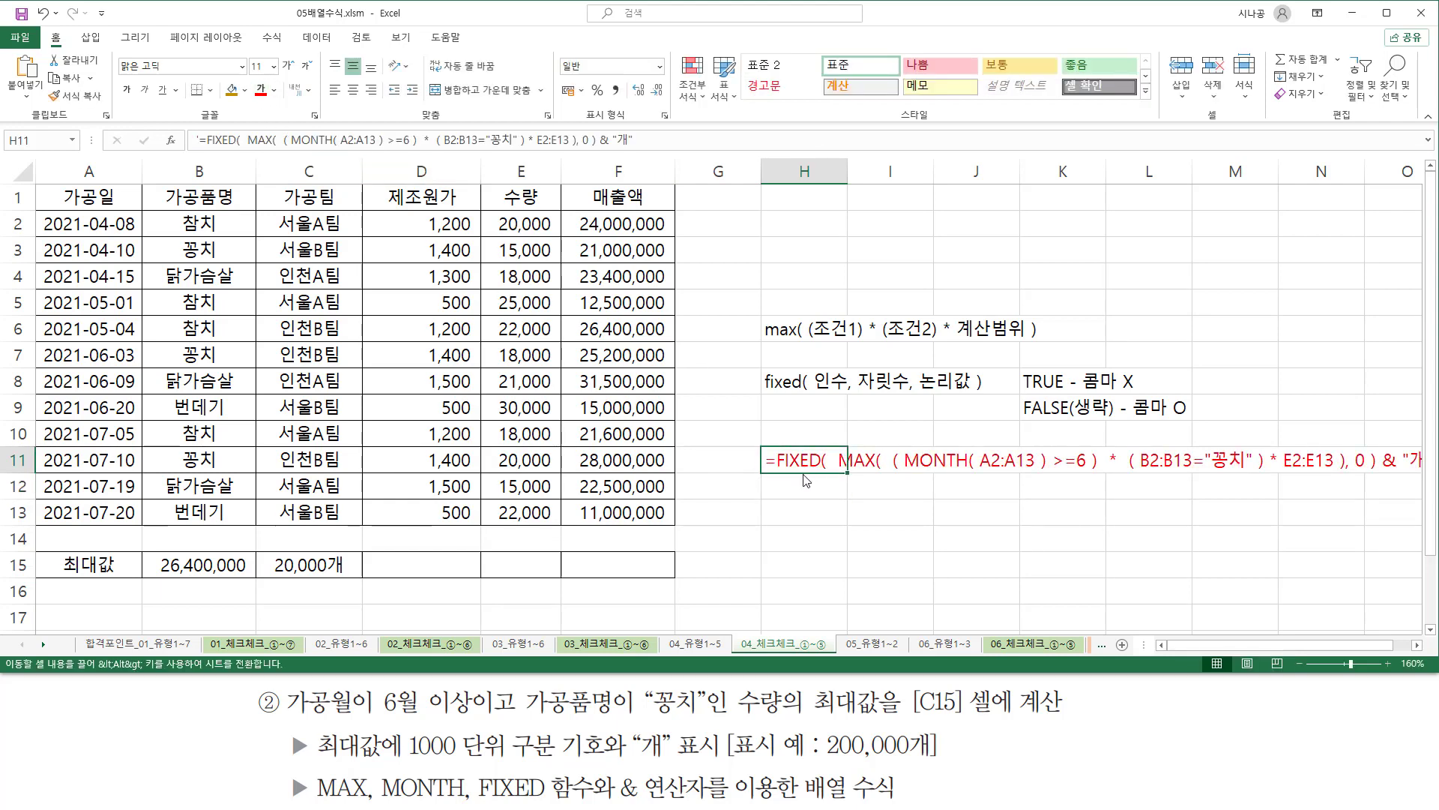
pyautogui.moveTo(802, 478); pyautogui.dragTo(743, 576)
pyautogui.click(881, 474)
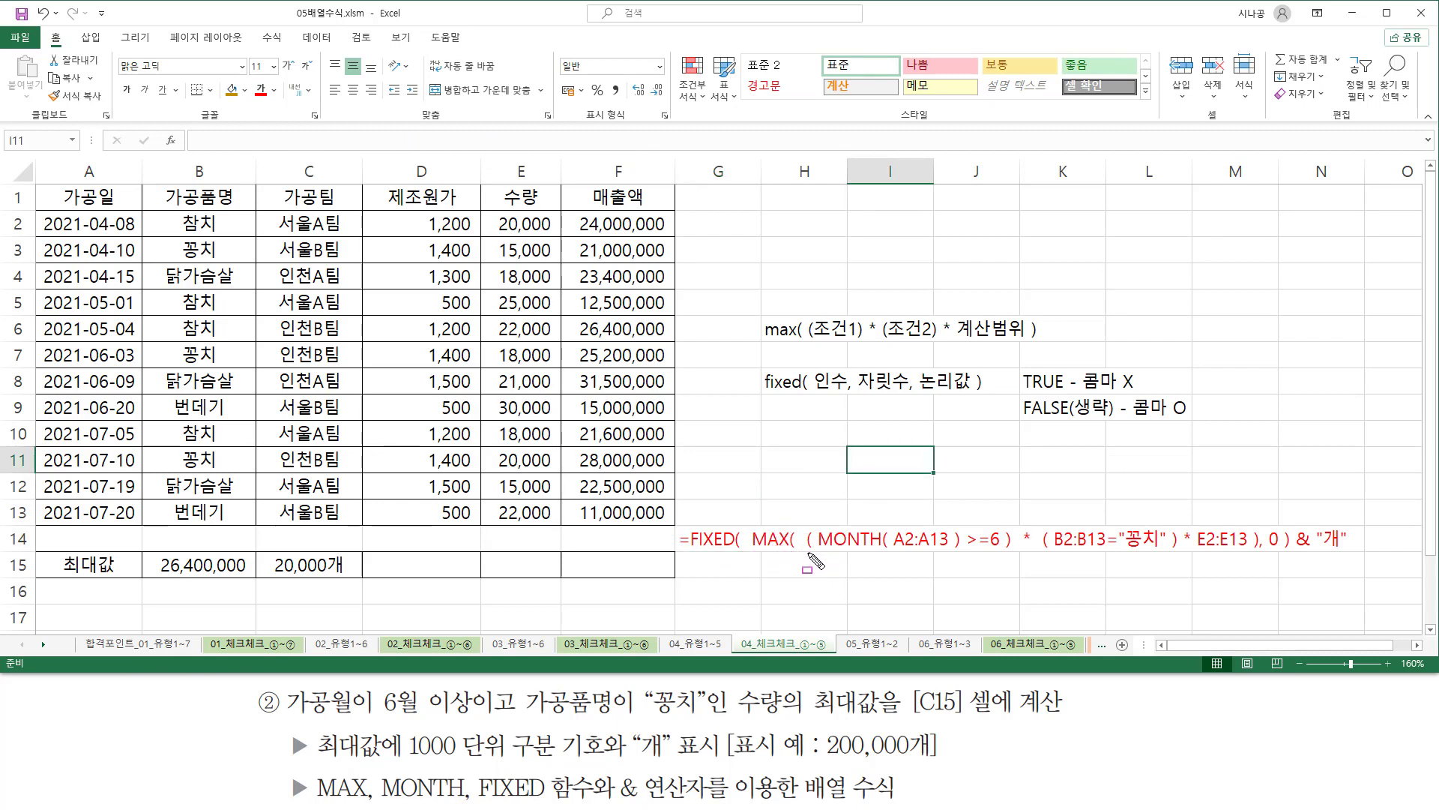
pyautogui.moveTo(808, 553)
pyautogui.mouseDown()
pyautogui.moveTo(1012, 553)
pyautogui.moveTo(1038, 528)
pyautogui.moveTo(1038, 561)
pyautogui.moveTo(1177, 555)
pyautogui.mouseUp()
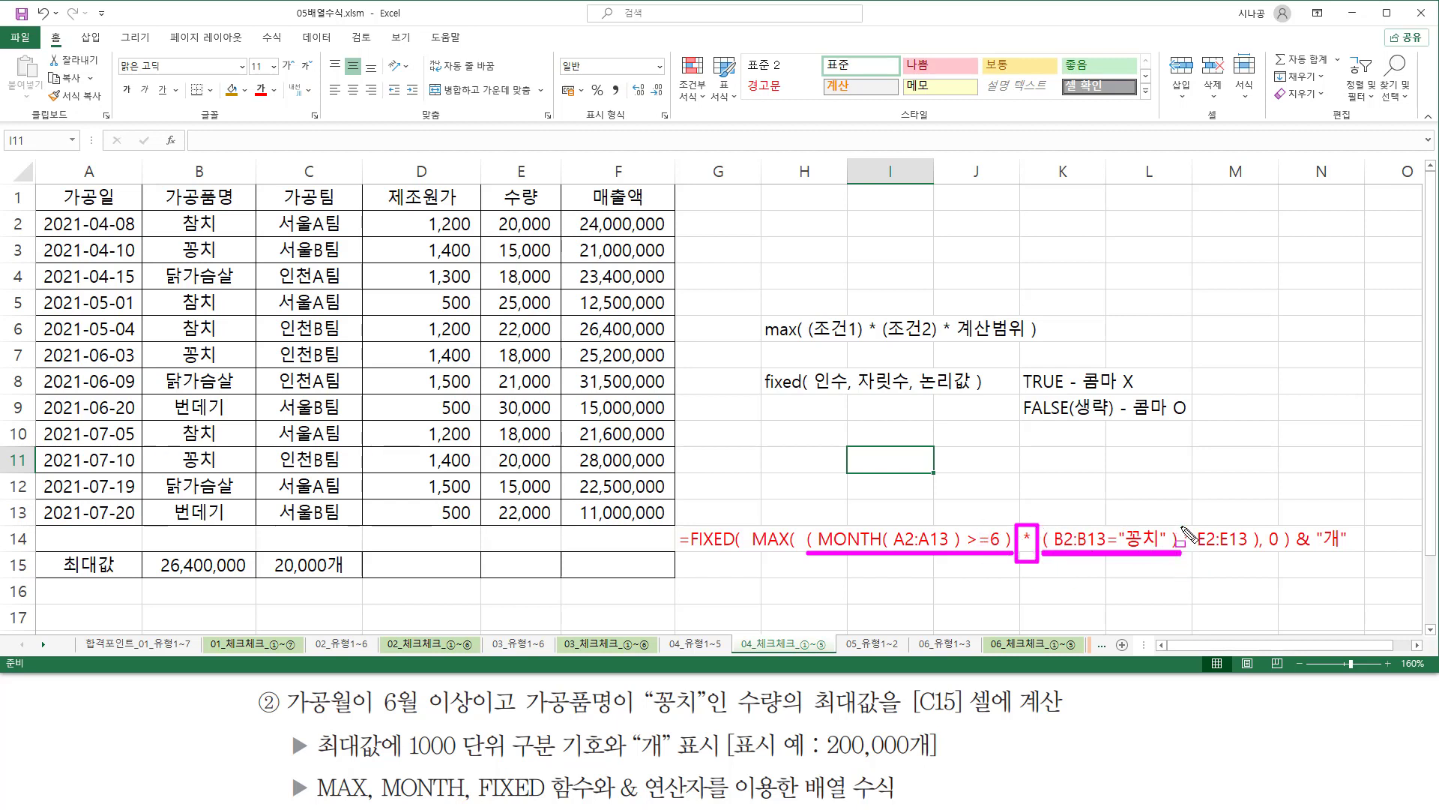
pyautogui.moveTo(1183, 520)
pyautogui.mouseDown()
pyautogui.moveTo(1203, 557)
pyautogui.moveTo(1252, 529)
pyautogui.moveTo(1251, 557)
pyautogui.mouseUp()
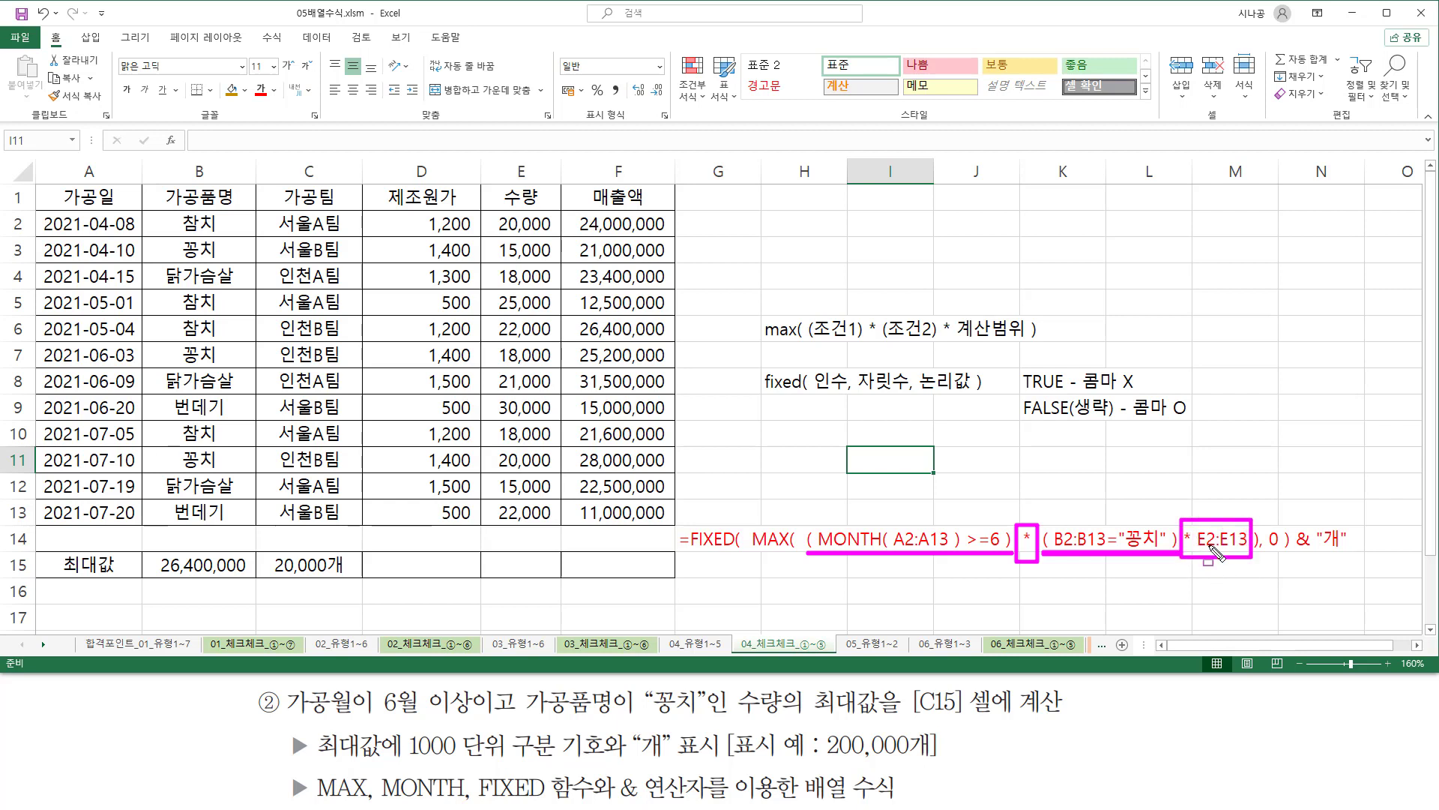
pyautogui.press('Escape')
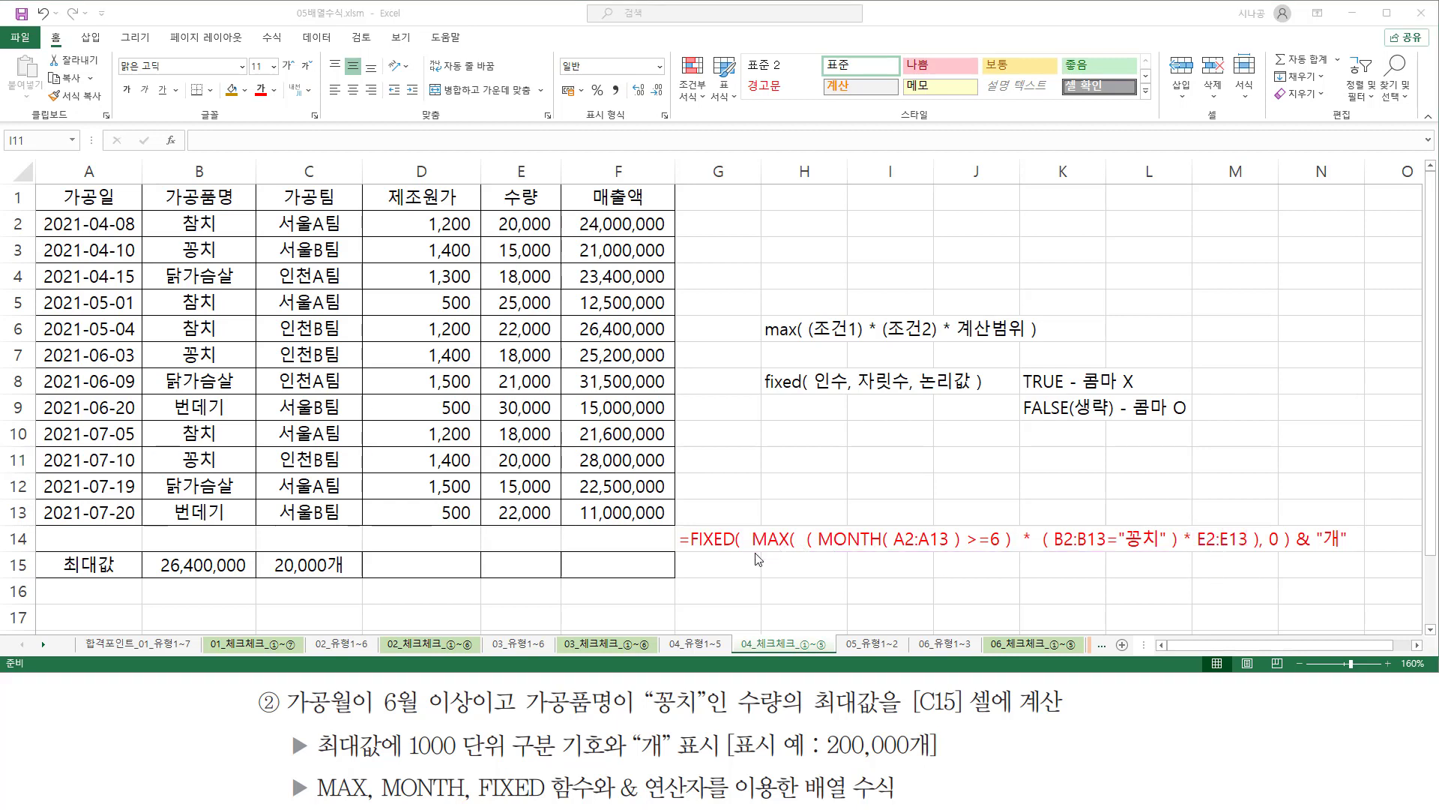
pyautogui.moveTo(752, 550)
pyautogui.mouseDown()
pyautogui.moveTo(1251, 555)
pyautogui.moveTo(1260, 528)
pyautogui.mouseUp()
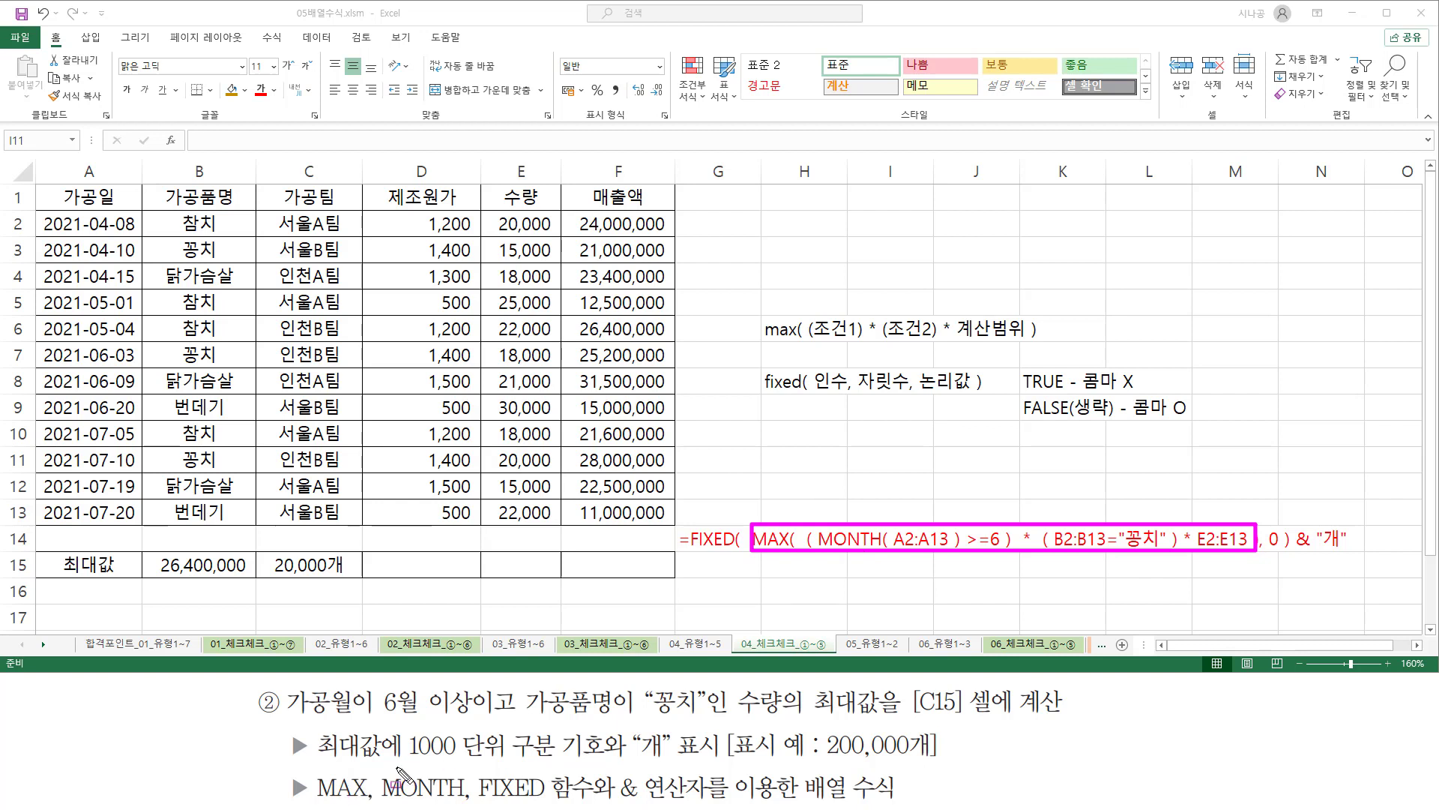
pyautogui.moveTo(409, 759); pyautogui.dragTo(601, 759)
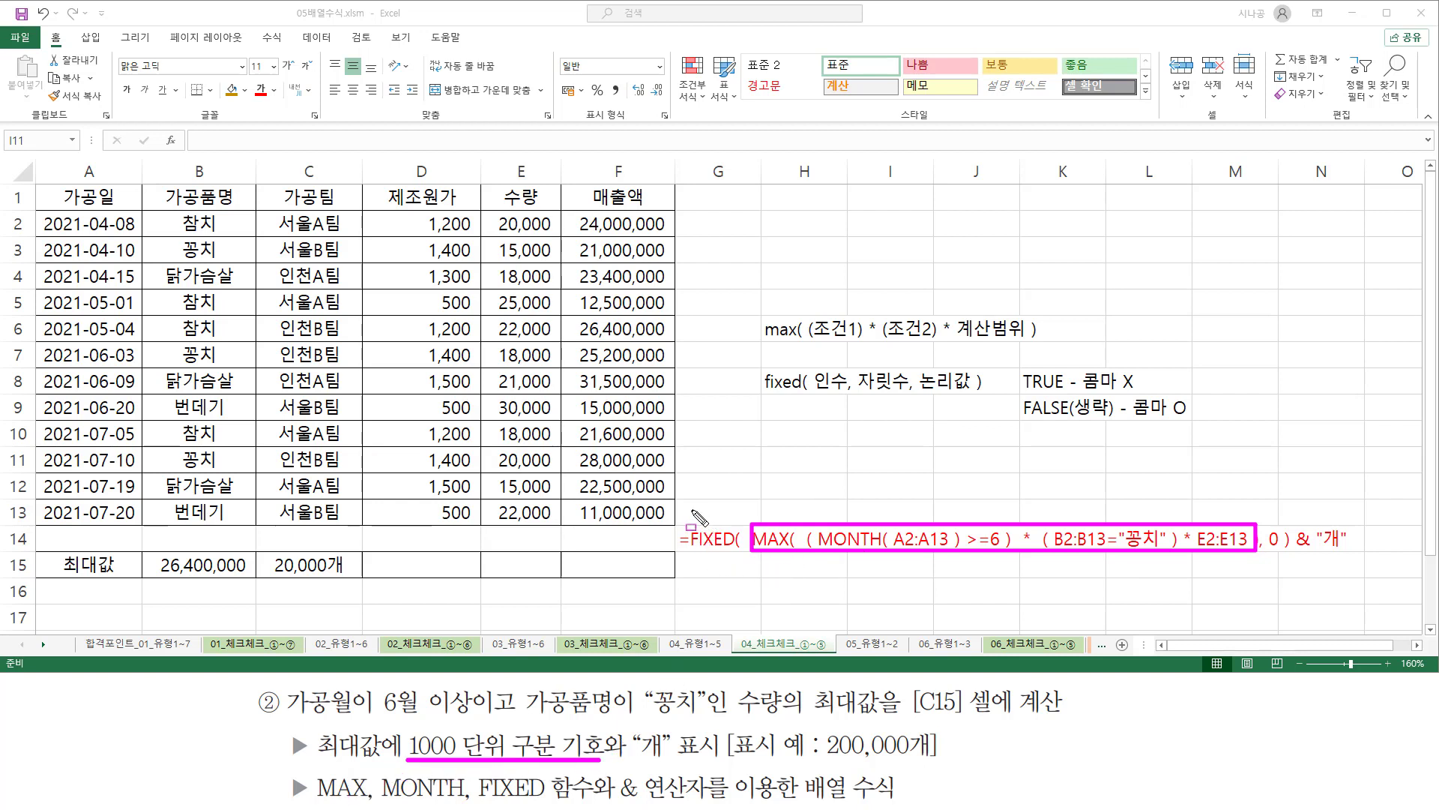
pyautogui.moveTo(688, 497)
pyautogui.mouseDown()
pyautogui.moveTo(723, 574)
pyautogui.moveTo(1293, 571)
pyautogui.moveTo(1285, 551)
pyautogui.mouseUp()
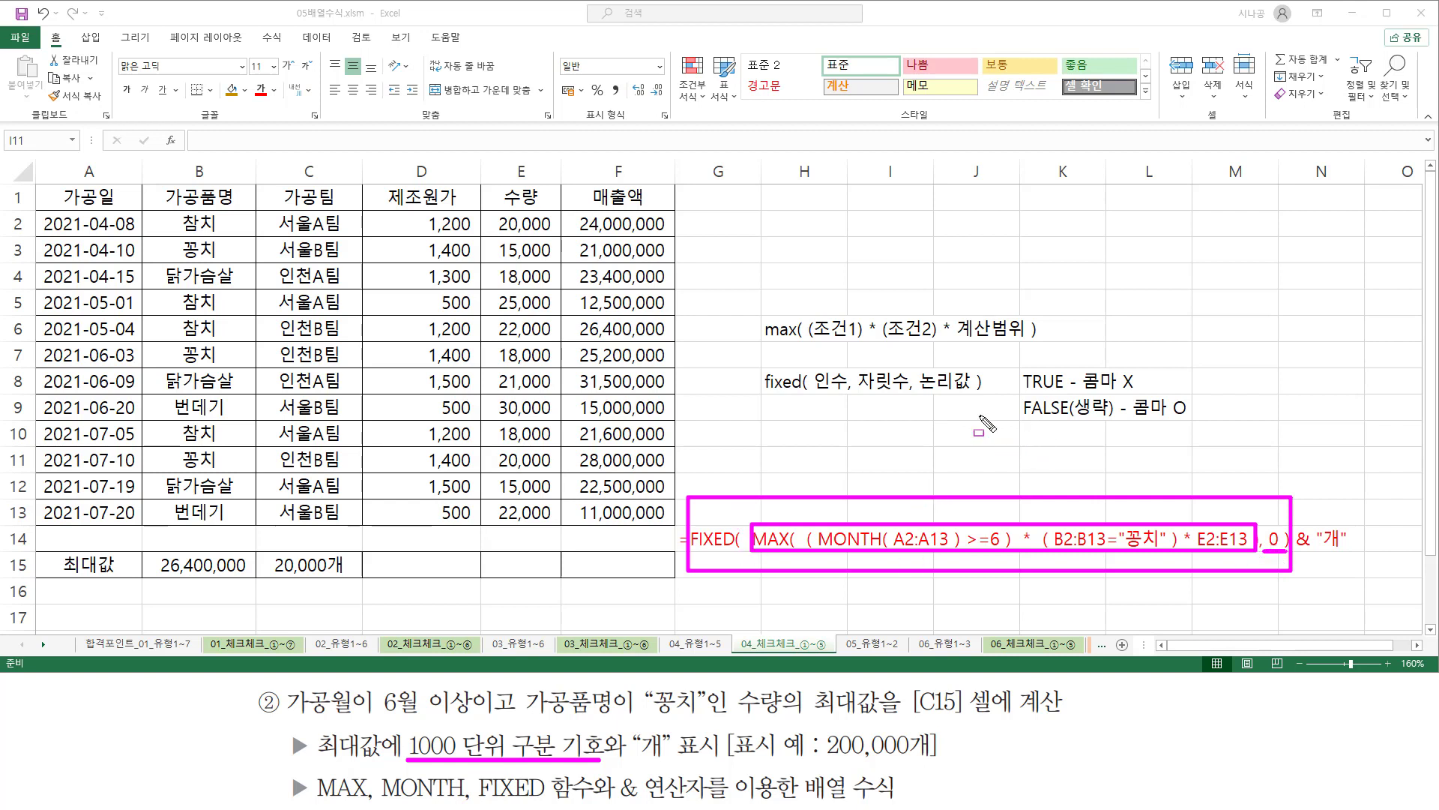
pyautogui.moveTo(919, 392); pyautogui.dragTo(1195, 422)
pyautogui.click(1017, 421)
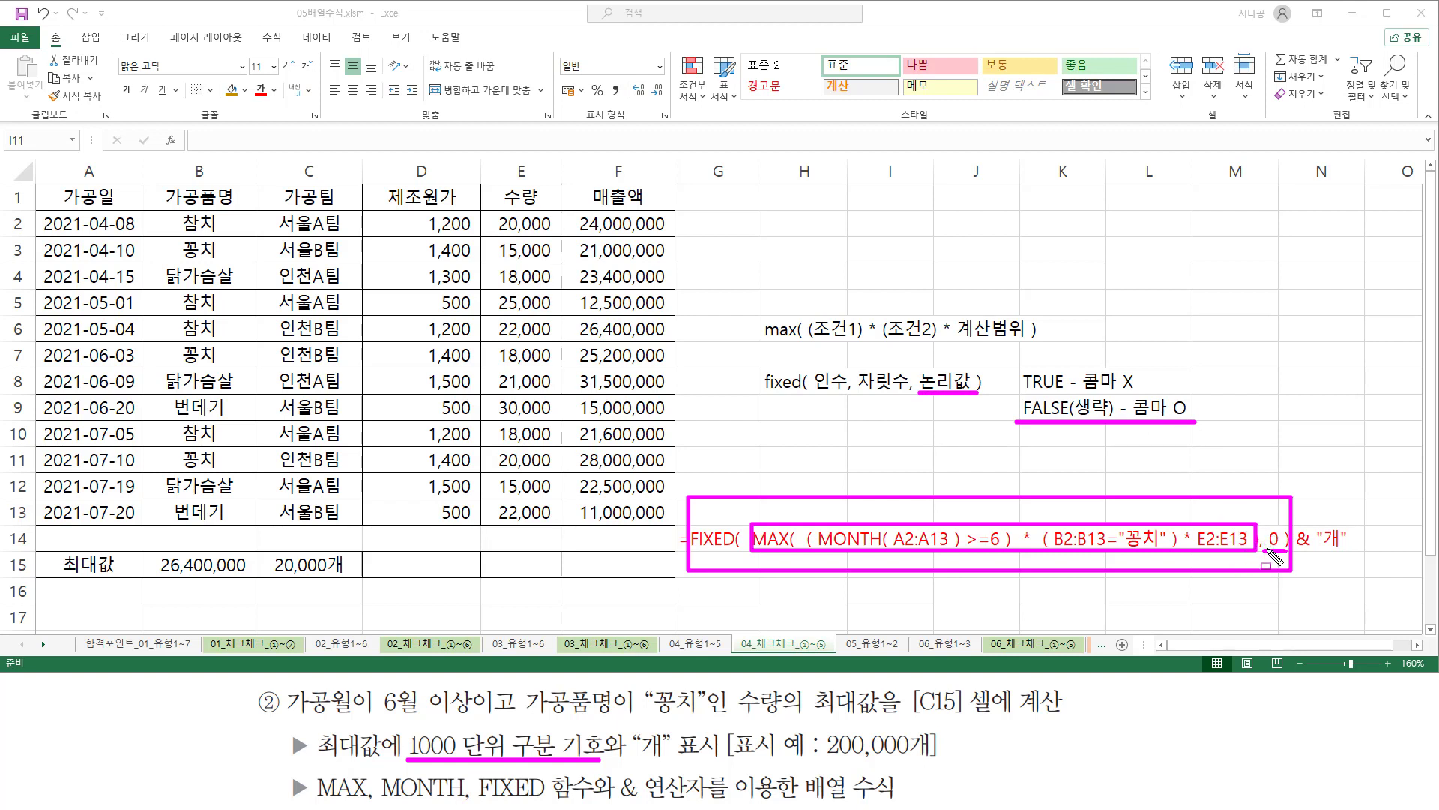
pyautogui.moveTo(1267, 551); pyautogui.dragTo(1287, 551)
pyautogui.moveTo(1295, 552); pyautogui.dragTo(1349, 552)
pyautogui.press('Escape')
pyautogui.click(797, 463)
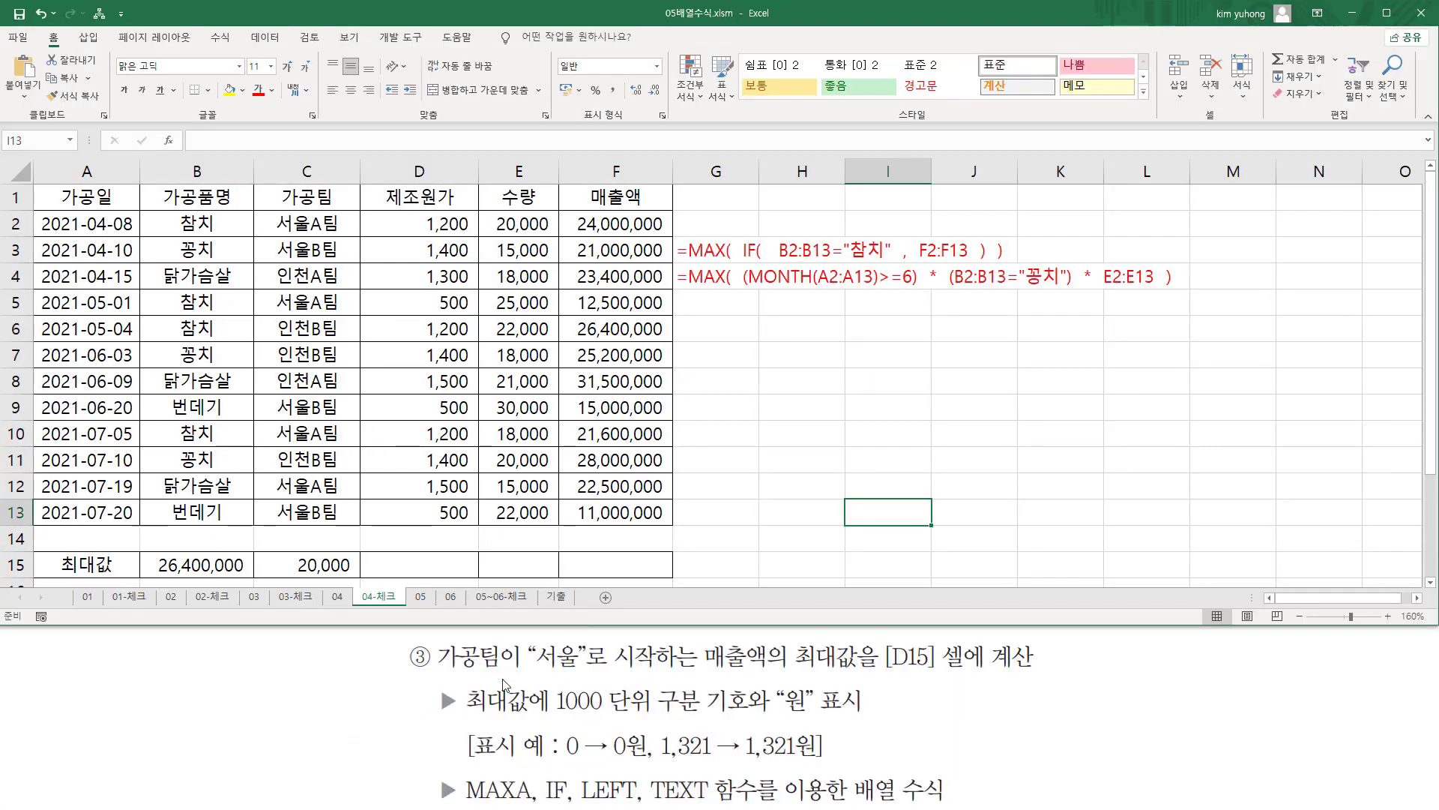
pyautogui.moveTo(433, 638)
pyautogui.mouseDown()
pyautogui.moveTo(488, 672)
pyautogui.moveTo(658, 672)
pyautogui.mouseUp()
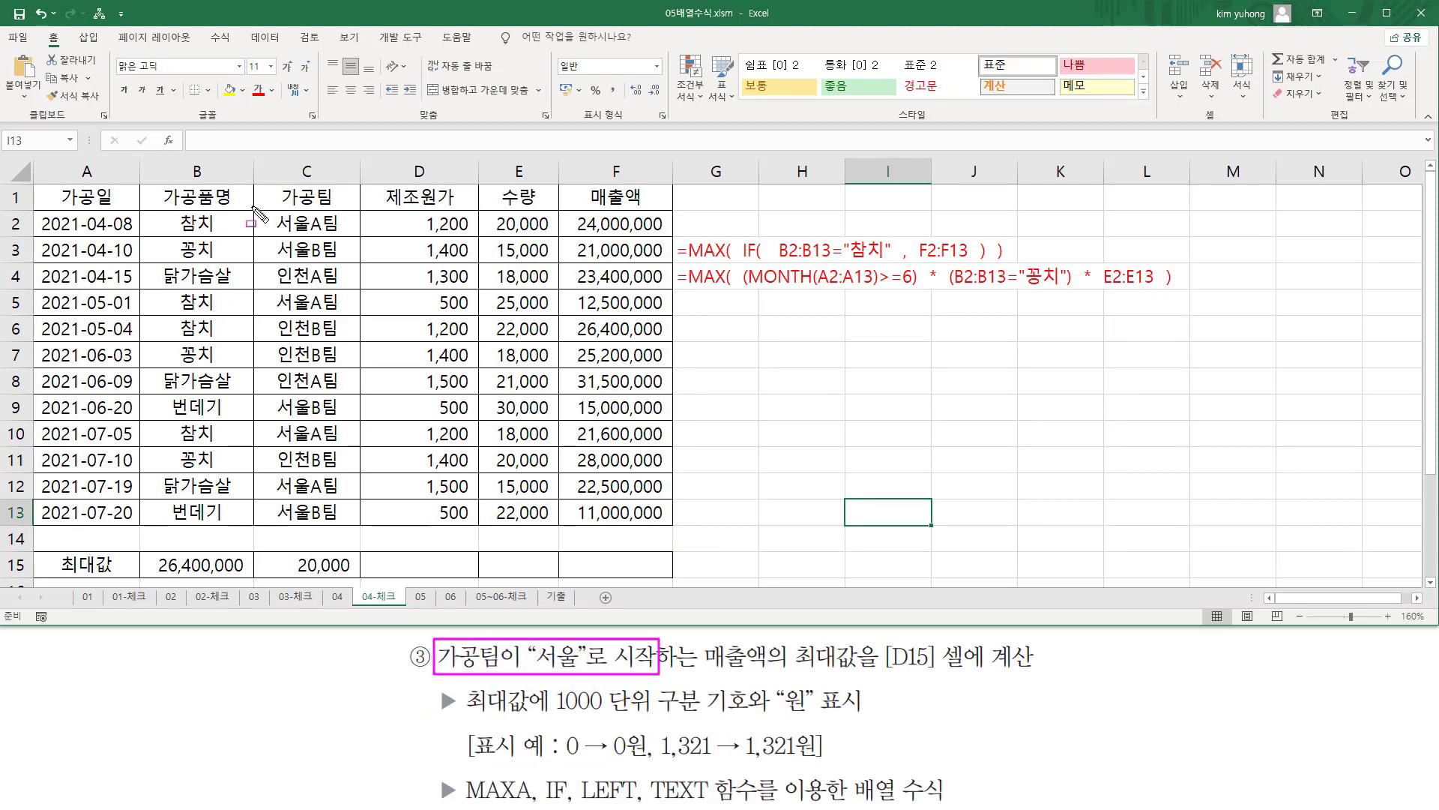
pyautogui.moveTo(252, 207); pyautogui.dragTo(357, 532)
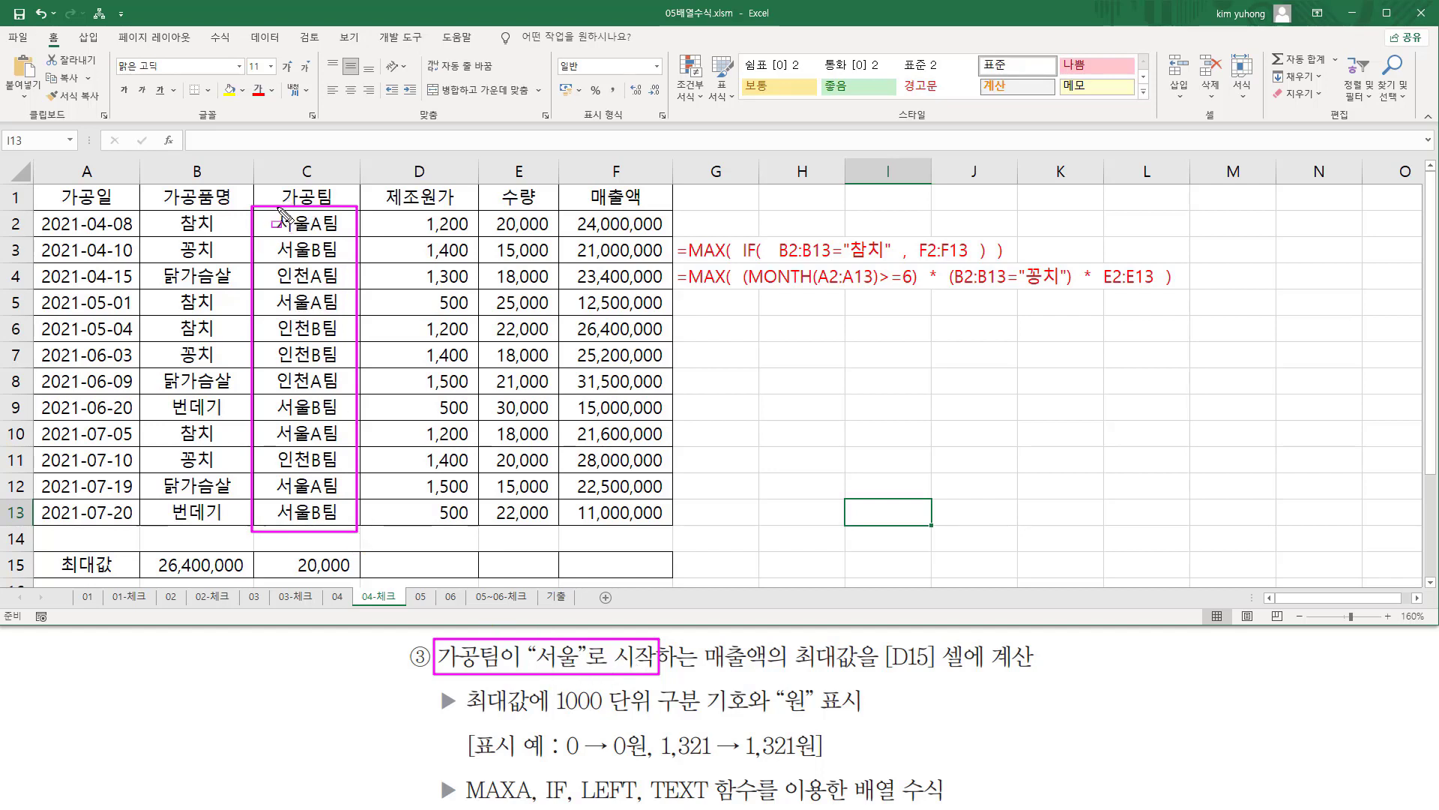
pyautogui.moveTo(279, 209); pyautogui.dragTo(311, 531)
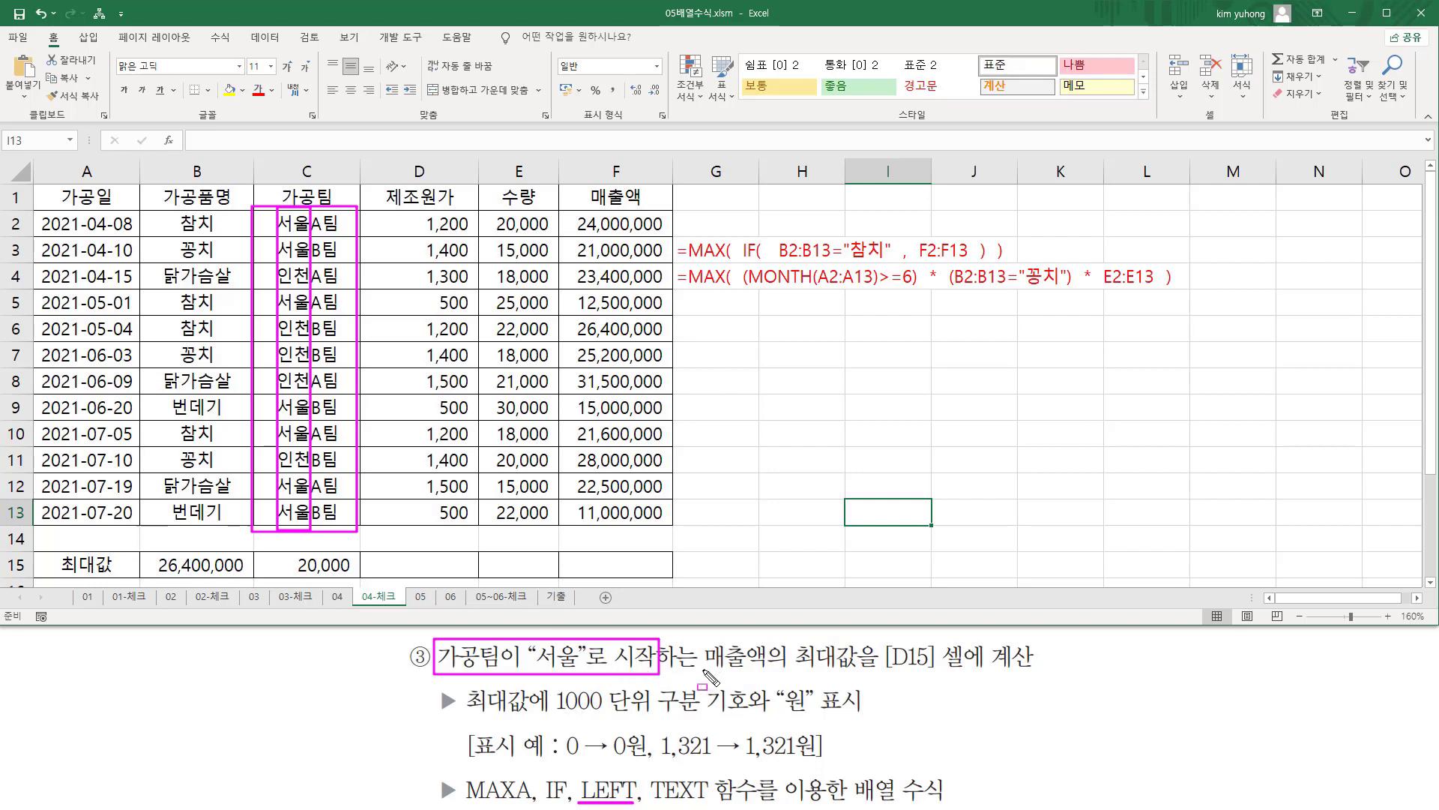
pyautogui.moveTo(700, 637)
pyautogui.mouseDown()
pyautogui.moveTo(870, 679)
pyautogui.moveTo(1037, 677)
pyautogui.mouseUp()
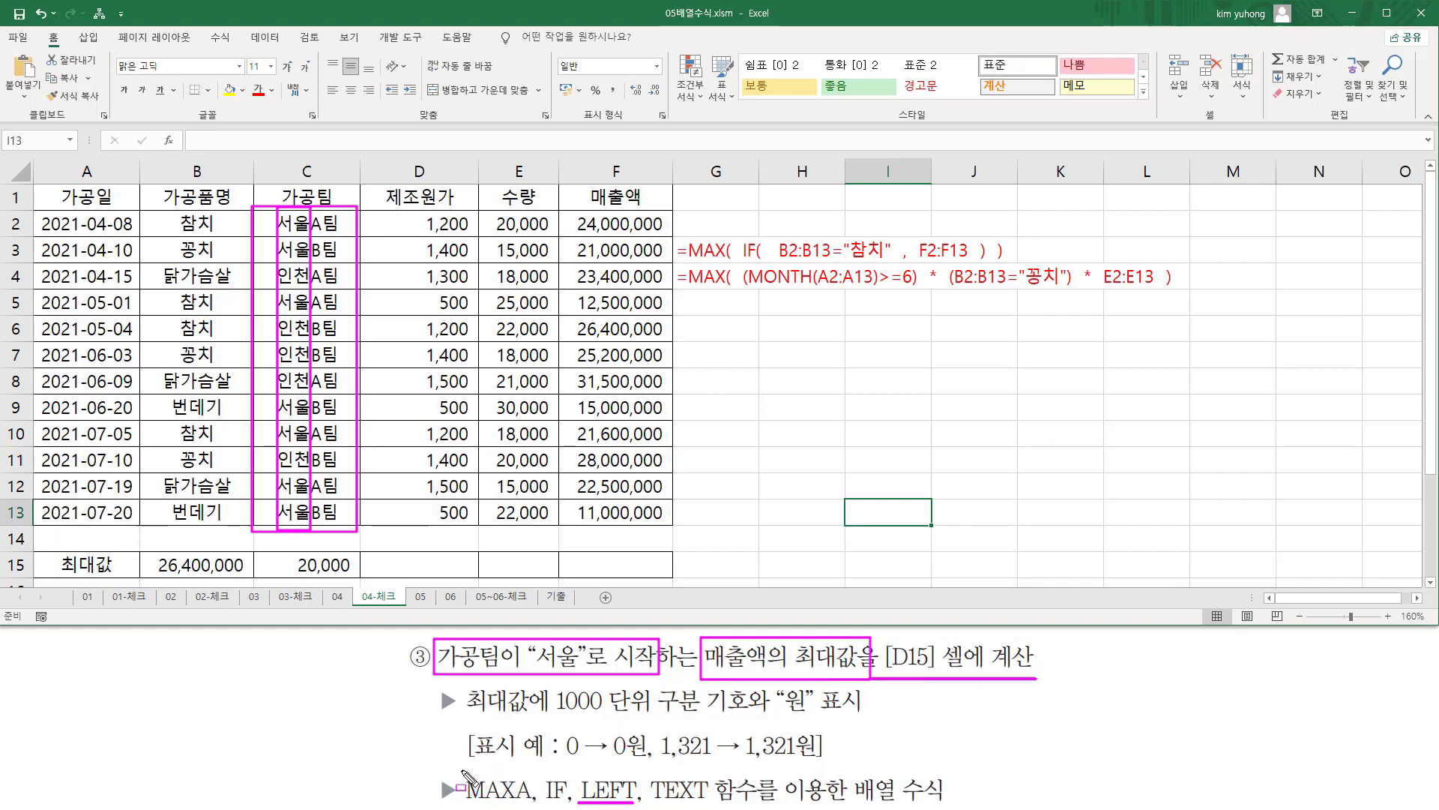
pyautogui.moveTo(463, 771)
pyautogui.mouseDown()
pyautogui.moveTo(485, 805)
pyautogui.moveTo(568, 804)
pyautogui.mouseUp()
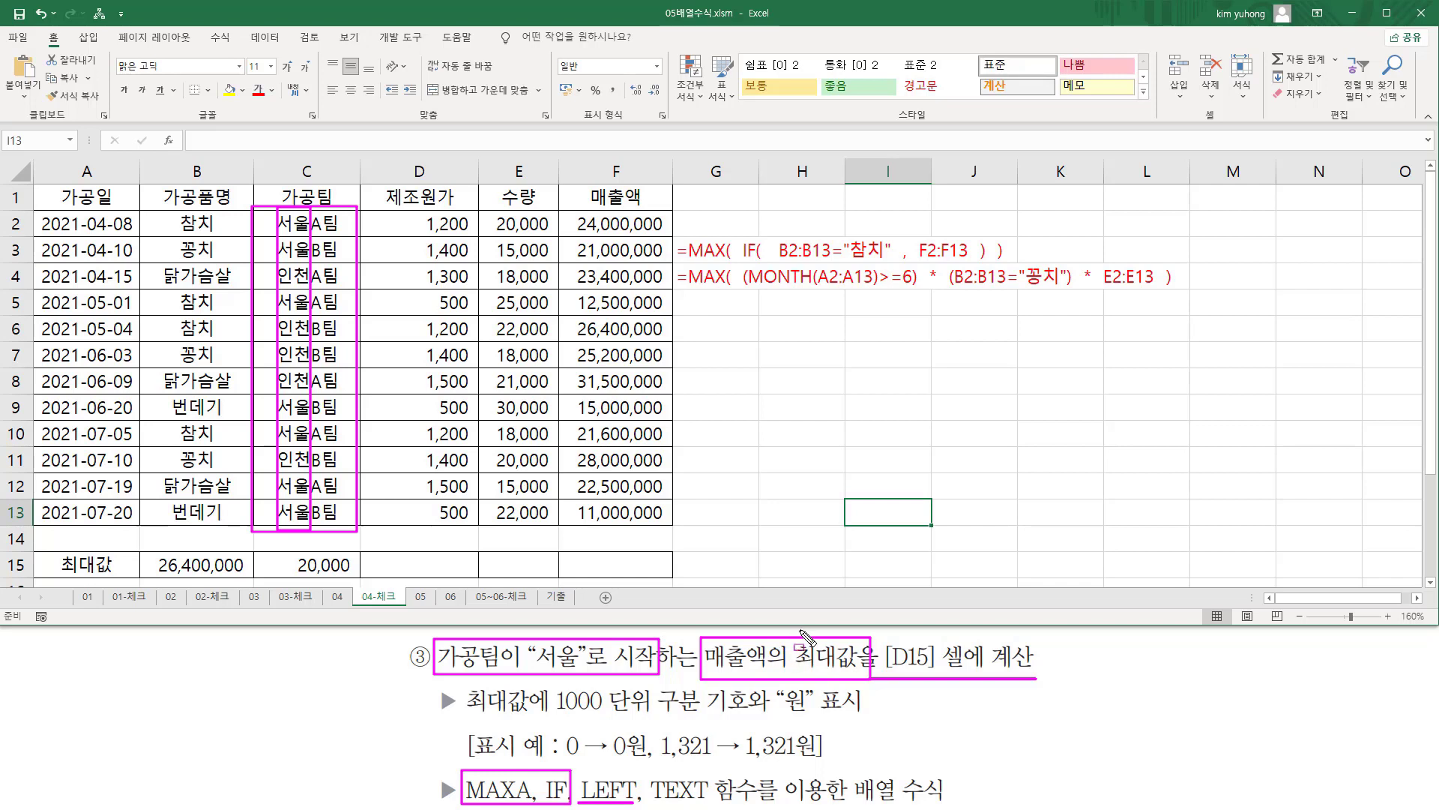
pyautogui.press('Escape')
# Start a formula in D15 with MAXA and nest an IF function inside it.
pyautogui.click(432, 565)
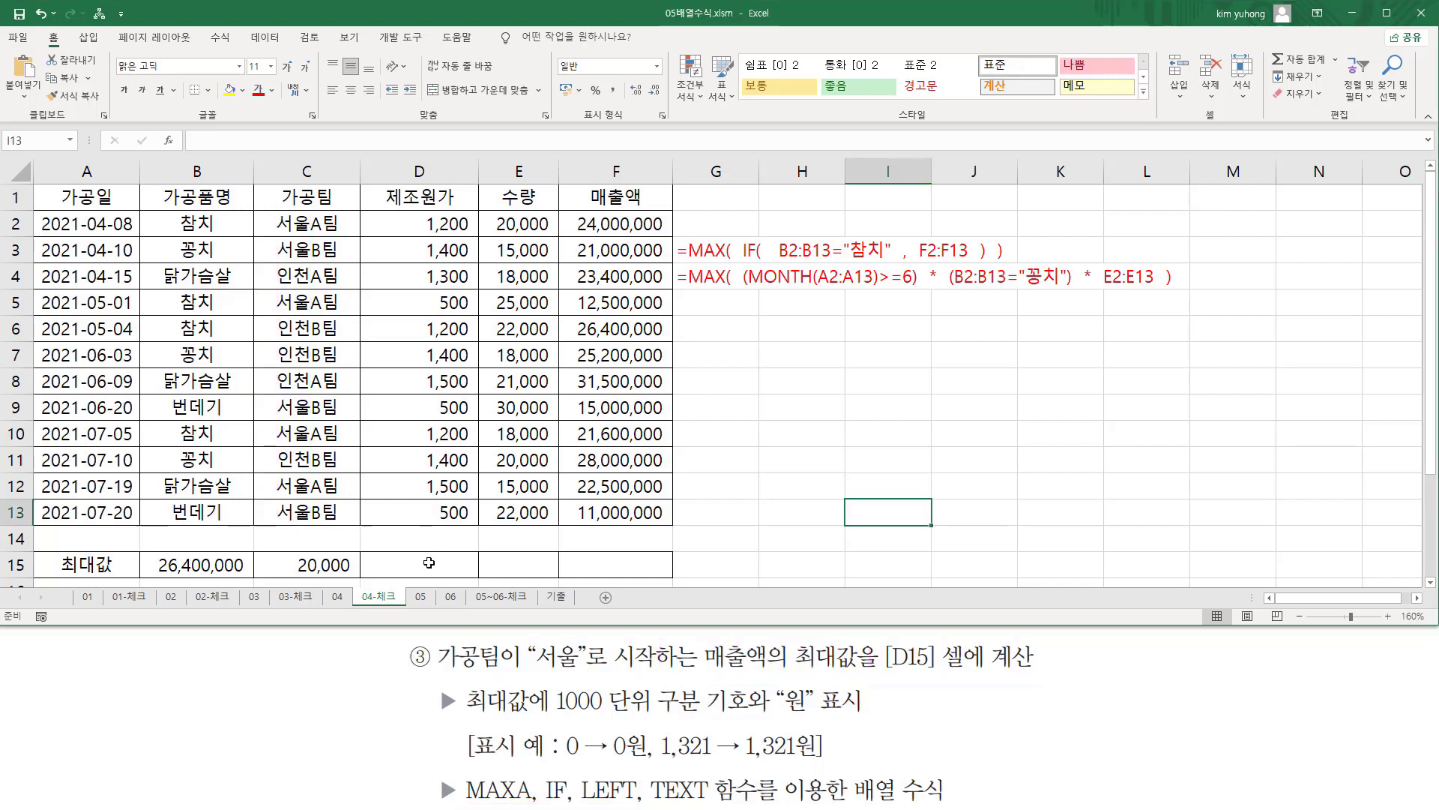
pyautogui.write('=')
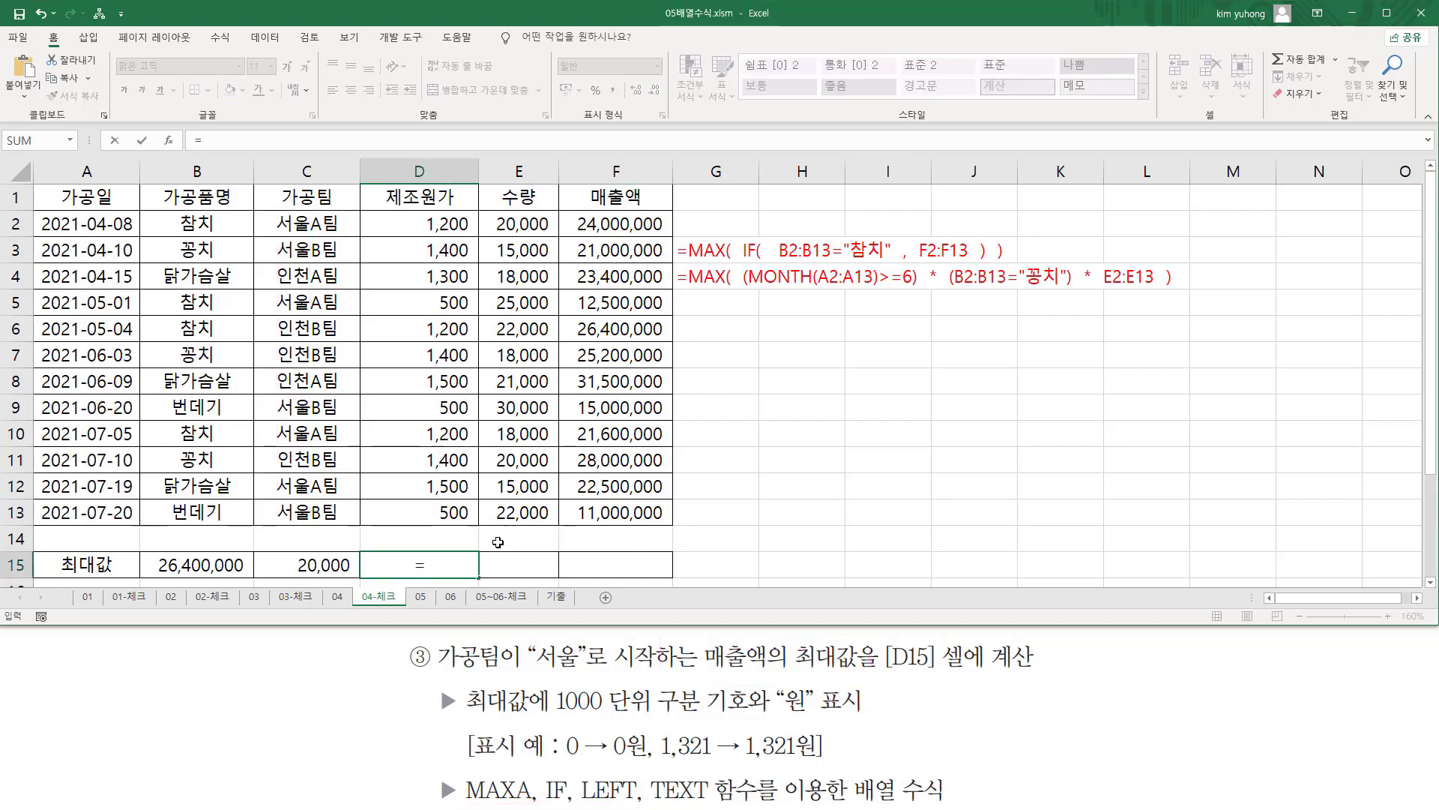
pyautogui.write('ㅡㅁㅌㅁ')
pyautogui.write('(')
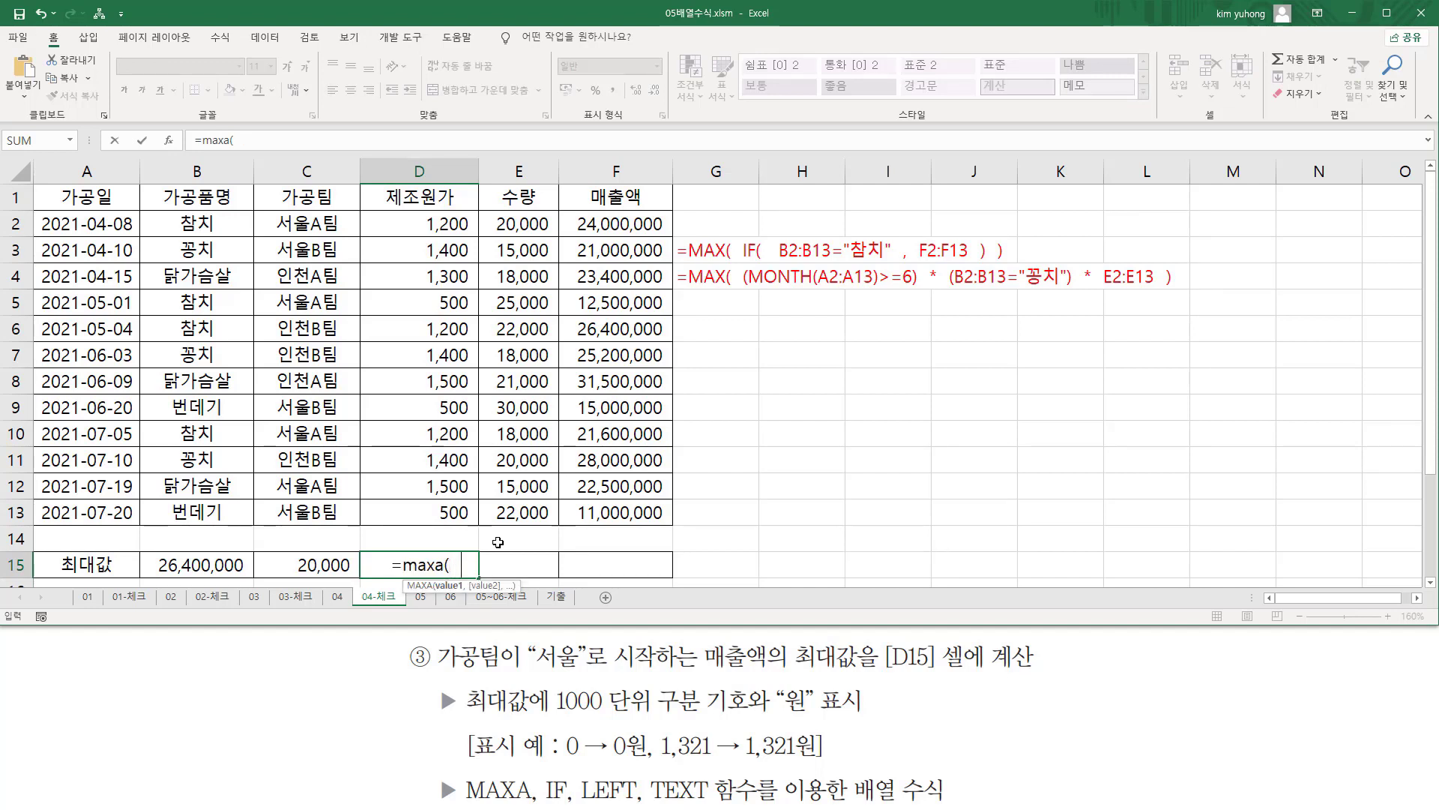
pyautogui.write('  if')
pyautogui.press('Tab')
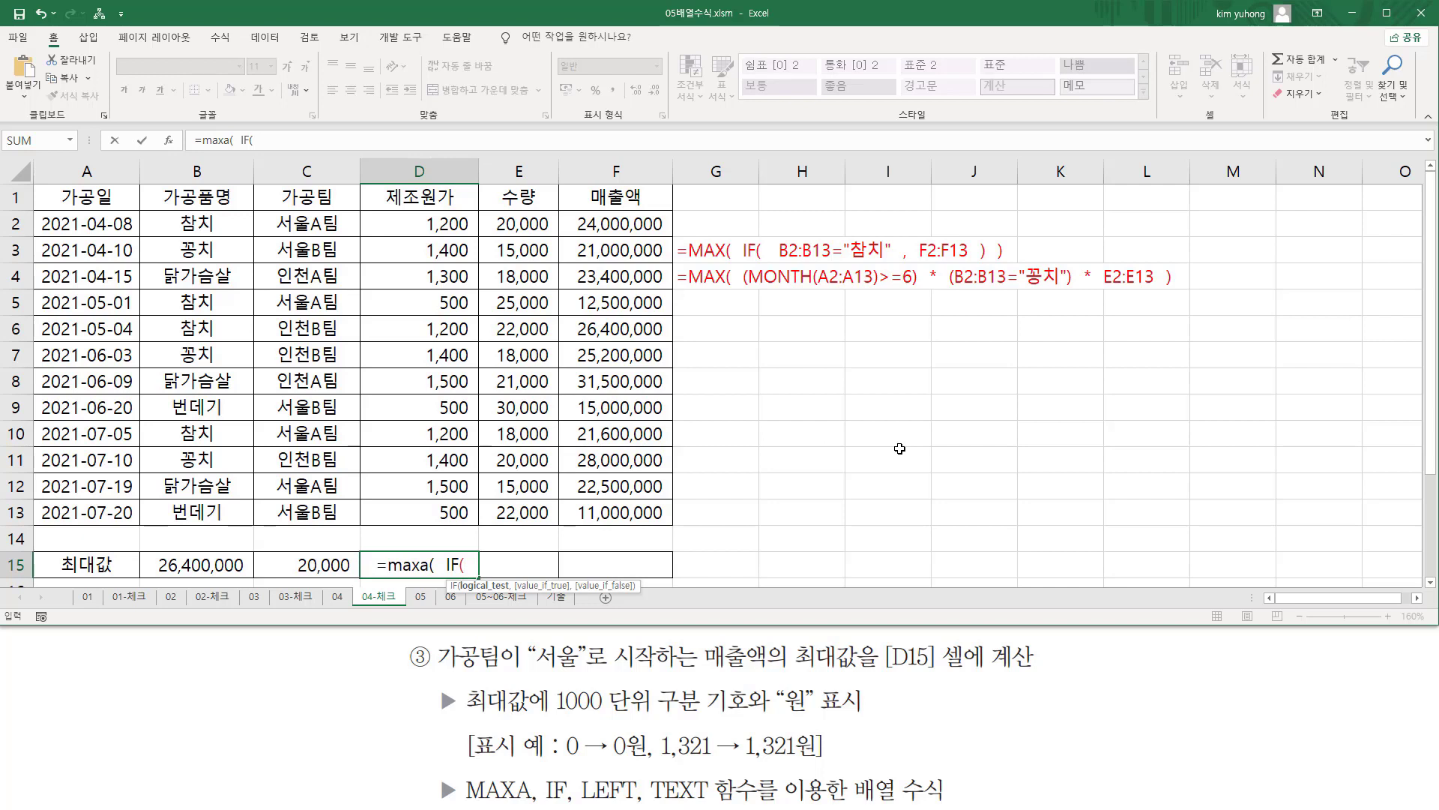
# Set the IF condition in D15's formula to LEFT(C2:C13,2)="서울".
pyautogui.write('le')
pyautogui.press('Tab')
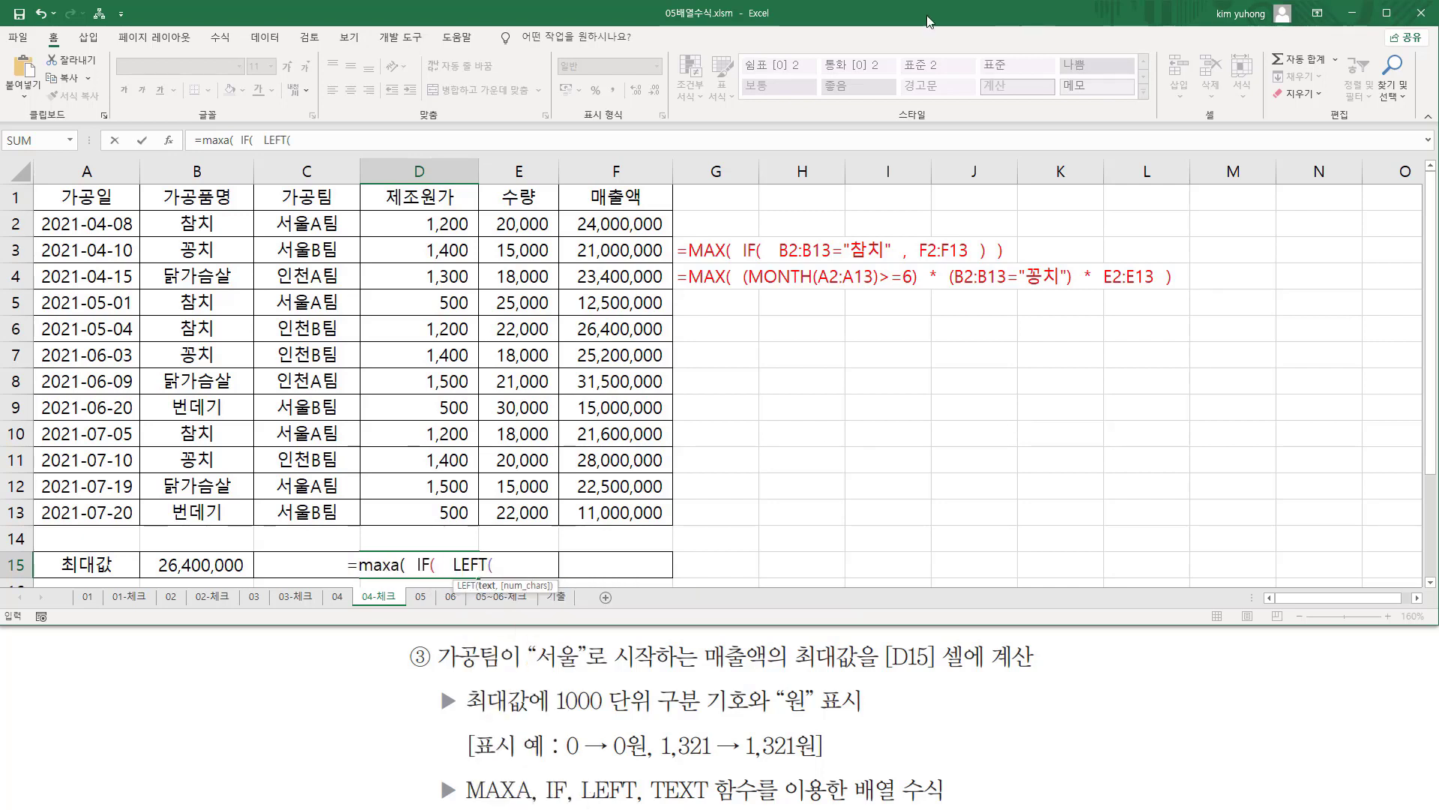
pyautogui.moveTo(294, 223); pyautogui.dragTo(308, 513)
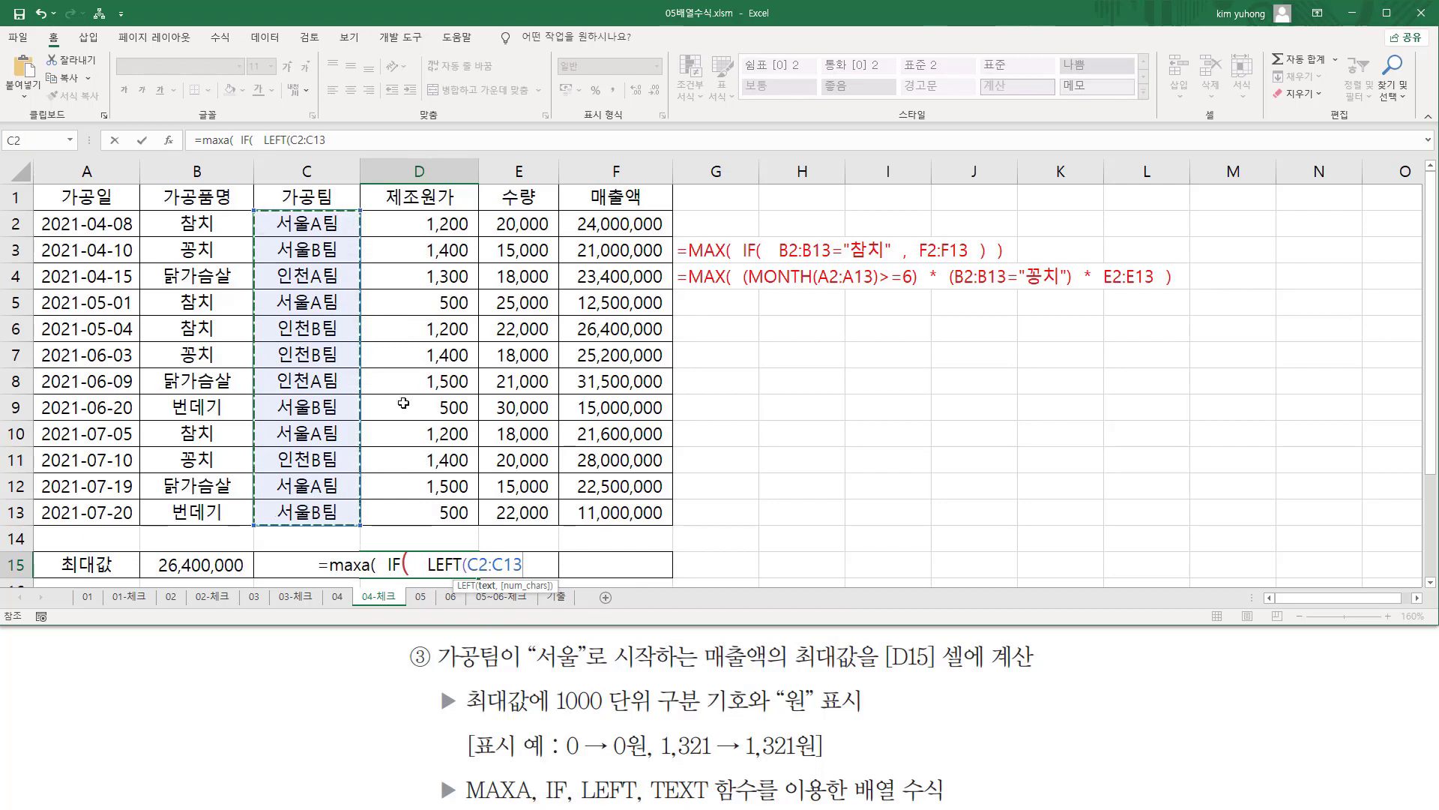
pyautogui.write(',2)')
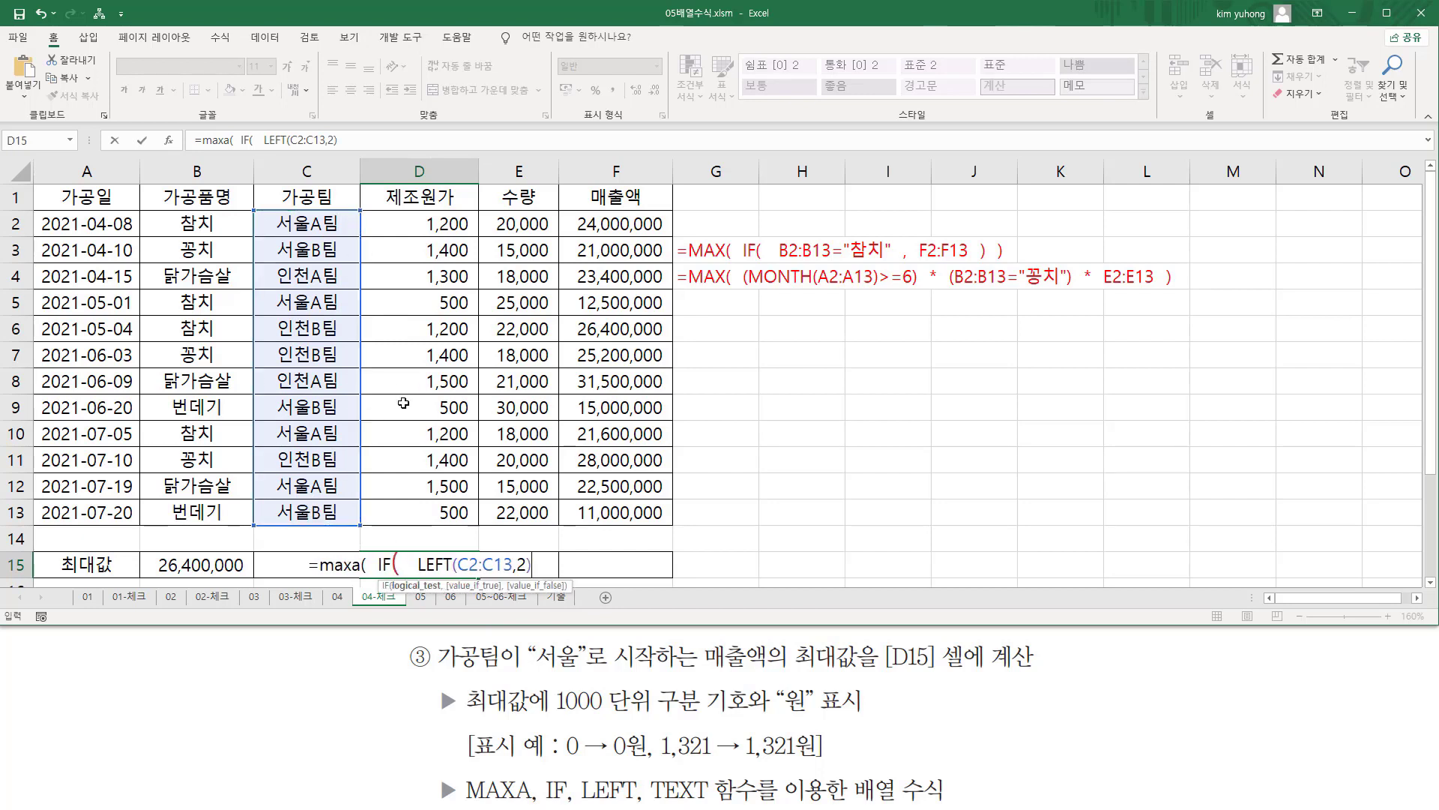
pyautogui.write('="서울')
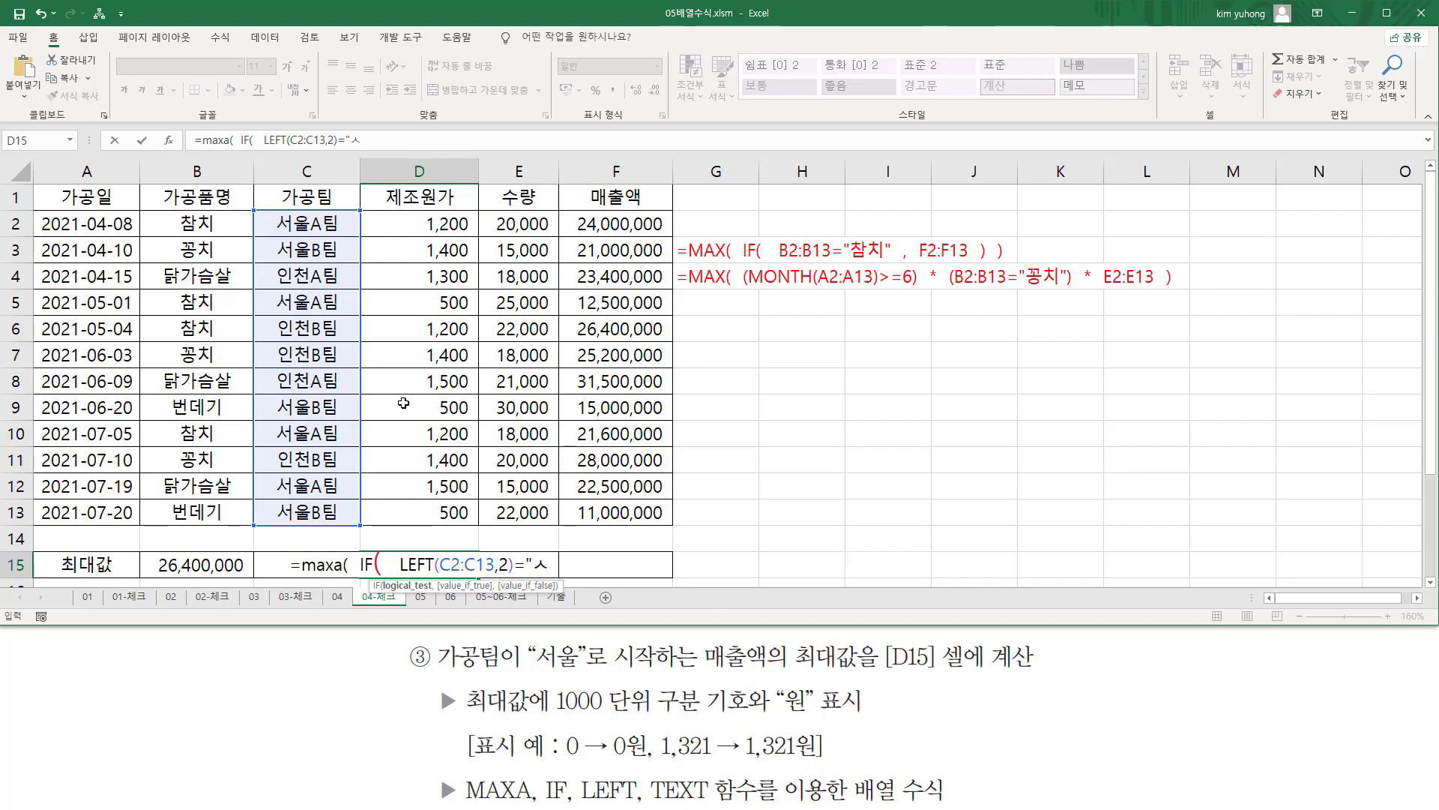
pyautogui.write('"')
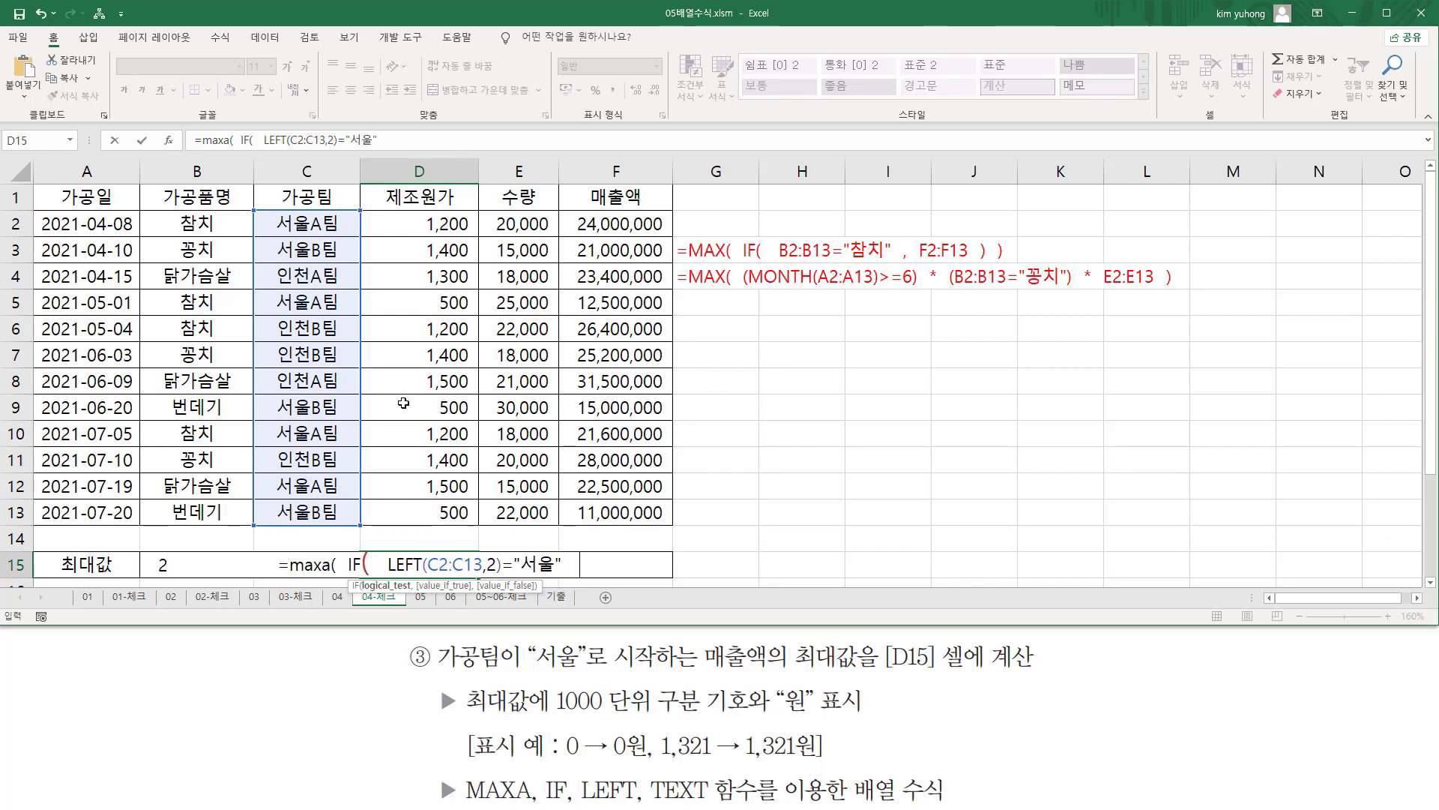
pyautogui.write('   ,')
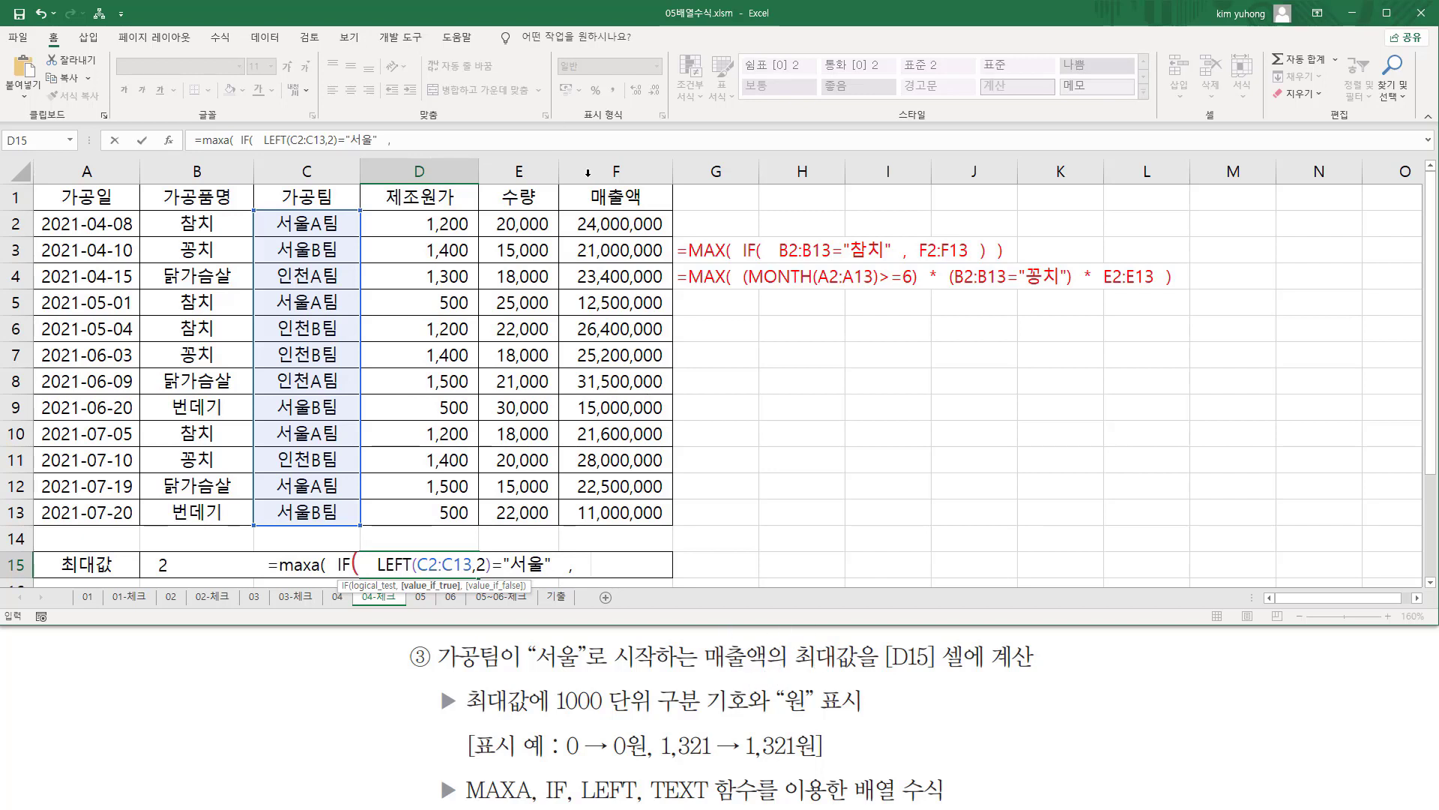
# Give IF the true value F2:F13, close both parentheses and enter D15's formula as an array formula.
pyautogui.moveTo(590, 224); pyautogui.dragTo(622, 512)
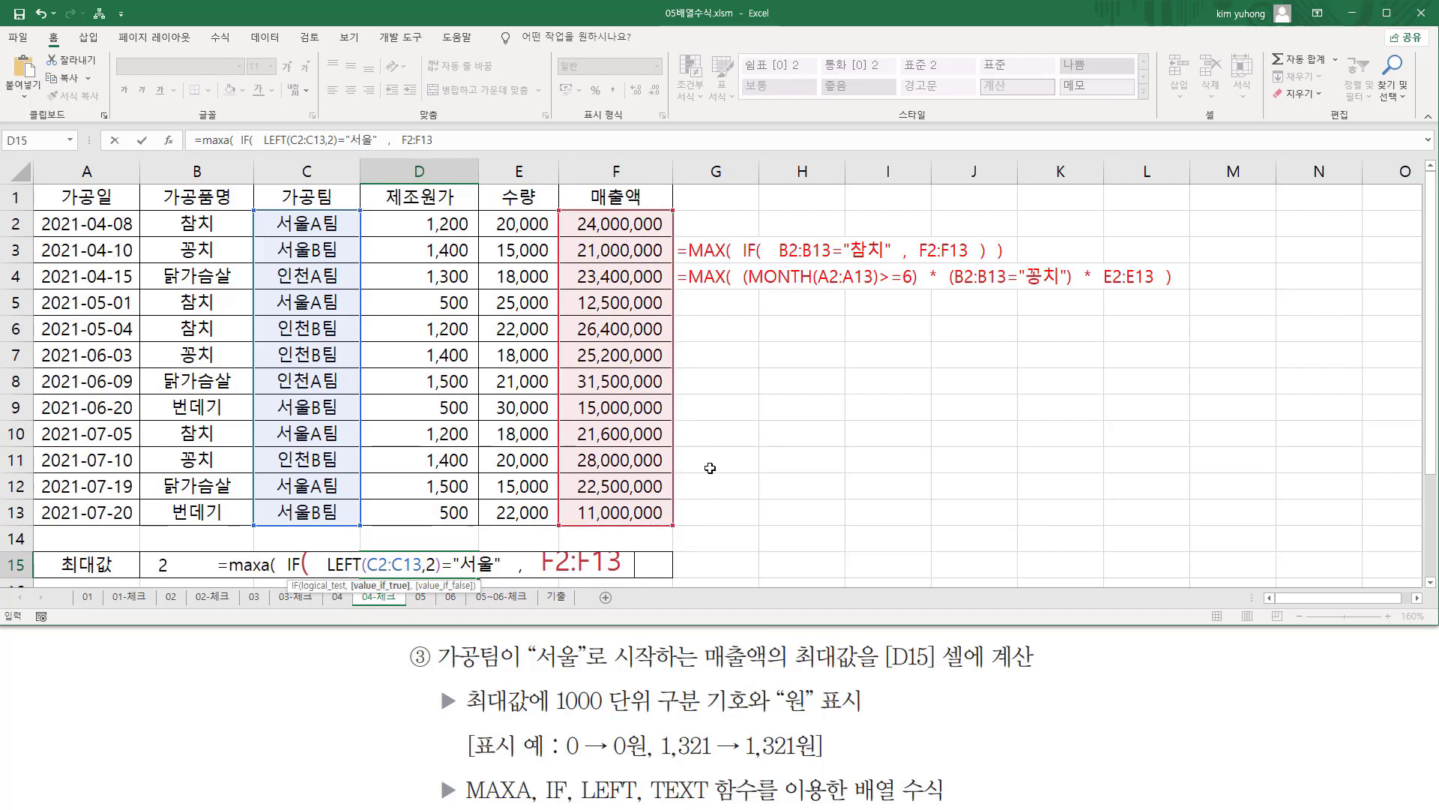
pyautogui.write(')')
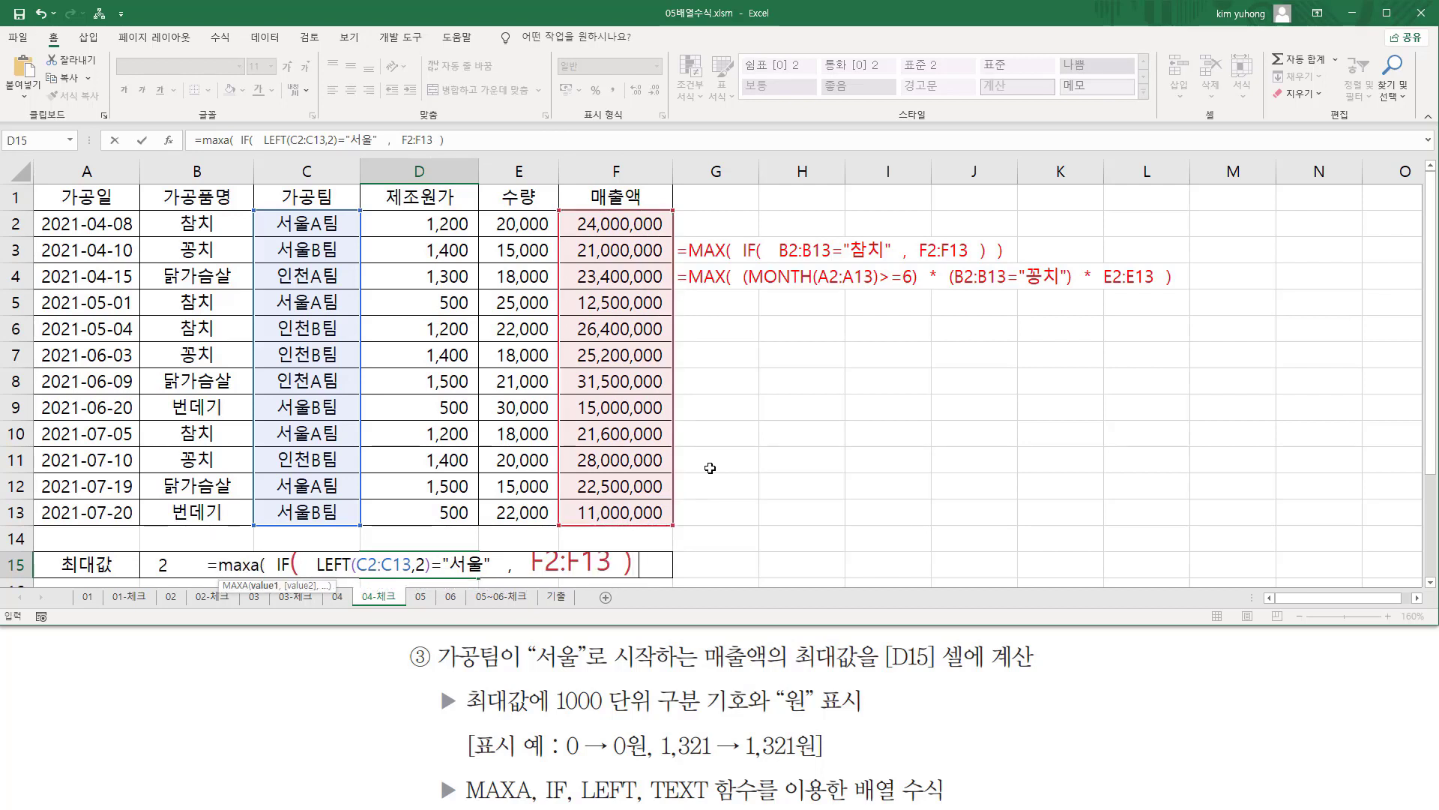
pyautogui.write(' )')
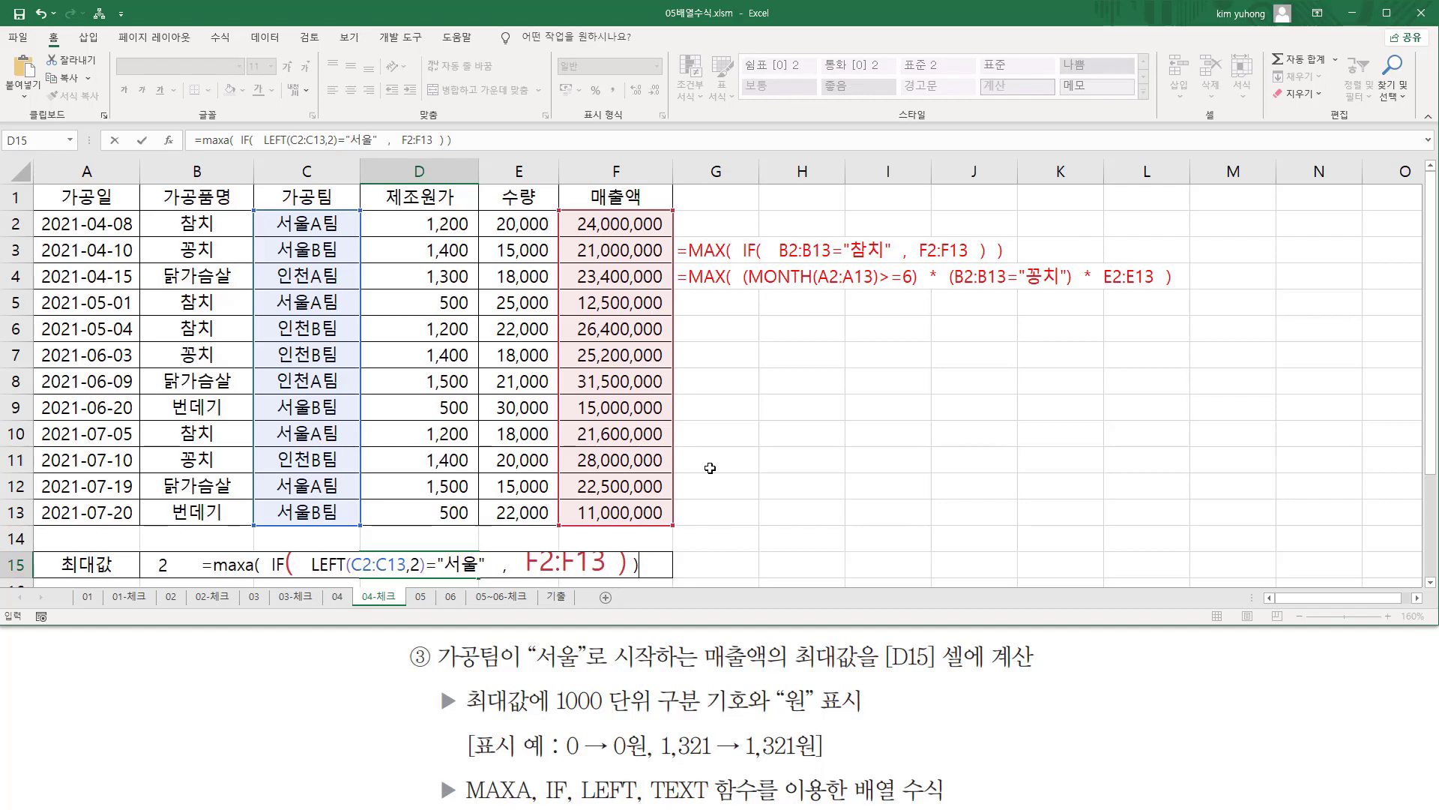
pyautogui.hotkey('ctrl', 'shift', 'Return')
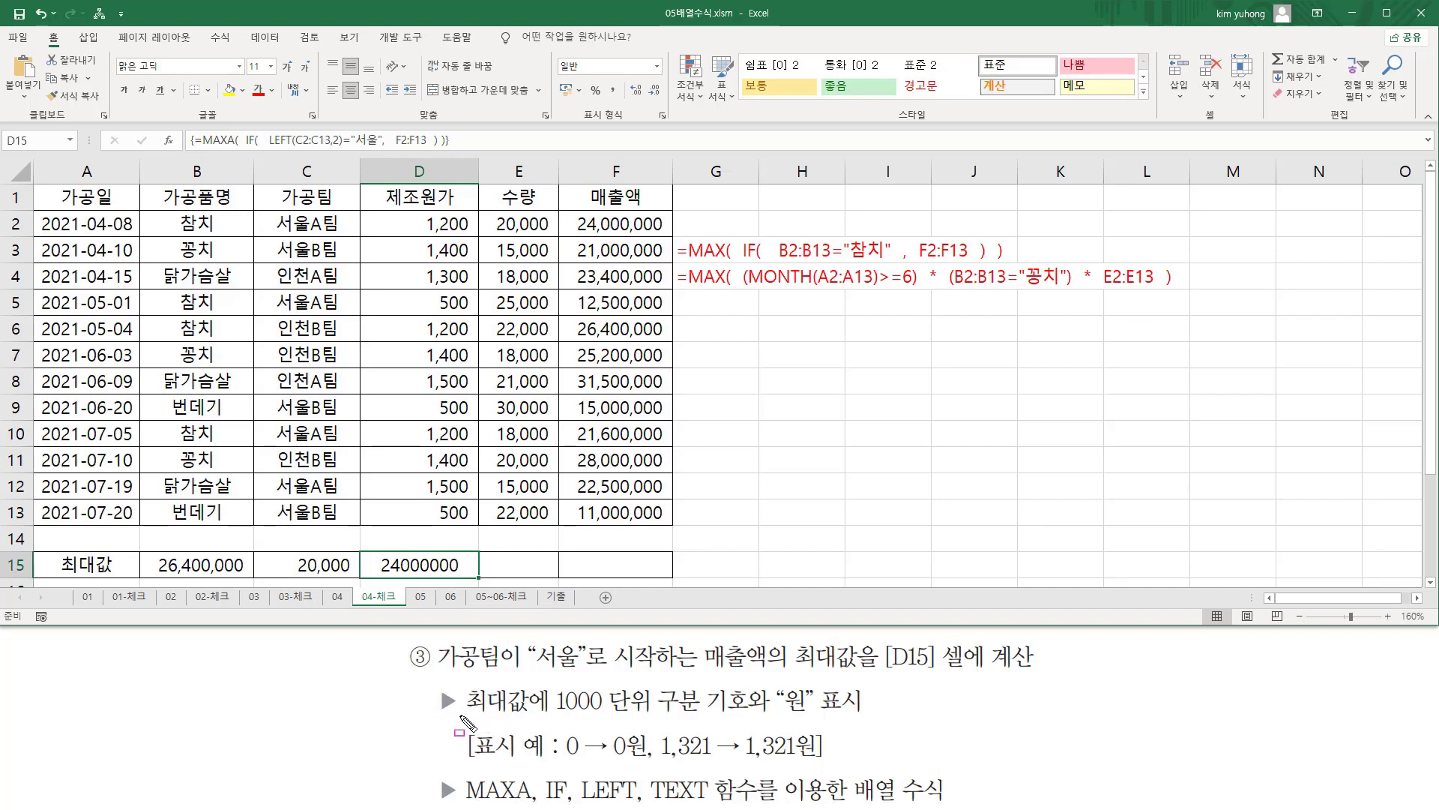
pyautogui.moveTo(460, 679); pyautogui.dragTo(536, 718)
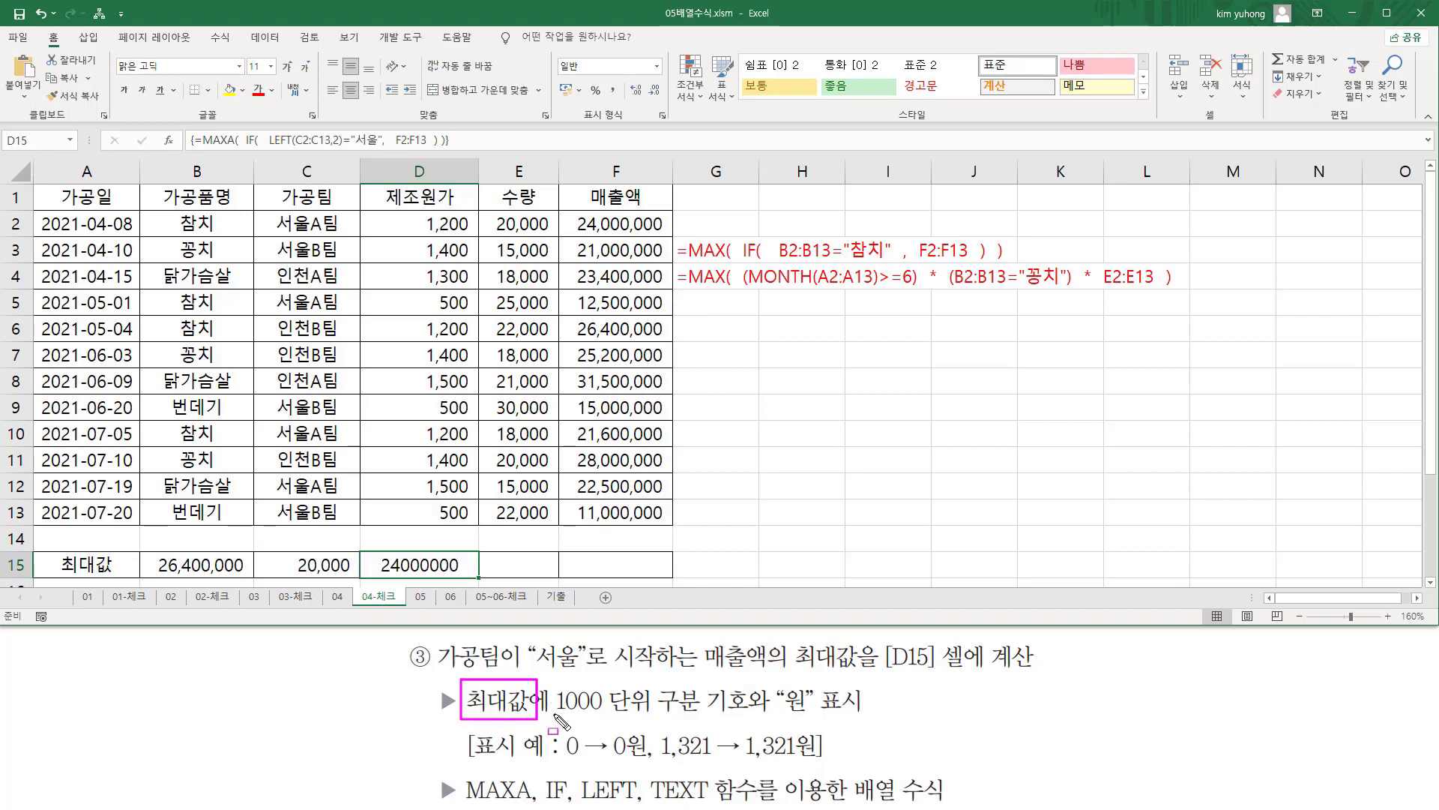
pyautogui.moveTo(556, 714); pyautogui.dragTo(810, 714)
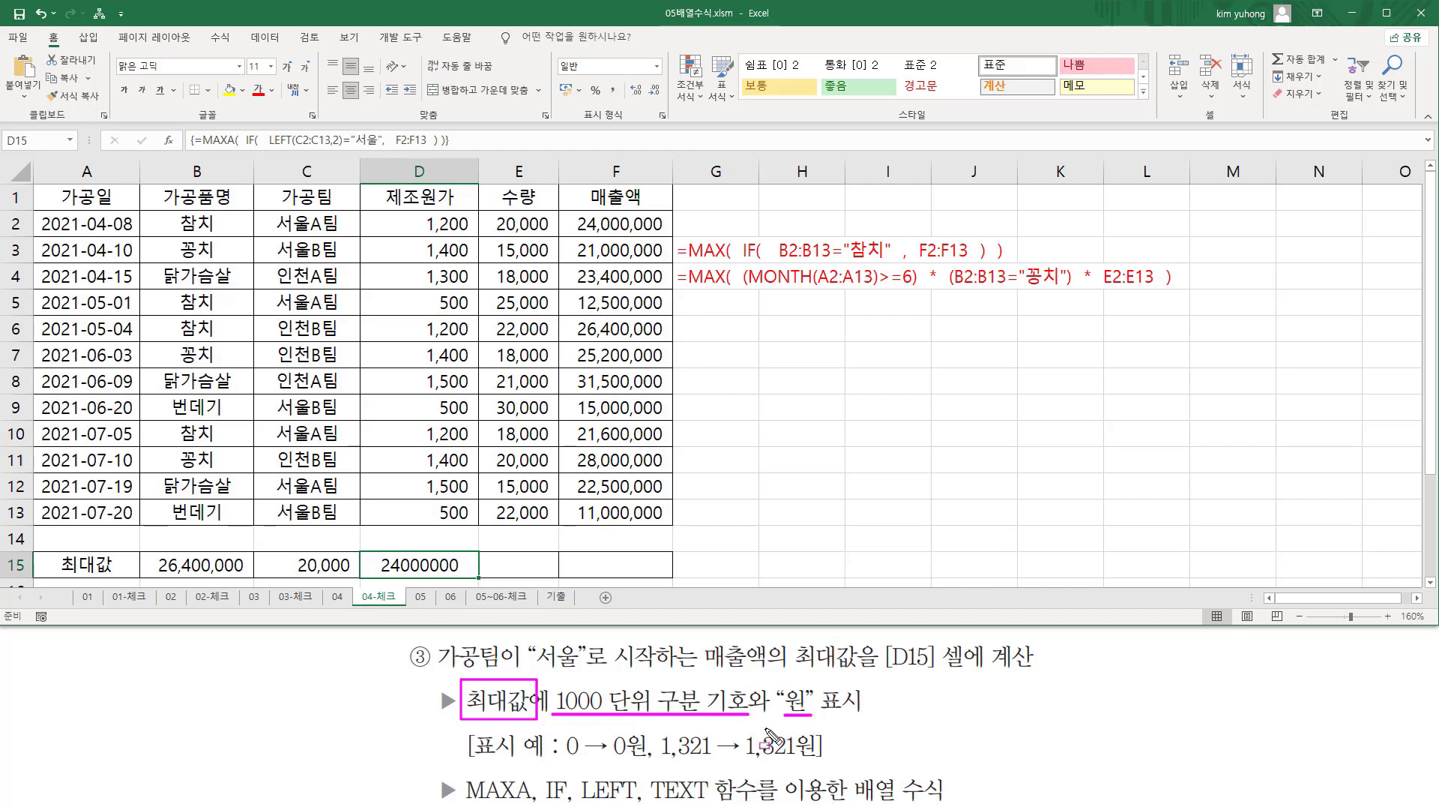
pyautogui.moveTo(563, 758)
pyautogui.mouseDown()
pyautogui.moveTo(682, 752)
pyautogui.moveTo(818, 776)
pyautogui.mouseUp()
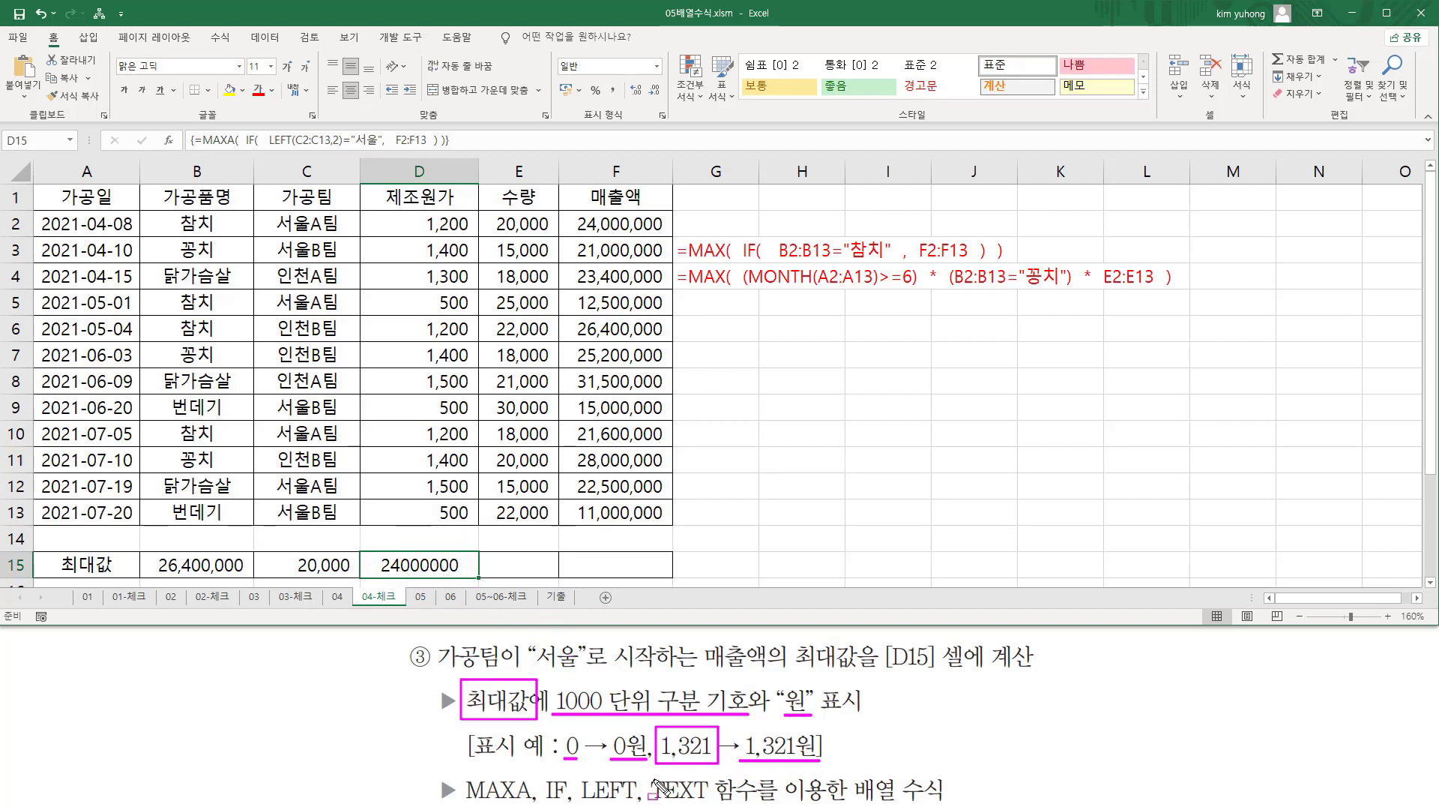
pyautogui.moveTo(647, 775)
pyautogui.mouseDown()
pyautogui.moveTo(661, 799)
pyautogui.moveTo(753, 805)
pyautogui.mouseUp()
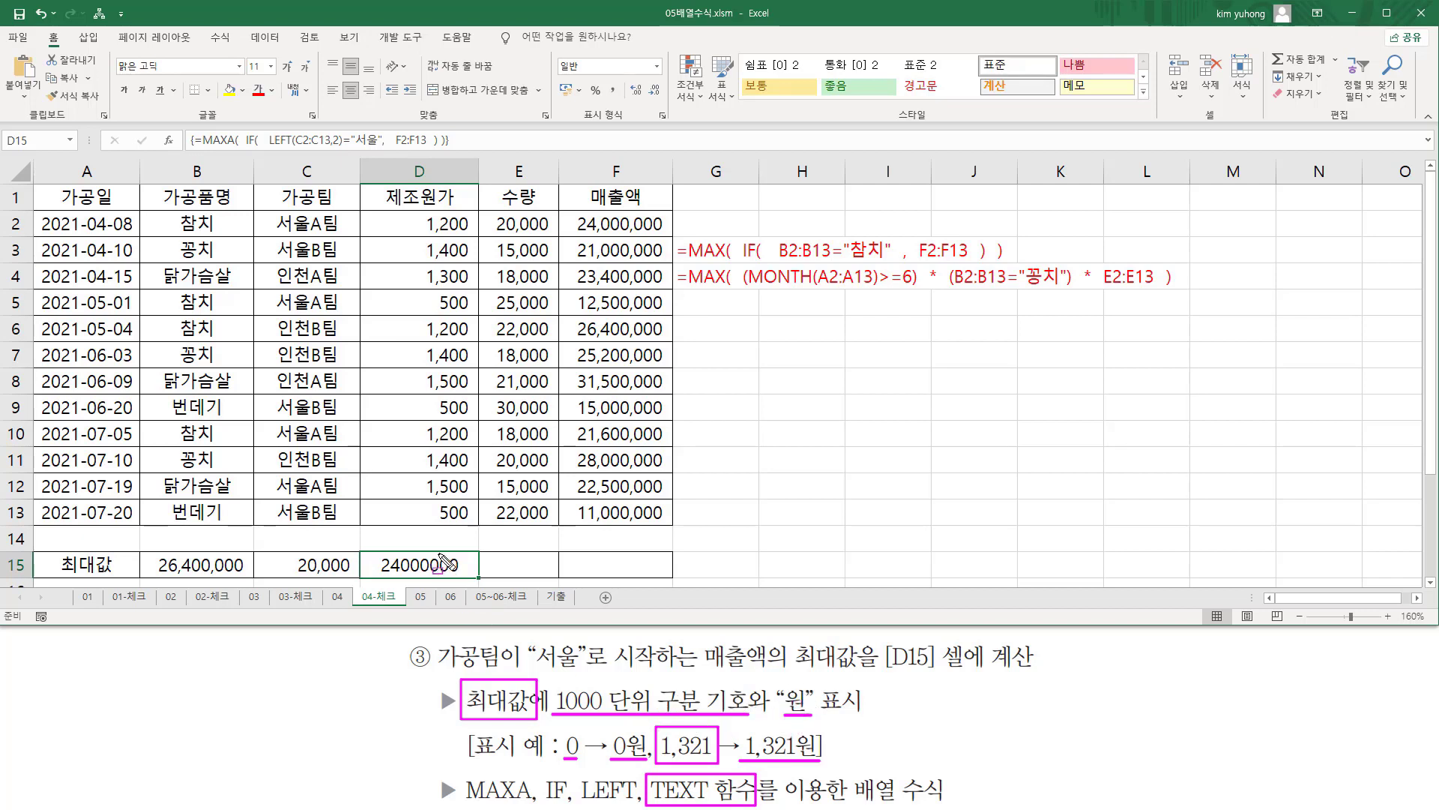
pyautogui.press('Escape')
# Reopen D15's formula for editing and wrap the MAXA expression in a TEXT function.
pyautogui.doubleClick(414, 565)
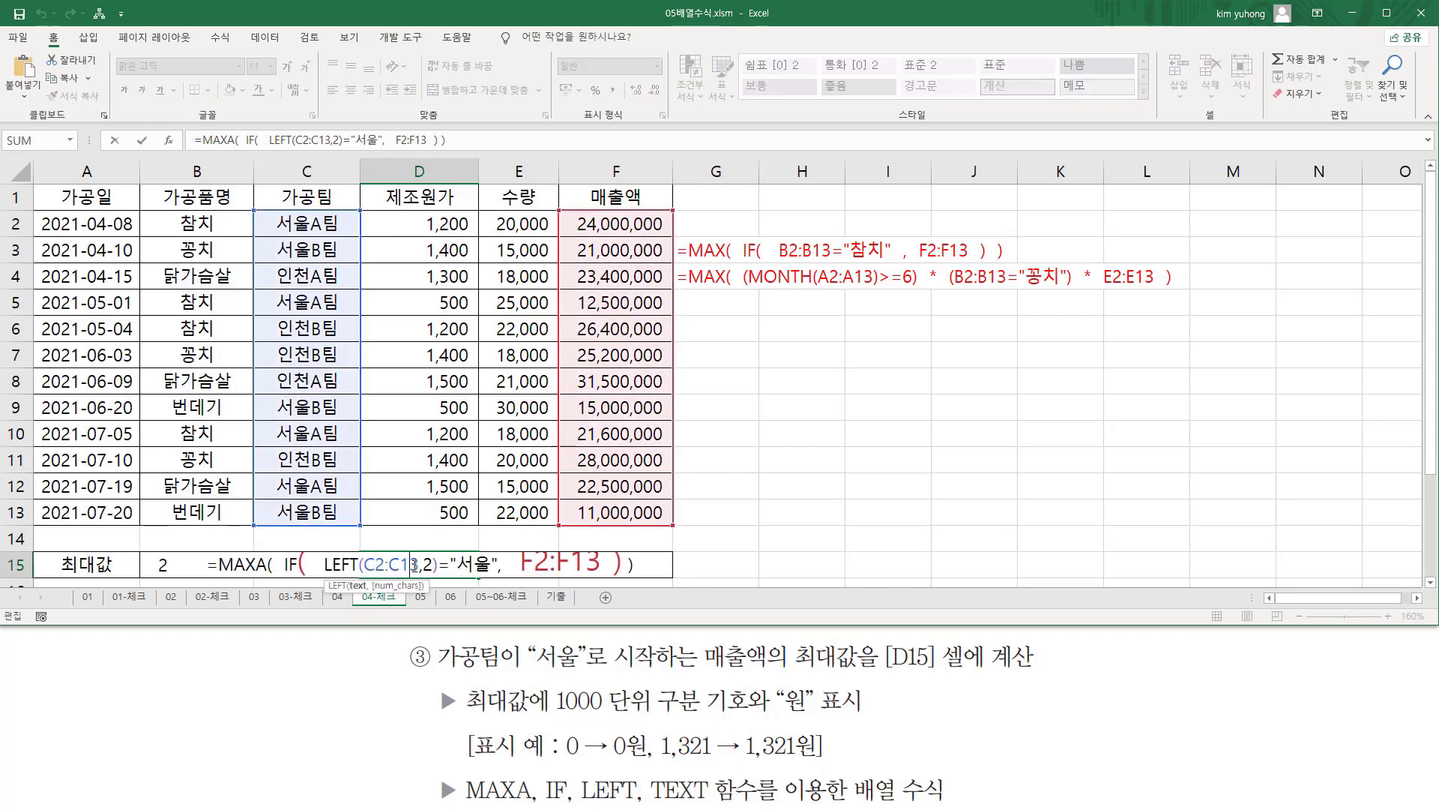
pyautogui.click(219, 564)
pyautogui.write('ㅅㄷ')
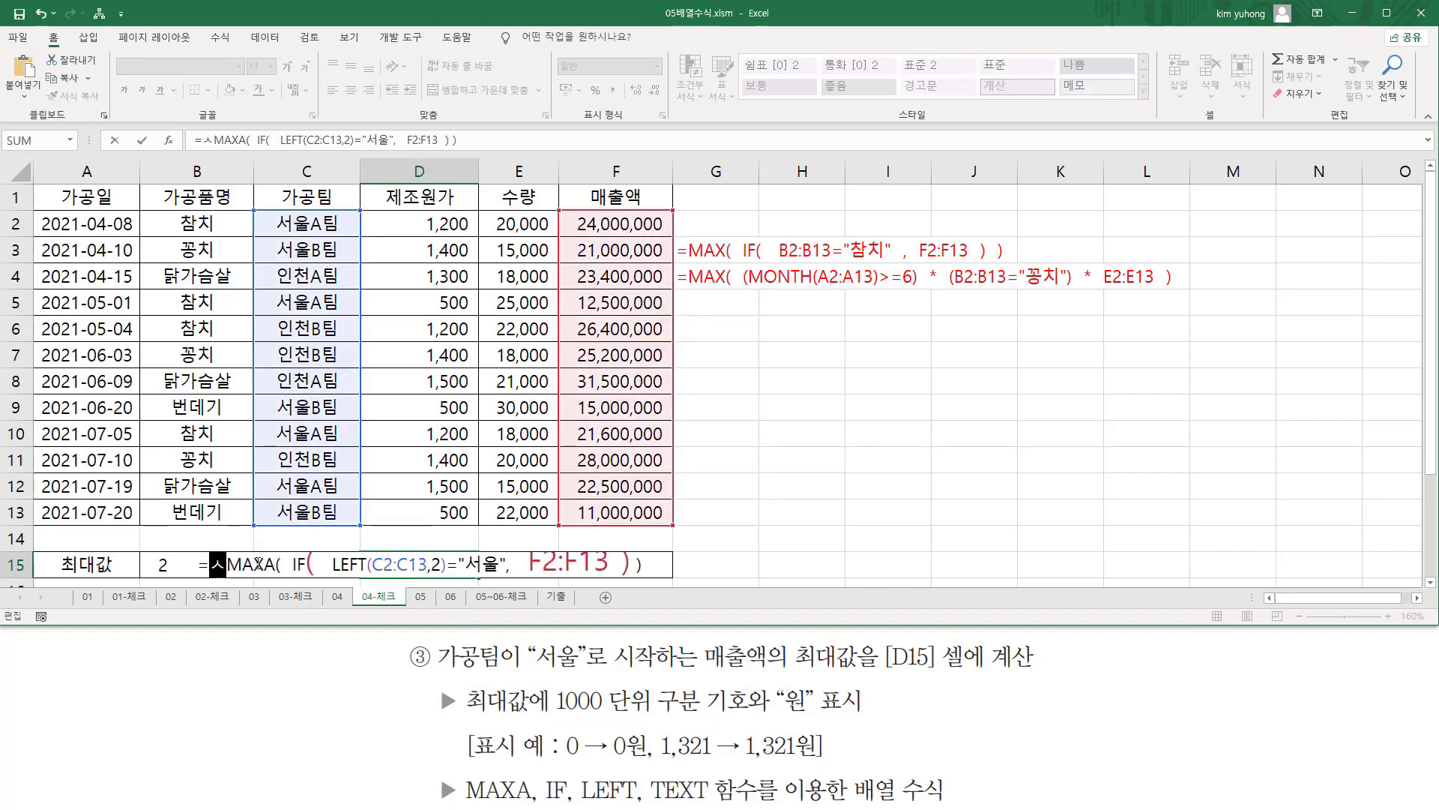
pyautogui.press('BackSpace')
pyautogui.press('BackSpace')
pyautogui.write('te')
pyautogui.press('Tab')
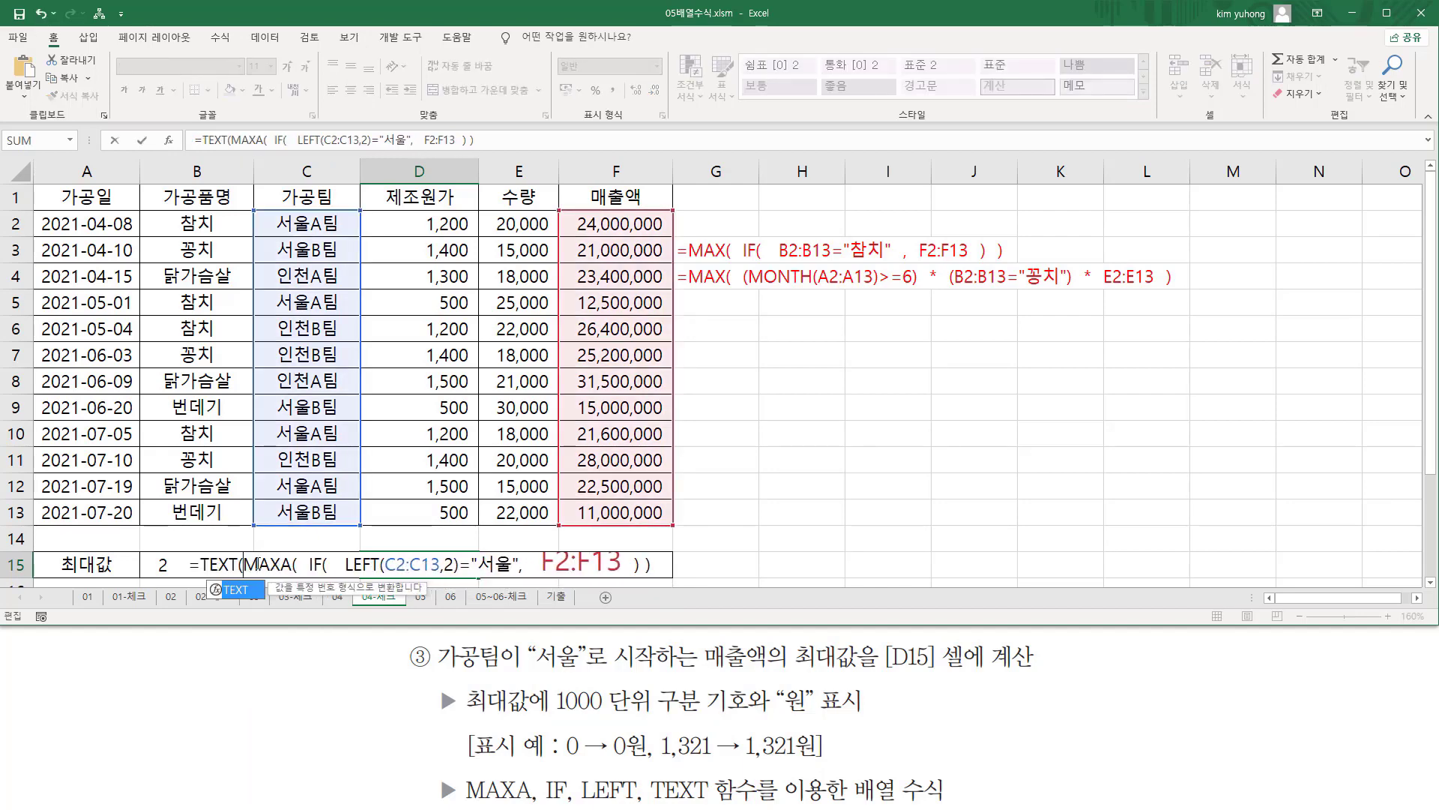
pyautogui.hotkey('shift', 'End')
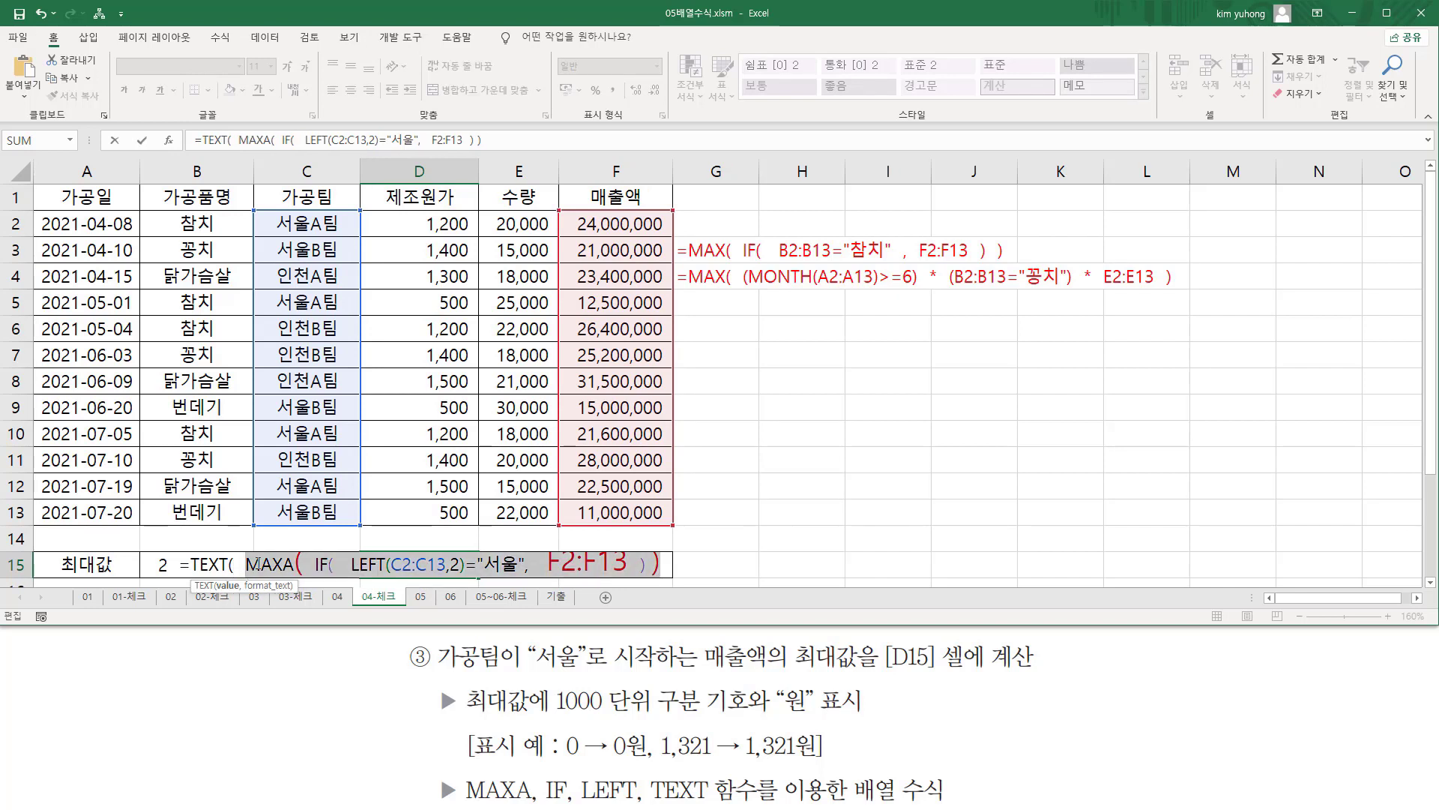
# Give TEXT the format "#,##0원", close its parenthesis and enter D15's formula as an array formula.
pyautogui.press('End')
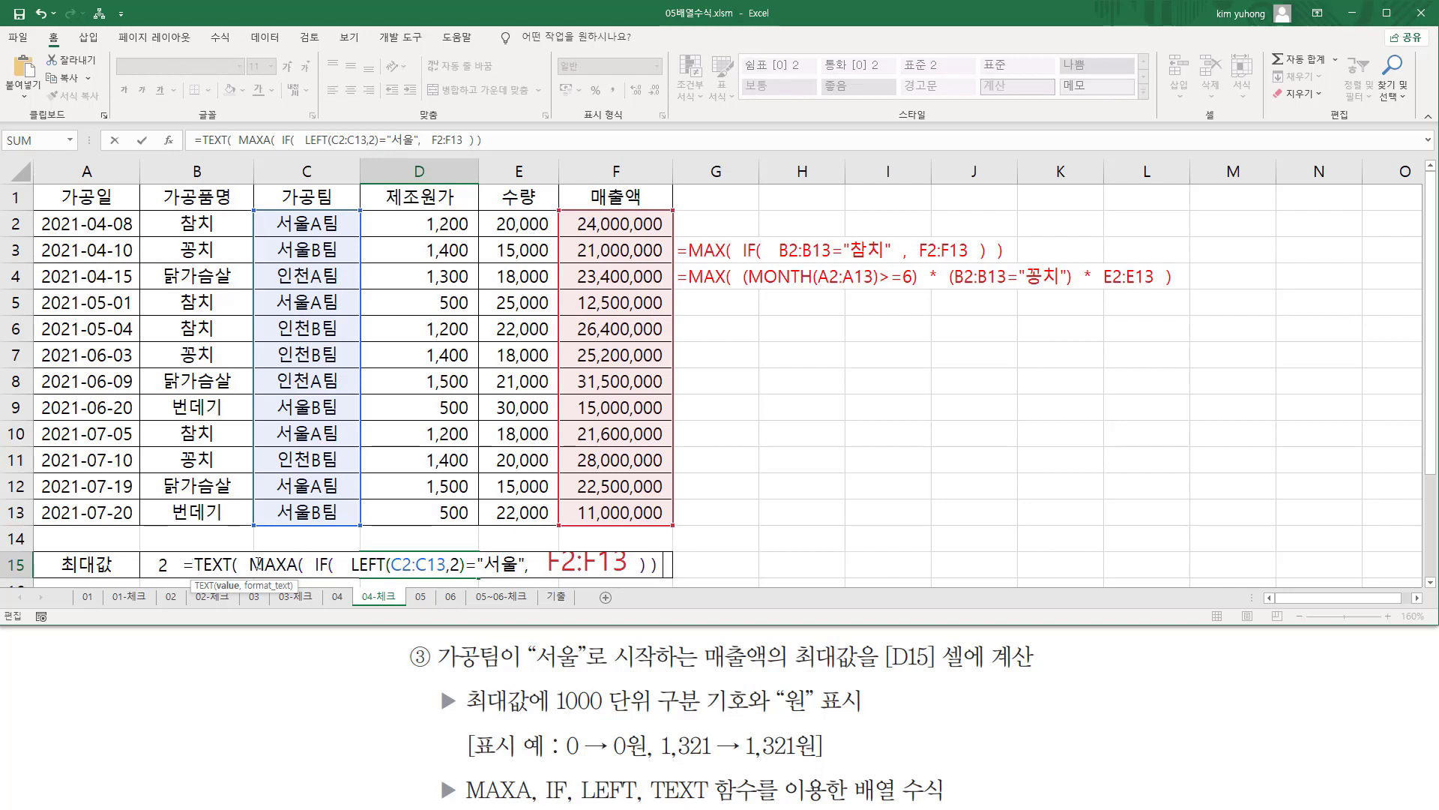
pyautogui.write(',')
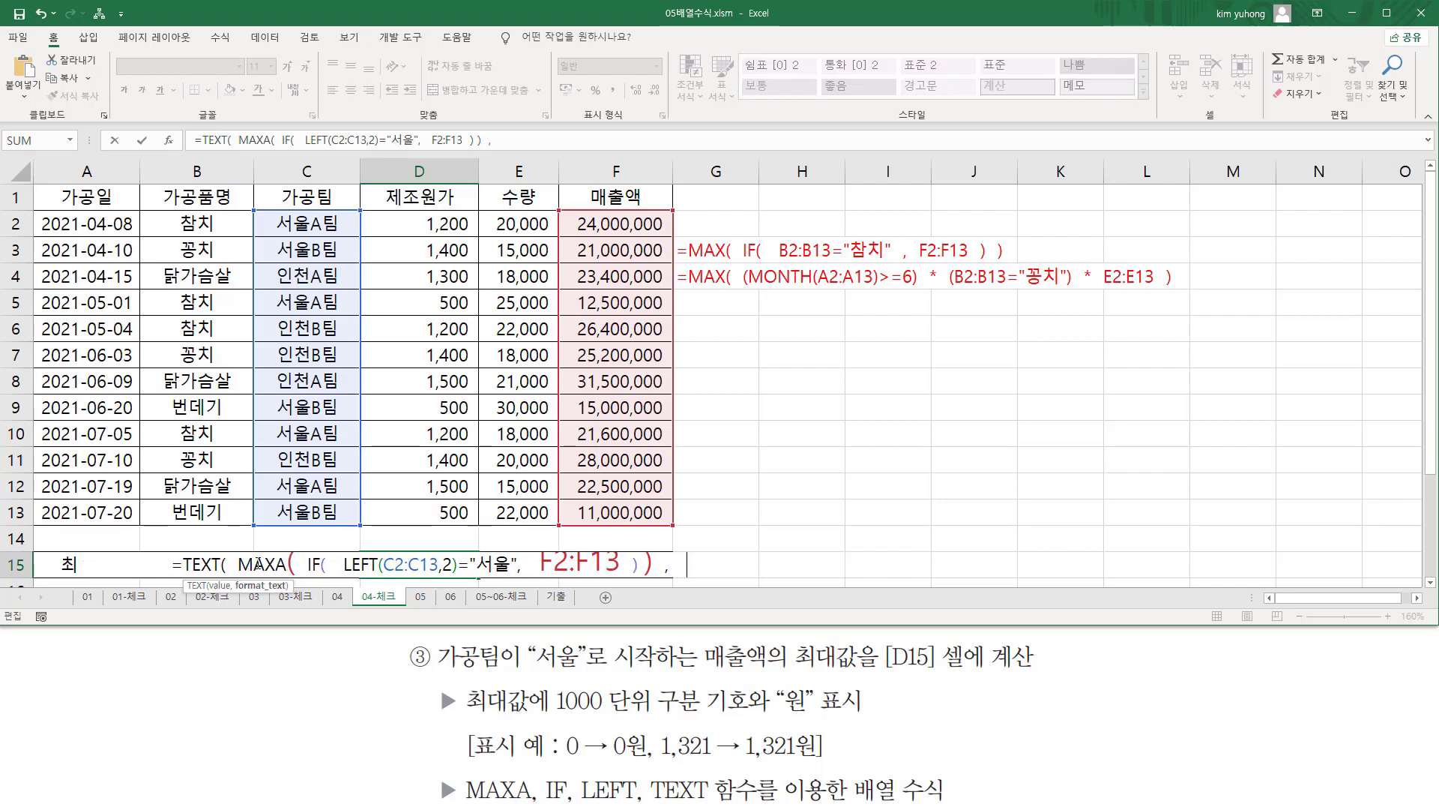
pyautogui.write('  "')
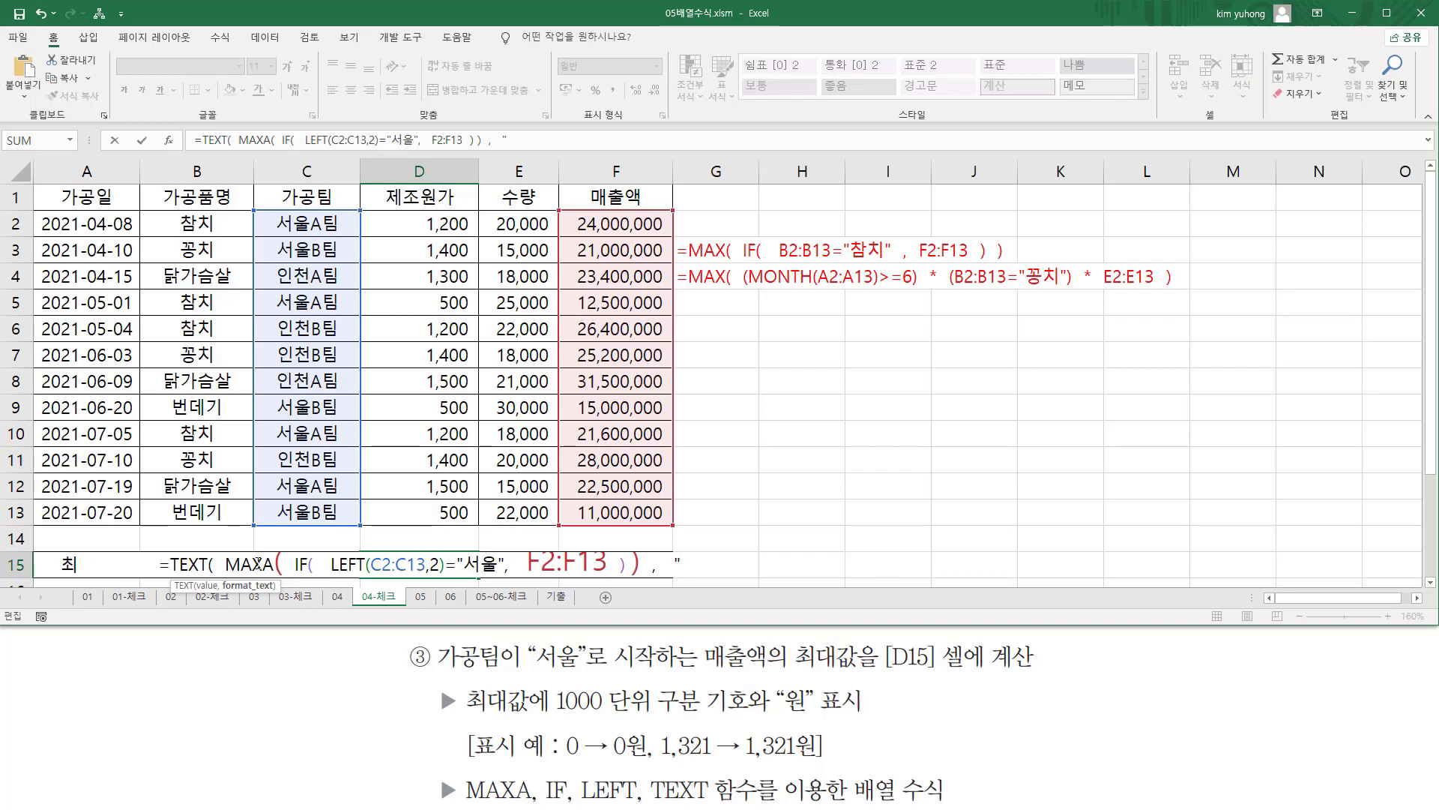
pyautogui.write('#,##0')
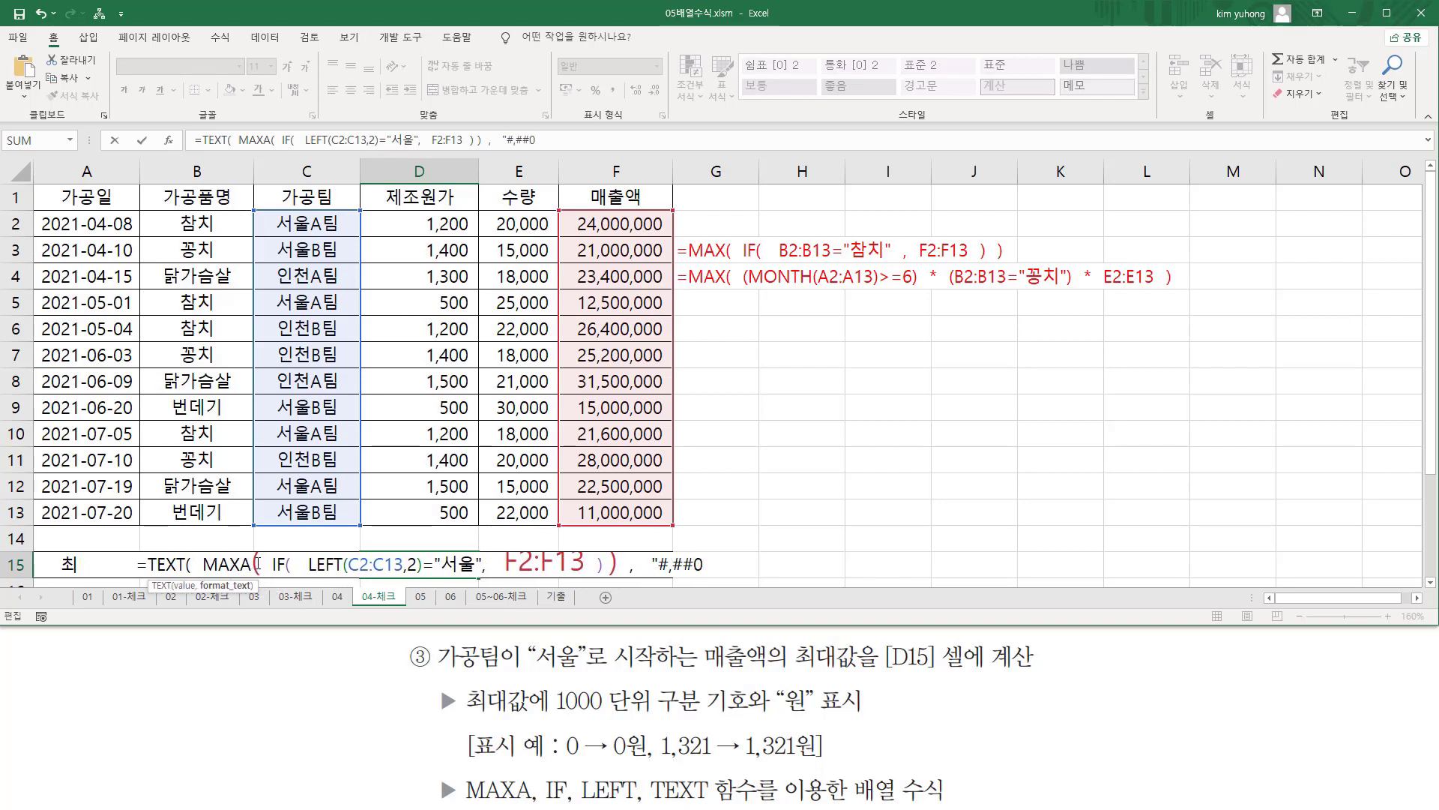
pyautogui.write('원"')
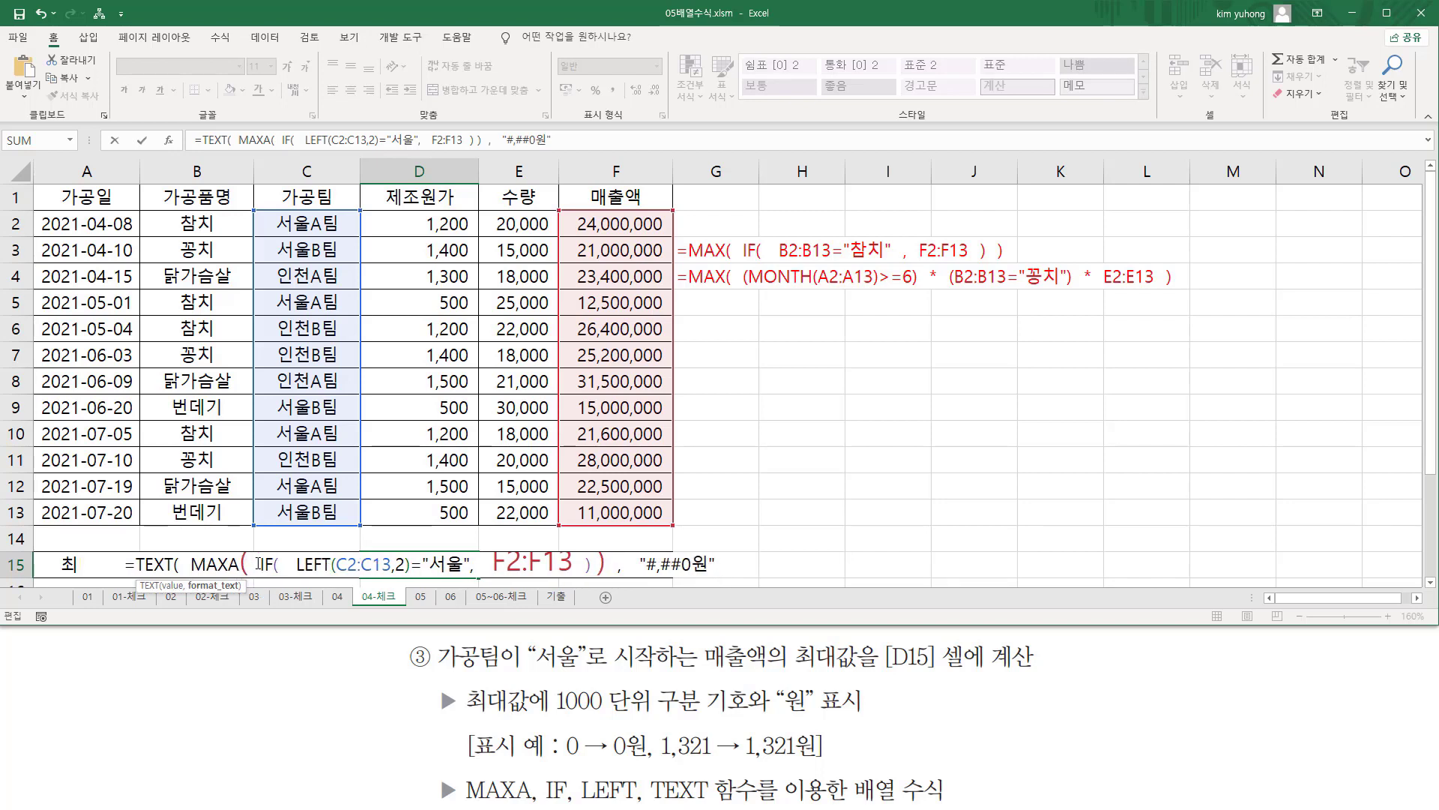
pyautogui.write('  )')
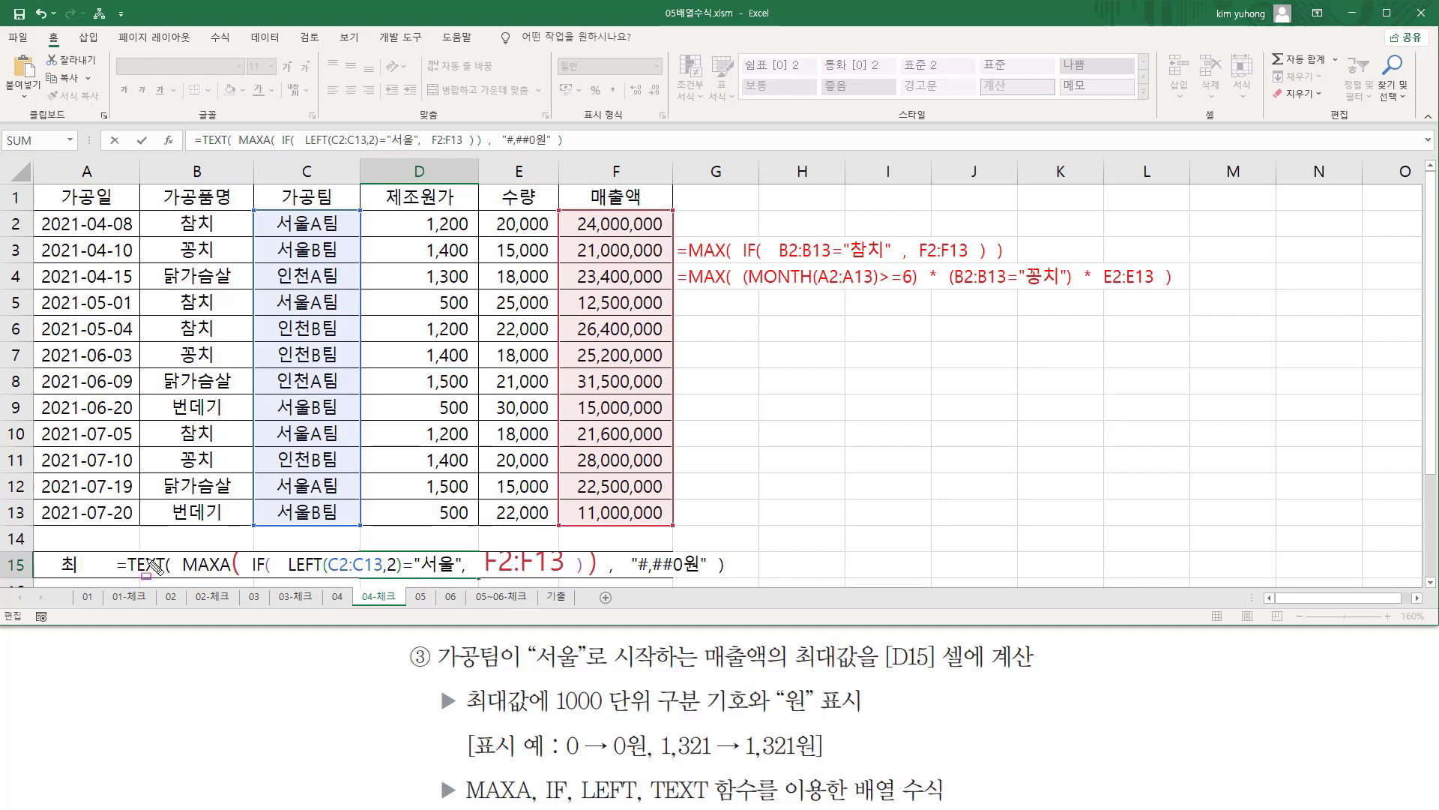
pyautogui.moveTo(178, 539)
pyautogui.mouseDown()
pyautogui.moveTo(235, 582)
pyautogui.moveTo(706, 578)
pyautogui.mouseUp()
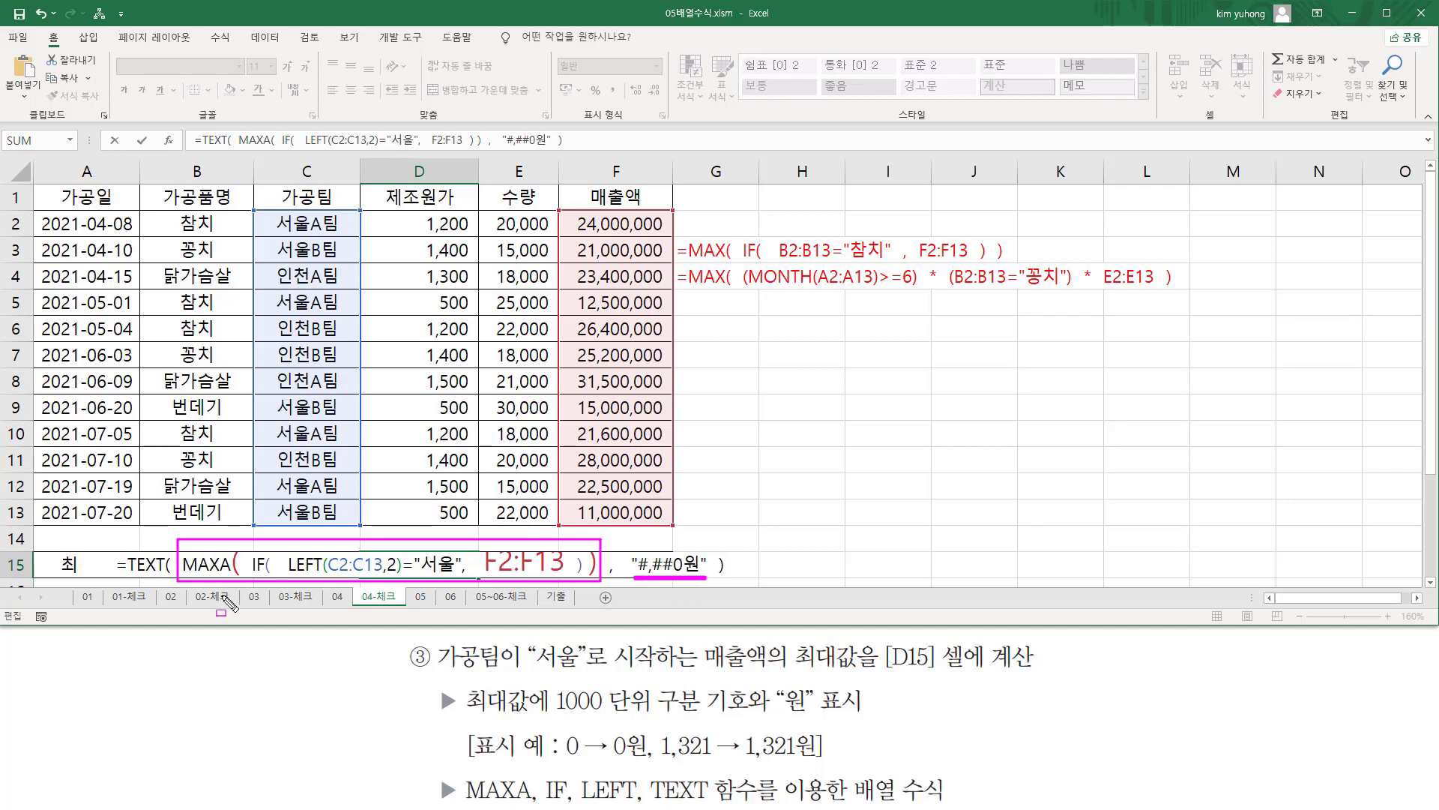
pyautogui.press('Escape')
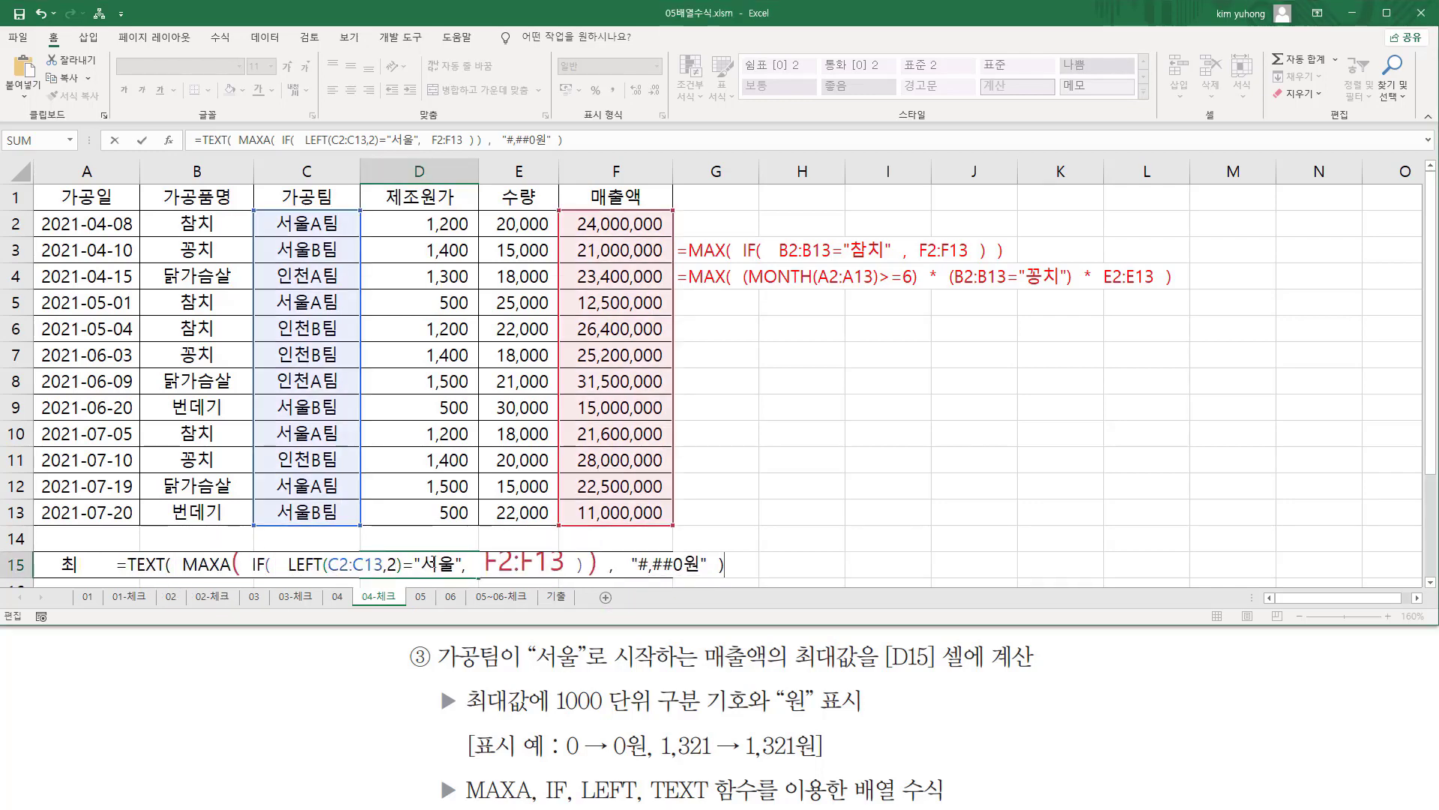
pyautogui.hotkey('ctrl', 'shift', 'Return')
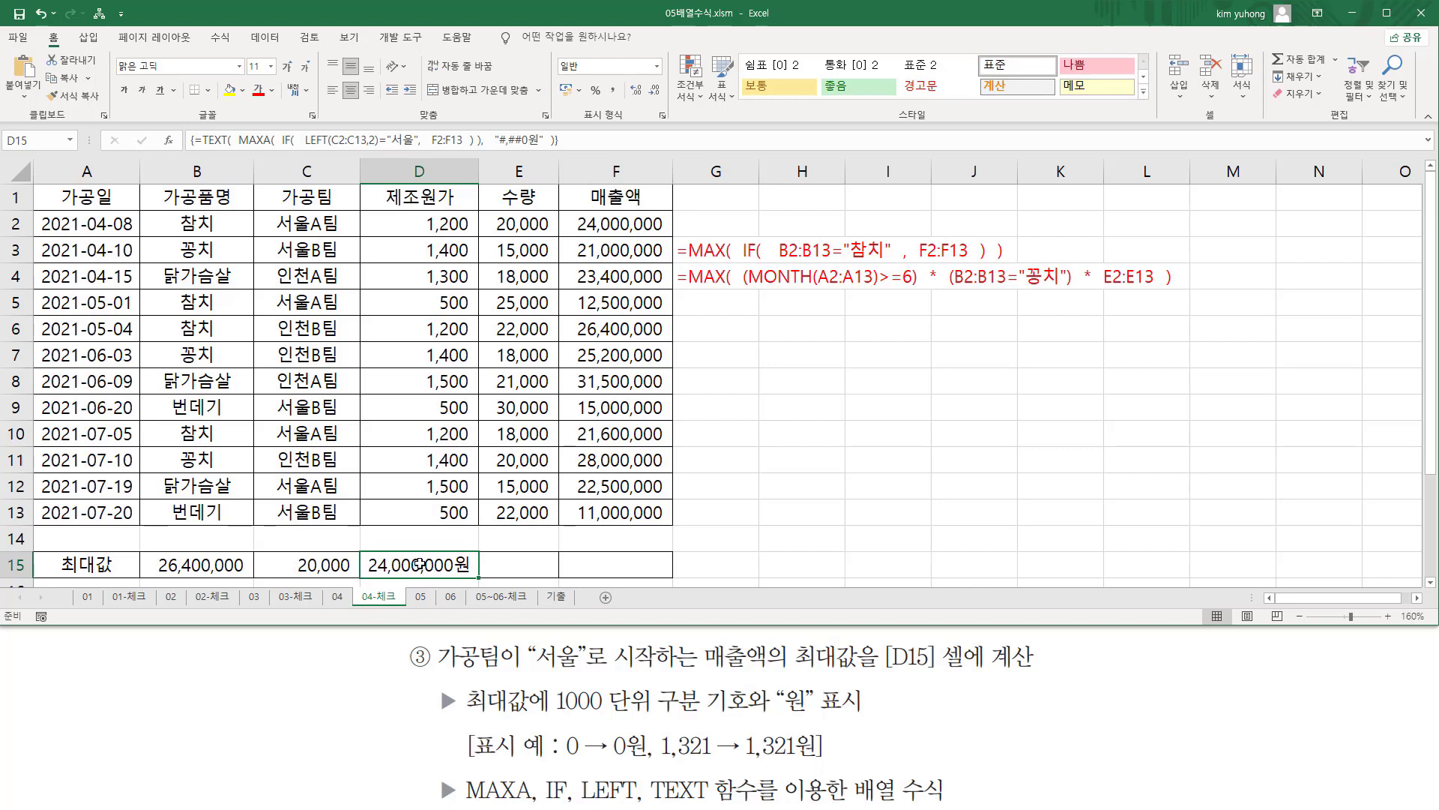
# Paste the TEXT and MAXA formula into G5 as plain text with a leading apostrophe.
pyautogui.click(716, 304)
pyautogui.write("'")
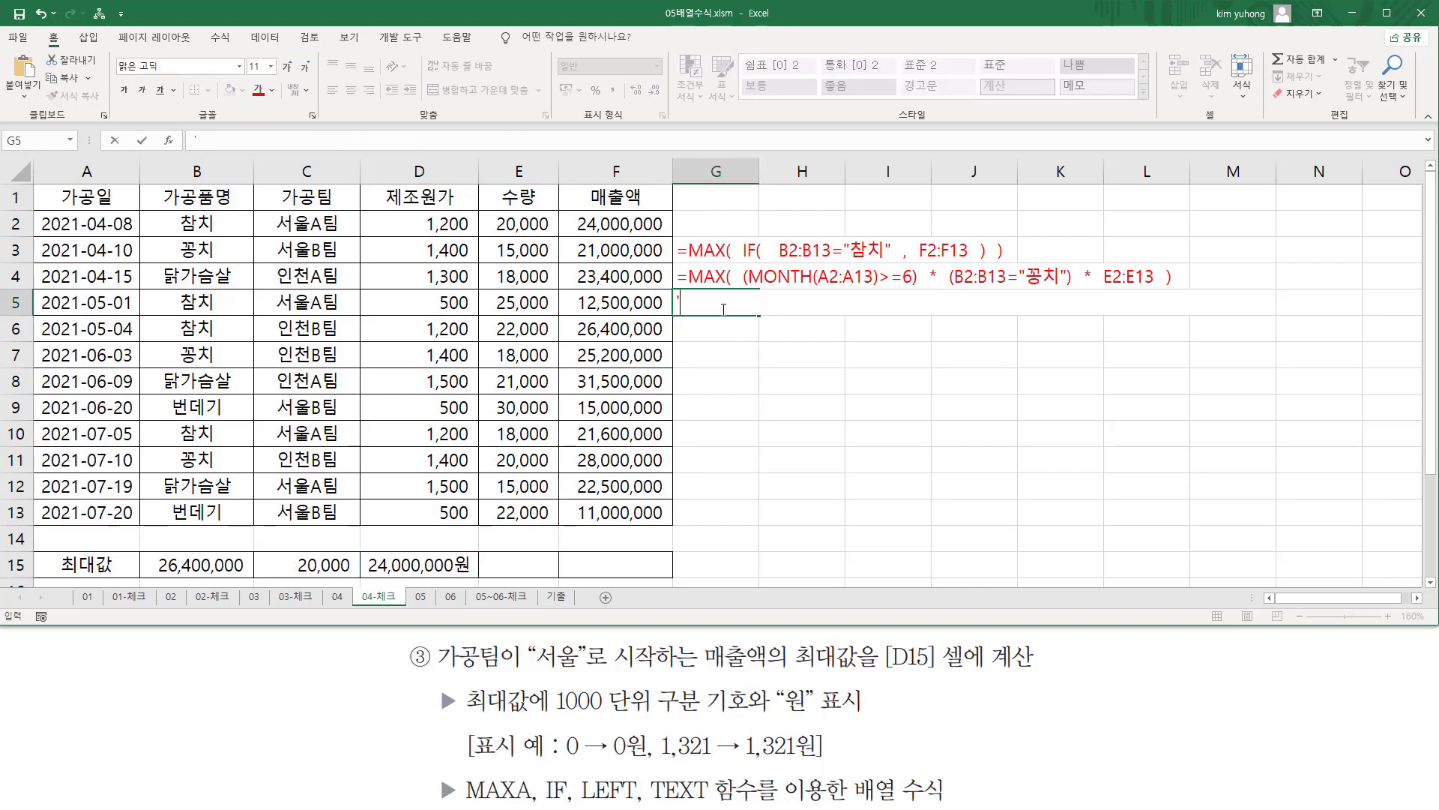
pyautogui.write('=TEXT(  MAXA(  IF(   LEFT(C2:C13,2)="서울",   F2:F13  ) ),   "#,##0원"  )')
pyautogui.press('Return')
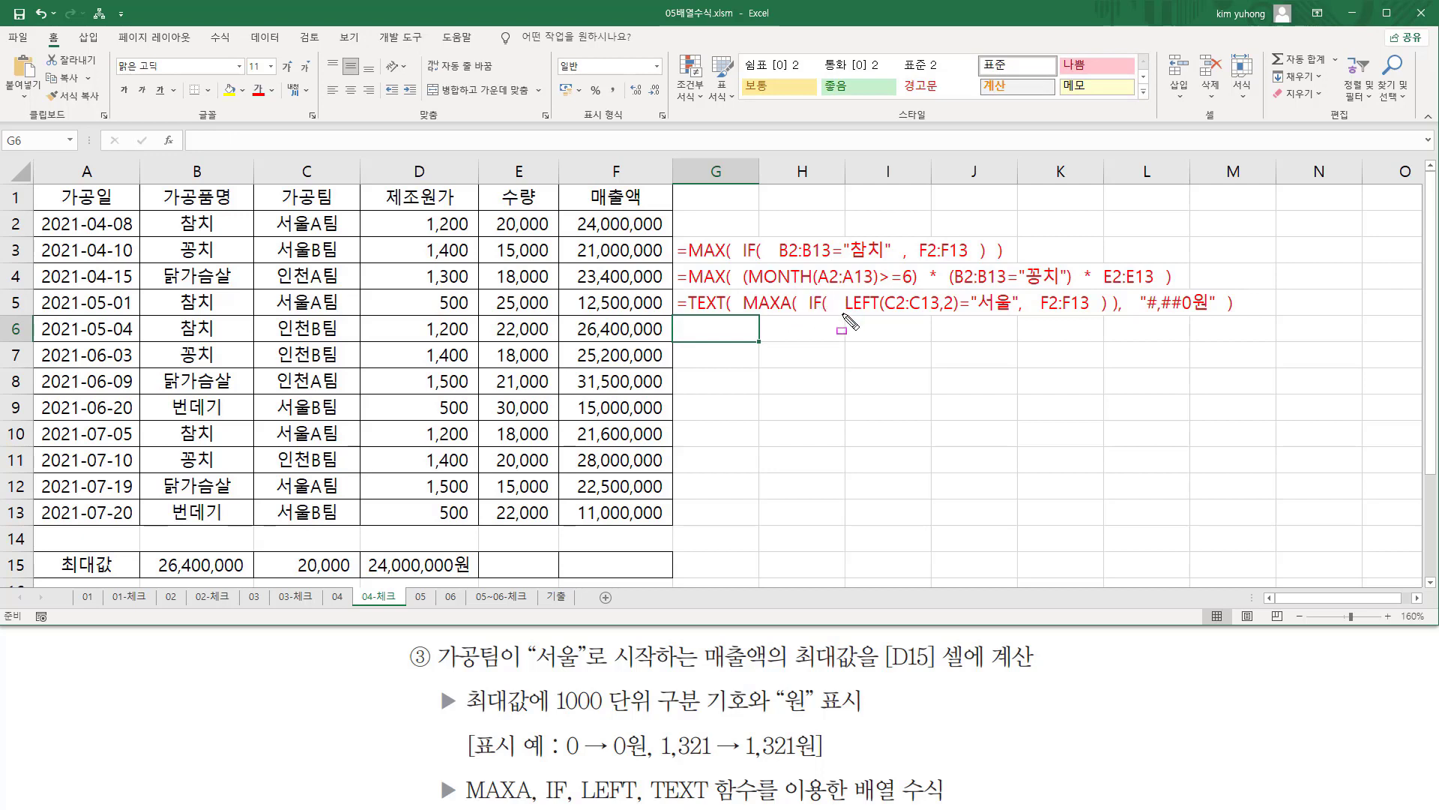
pyautogui.moveTo(840, 314); pyautogui.dragTo(1009, 314)
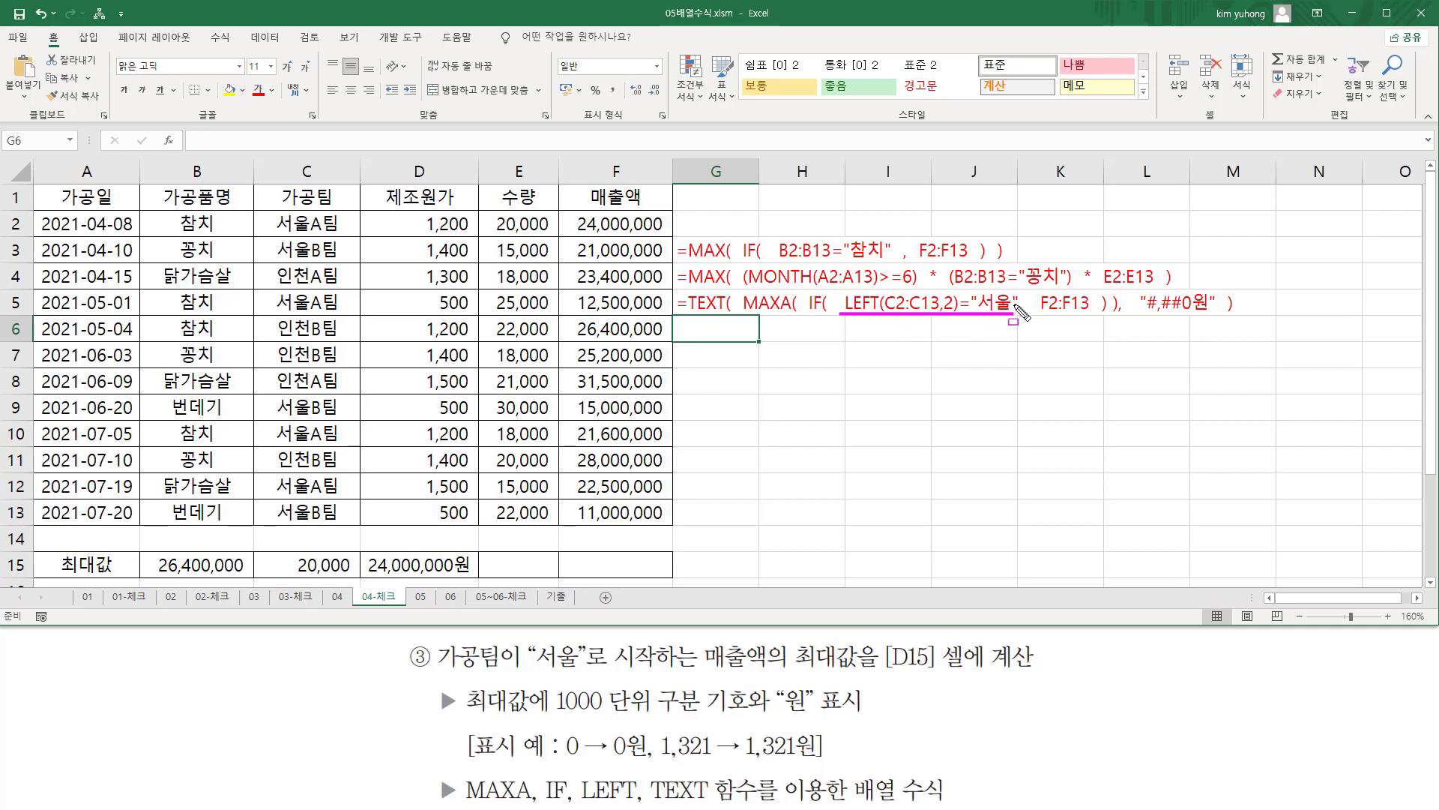
pyautogui.moveTo(1014, 303)
pyautogui.mouseDown()
pyautogui.moveTo(1029, 318)
pyautogui.moveTo(1094, 317)
pyautogui.mouseUp()
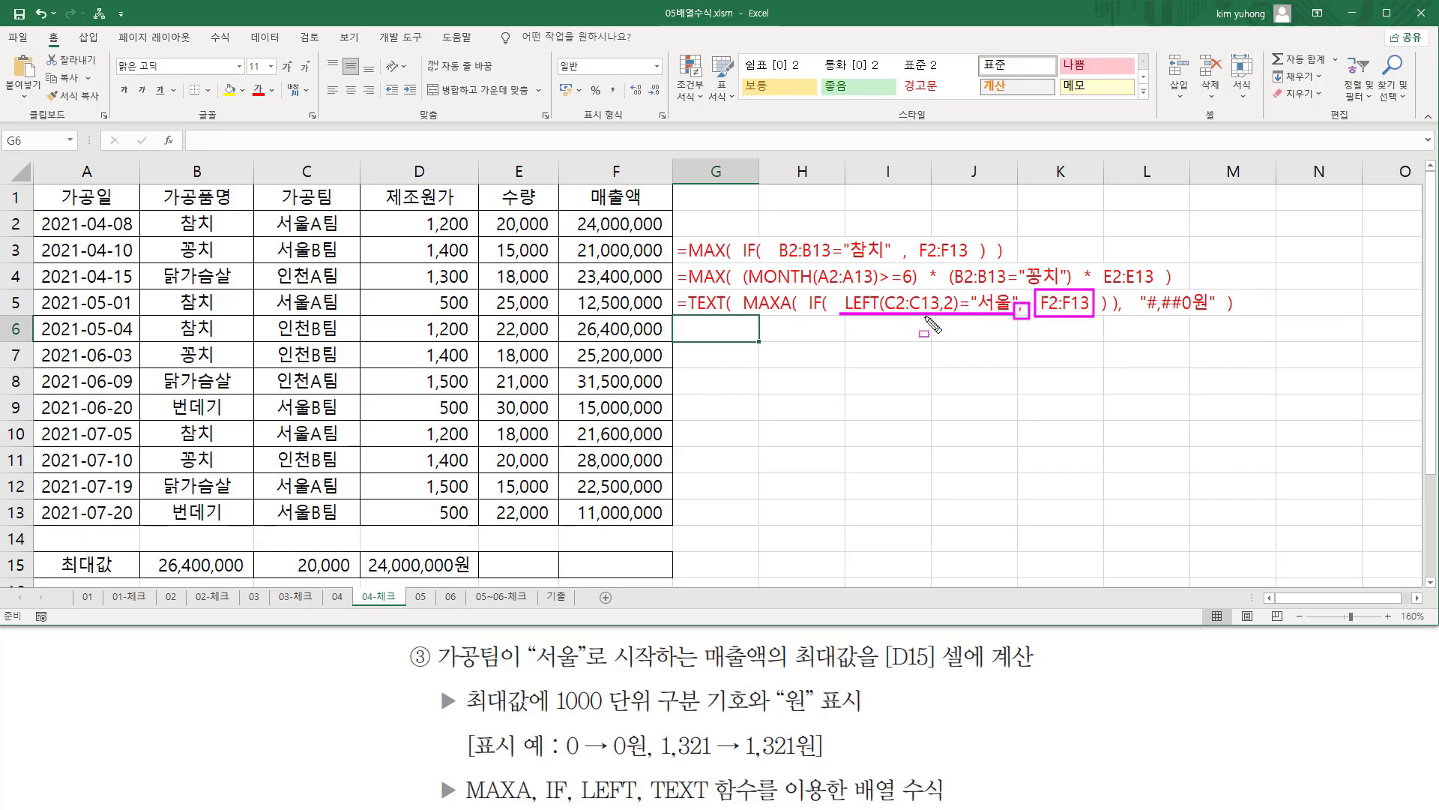
pyautogui.press('Escape')
pyautogui.moveTo(740, 287)
pyautogui.mouseDown()
pyautogui.moveTo(757, 322)
pyautogui.moveTo(1118, 322)
pyautogui.mouseUp()
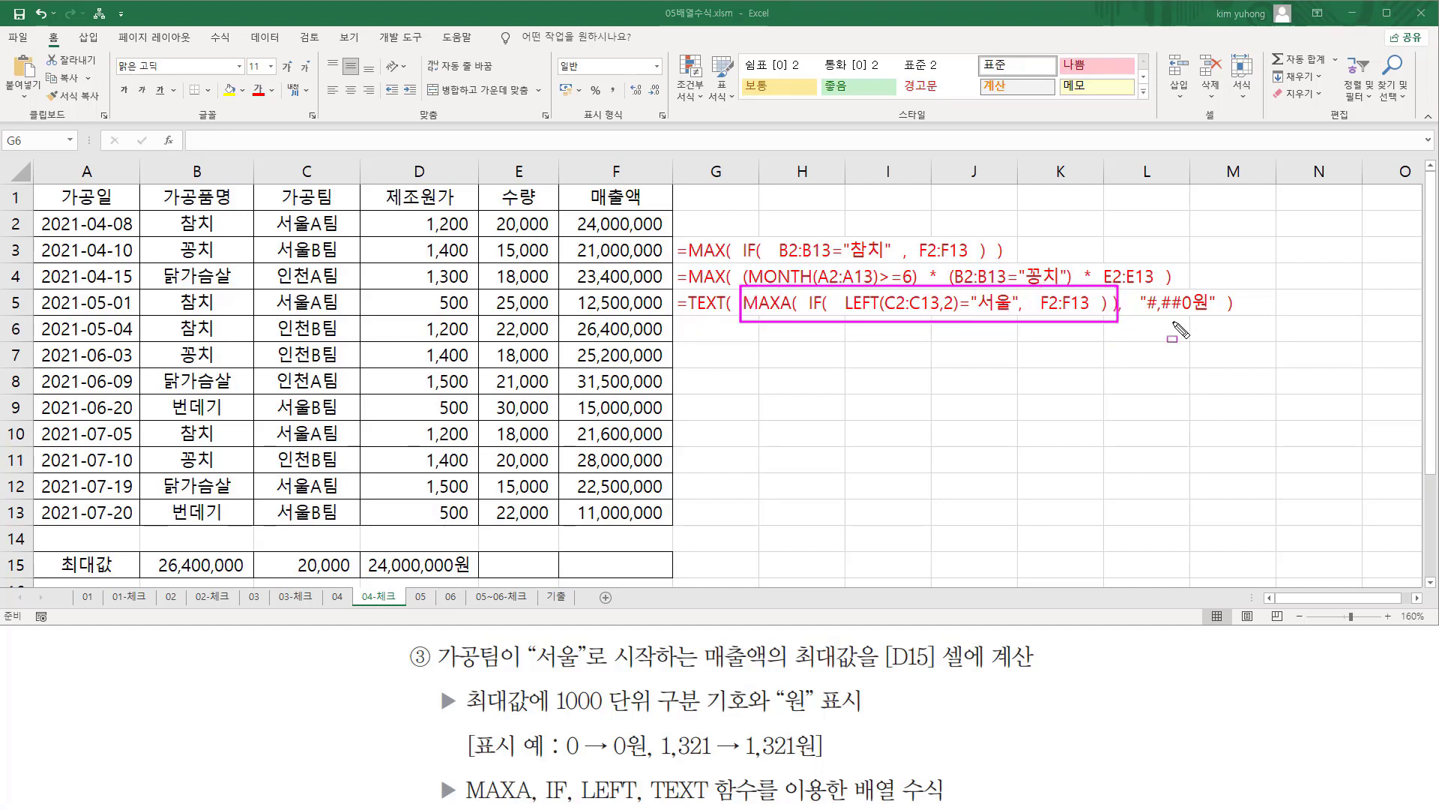
pyautogui.moveTo(1145, 316); pyautogui.dragTo(1213, 315)
pyautogui.moveTo(684, 315); pyautogui.dragTo(721, 316)
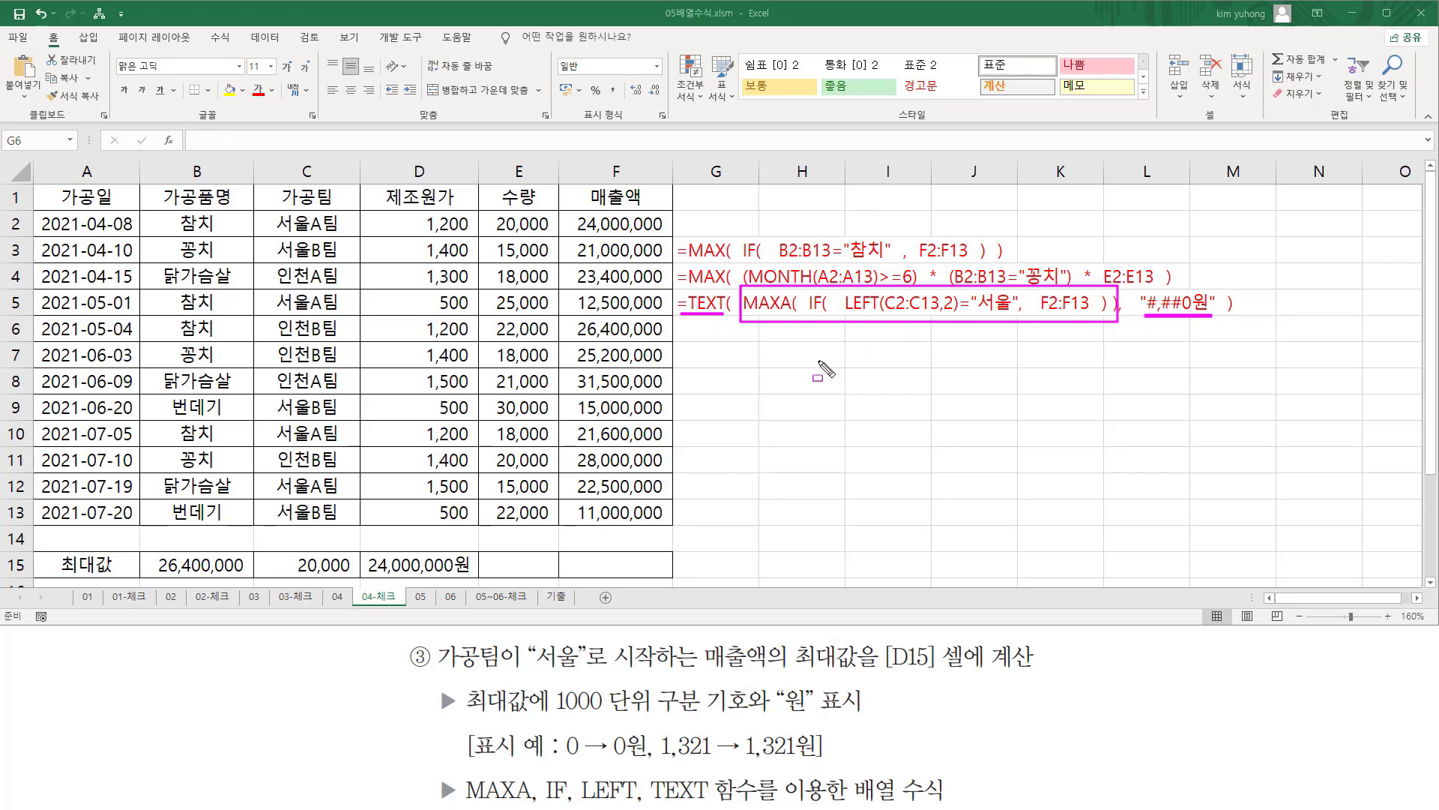
pyautogui.press('Escape')
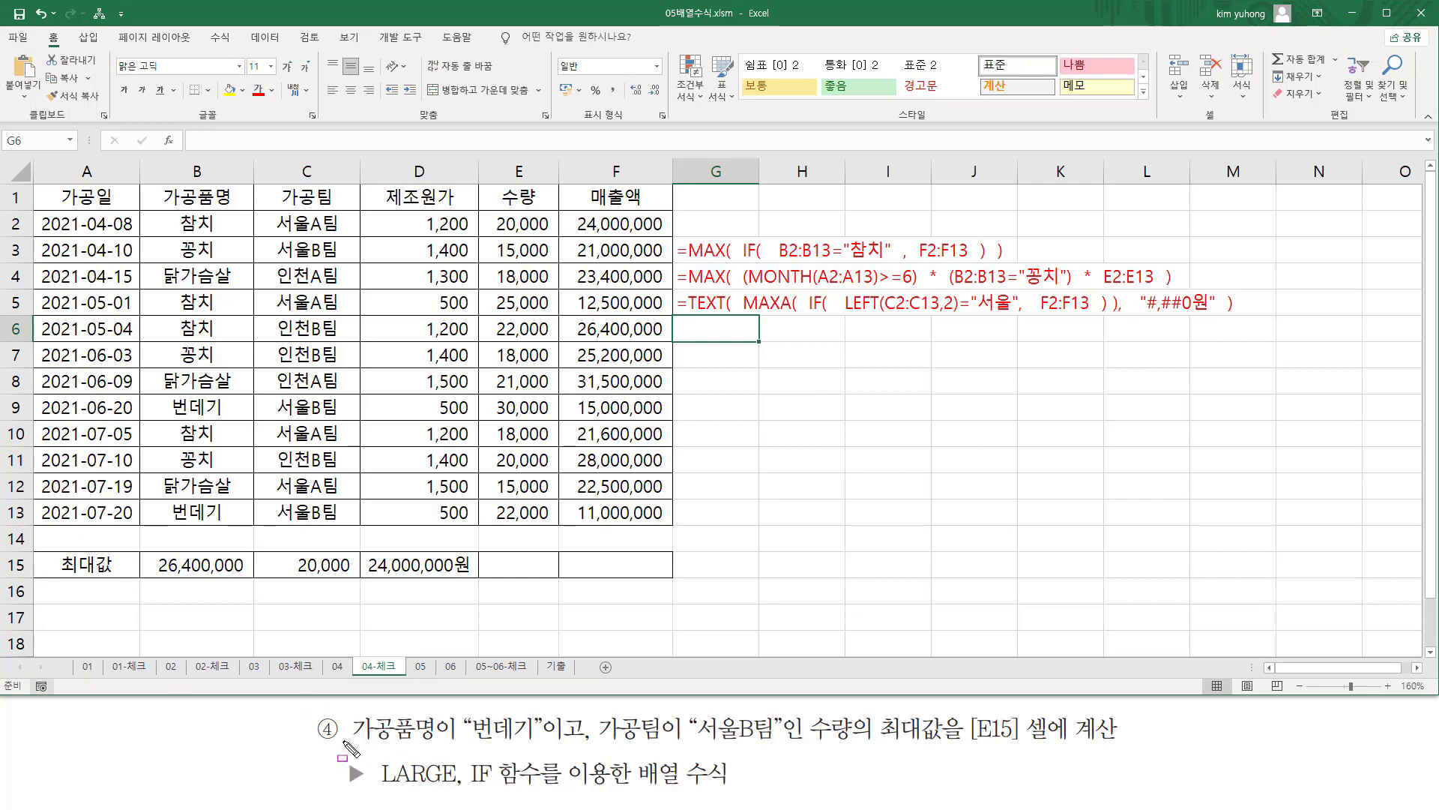
pyautogui.moveTo(343, 743)
pyautogui.mouseDown()
pyautogui.moveTo(552, 744)
pyautogui.moveTo(543, 709)
pyautogui.mouseUp()
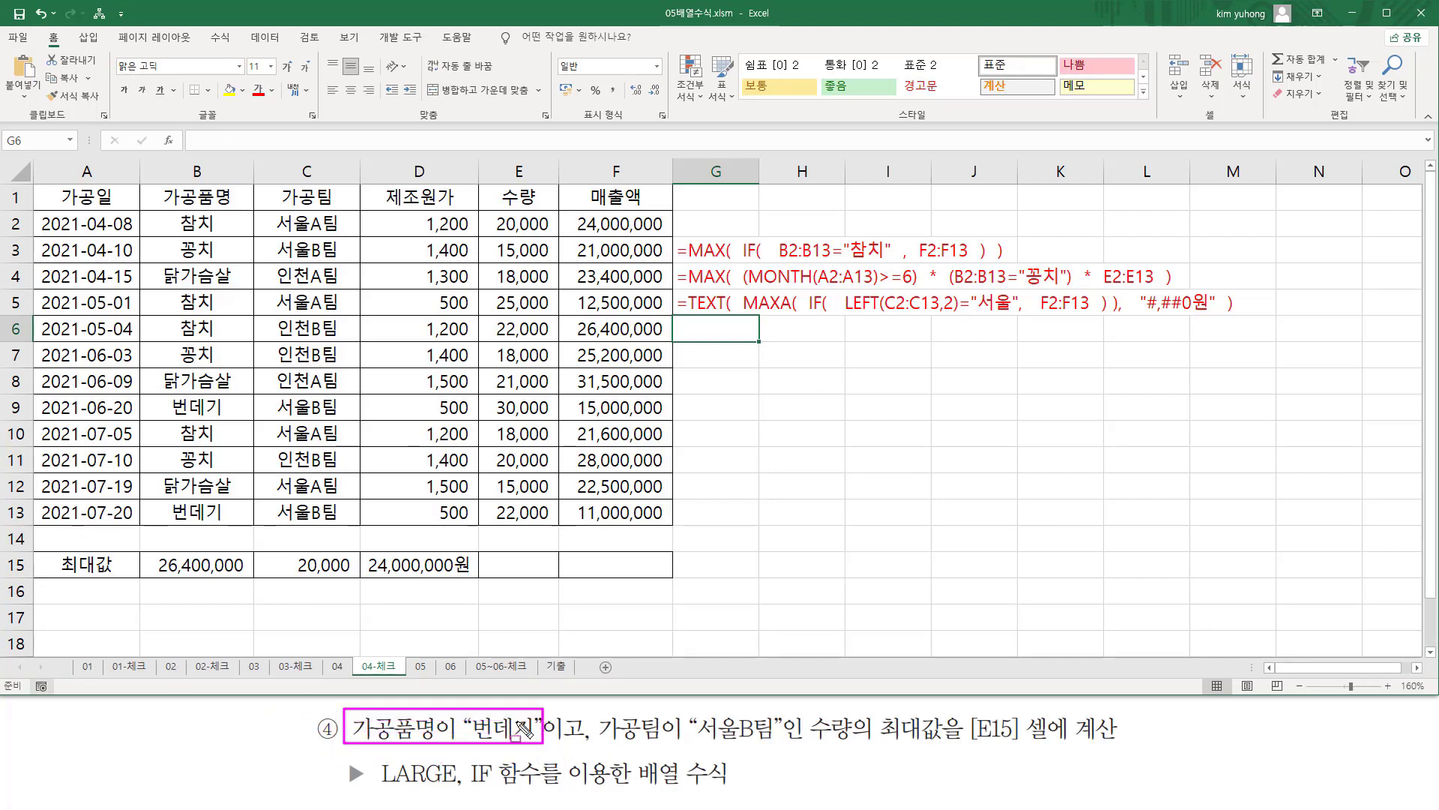
pyautogui.moveTo(150, 213)
pyautogui.mouseDown()
pyautogui.moveTo(238, 541)
pyautogui.moveTo(249, 527)
pyautogui.mouseUp()
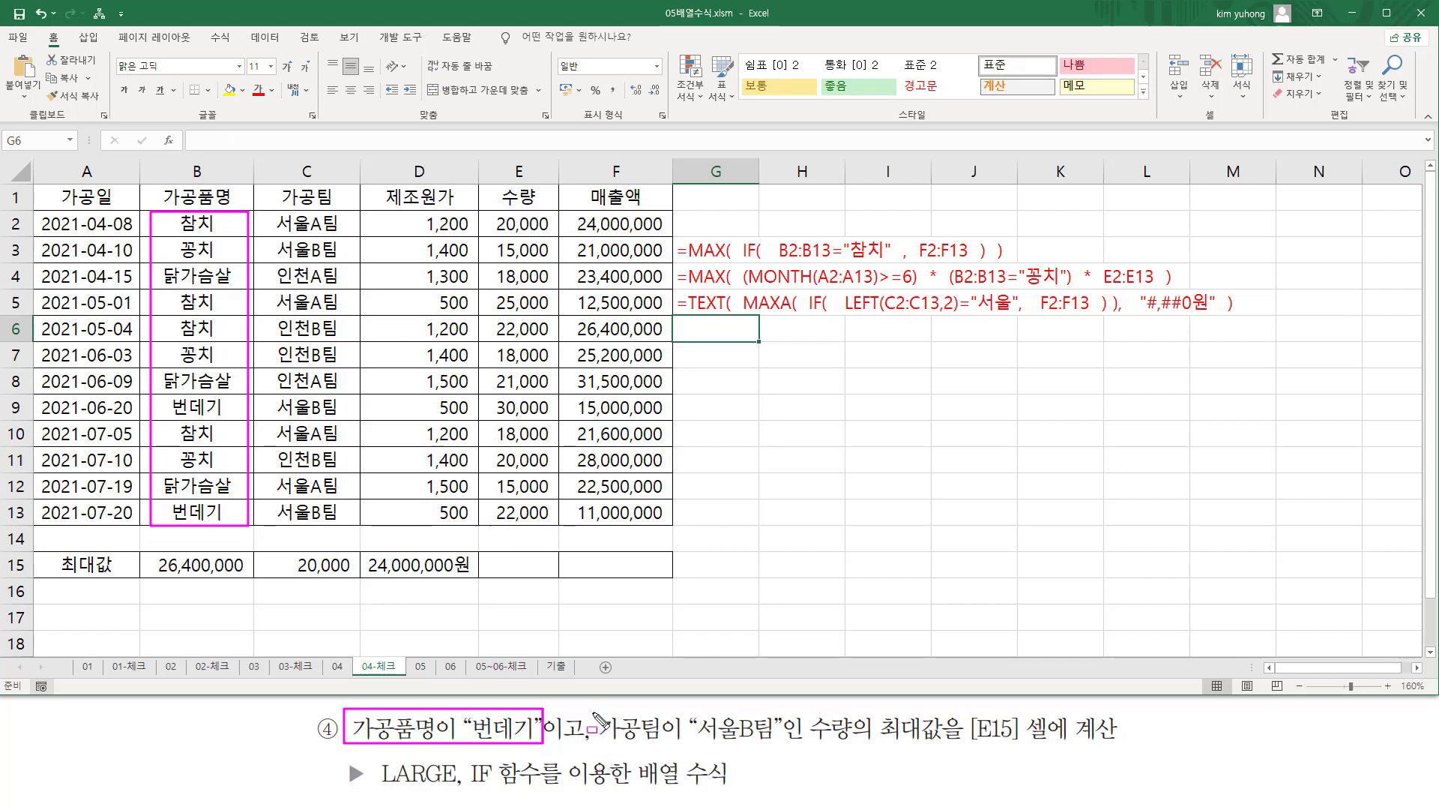
pyautogui.moveTo(594, 713)
pyautogui.mouseDown()
pyautogui.moveTo(592, 743)
pyautogui.moveTo(780, 750)
pyautogui.mouseUp()
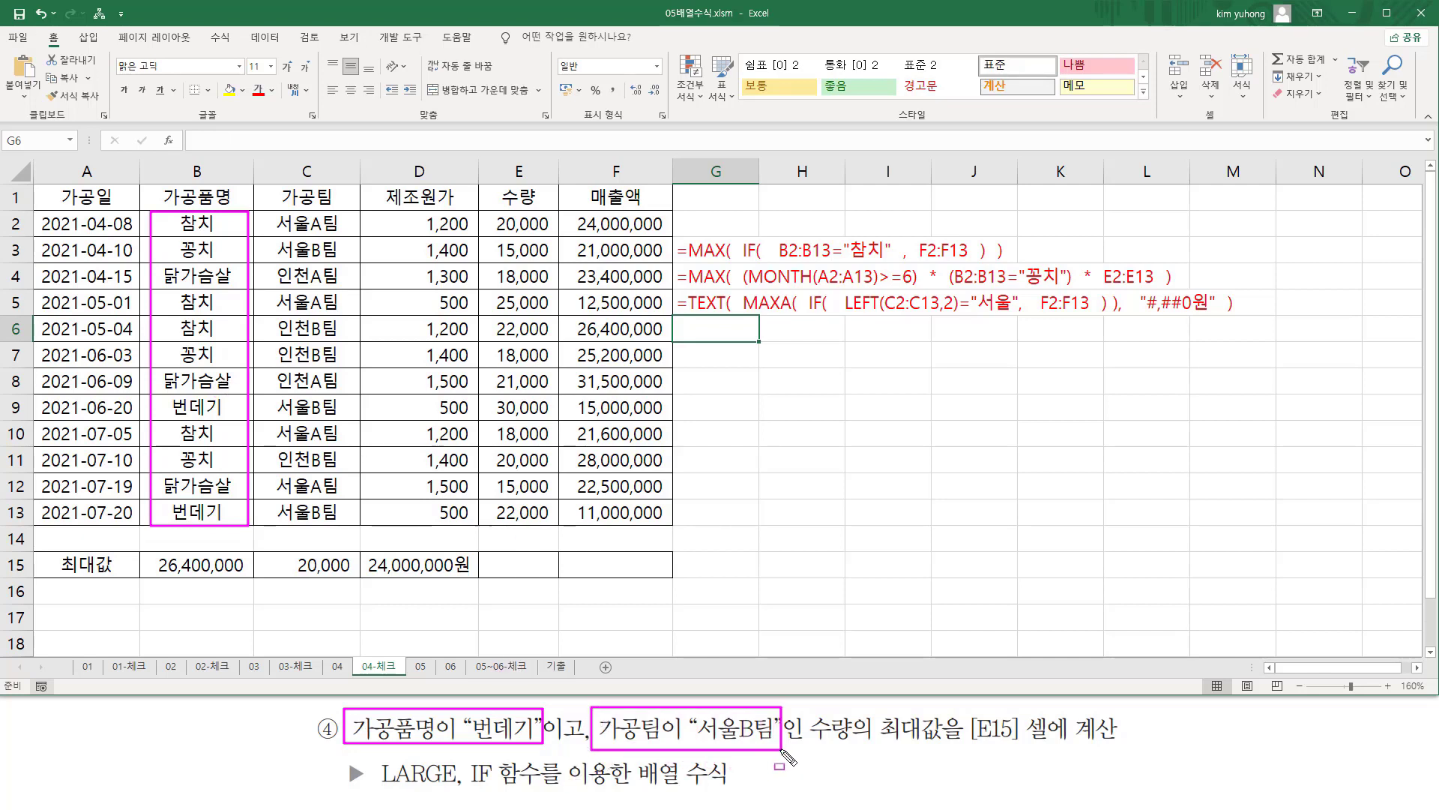
pyautogui.moveTo(267, 211)
pyautogui.mouseDown()
pyautogui.moveTo(267, 344)
pyautogui.moveTo(353, 524)
pyautogui.mouseUp()
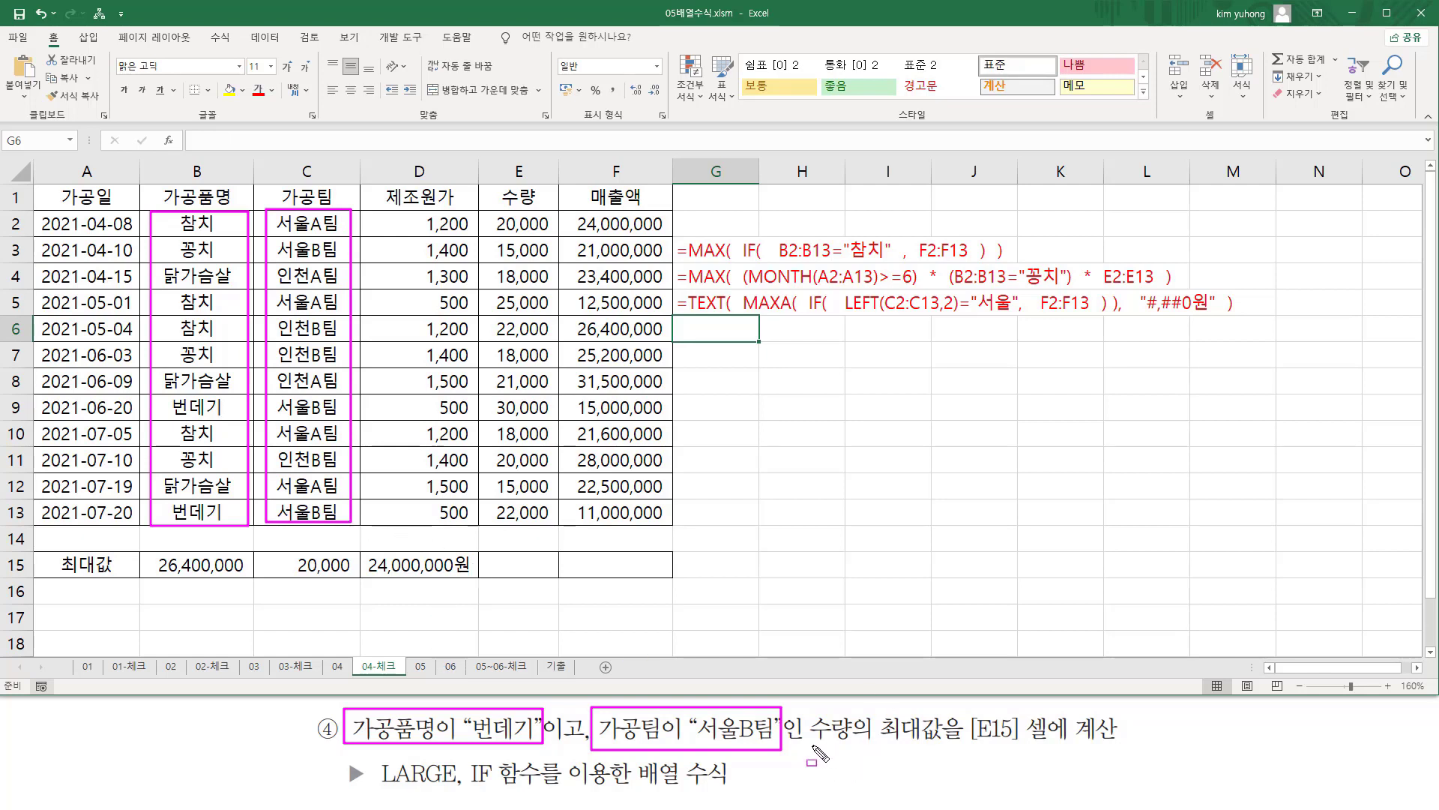
pyautogui.moveTo(813, 745)
pyautogui.mouseDown()
pyautogui.moveTo(943, 744)
pyautogui.moveTo(950, 710)
pyautogui.mouseUp()
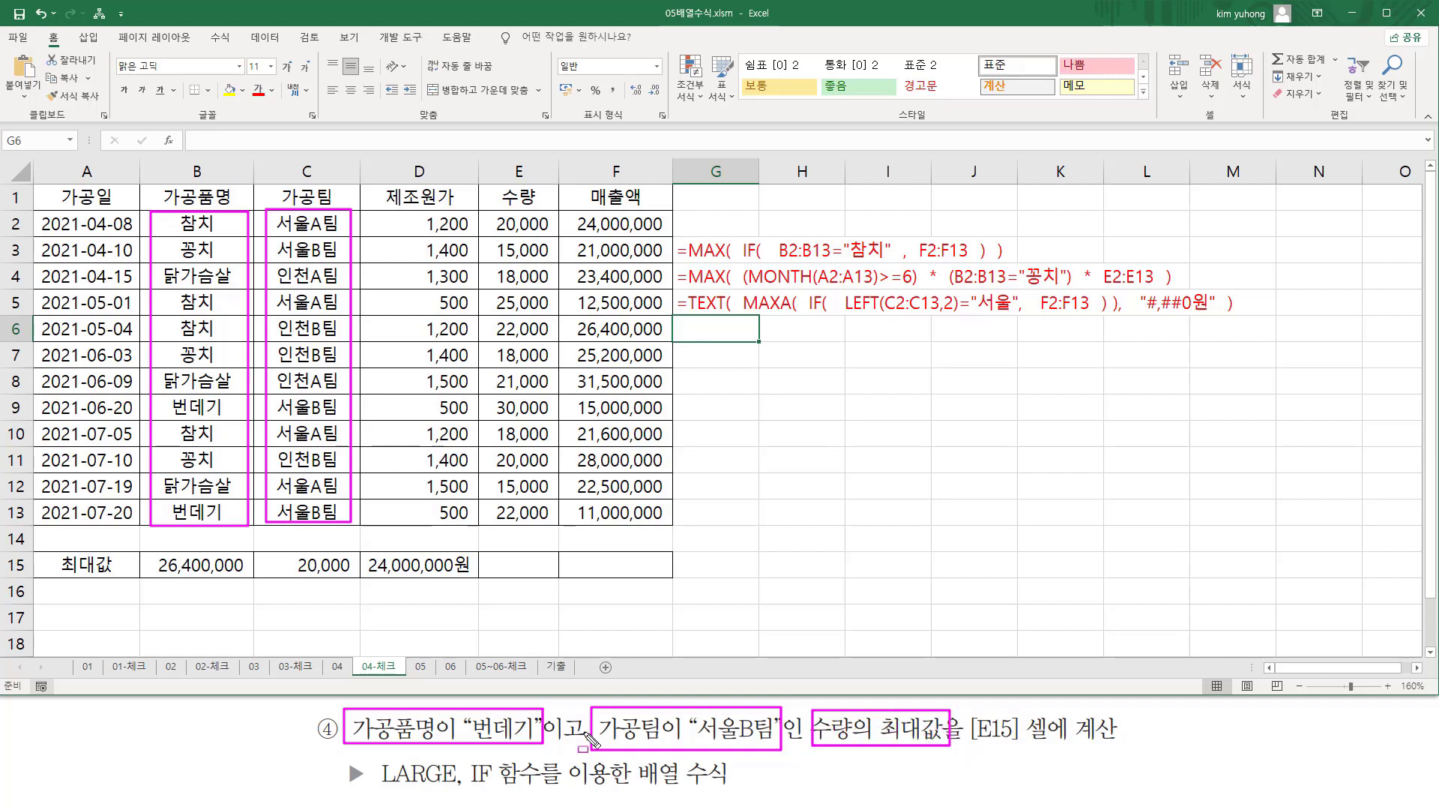
pyautogui.moveTo(375, 787); pyautogui.dragTo(493, 789)
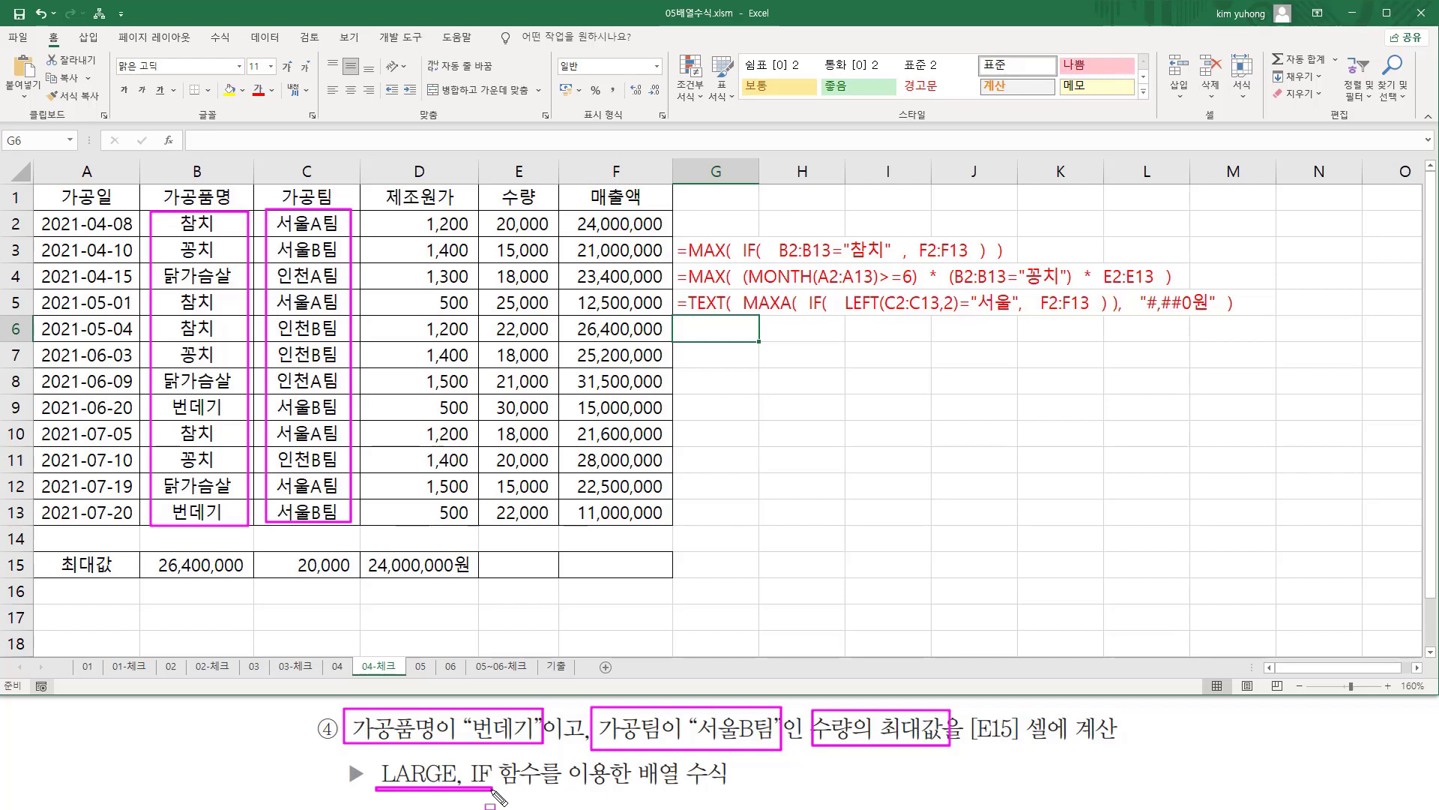
pyautogui.moveTo(635, 787); pyautogui.dragTo(732, 787)
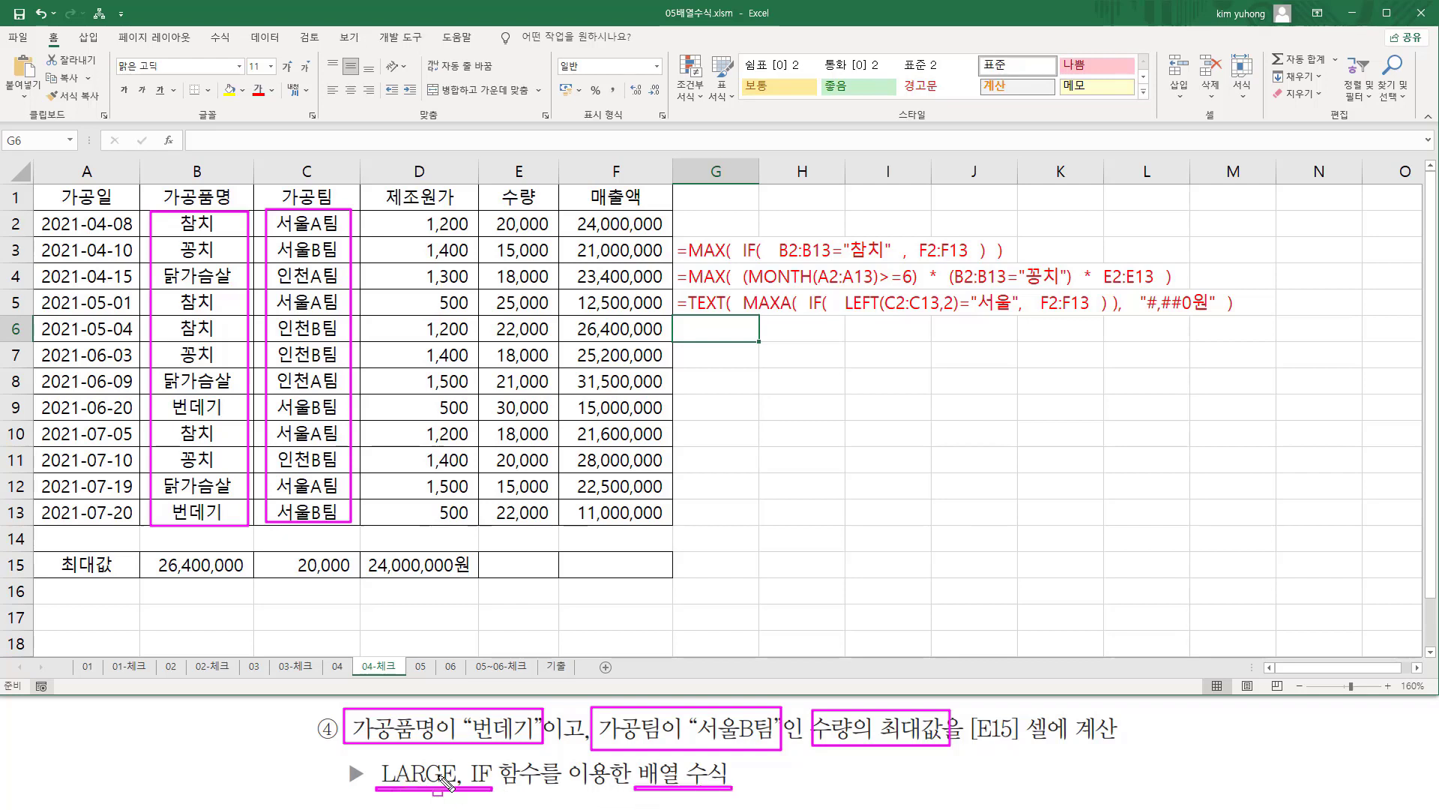
pyautogui.press('Escape')
# Start a formula in E15 with LARGE and nest an IF function inside it.
pyautogui.click(517, 561)
pyautogui.click(517, 560)
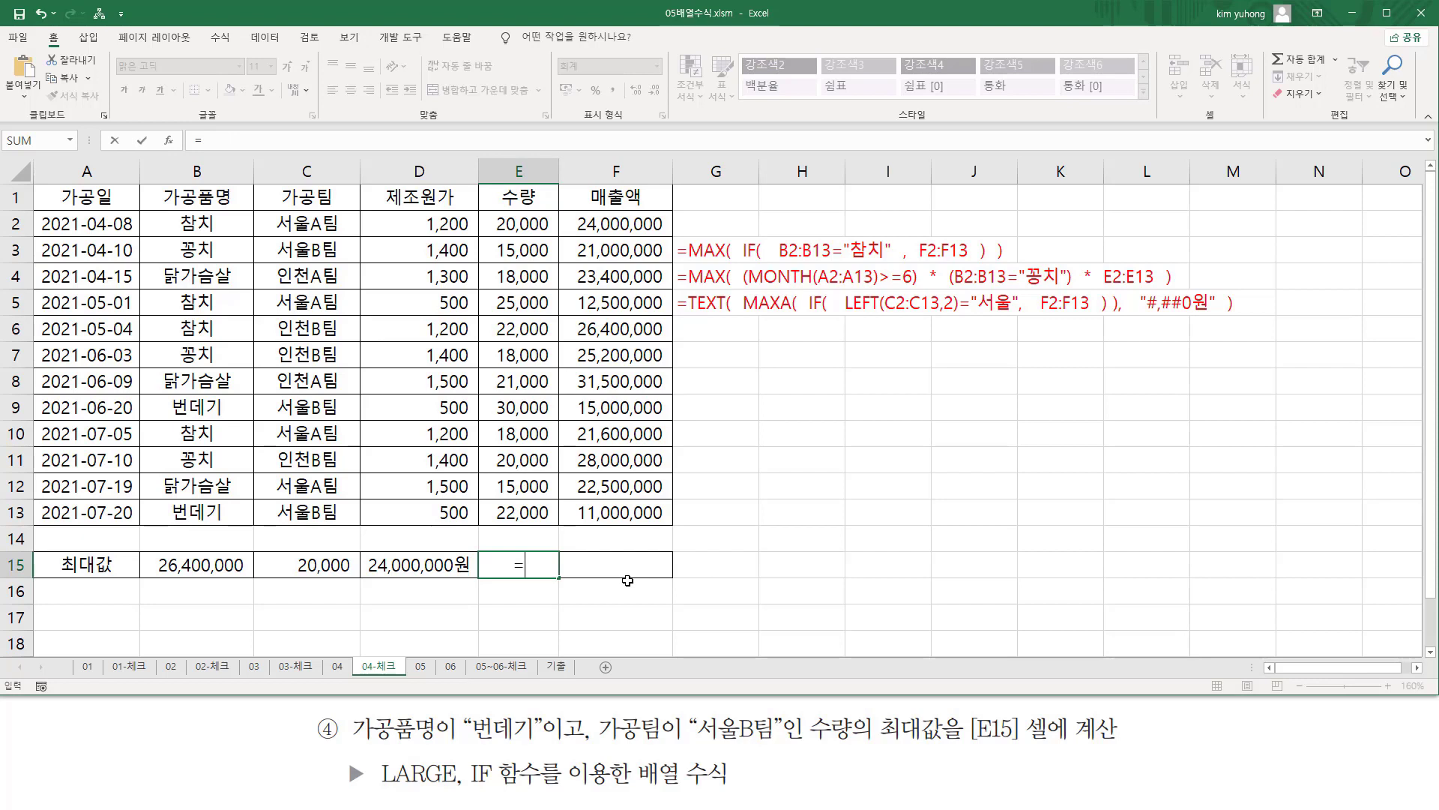
pyautogui.write('=la')
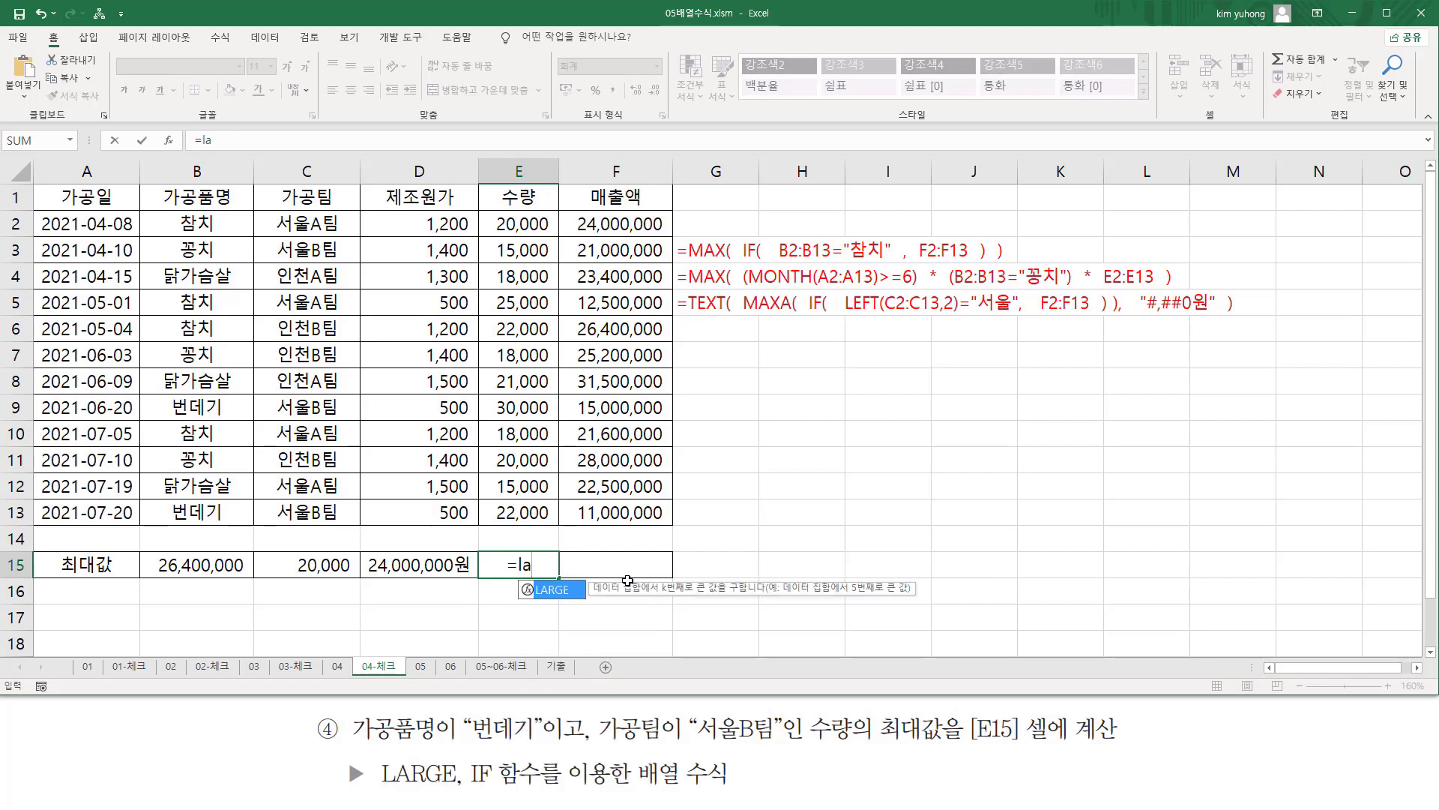
pyautogui.press('Tab')
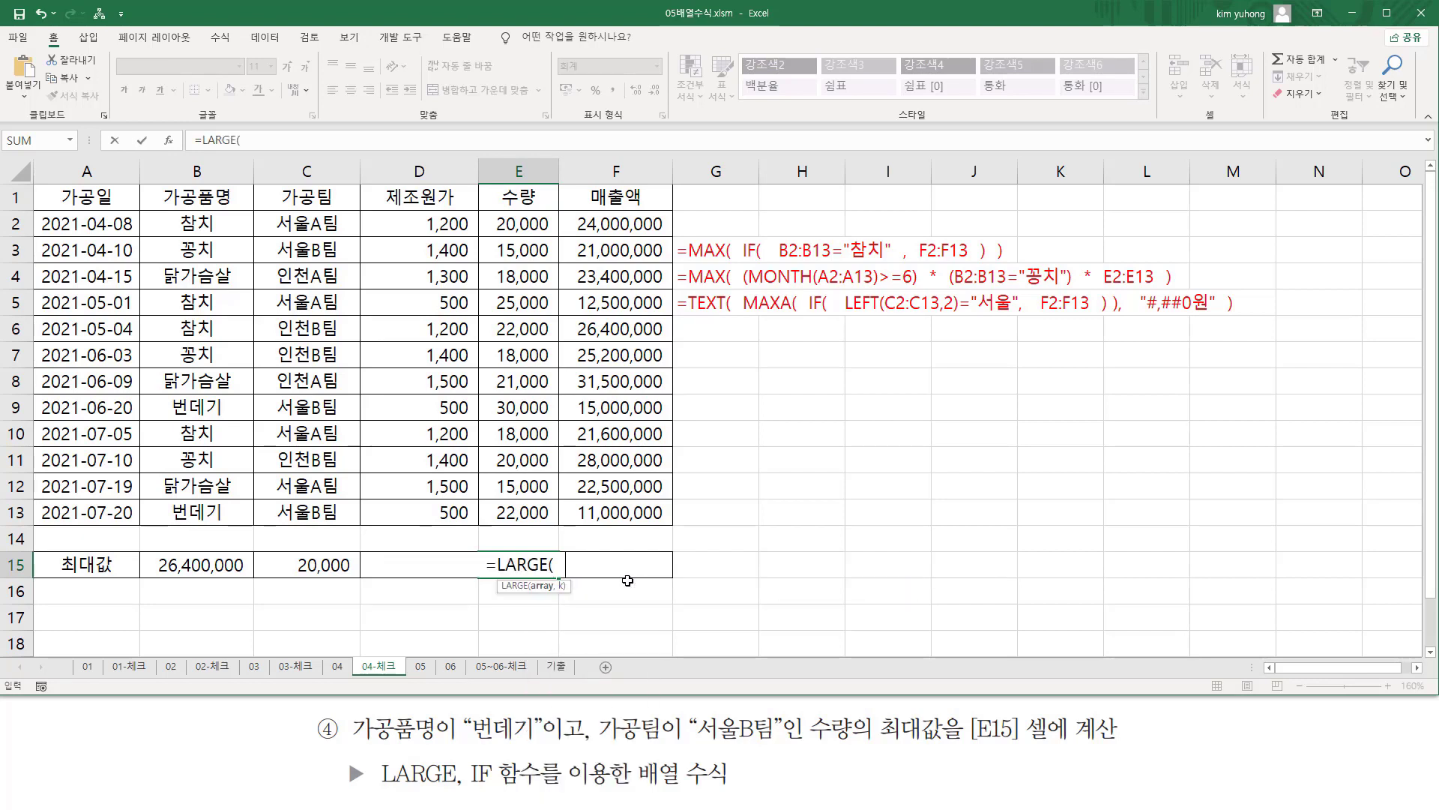
pyautogui.write('if')
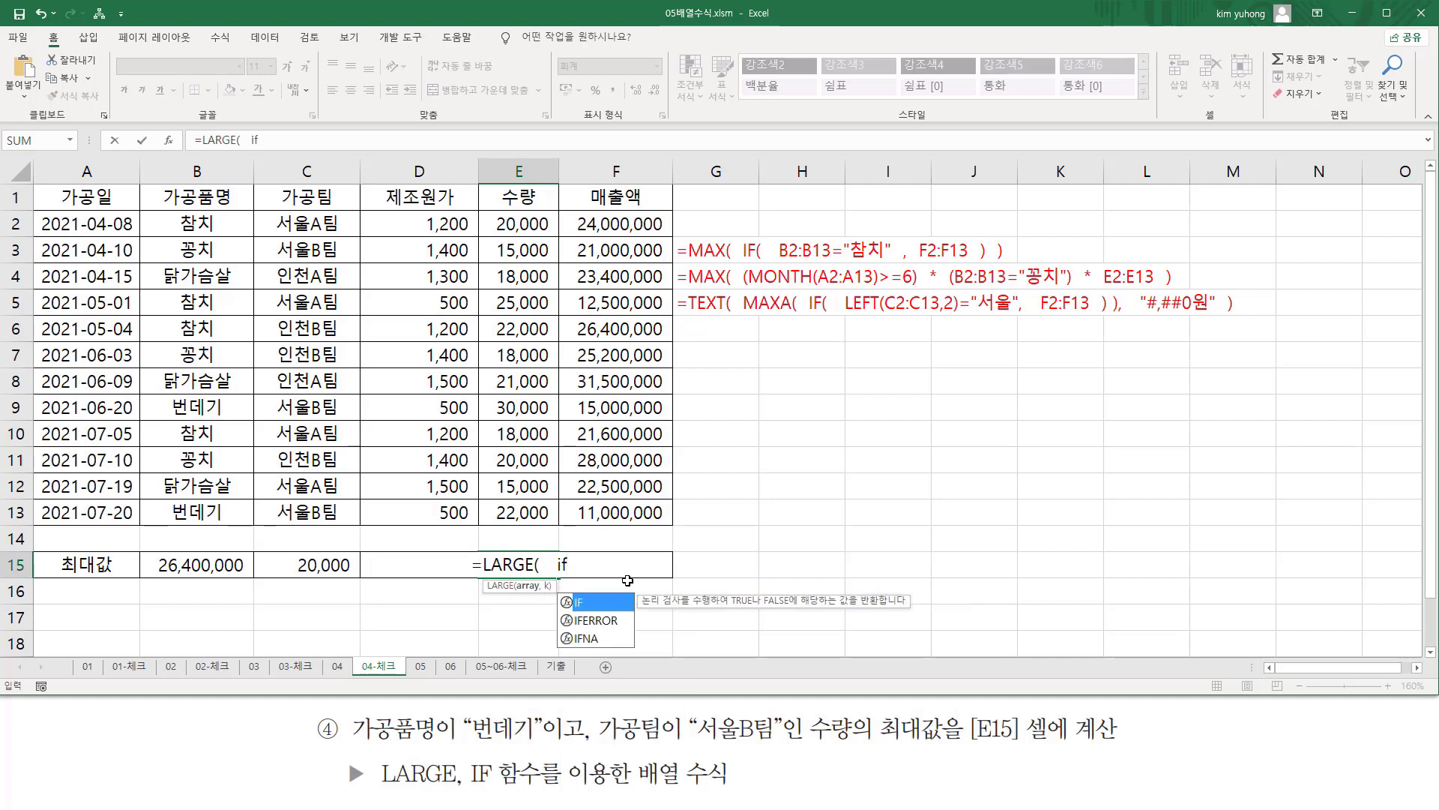
pyautogui.press('Tab')
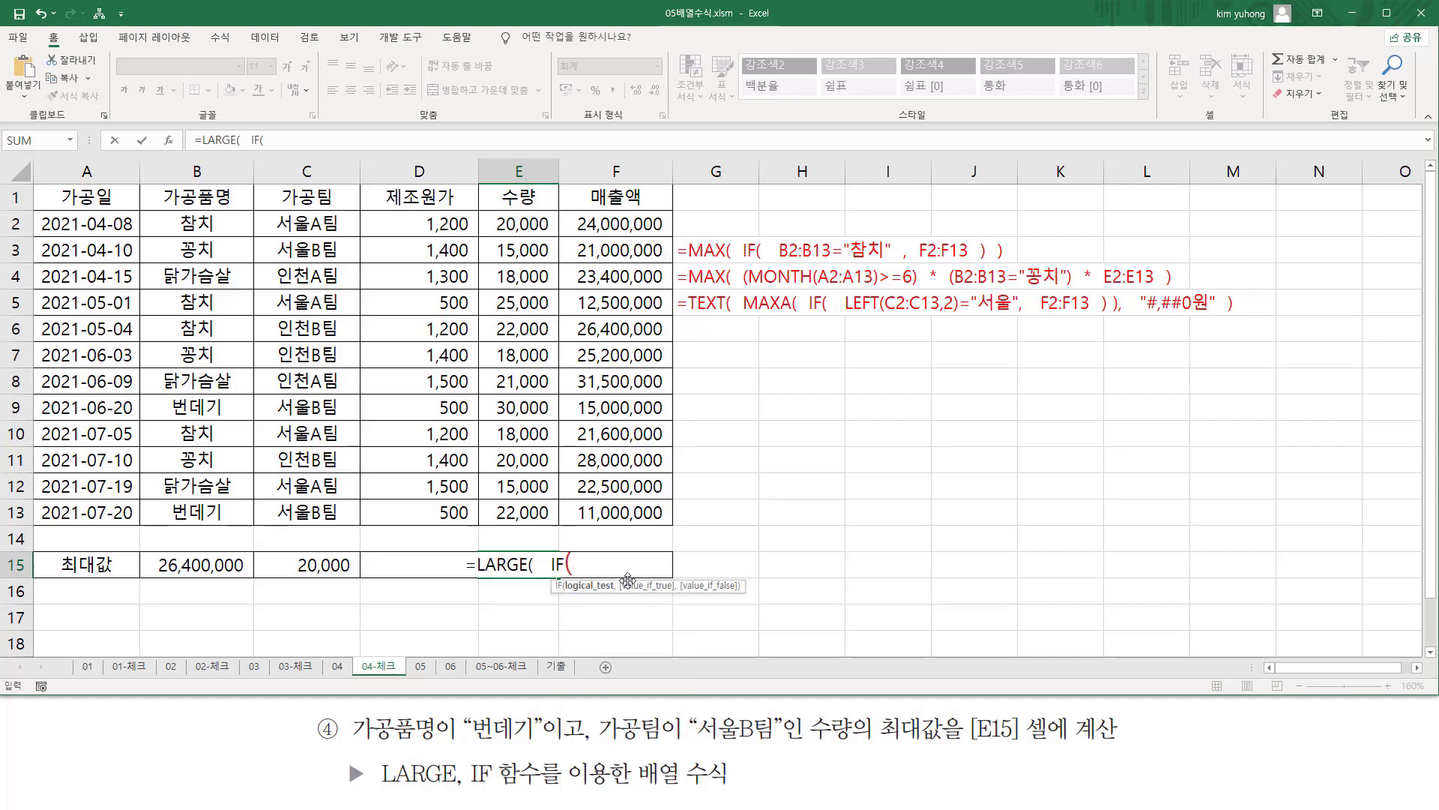
# Add the parenthesized condition B2:B13="번데기" as the first part of the IF test in E15's formula.
pyautogui.write('(')
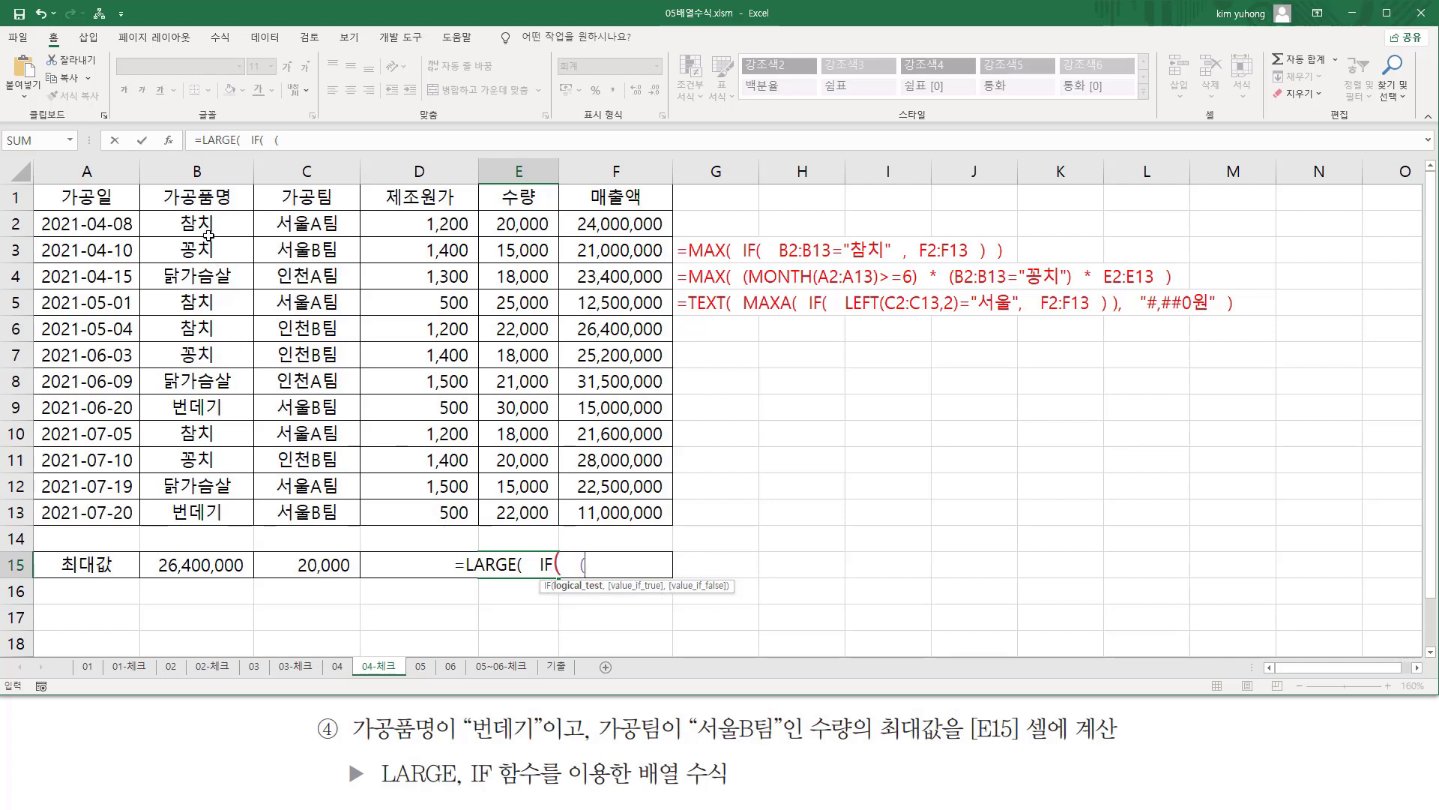
pyautogui.moveTo(197, 223); pyautogui.dragTo(206, 517)
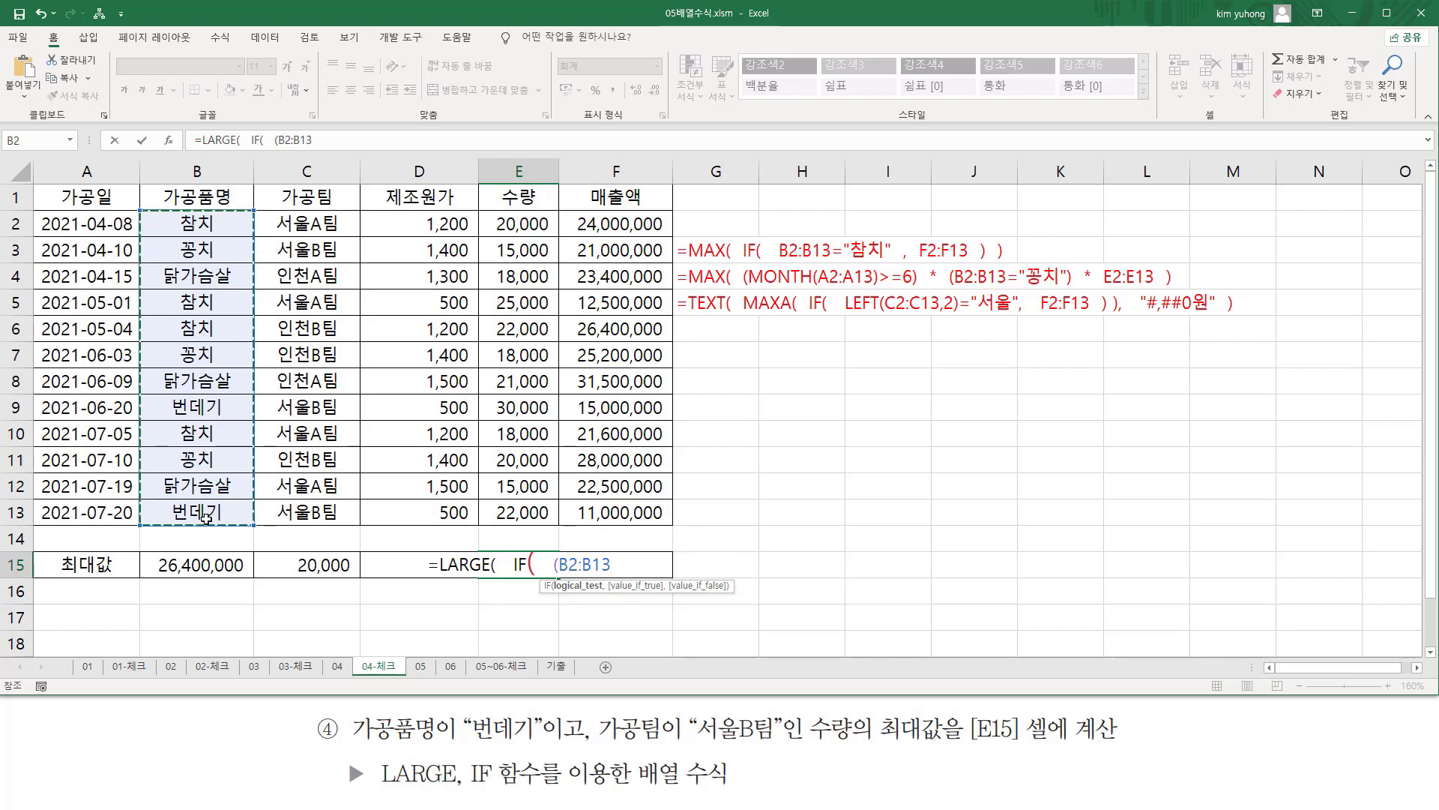
pyautogui.write('="번데')
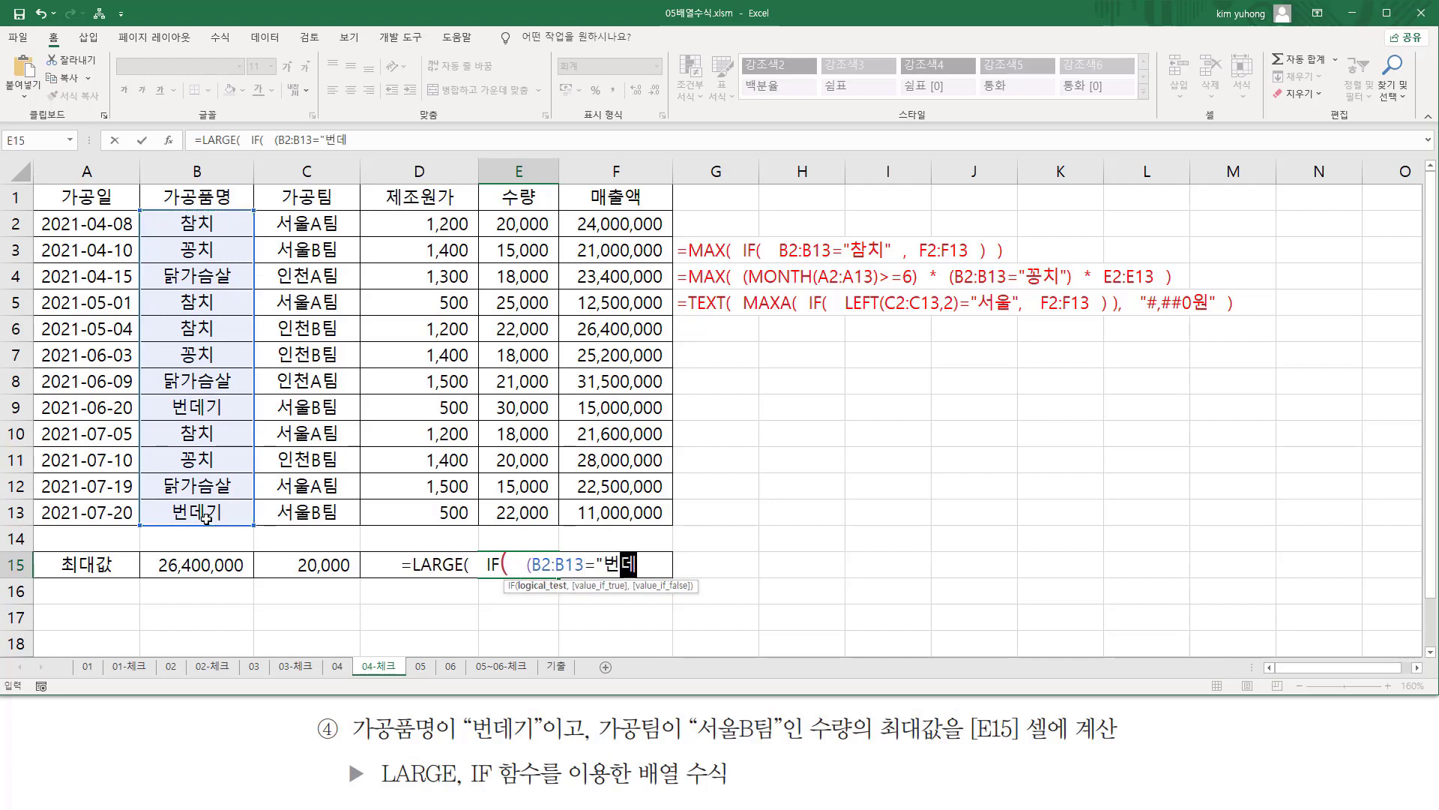
pyautogui.write('기"')
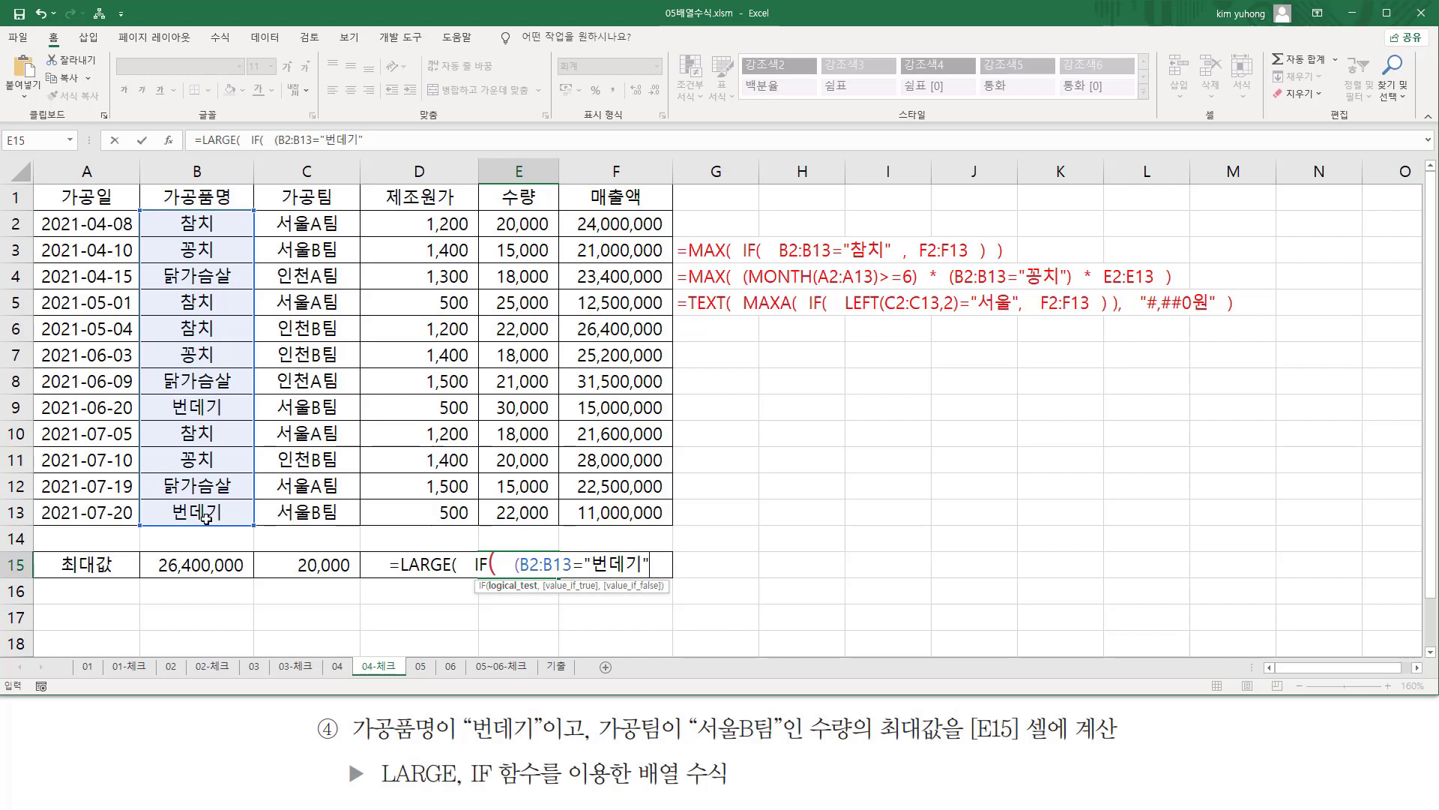
pyautogui.write(')')
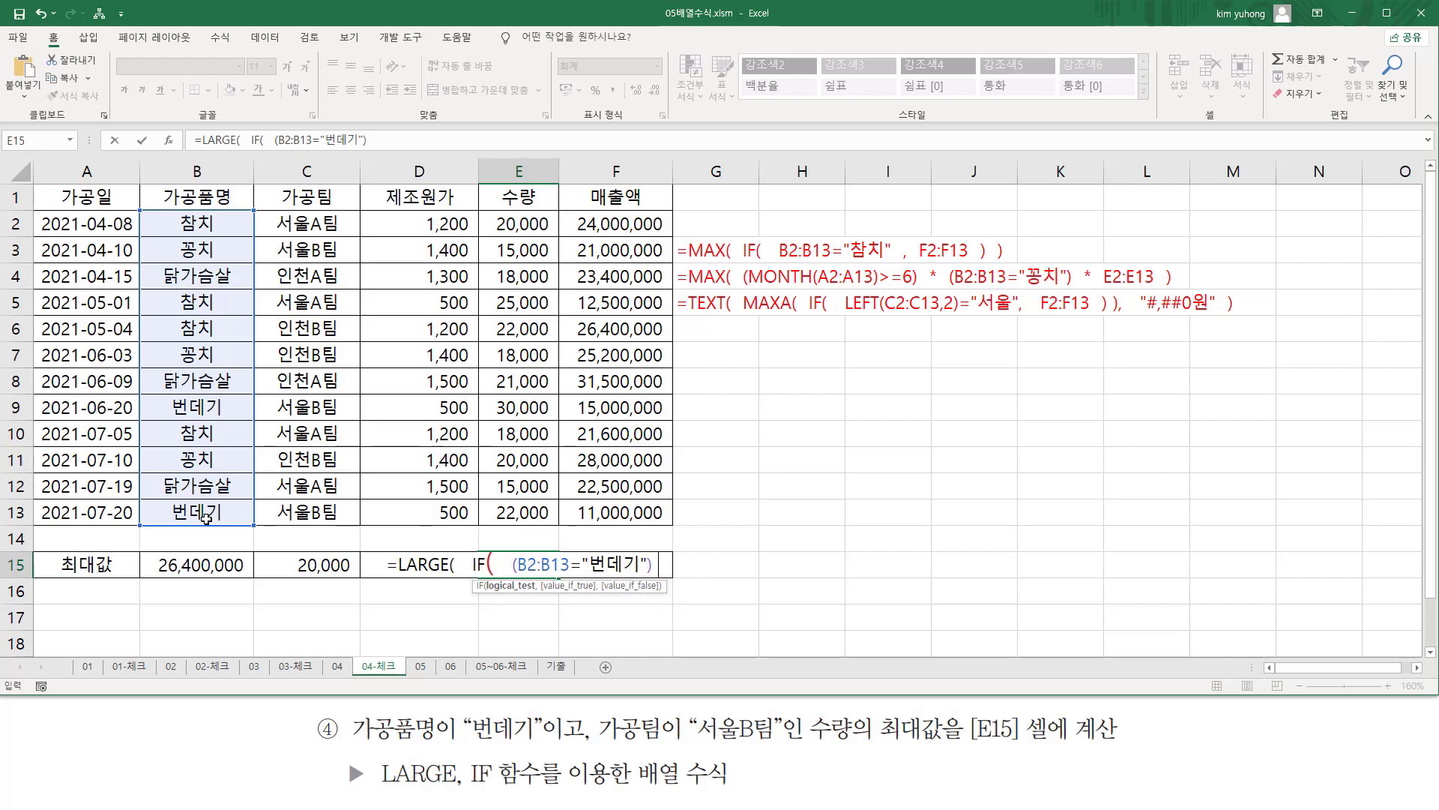
pyautogui.write('  *')
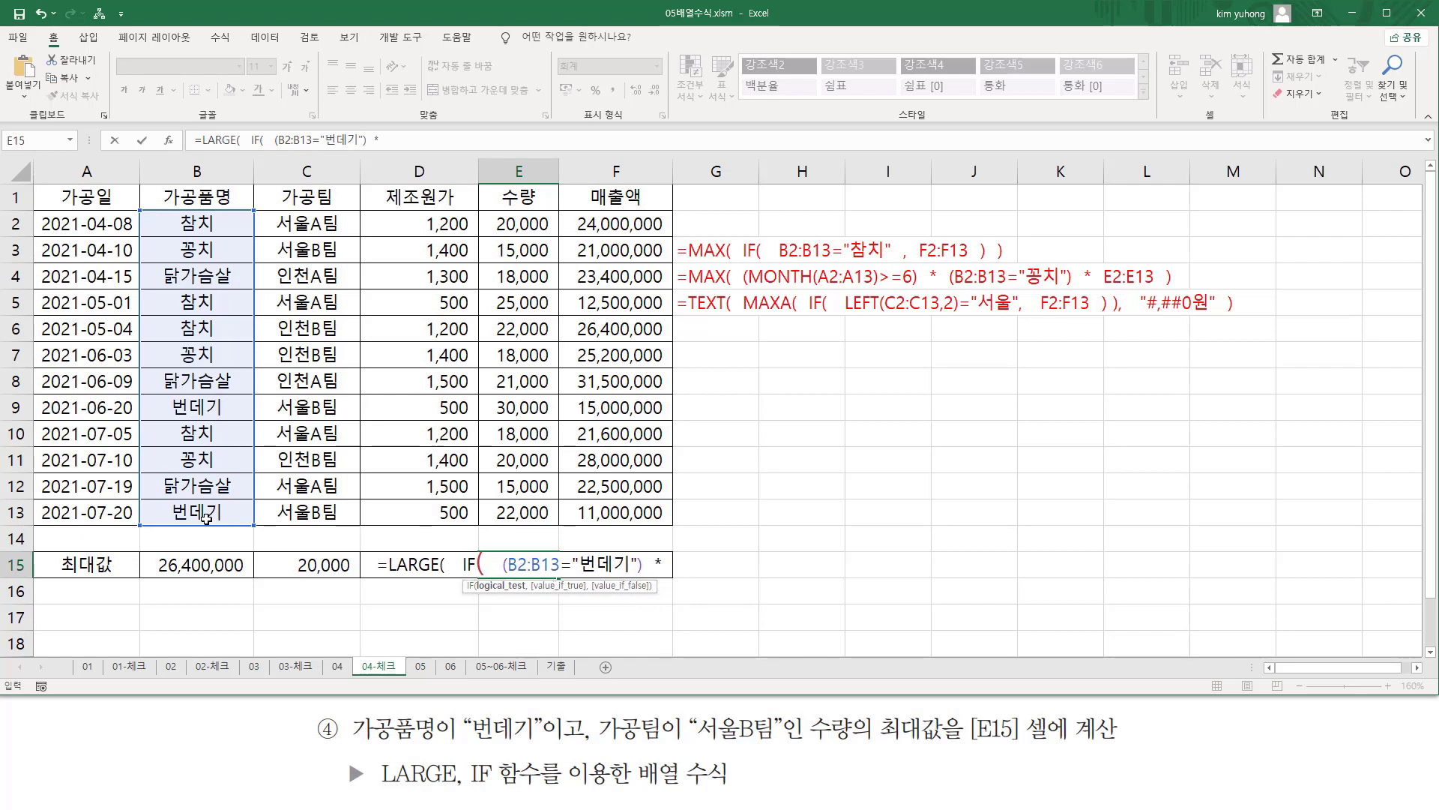
pyautogui.write('  (')
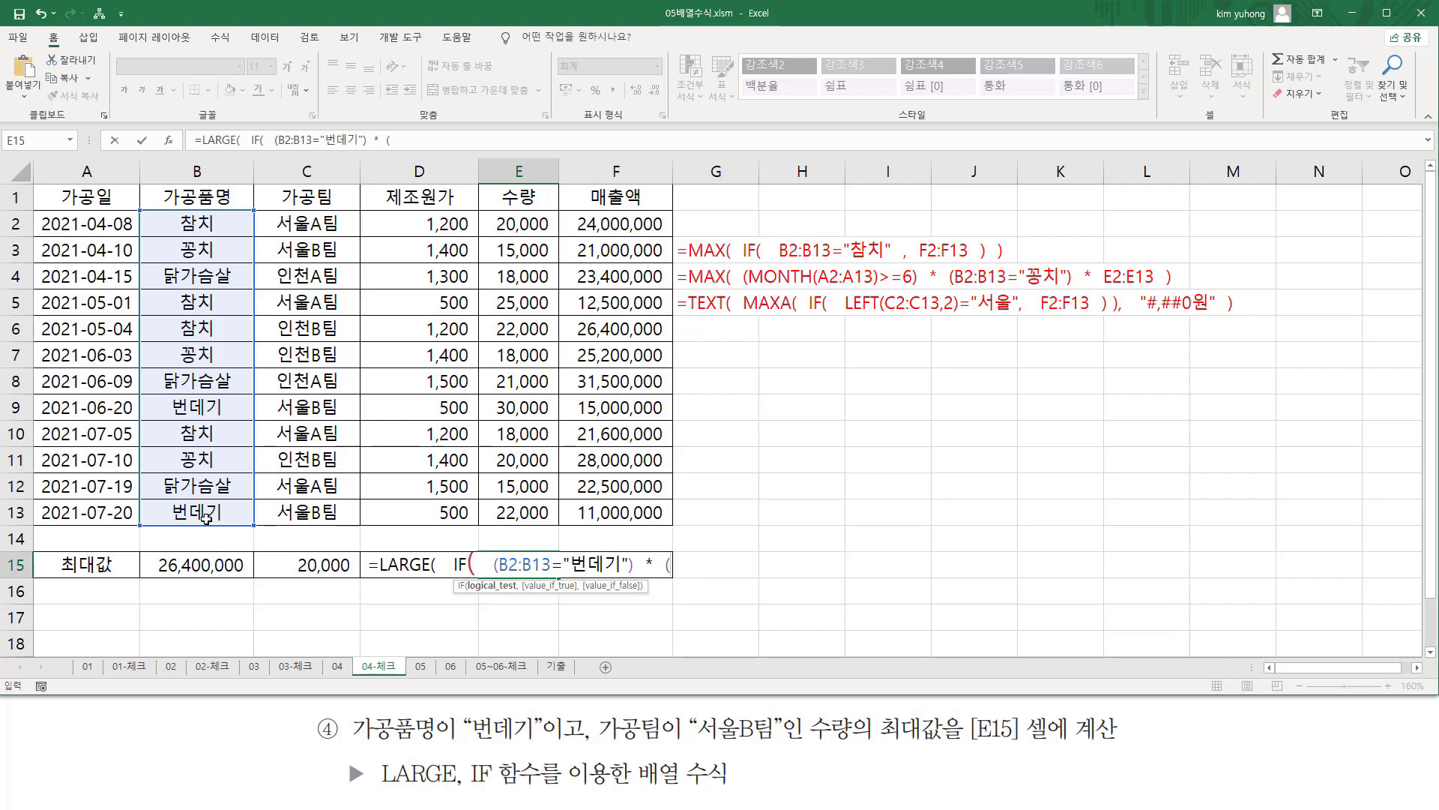
# Multiply the IF test by a second parenthesized condition, C2:C13="서울B팀".
pyautogui.moveTo(308, 223); pyautogui.dragTo(315, 514)
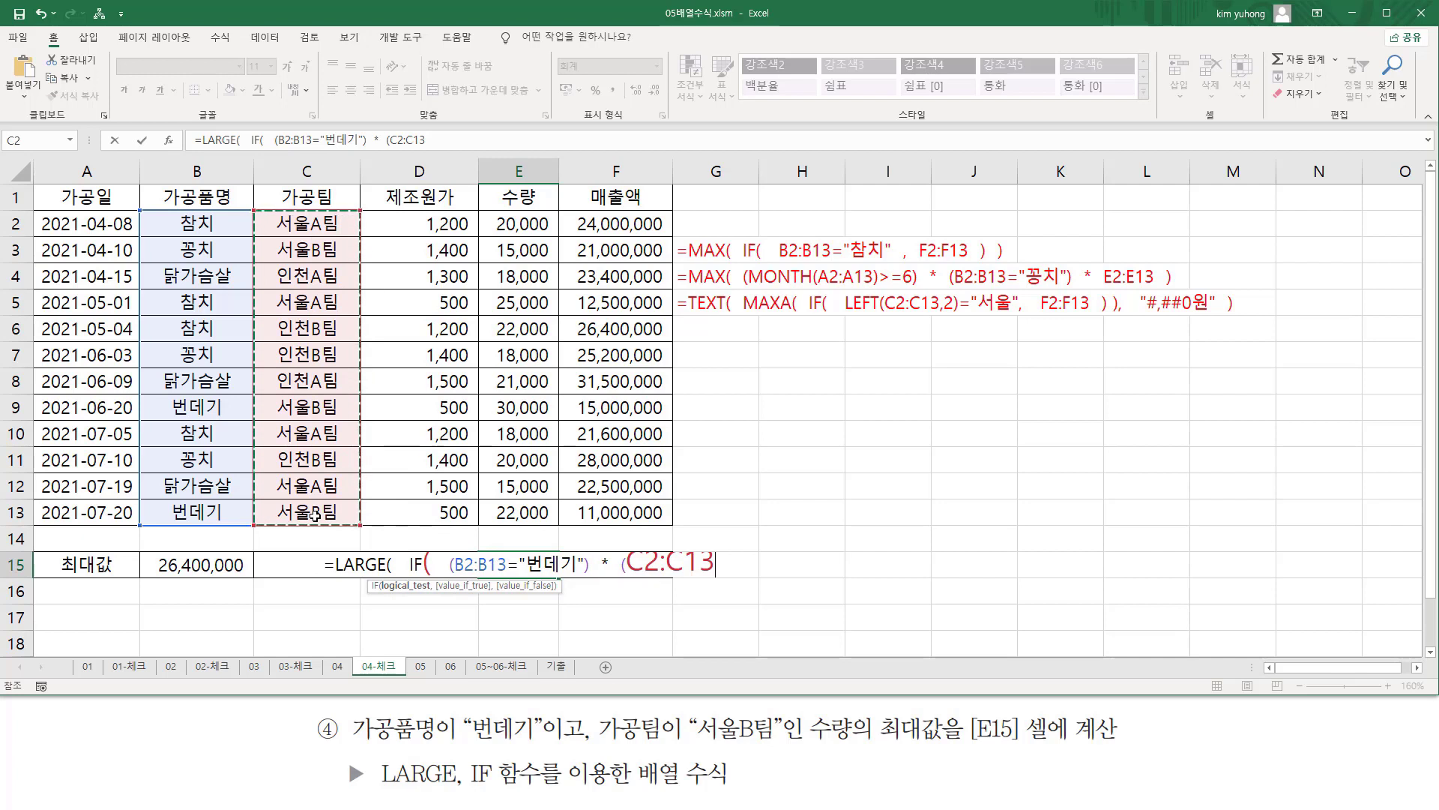
pyautogui.write('="tjdn')
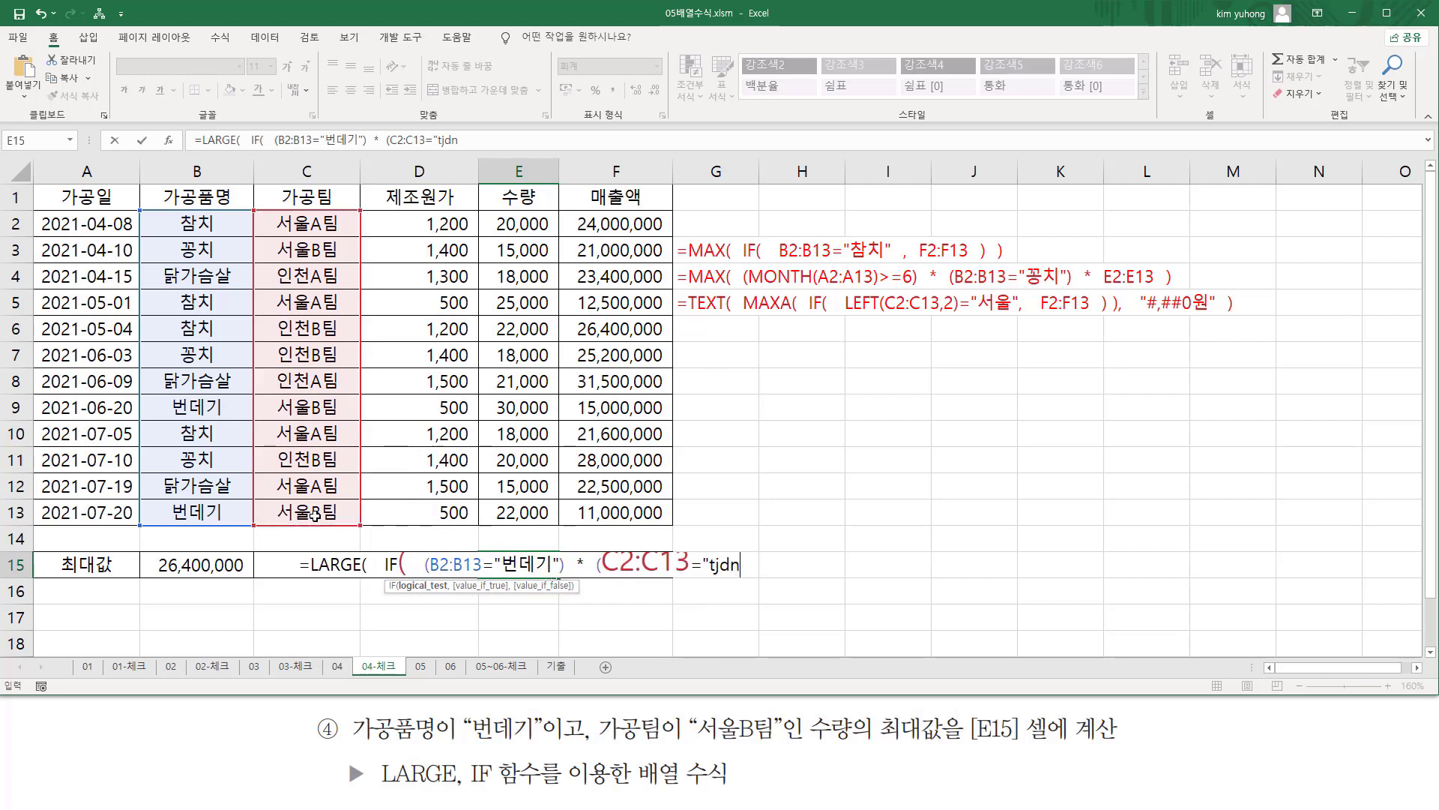
pyautogui.press('BackSpace')
pyautogui.press('BackSpace')
pyautogui.press('Hangul')
pyautogui.write('서울')
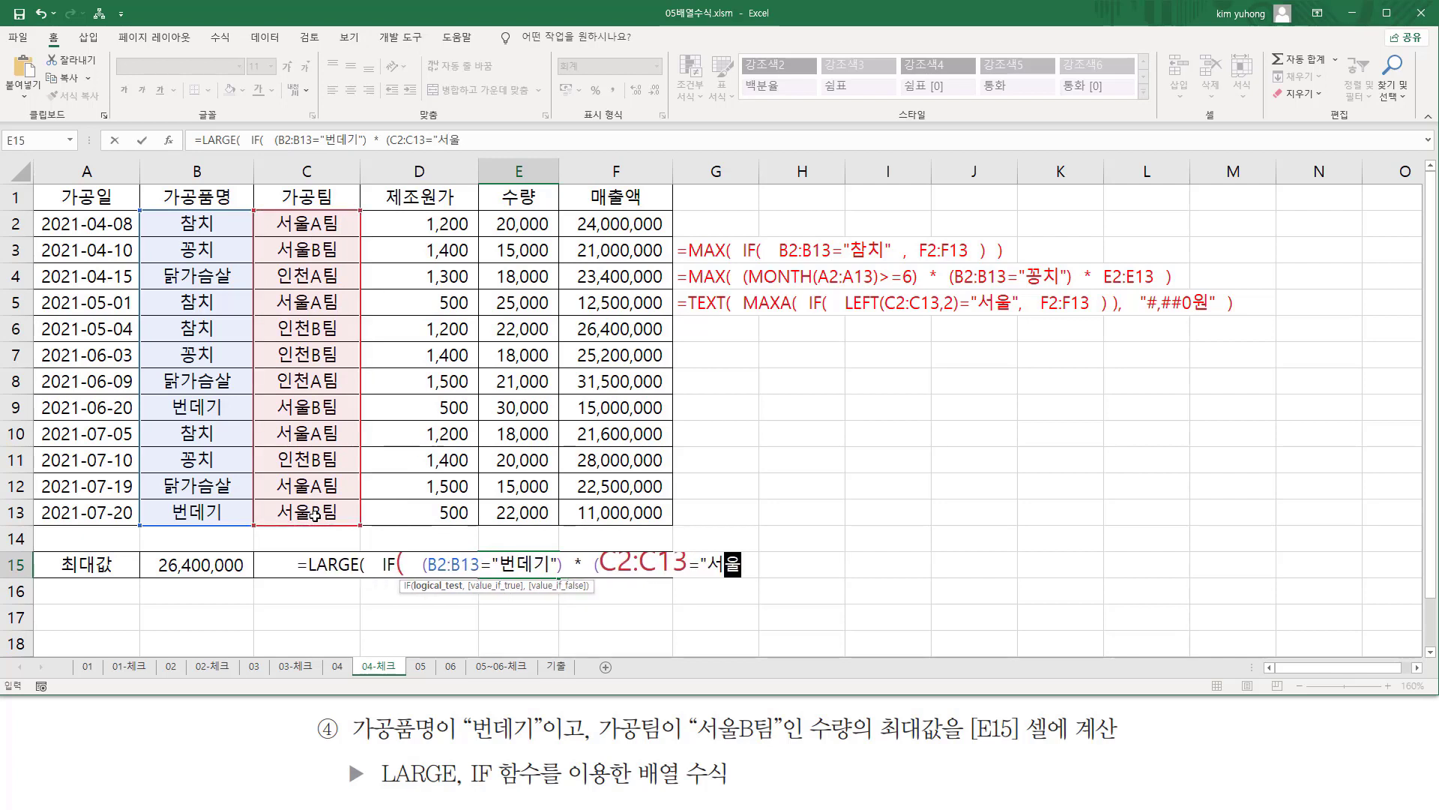
pyautogui.press('Hangul')
pyautogui.write('B')
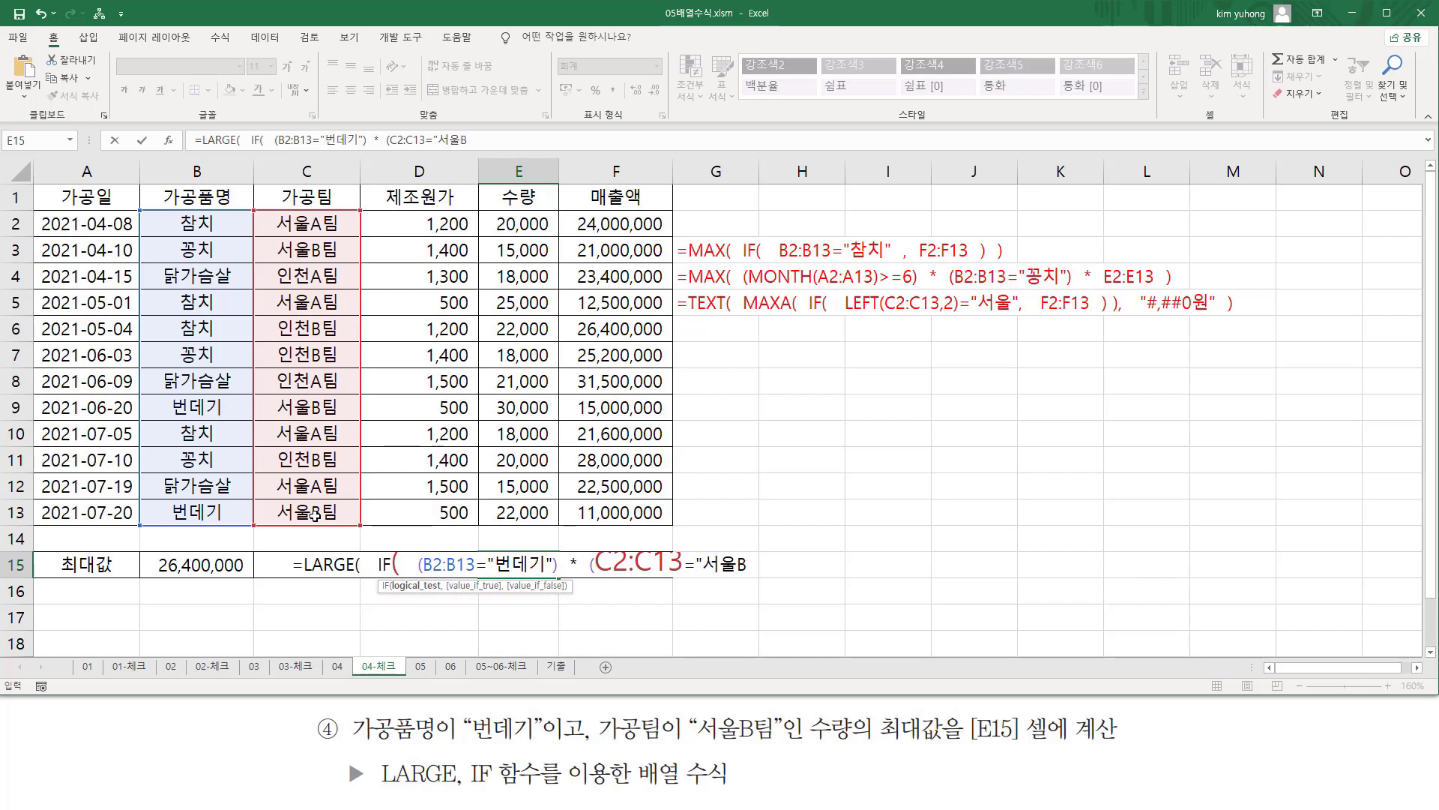
pyautogui.press('Hangul')
pyautogui.write('팀"')
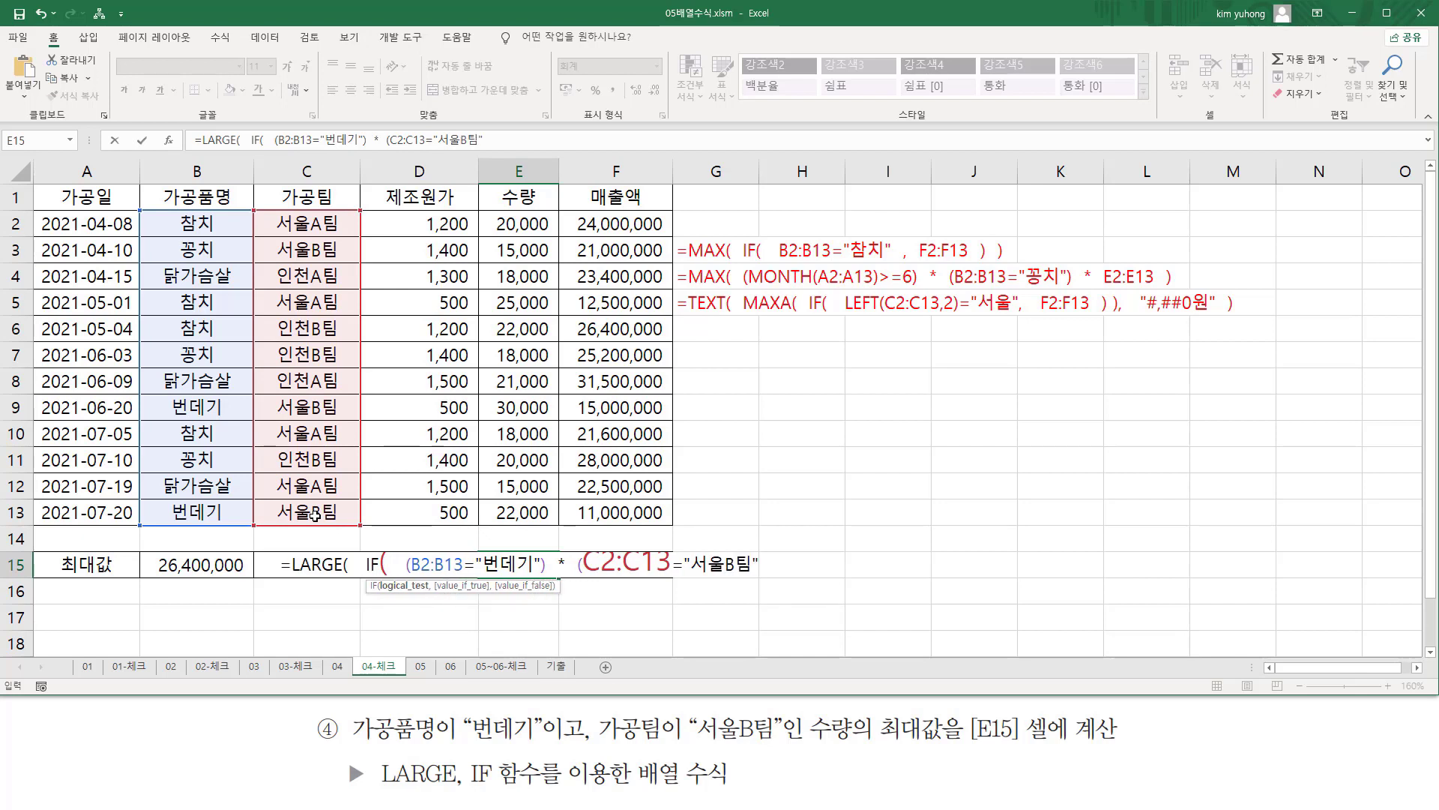
pyautogui.write(')')
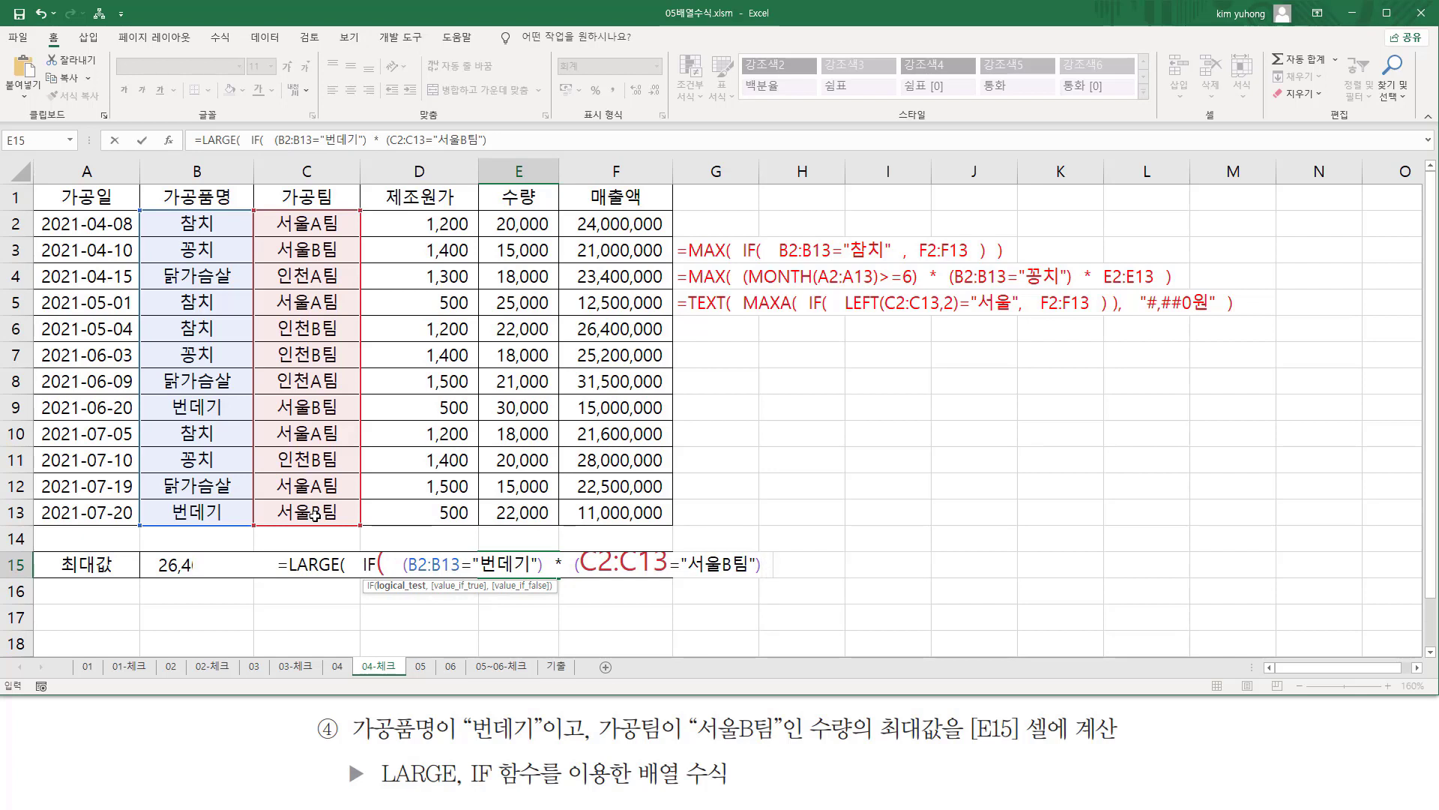
pyautogui.write('  ,')
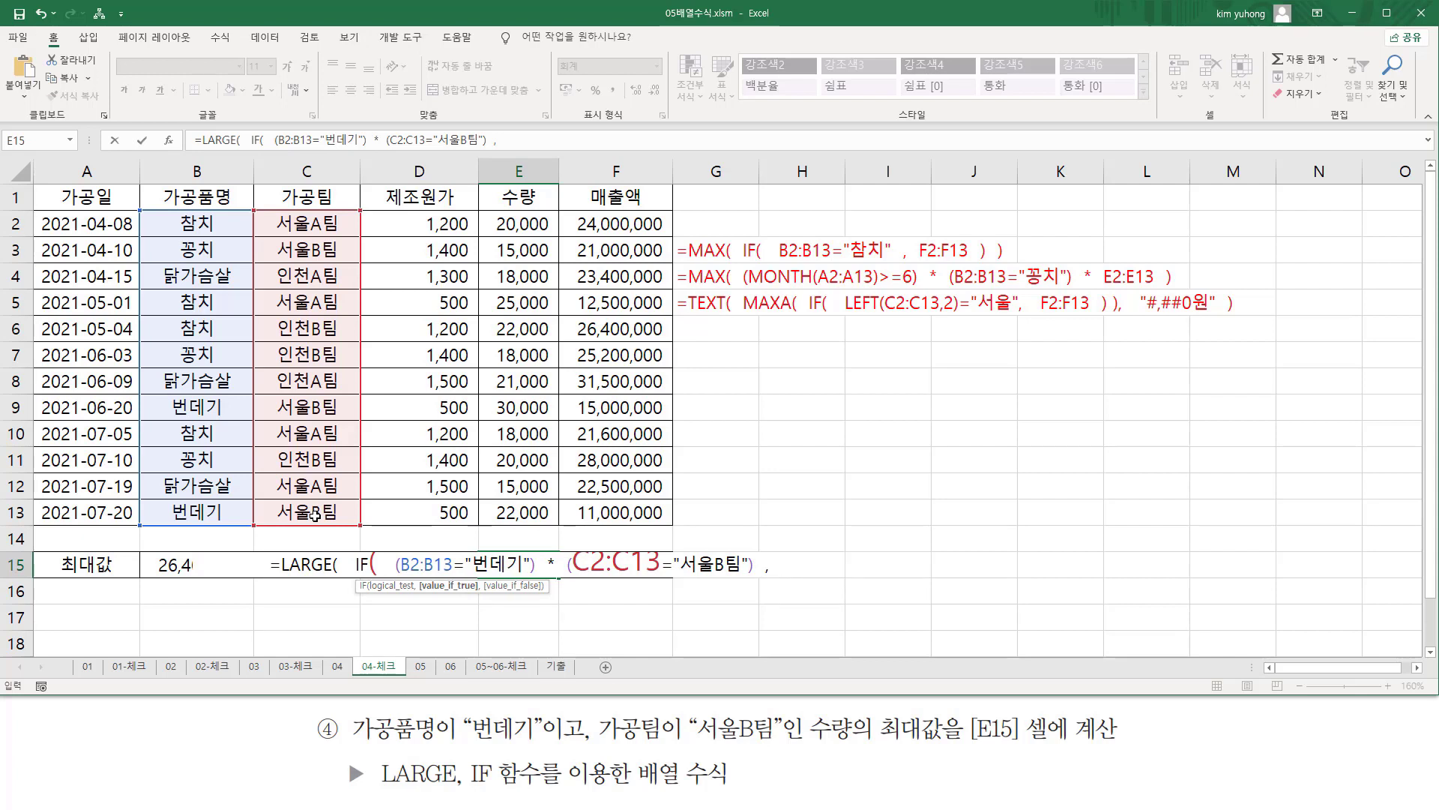
# Set E2:E13 as the value IF returns when true and close the IF function.
pyautogui.moveTo(528, 224); pyautogui.dragTo(527, 504)
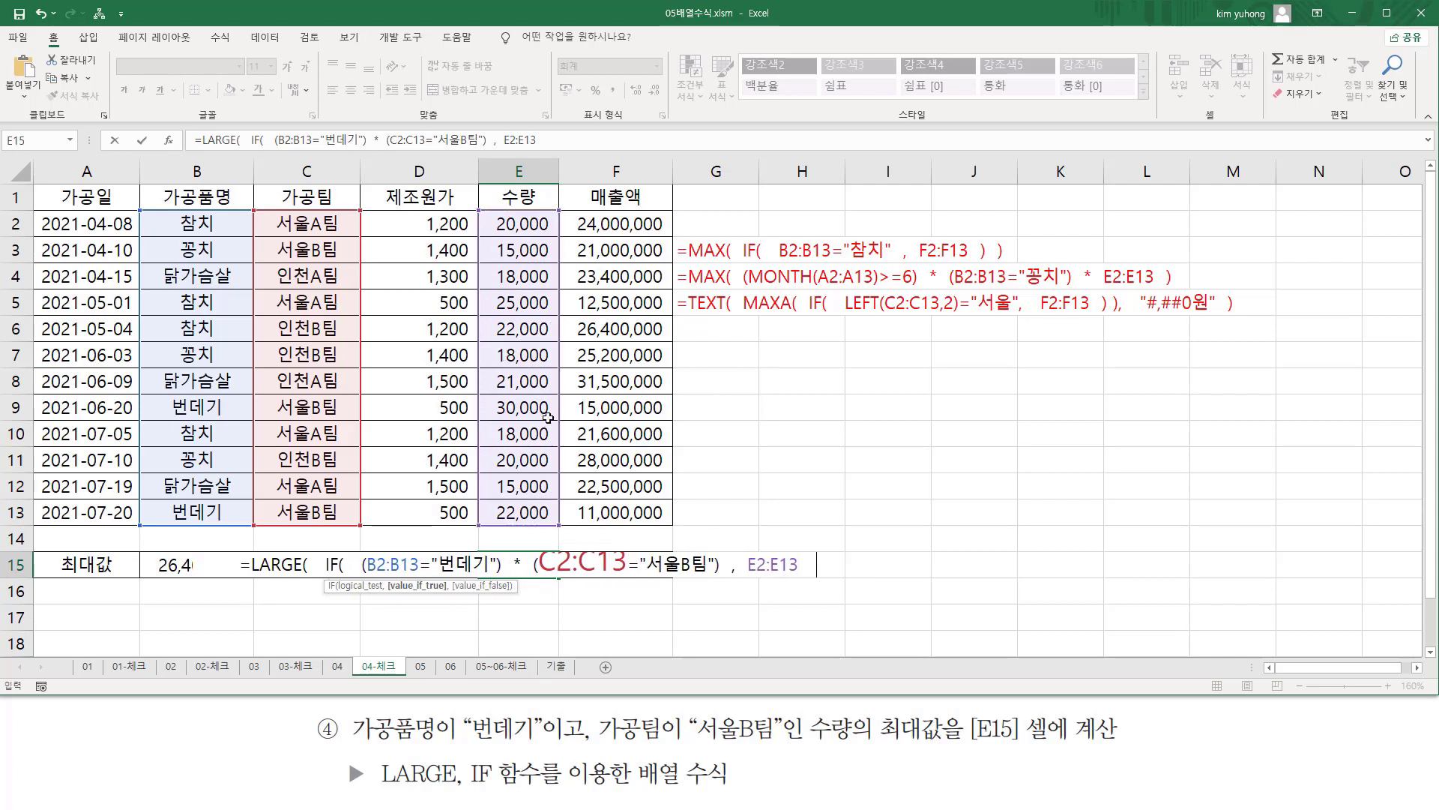
pyautogui.write(')')
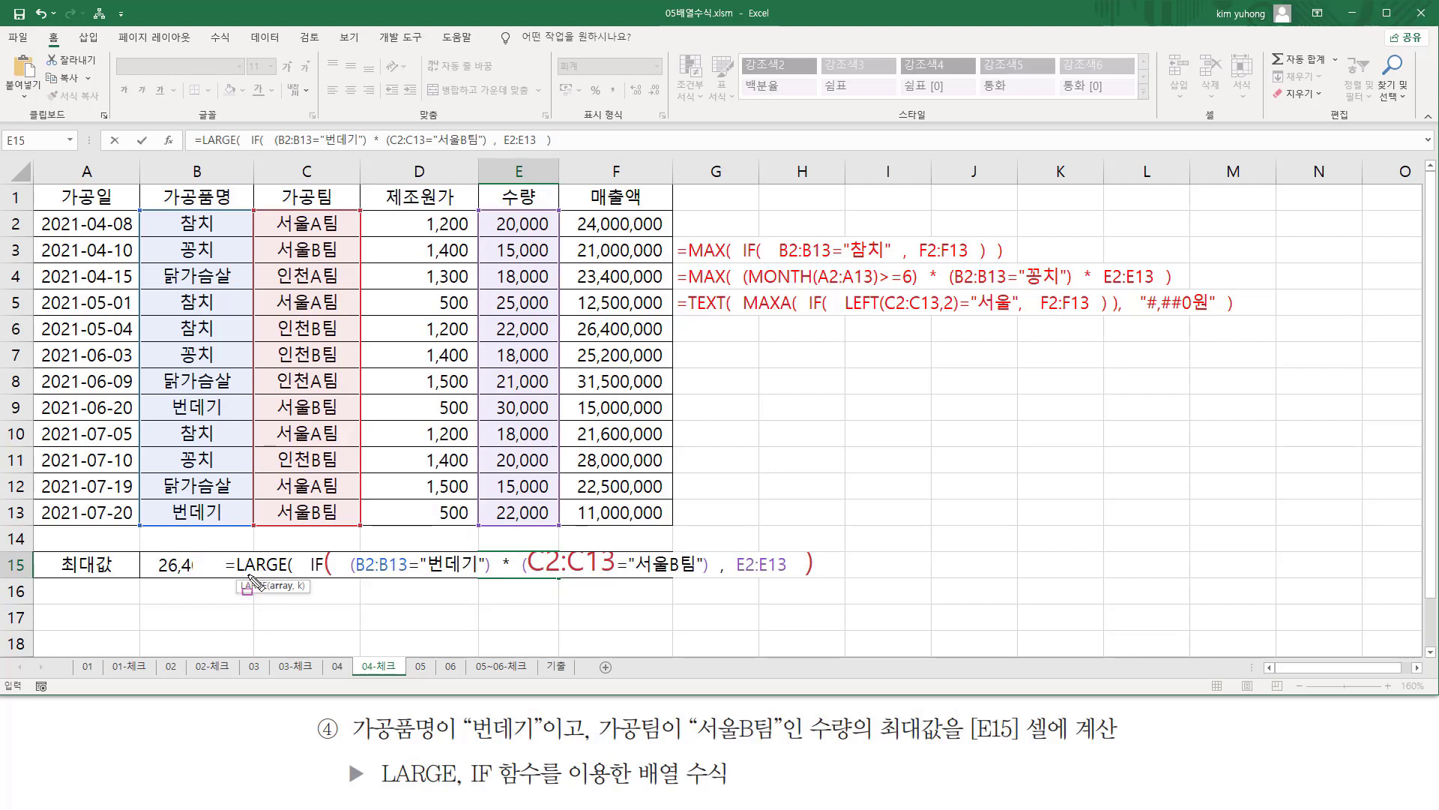
pyautogui.moveTo(313, 568); pyautogui.dragTo(823, 587)
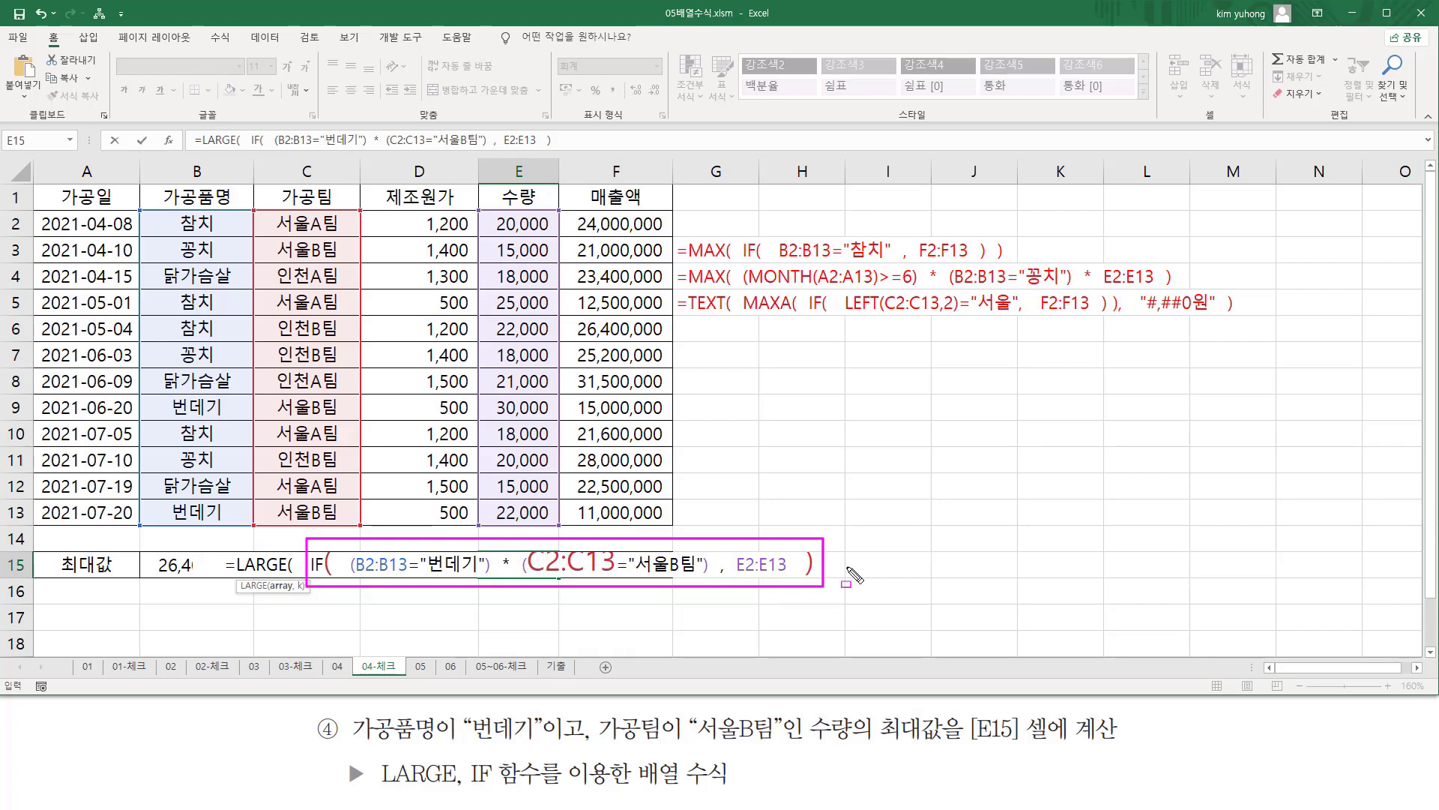
pyautogui.press('Escape')
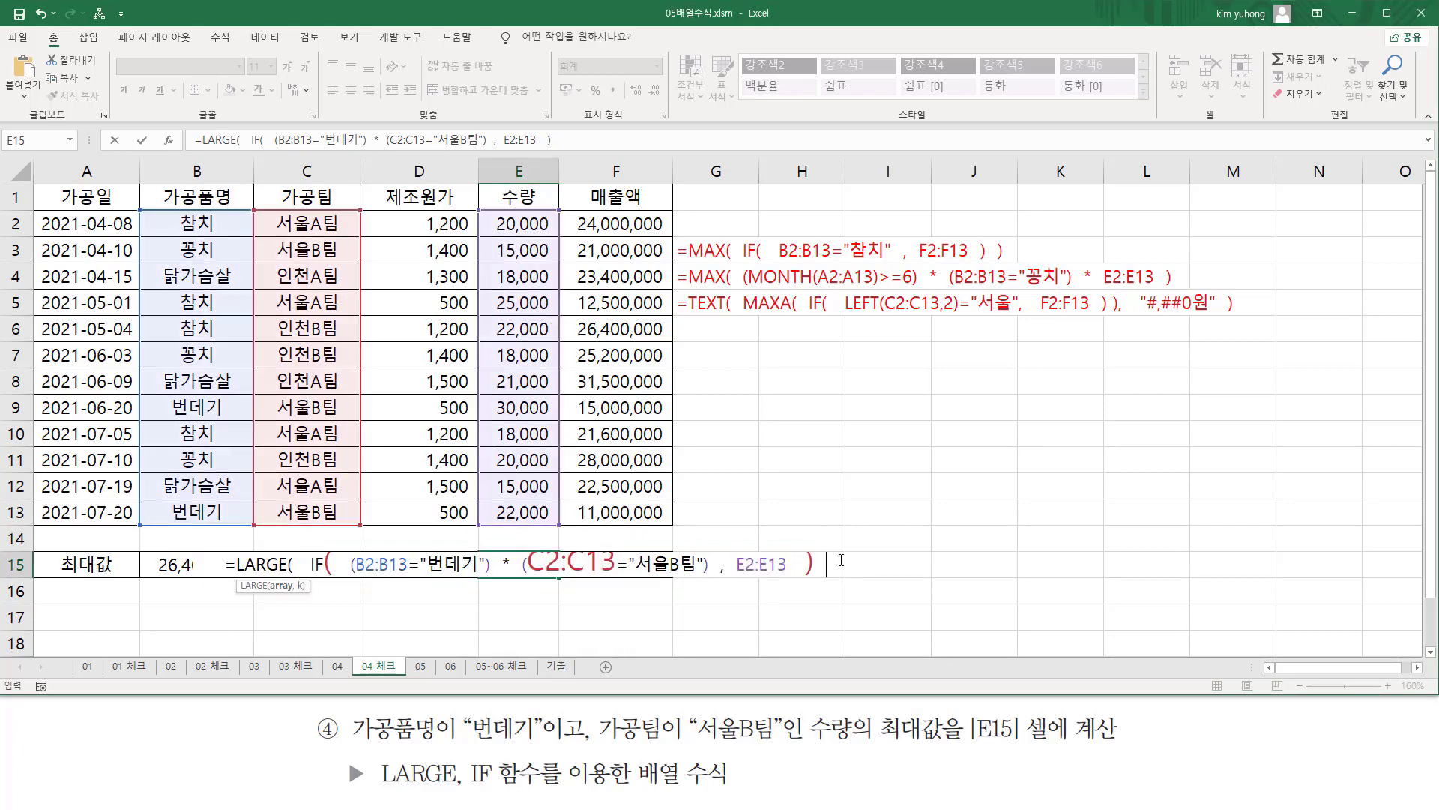
# Give LARGE a k of 1, close its parenthesis and enter E15's formula as an array formula.
pyautogui.write(', 1 )')
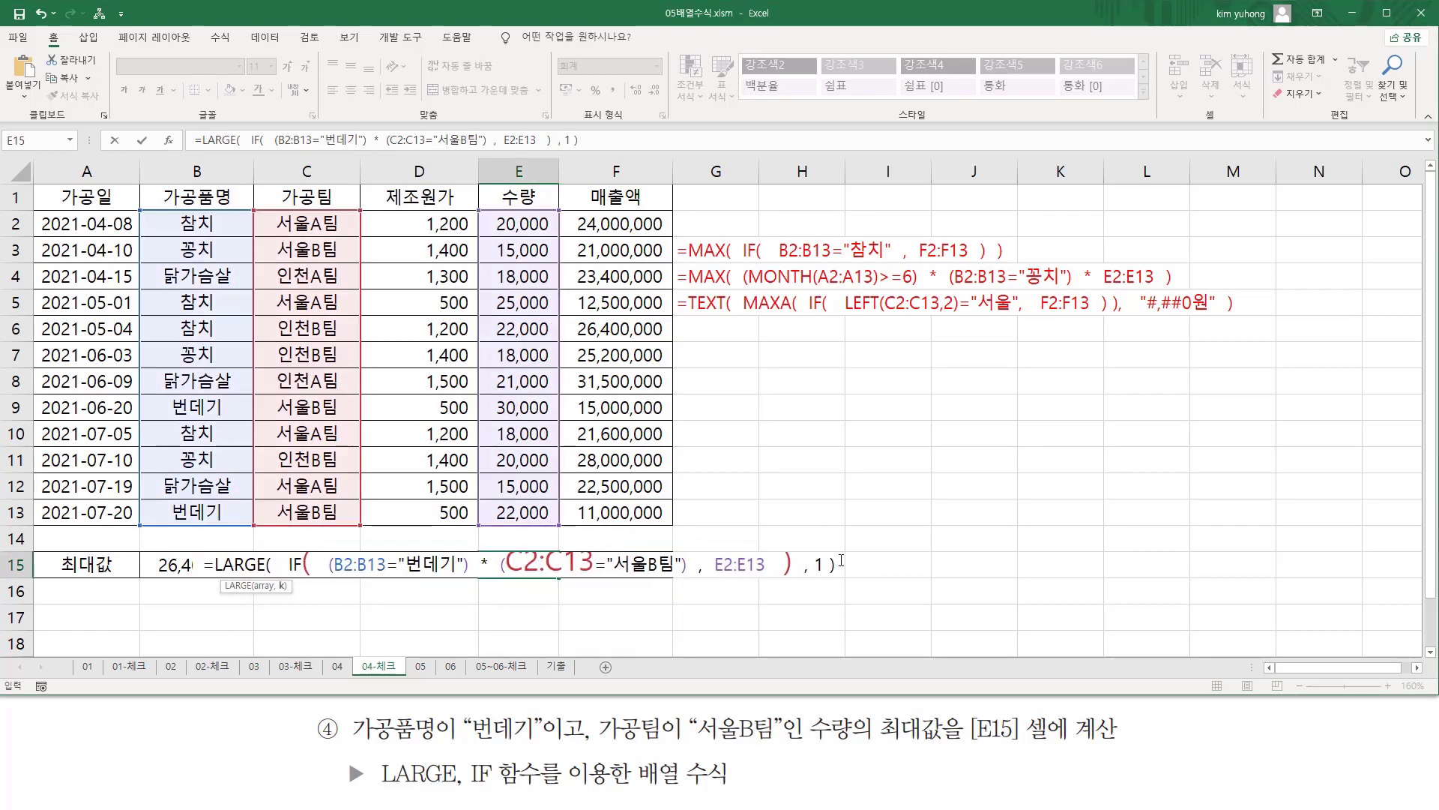
pyautogui.hotkey('ctrl', '2')
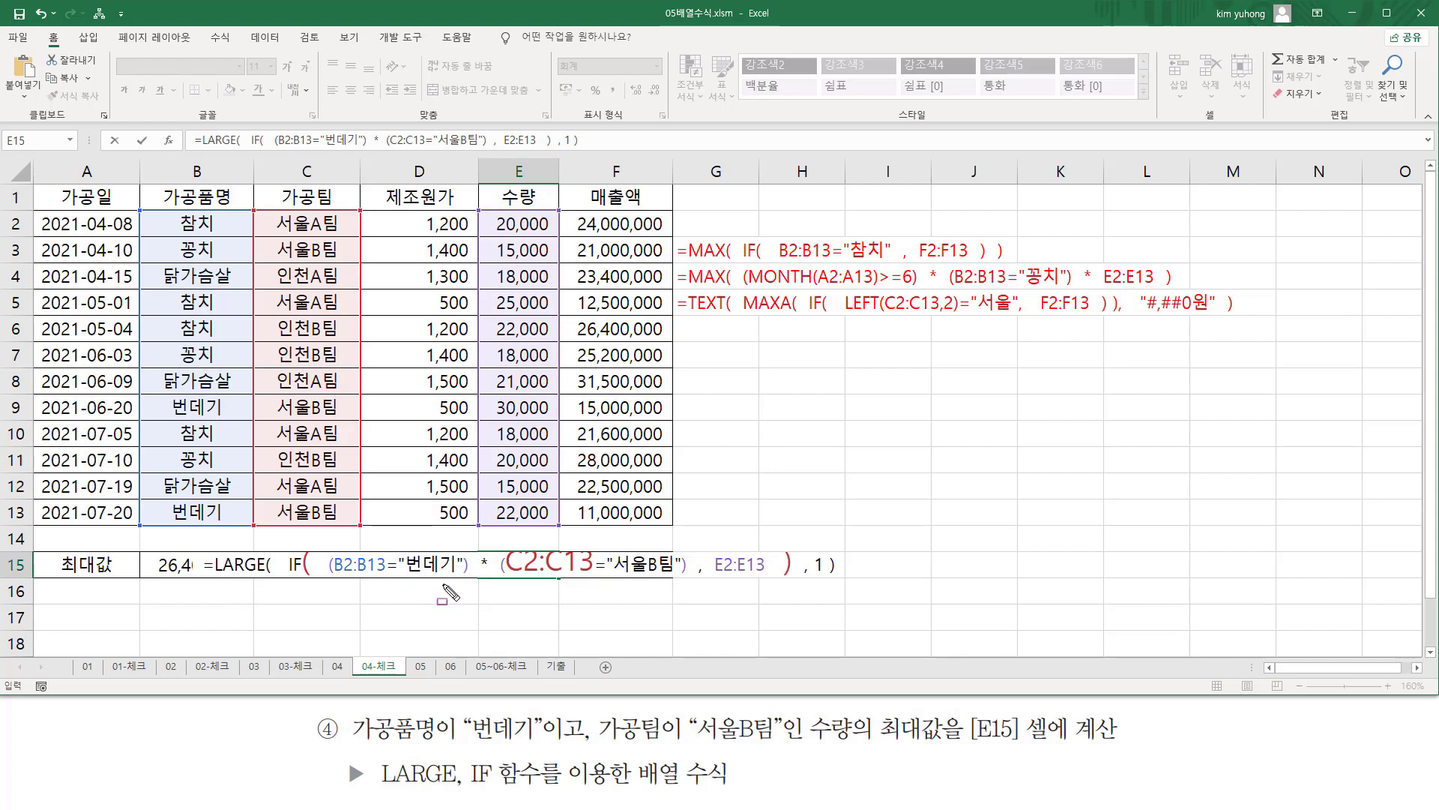
pyautogui.moveTo(810, 547); pyautogui.dragTo(826, 578)
pyautogui.press('Escape')
pyautogui.click(852, 567)
pyautogui.hotkey('ctrl', 'shift', 'Return')
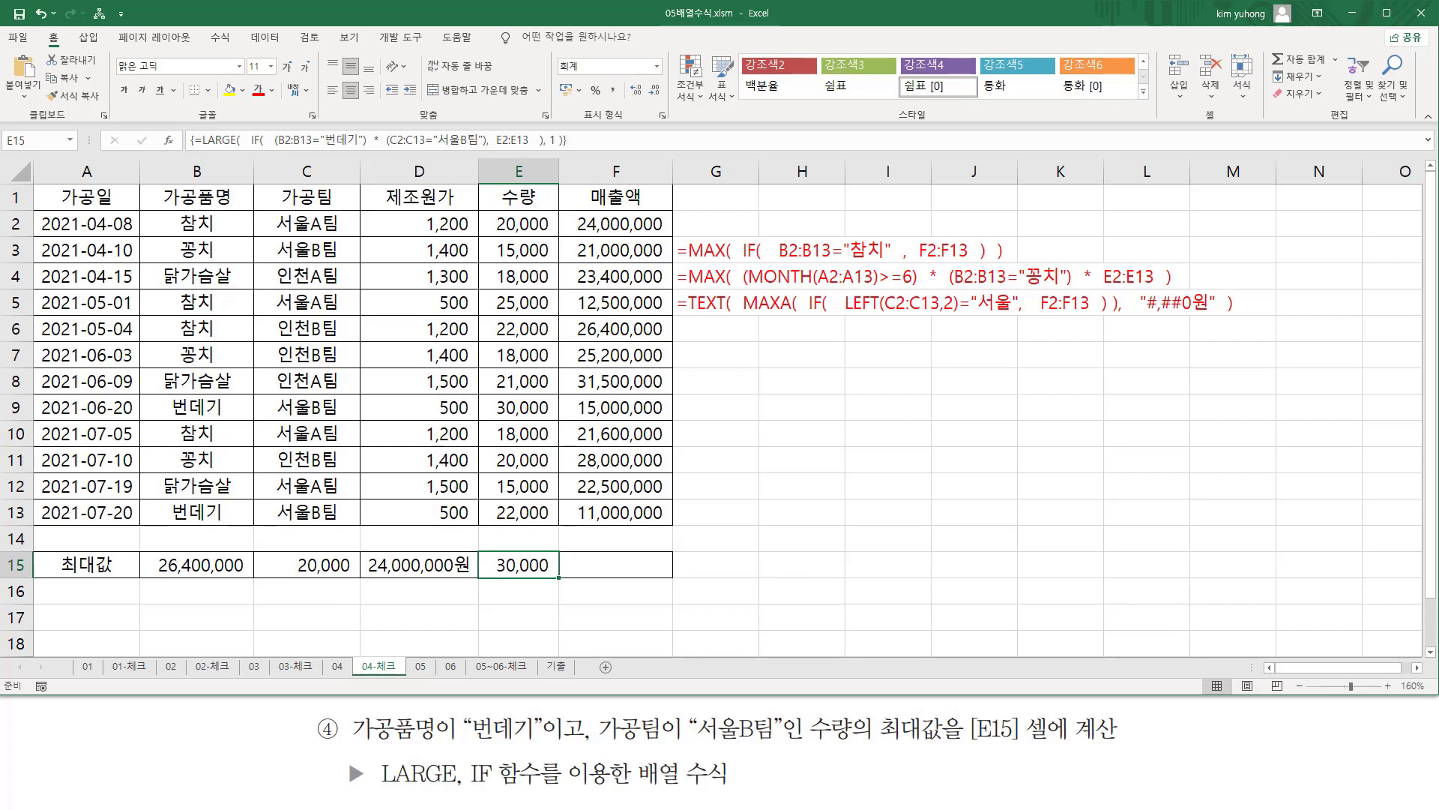
# Paste the LARGE and IF formula into G6 as plain text with a leading apostrophe.
pyautogui.click(732, 371)
pyautogui.click(720, 334)
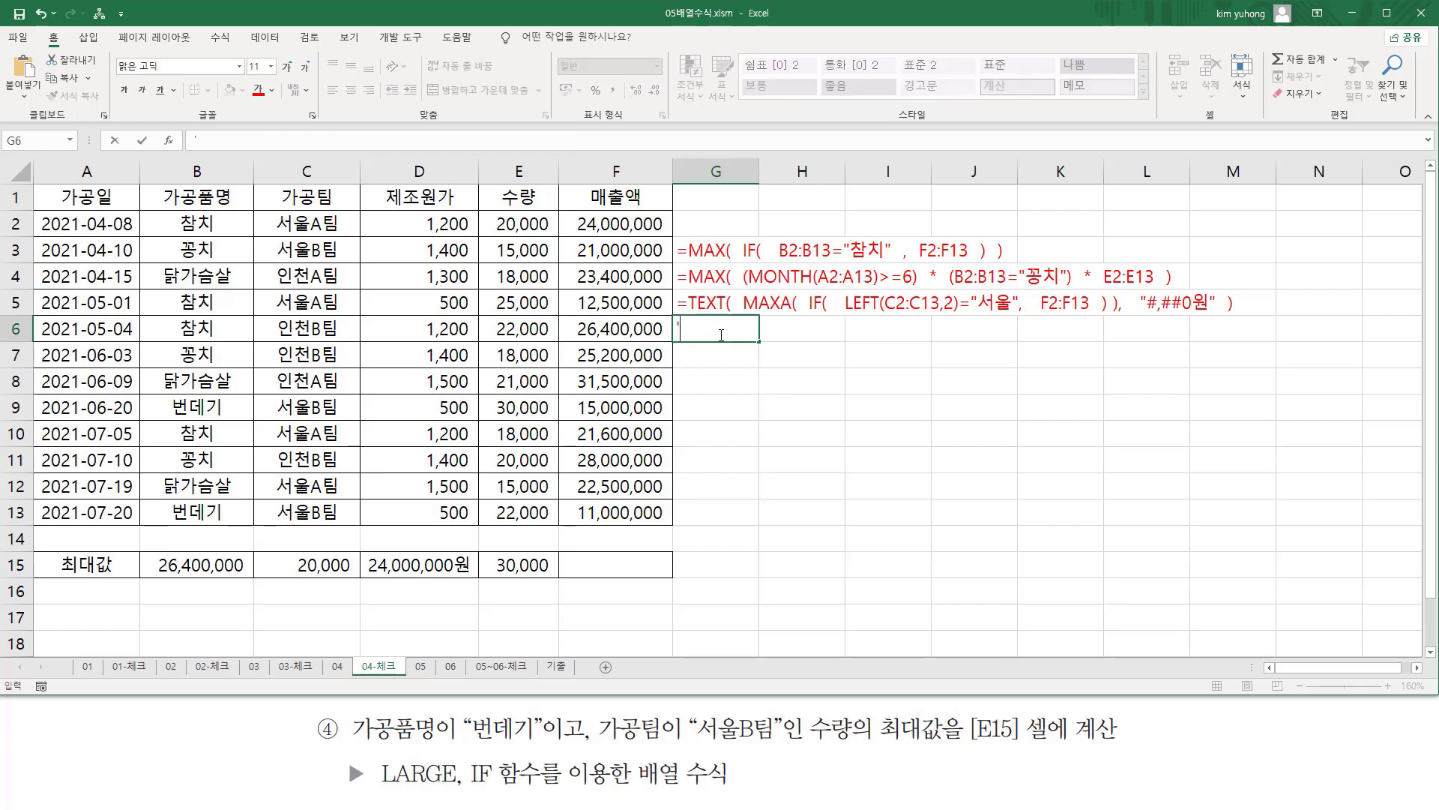
pyautogui.write('=LARGE( IF( (B2:B13="번데기") * (C2:C13="서울B팀") , E2:E13 ) , 1 )')
pyautogui.press('Return')
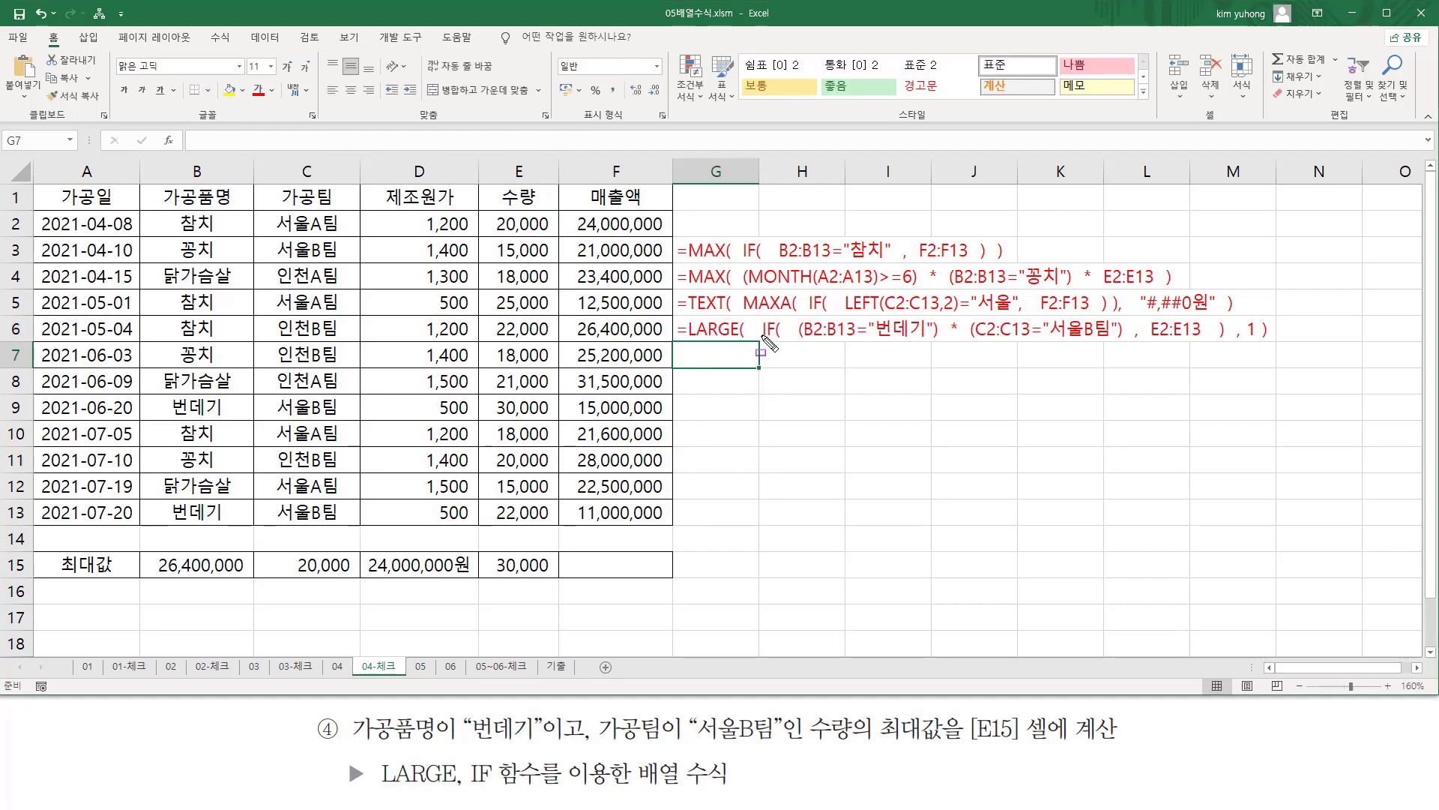
pyautogui.moveTo(757, 338)
pyautogui.mouseDown()
pyautogui.moveTo(1194, 339)
pyautogui.moveTo(1224, 320)
pyautogui.mouseUp()
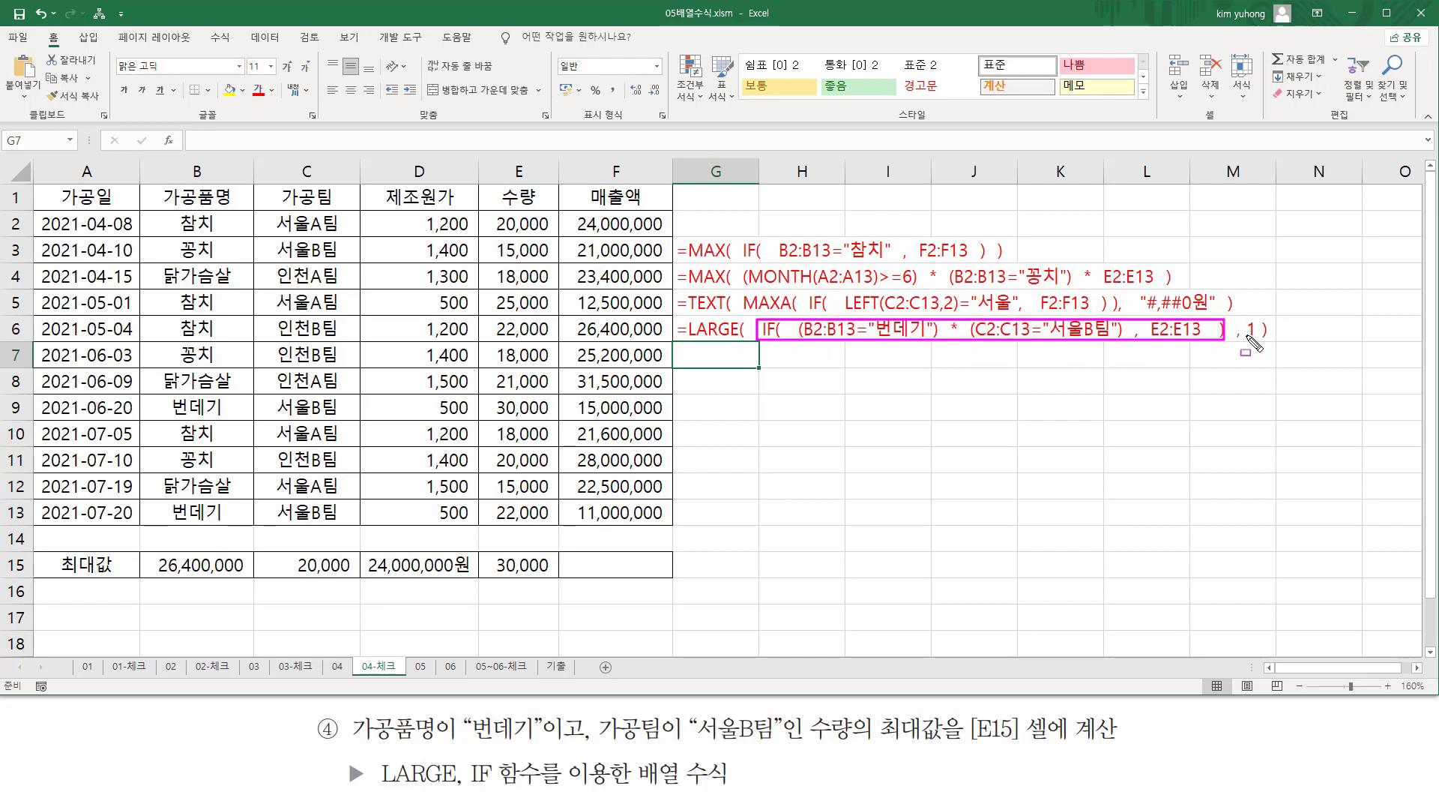
pyautogui.moveTo(1247, 338); pyautogui.dragTo(1259, 338)
pyautogui.press('Escape')
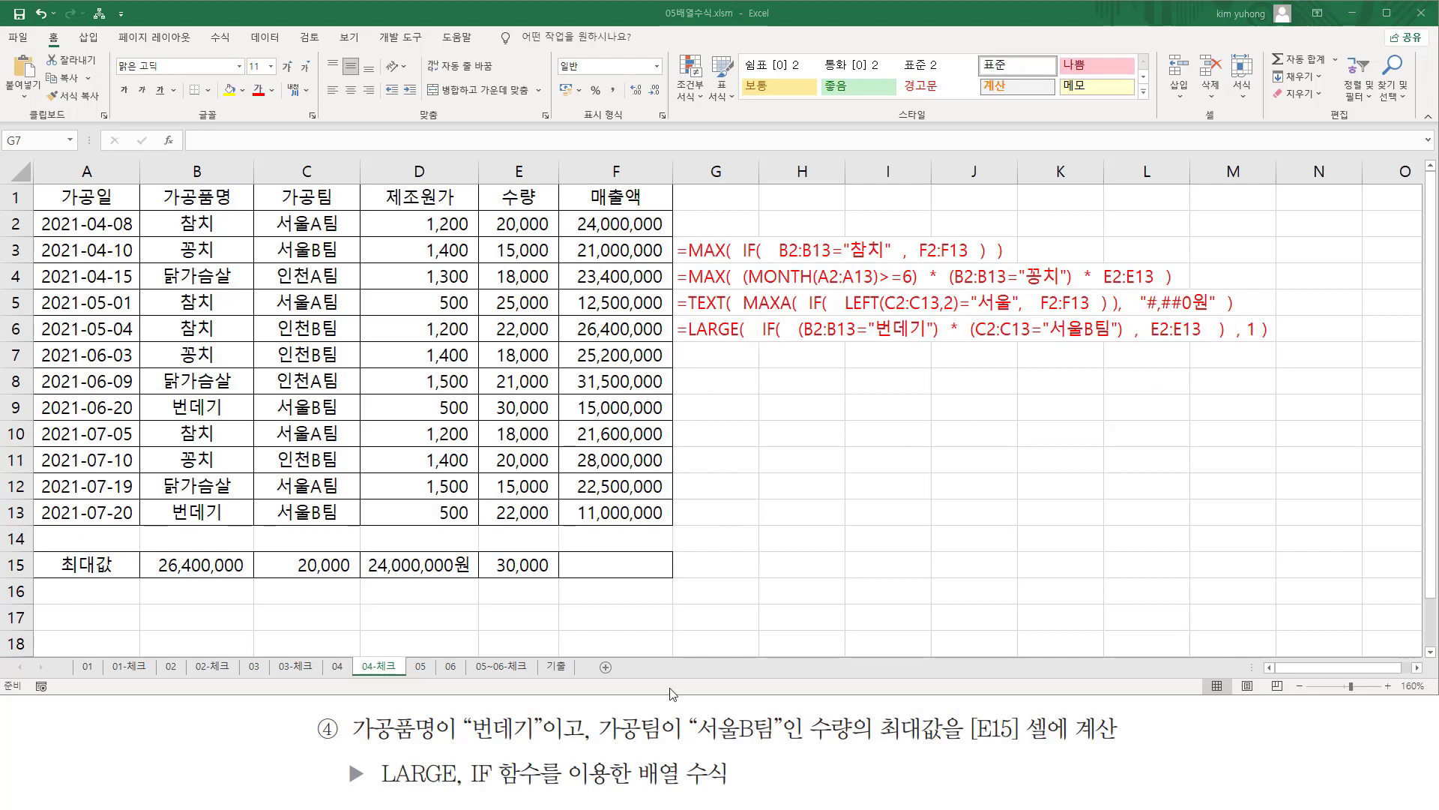
pyautogui.hotkey('ctrl', '2')
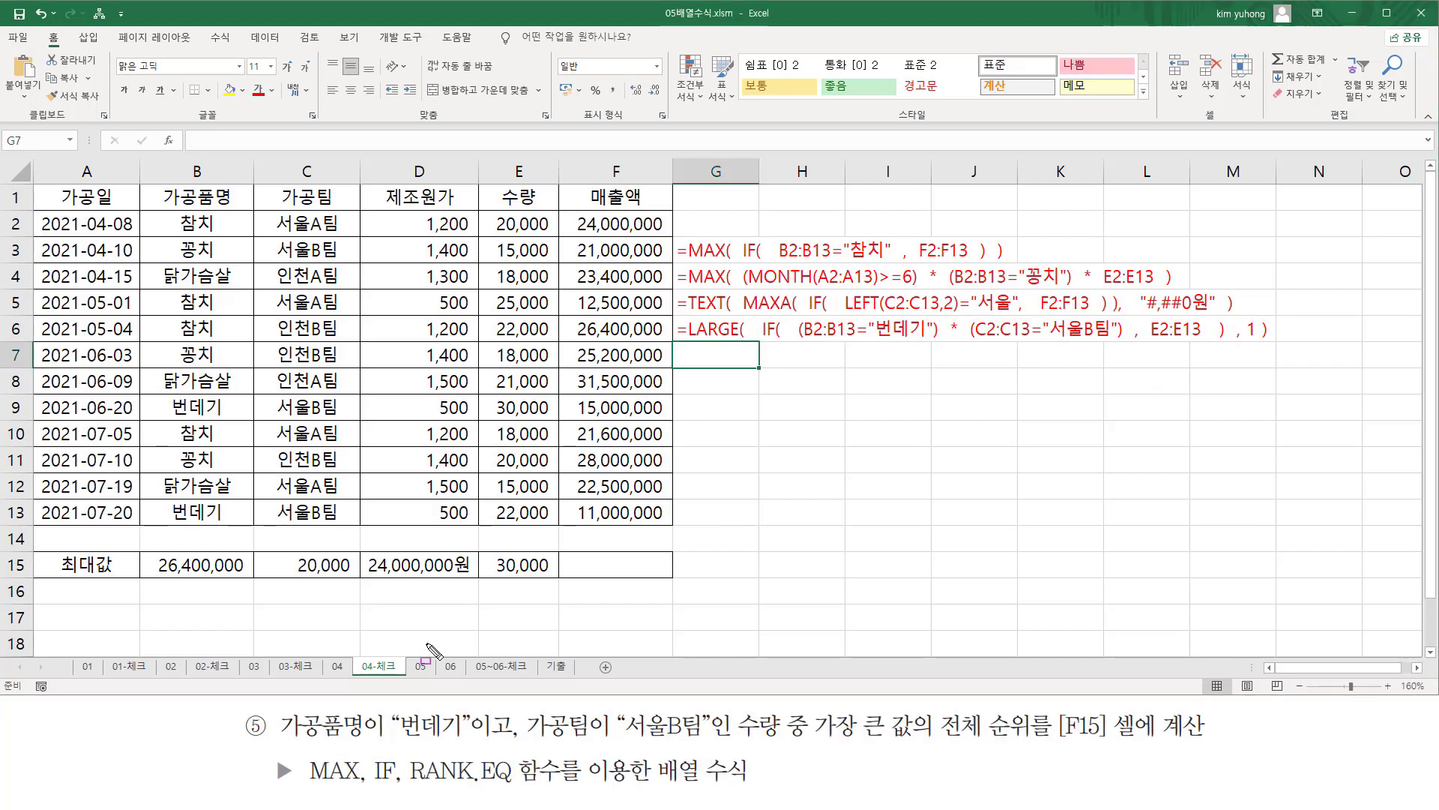
pyautogui.moveTo(273, 706)
pyautogui.mouseDown()
pyautogui.moveTo(300, 754)
pyautogui.moveTo(472, 742)
pyautogui.mouseUp()
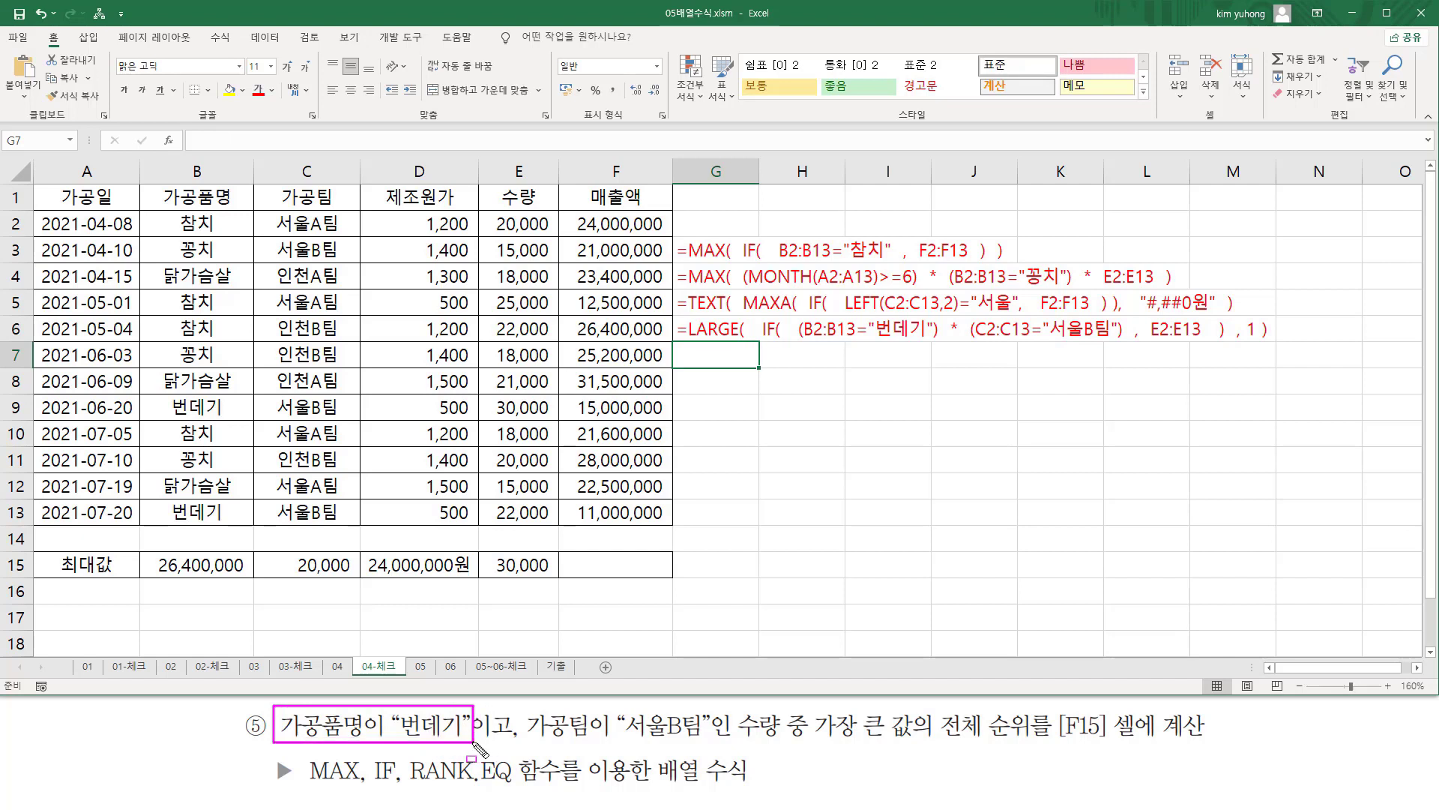
pyautogui.moveTo(151, 213)
pyautogui.mouseDown()
pyautogui.moveTo(255, 553)
pyautogui.moveTo(252, 516)
pyautogui.mouseUp()
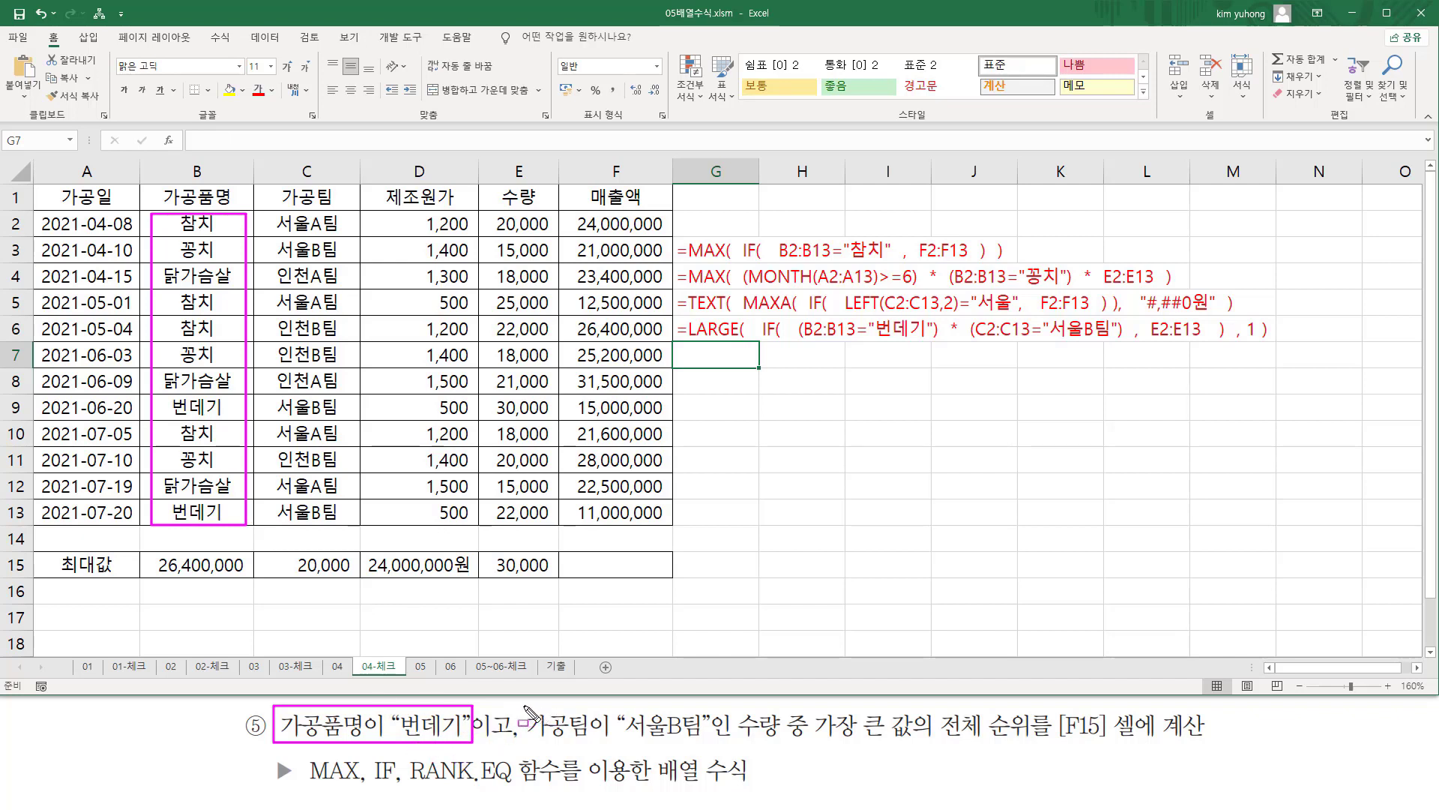
pyautogui.moveTo(522, 705)
pyautogui.mouseDown()
pyautogui.moveTo(626, 744)
pyautogui.moveTo(711, 747)
pyautogui.mouseUp()
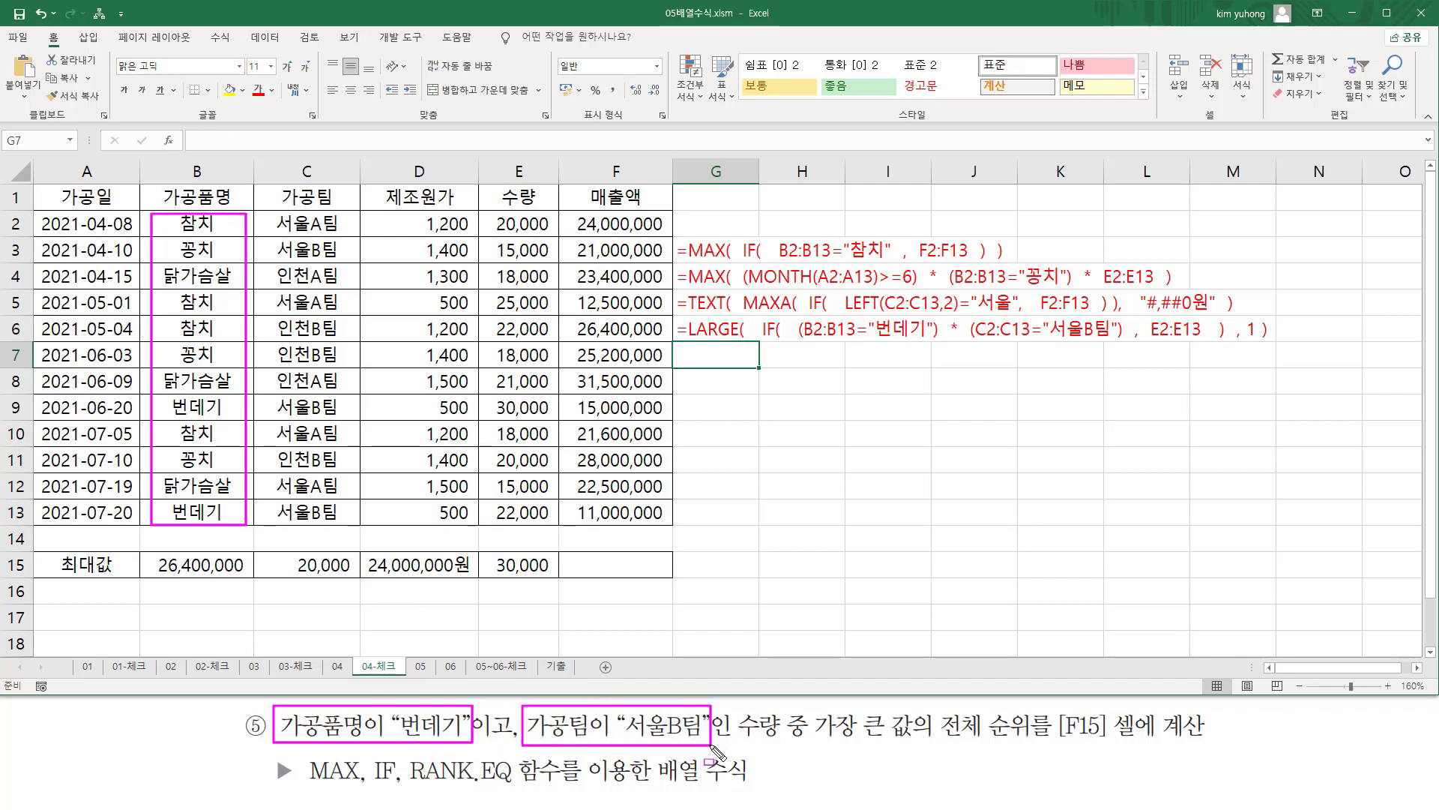
pyautogui.moveTo(268, 214)
pyautogui.mouseDown()
pyautogui.moveTo(298, 251)
pyautogui.moveTo(346, 530)
pyautogui.mouseUp()
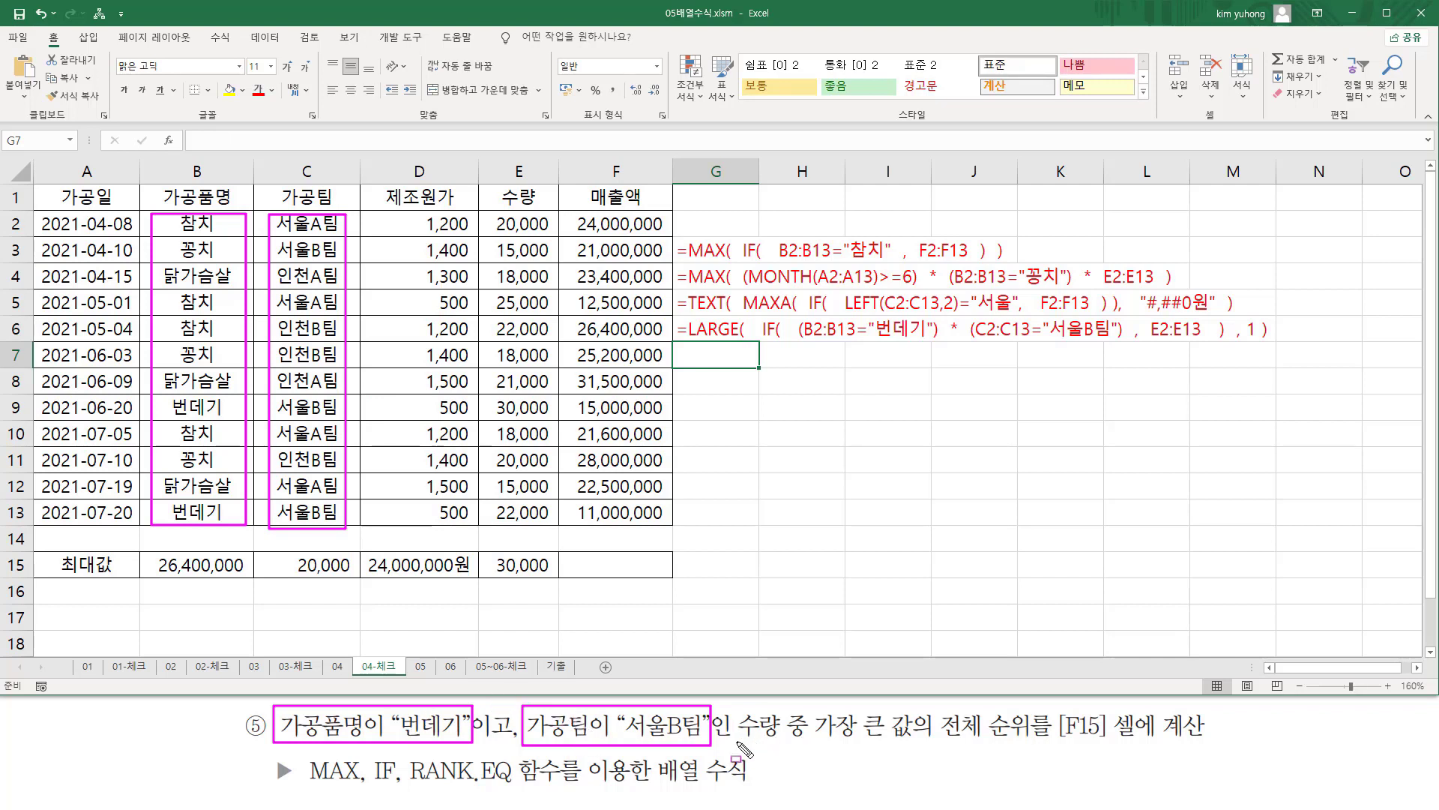
pyautogui.moveTo(737, 742); pyautogui.dragTo(916, 752)
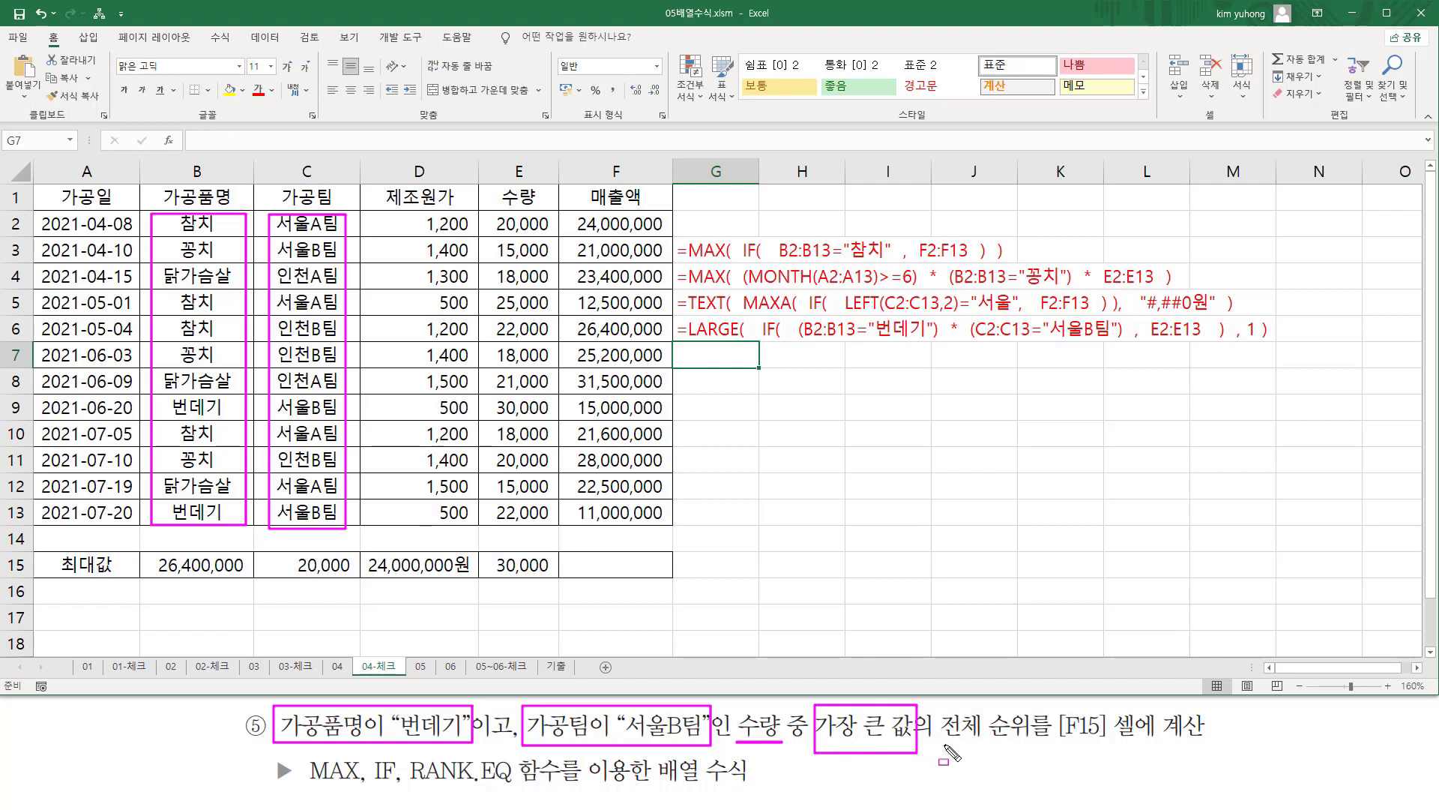
pyautogui.moveTo(938, 744); pyautogui.dragTo(1114, 745)
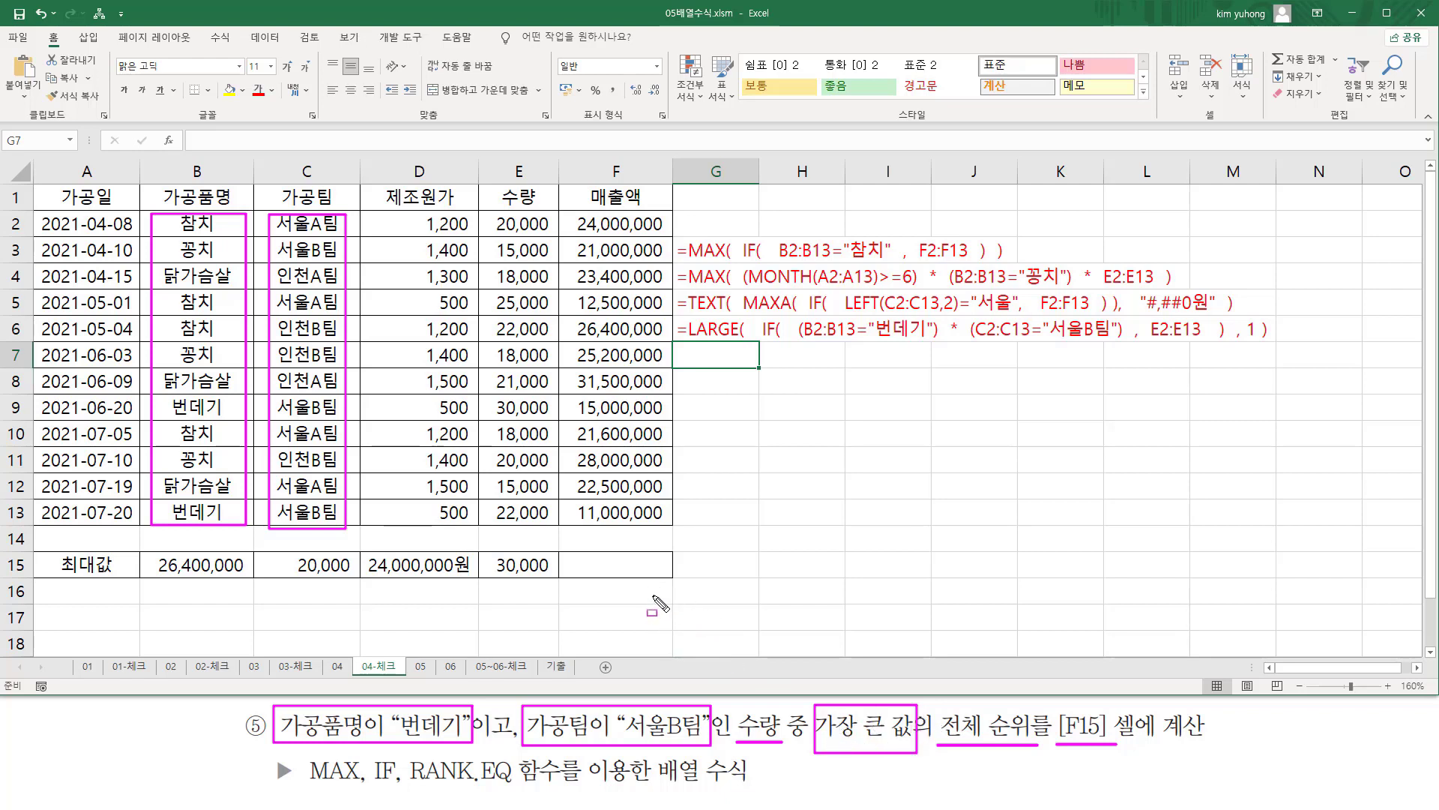
pyautogui.press('Escape')
# Start a formula in F15 with MAX containing a nested IF, and open a parenthesis for the first condition.
pyautogui.click(652, 565)
pyautogui.write('=')
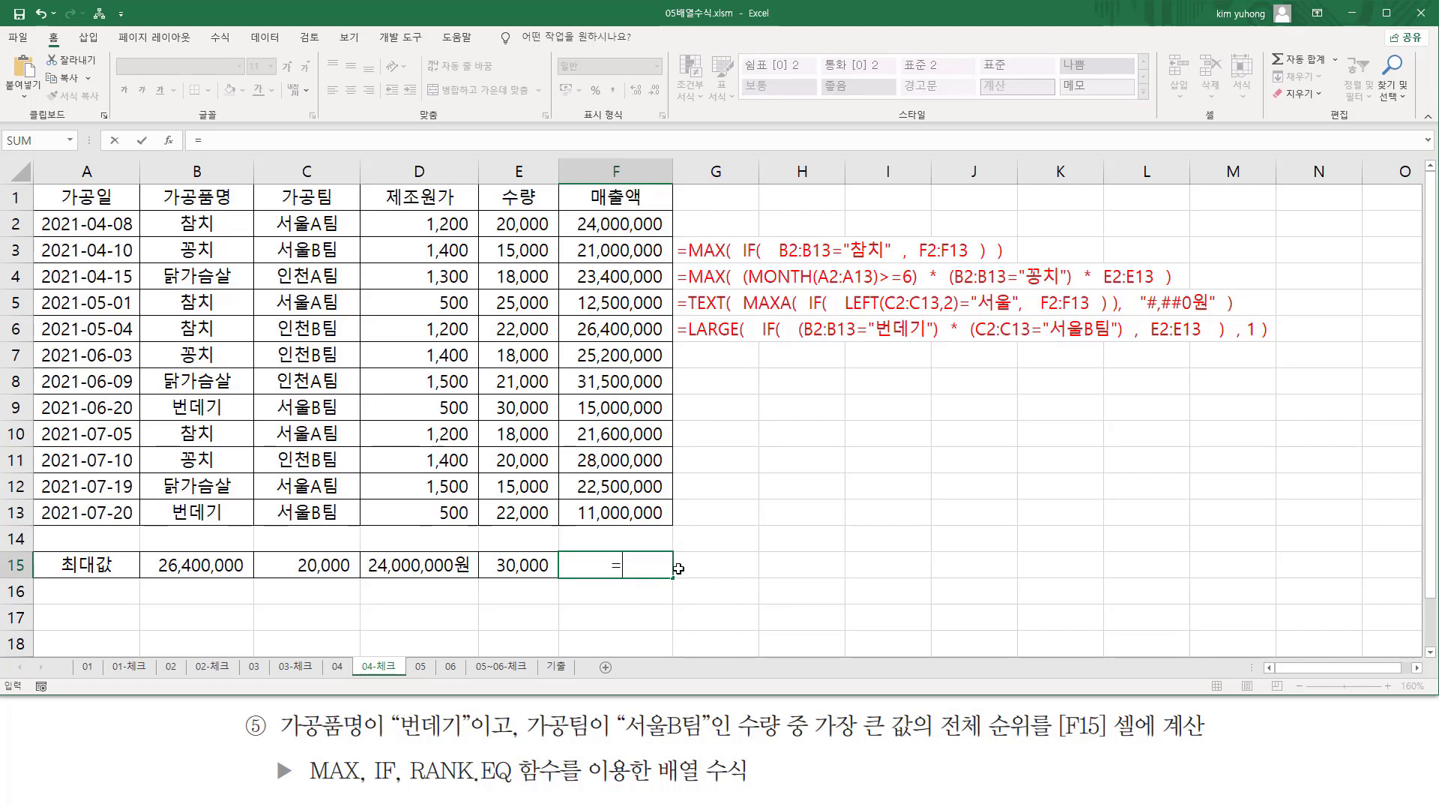
pyautogui.write('max')
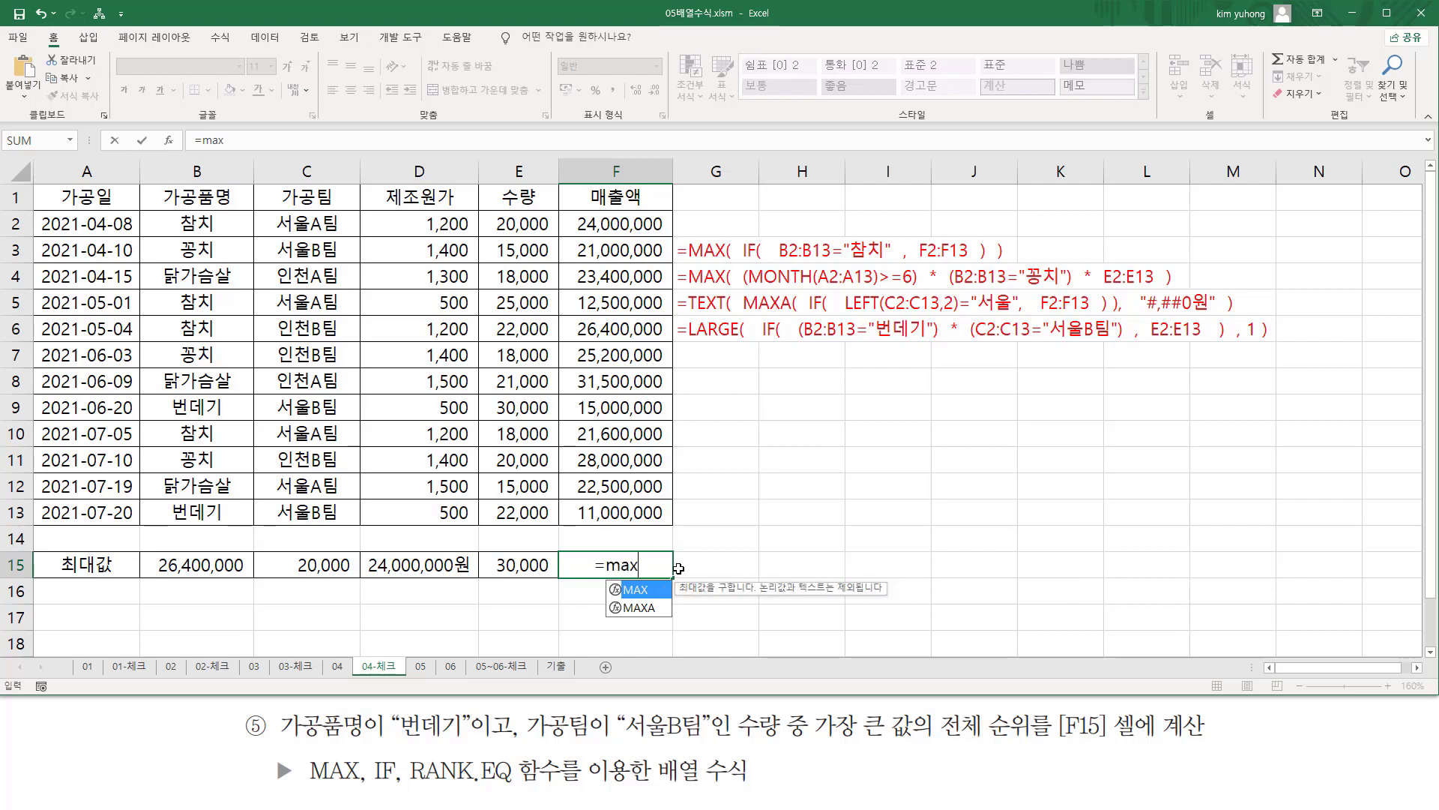
pyautogui.write('(')
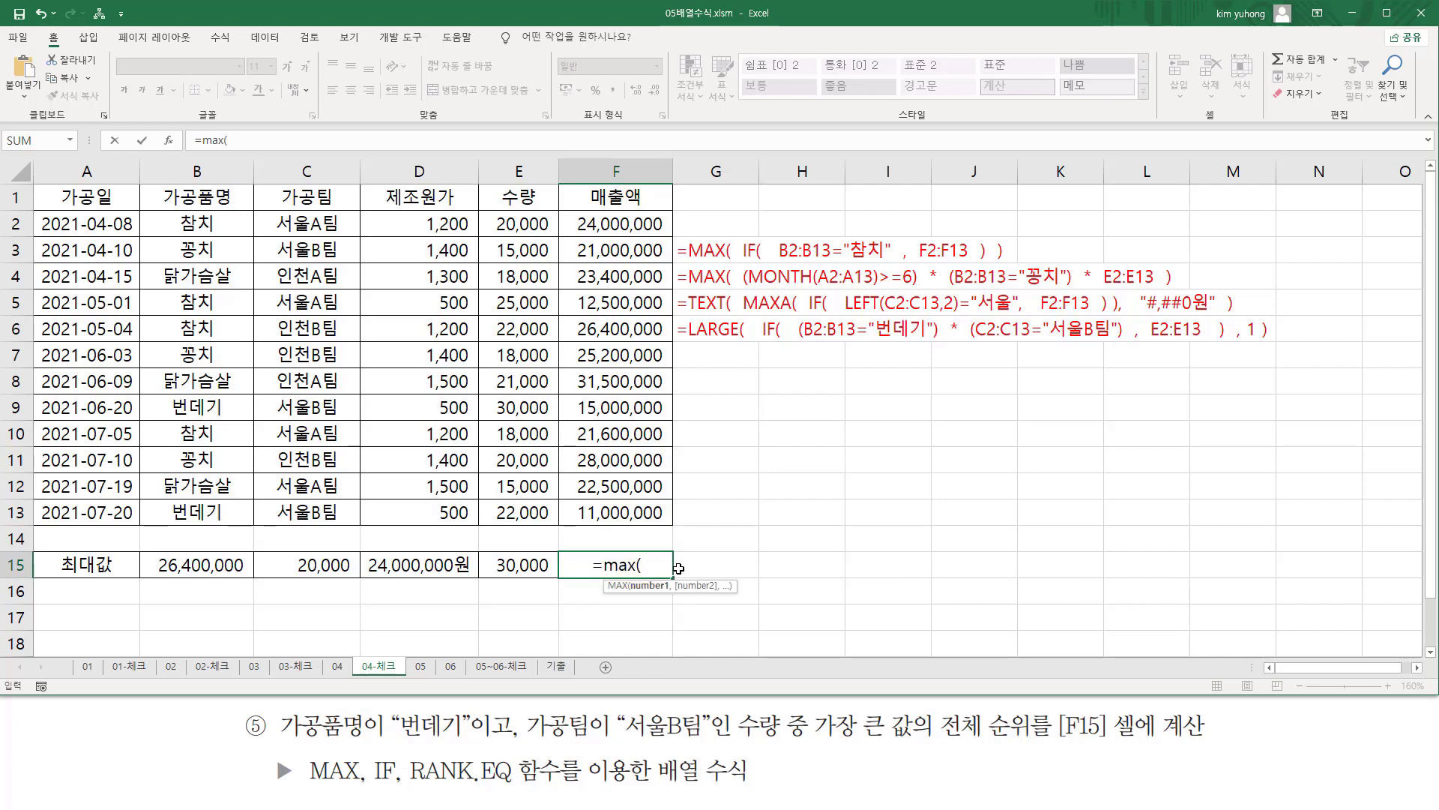
pyautogui.write('    if(')
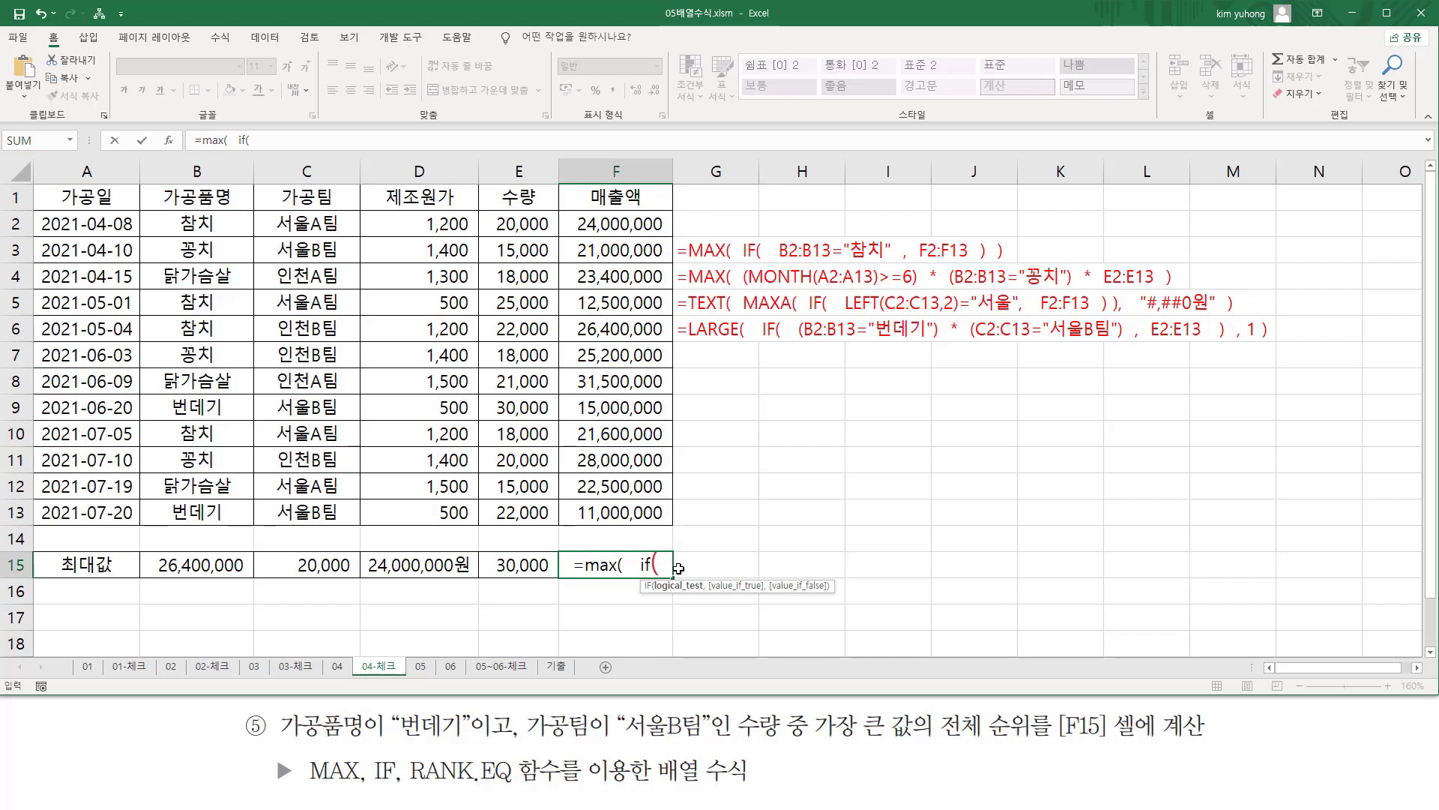
pyautogui.write('    (')
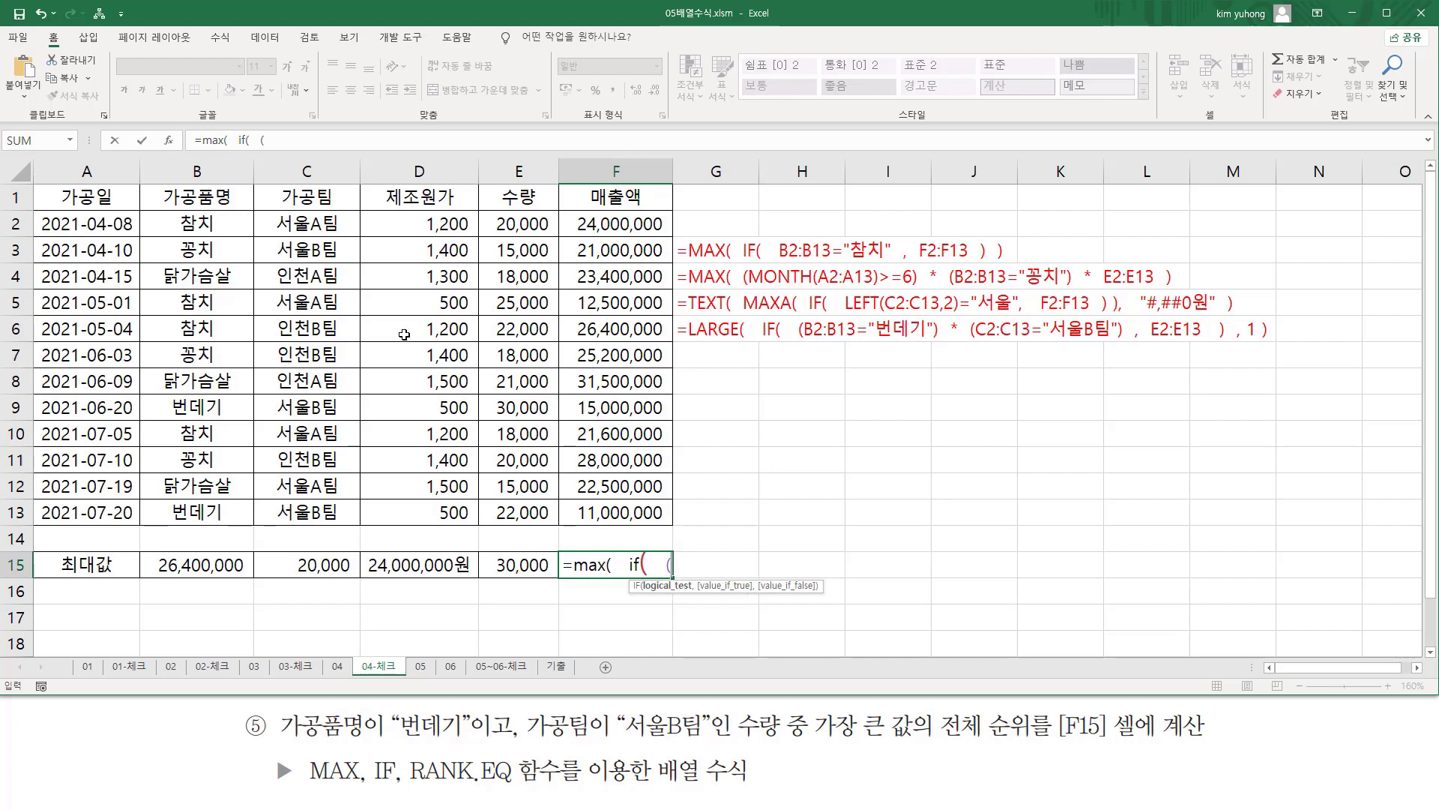
# Set the IF test's first parenthesized condition to B2:B13="번데기".
pyautogui.moveTo(216, 223); pyautogui.dragTo(217, 508)
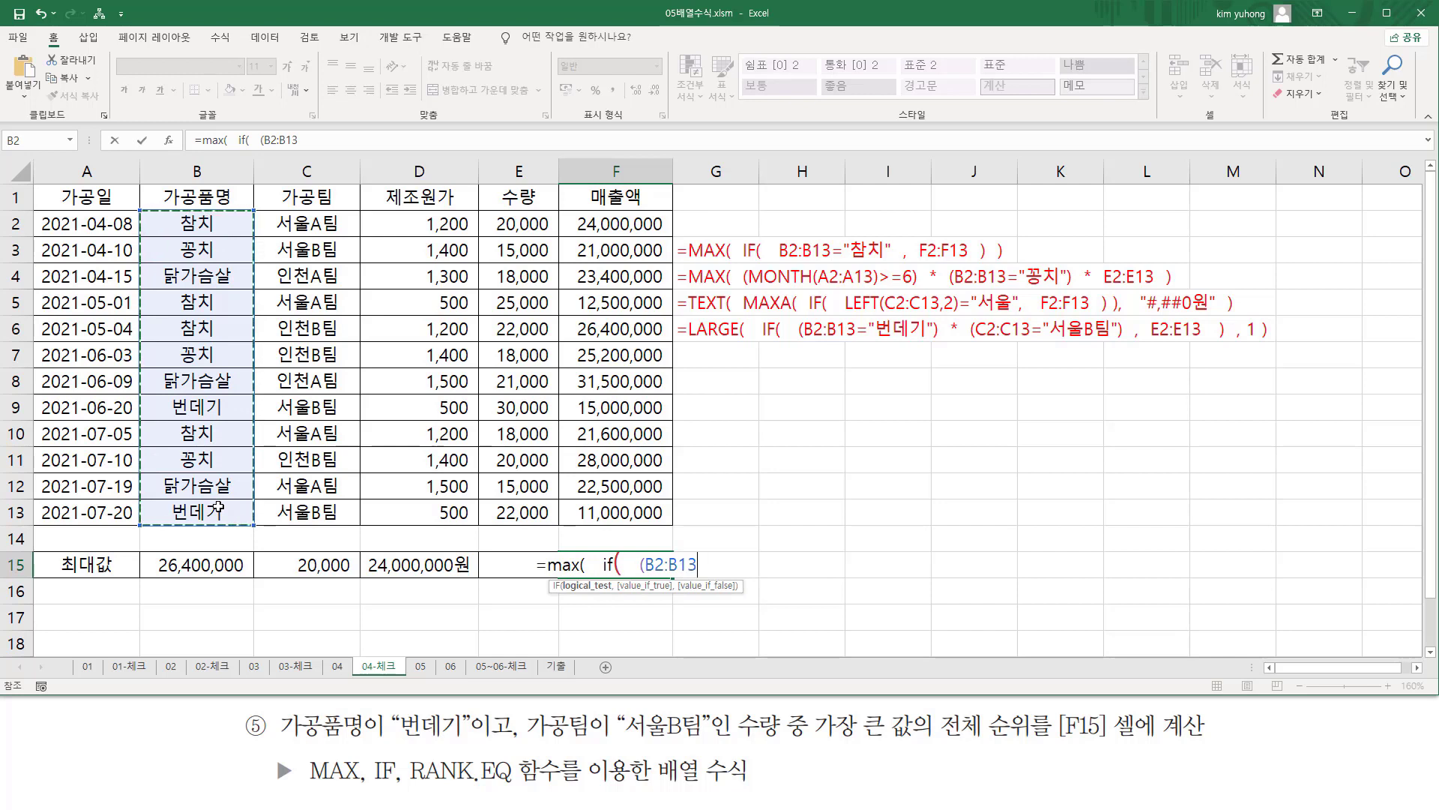
pyautogui.write('="번')
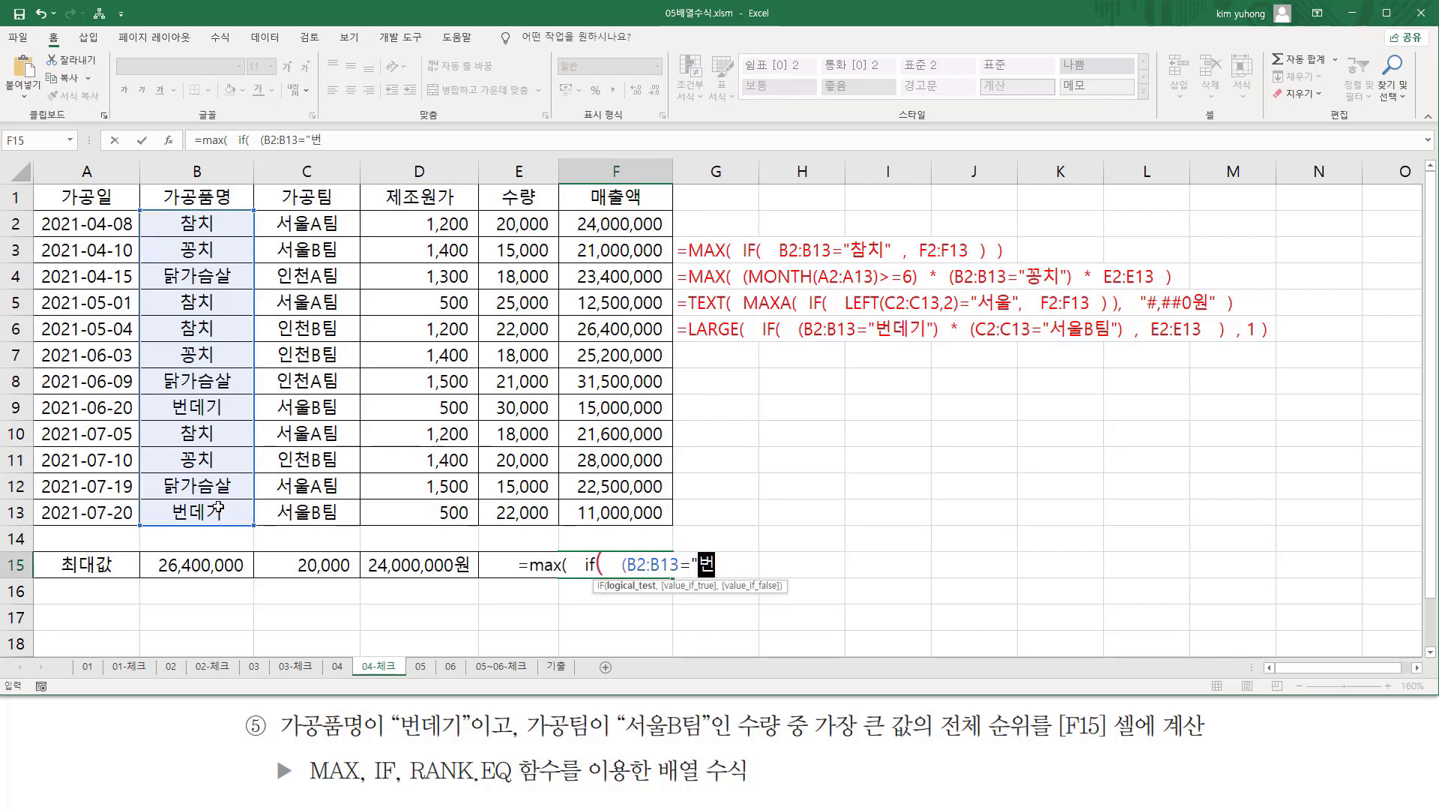
pyautogui.write('데기"')
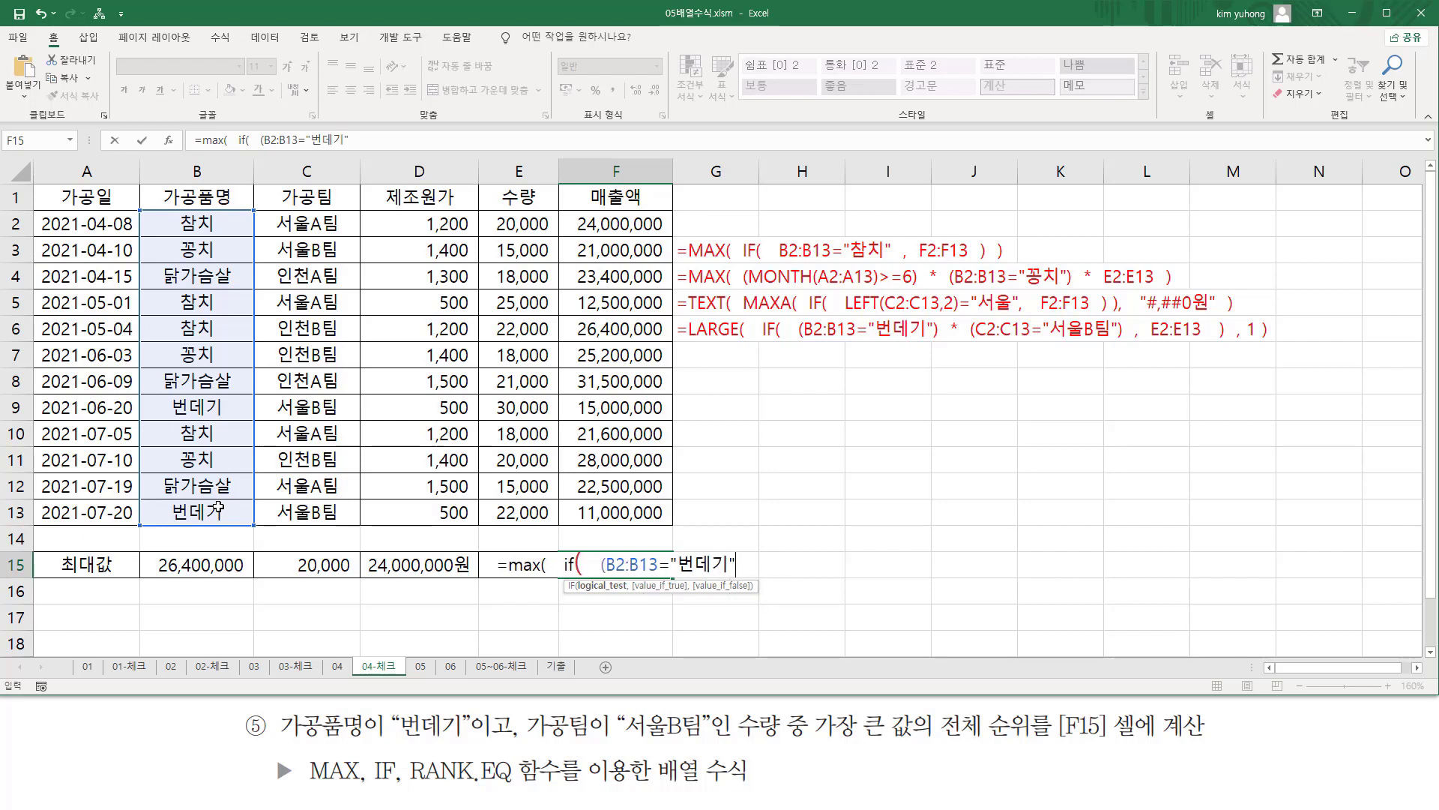
pyautogui.write(')')
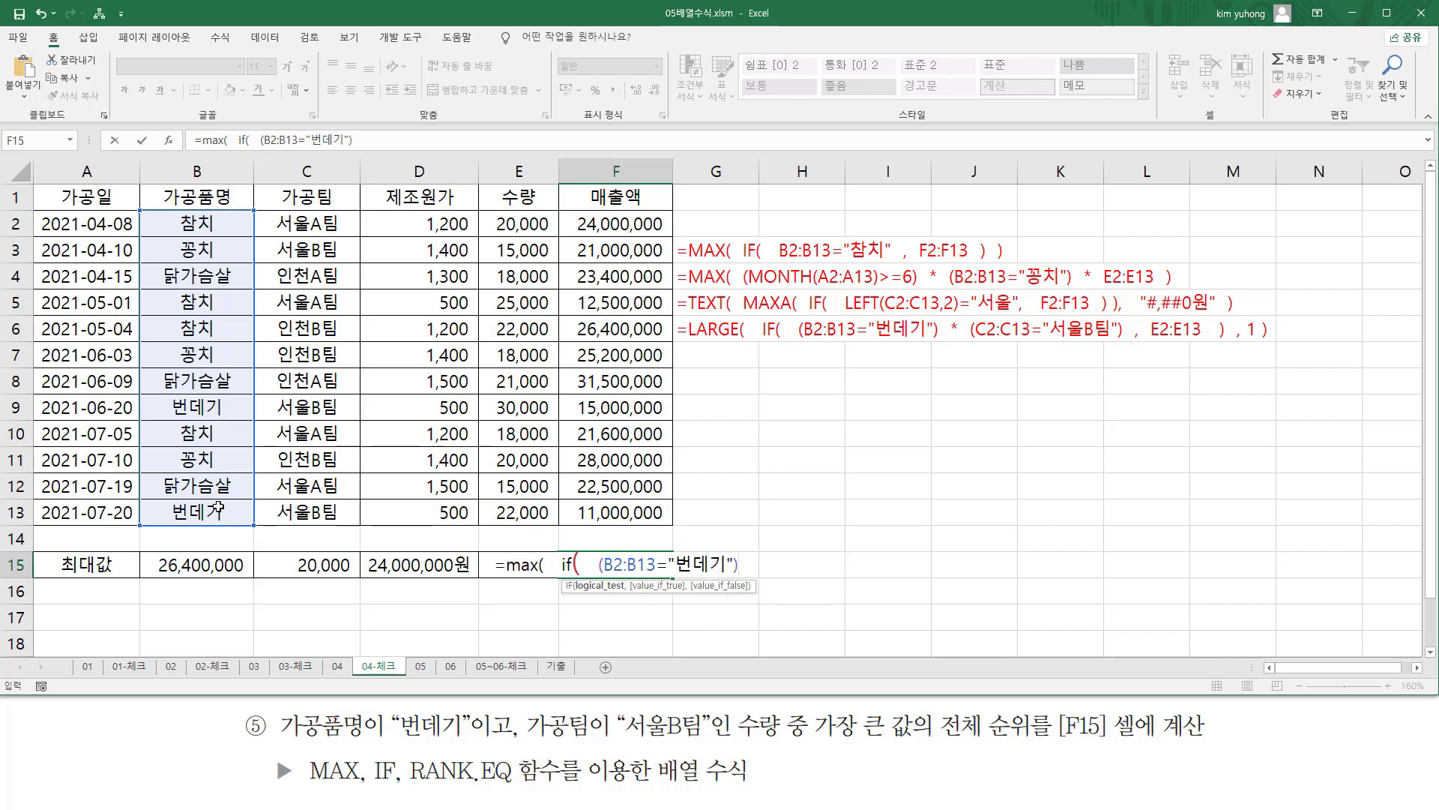
pyautogui.write('  *')
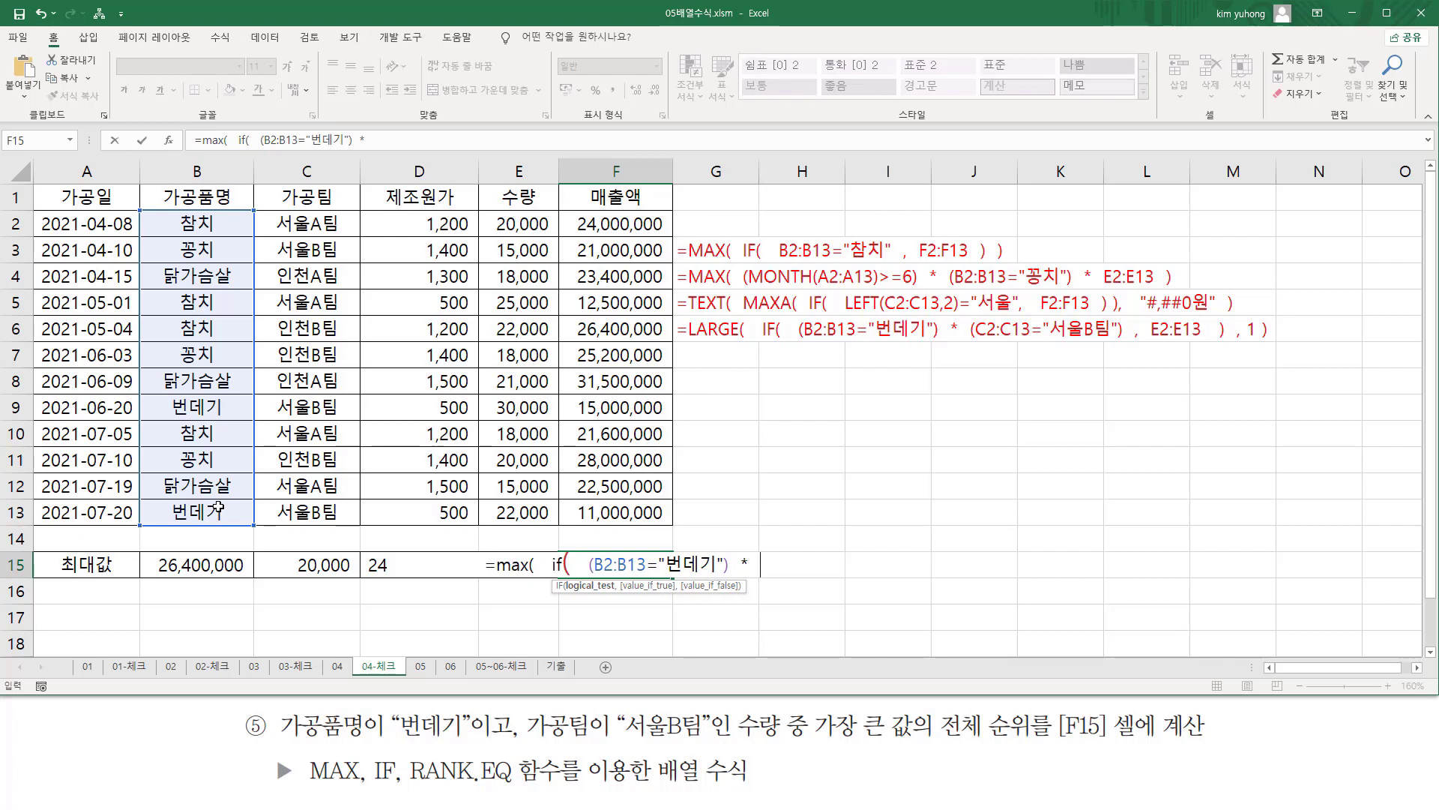
pyautogui.write('  (')
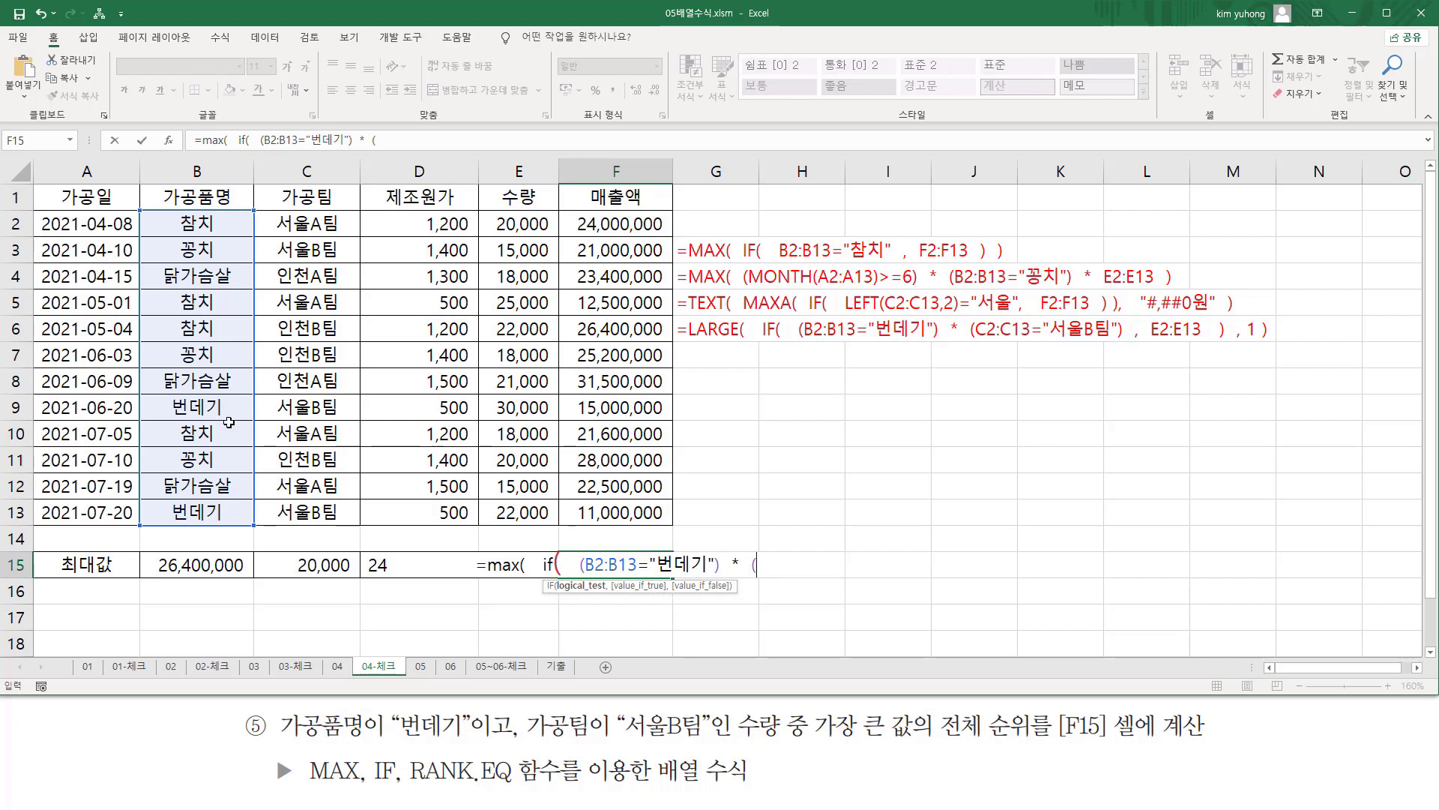
# Multiply the first condition by a second parenthesized condition, C2:C13="서울B팀".
pyautogui.moveTo(307, 223); pyautogui.dragTo(318, 506)
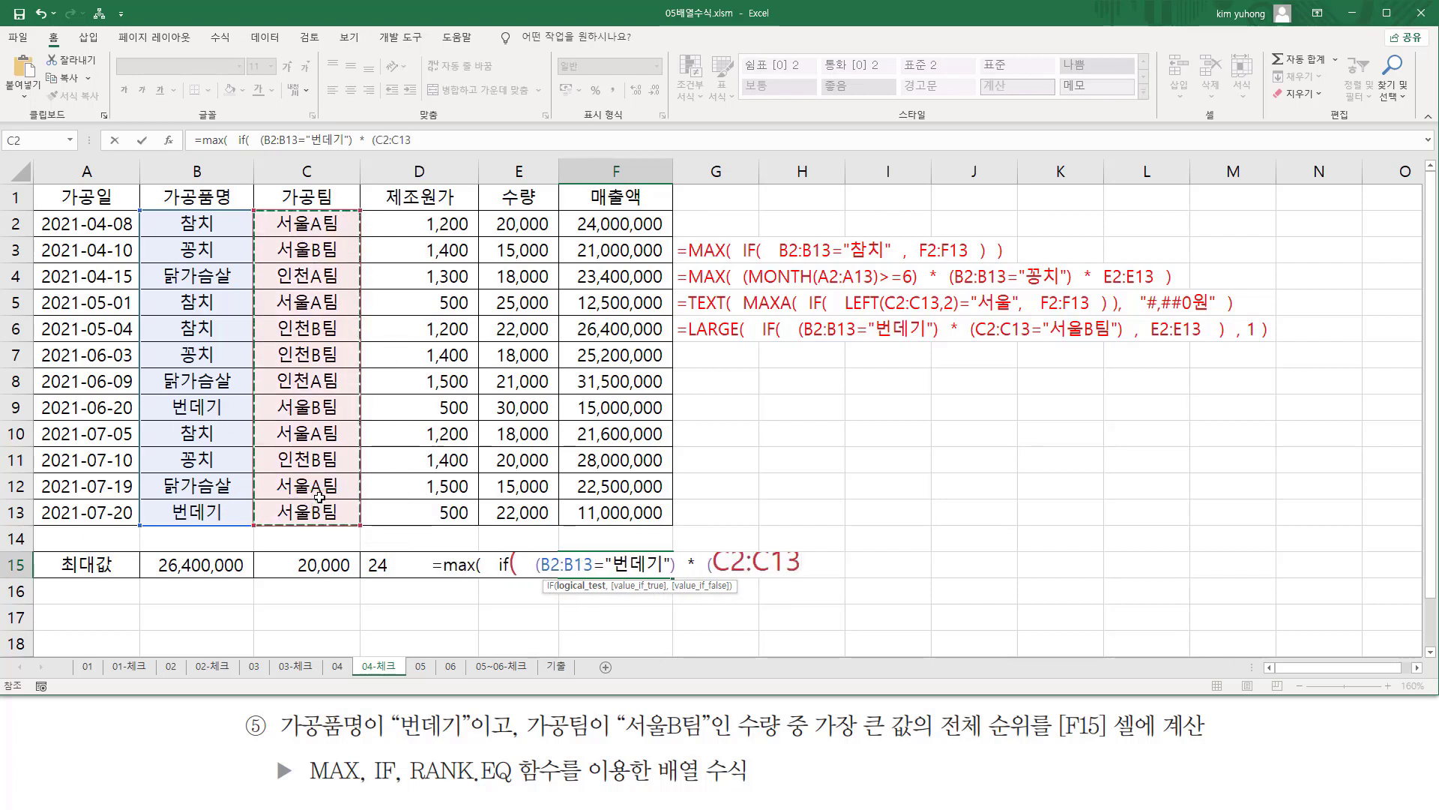
pyautogui.write('=')
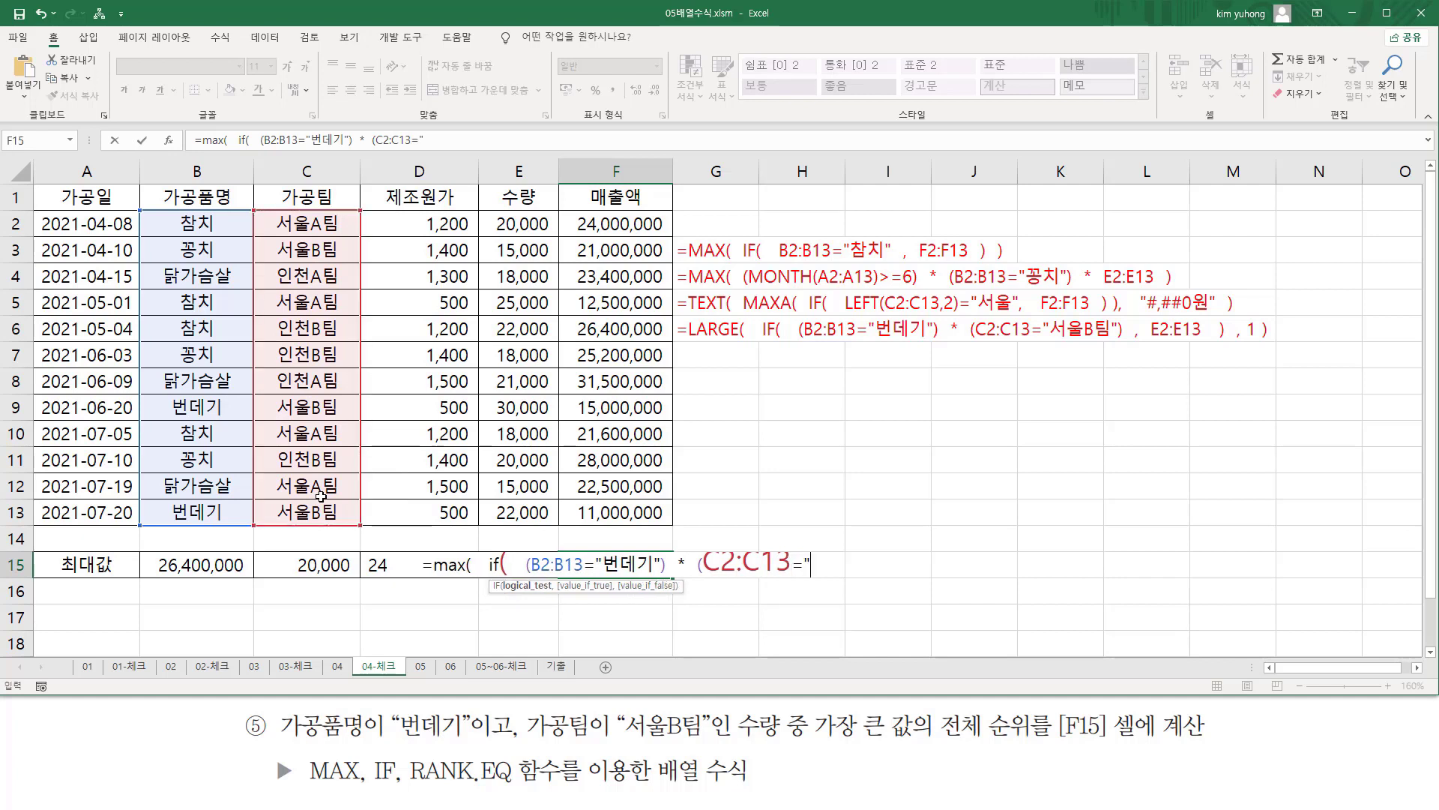
pyautogui.write('"서울B')
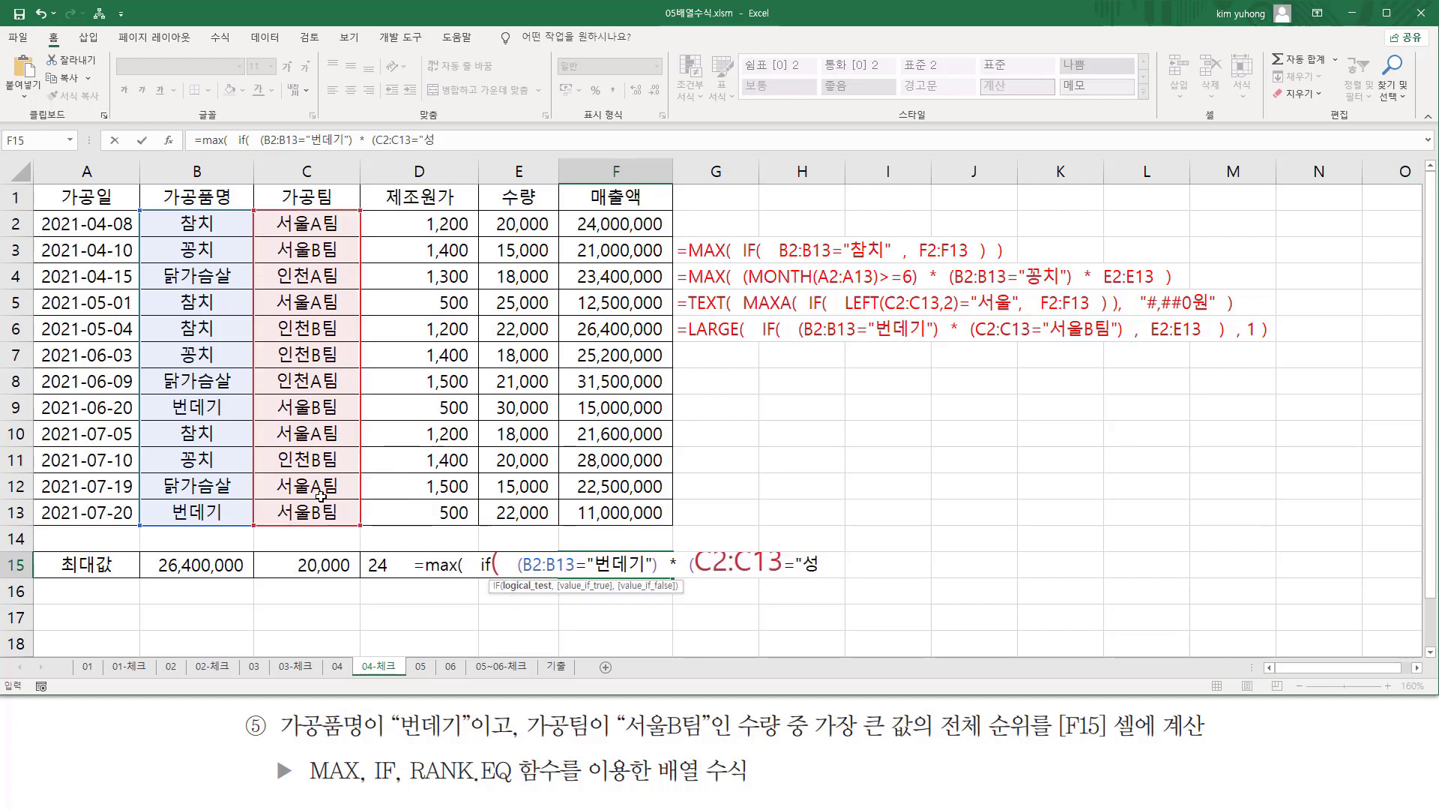
pyautogui.write('팀")')
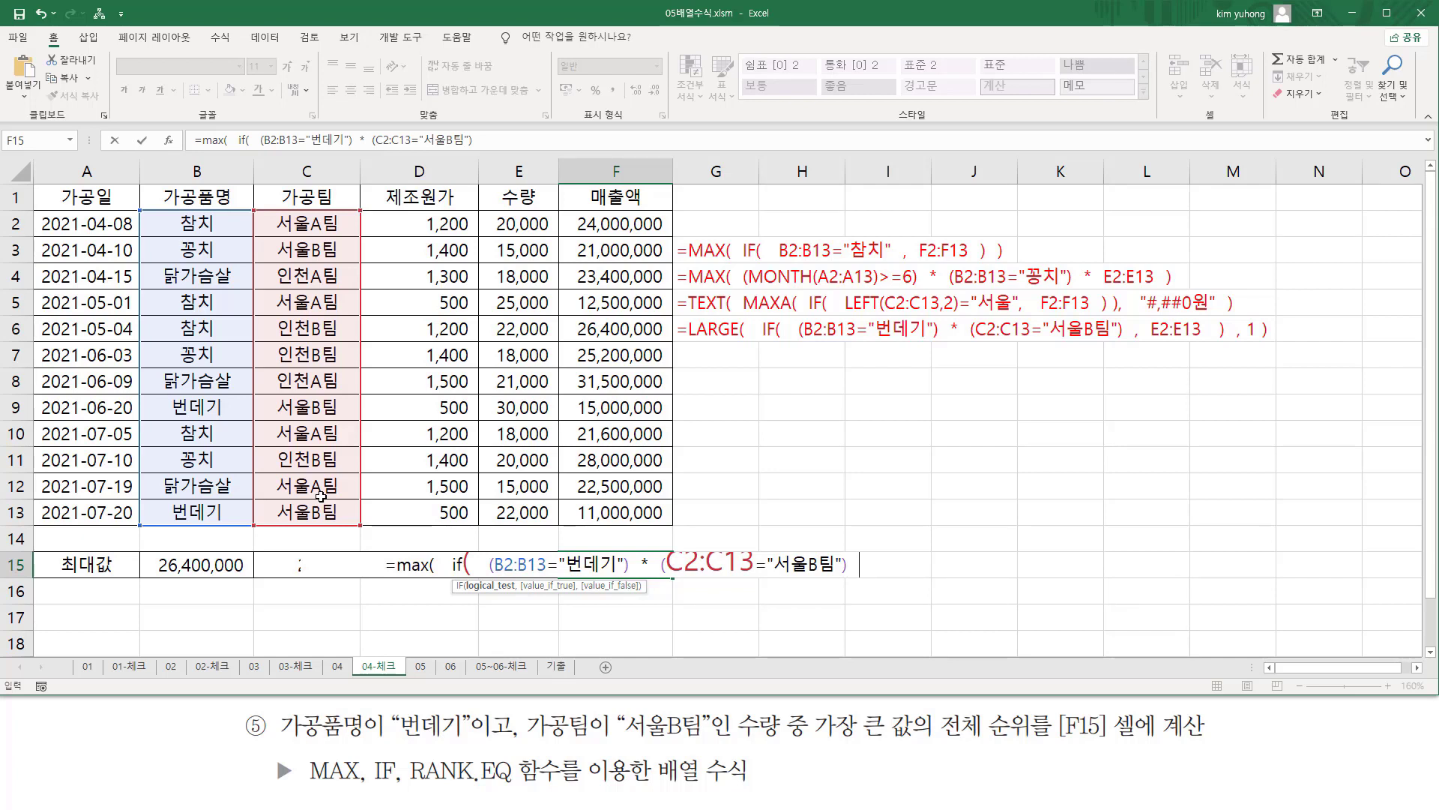
# Set E2:E13 as IF's value when true, close both functions and enter F15's MAX formula as an array formula.
pyautogui.write(',')
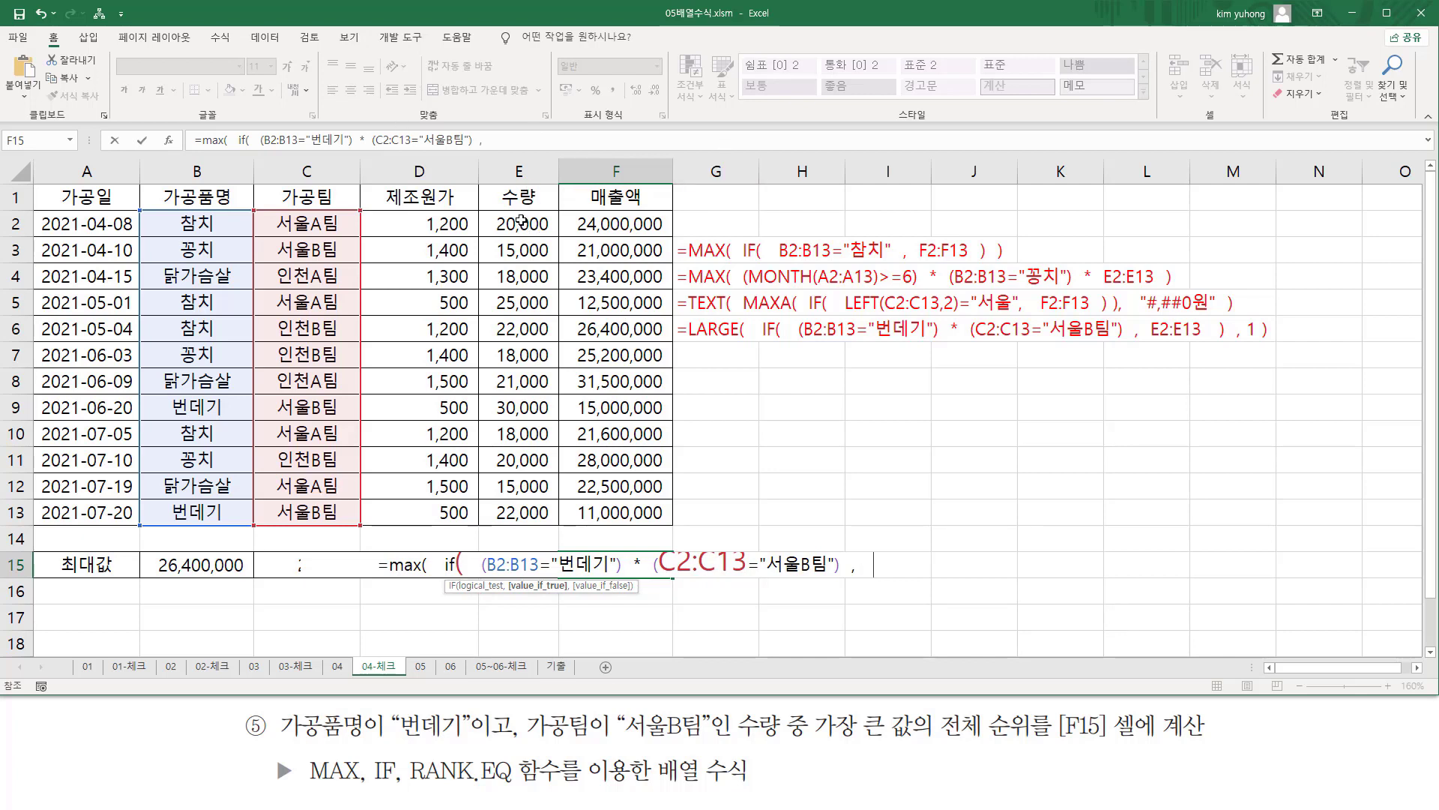
pyautogui.moveTo(522, 222); pyautogui.dragTo(536, 516)
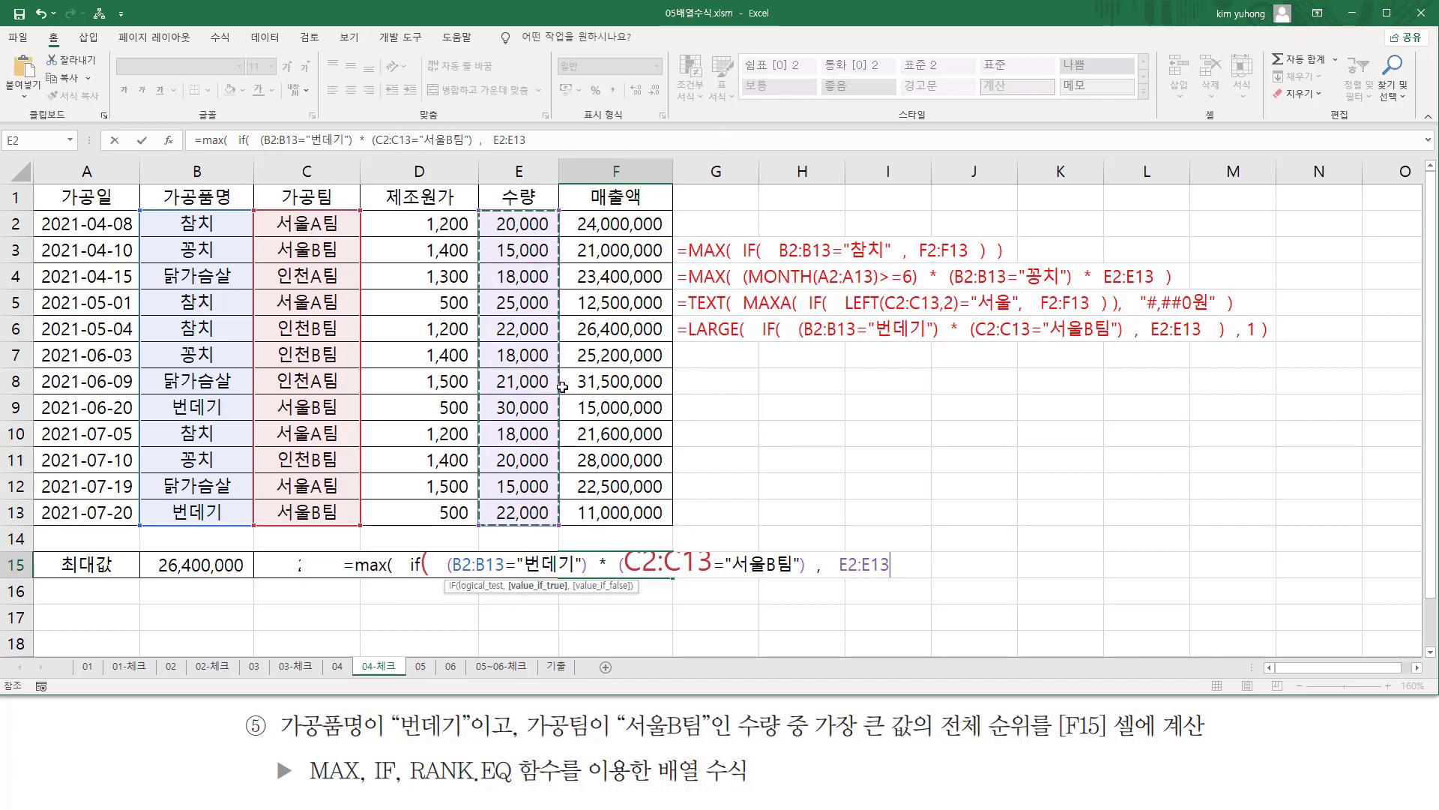
pyautogui.write(')')
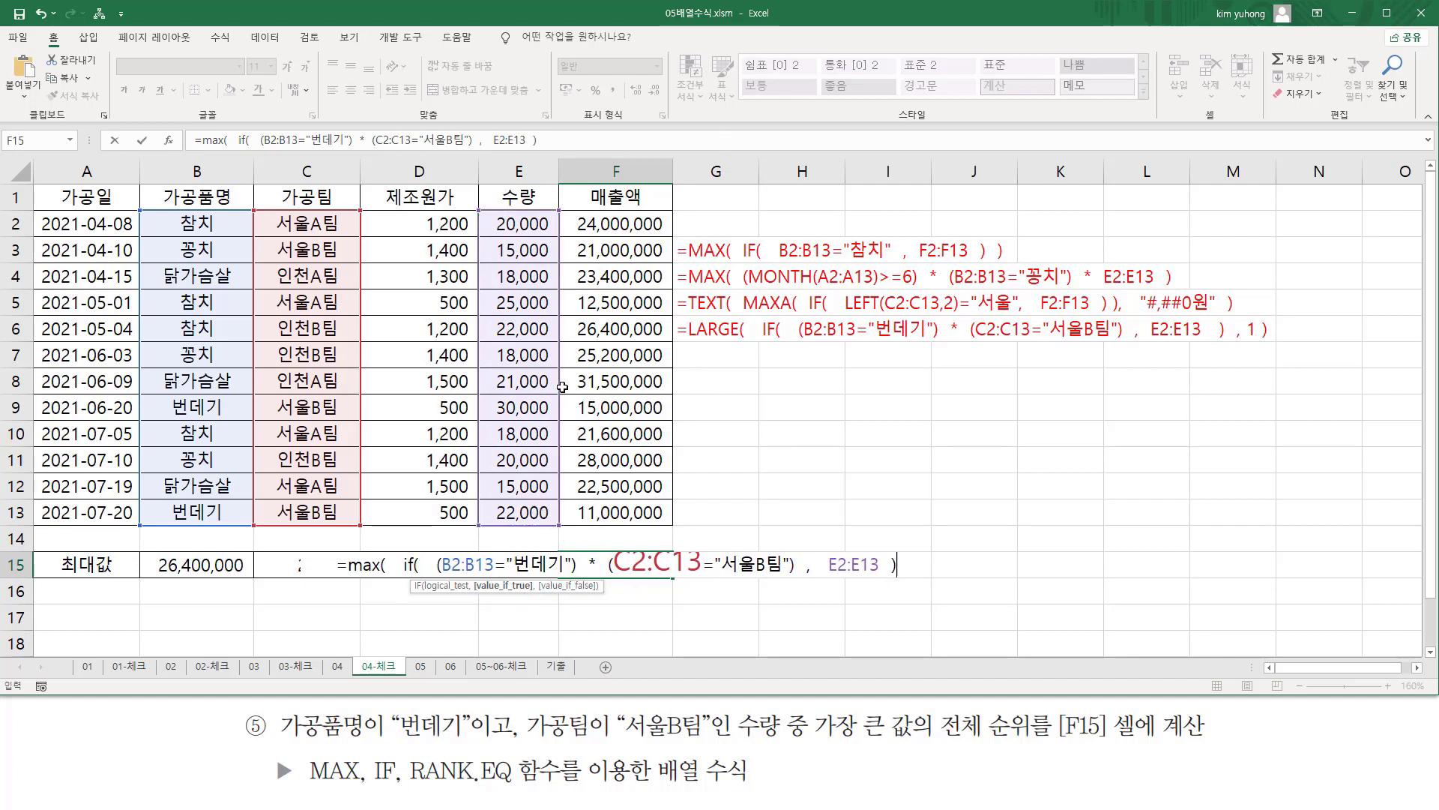
pyautogui.write('  )')
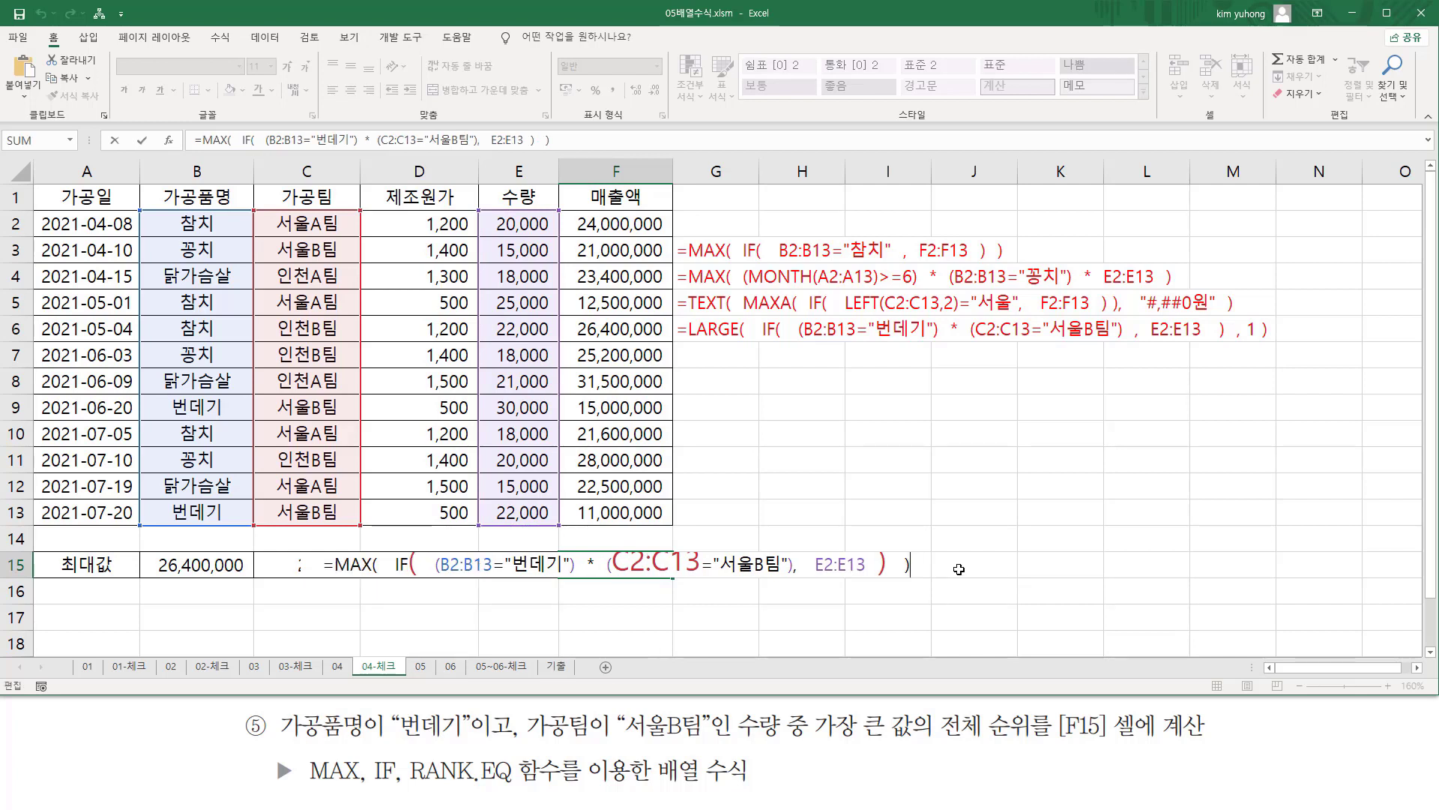
pyautogui.hotkey('ctrl', 'shift', 'Return')
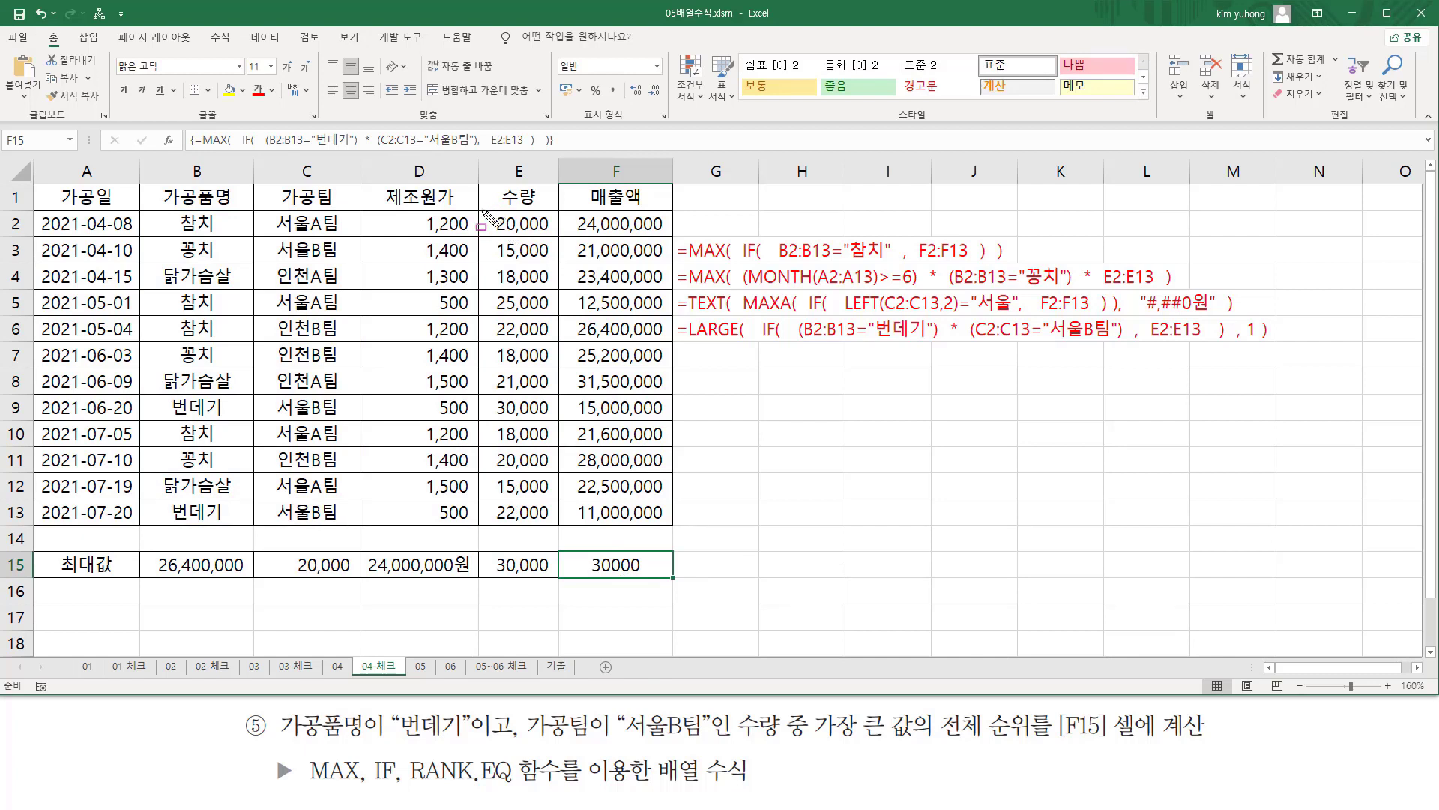
pyautogui.moveTo(484, 212)
pyautogui.mouseDown()
pyautogui.moveTo(581, 449)
pyautogui.moveTo(559, 525)
pyautogui.mouseUp()
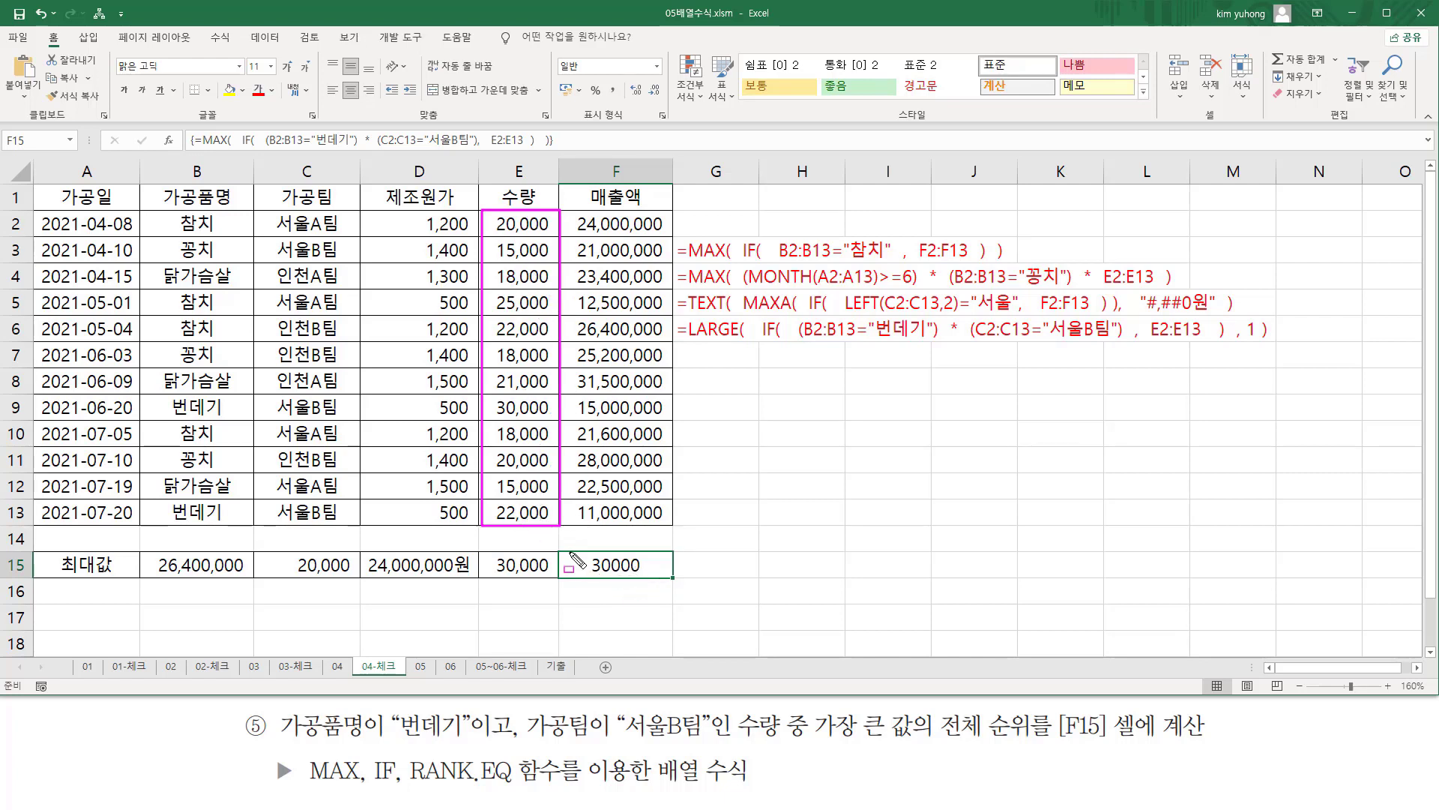
pyautogui.press('Escape')
# Wrap F15's existing MAX expression in RANK.EQ as its number argument.
pyautogui.doubleClick(597, 564)
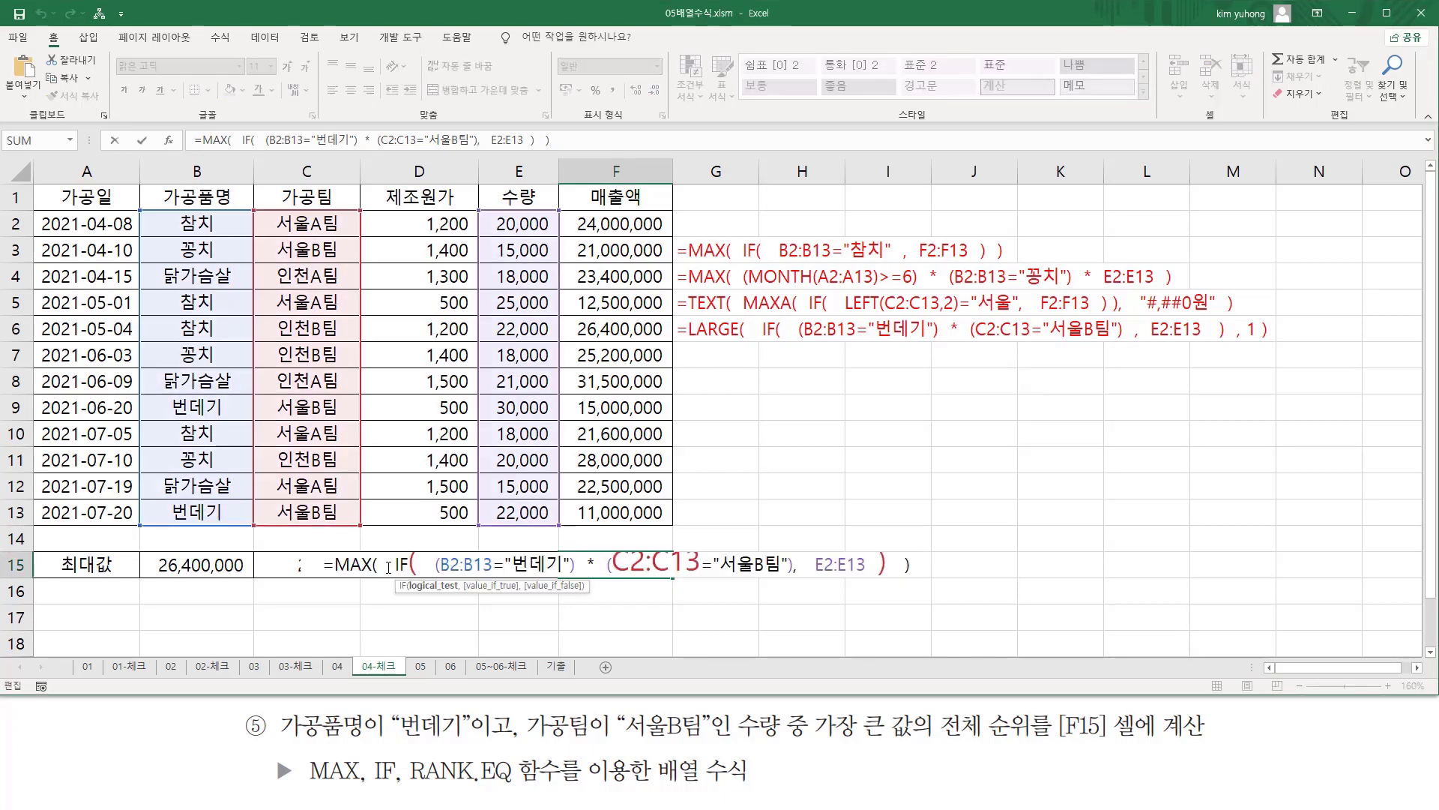
pyautogui.moveTo(337, 564); pyautogui.dragTo(1029, 565)
pyautogui.hotkey('ctrl', 'c')
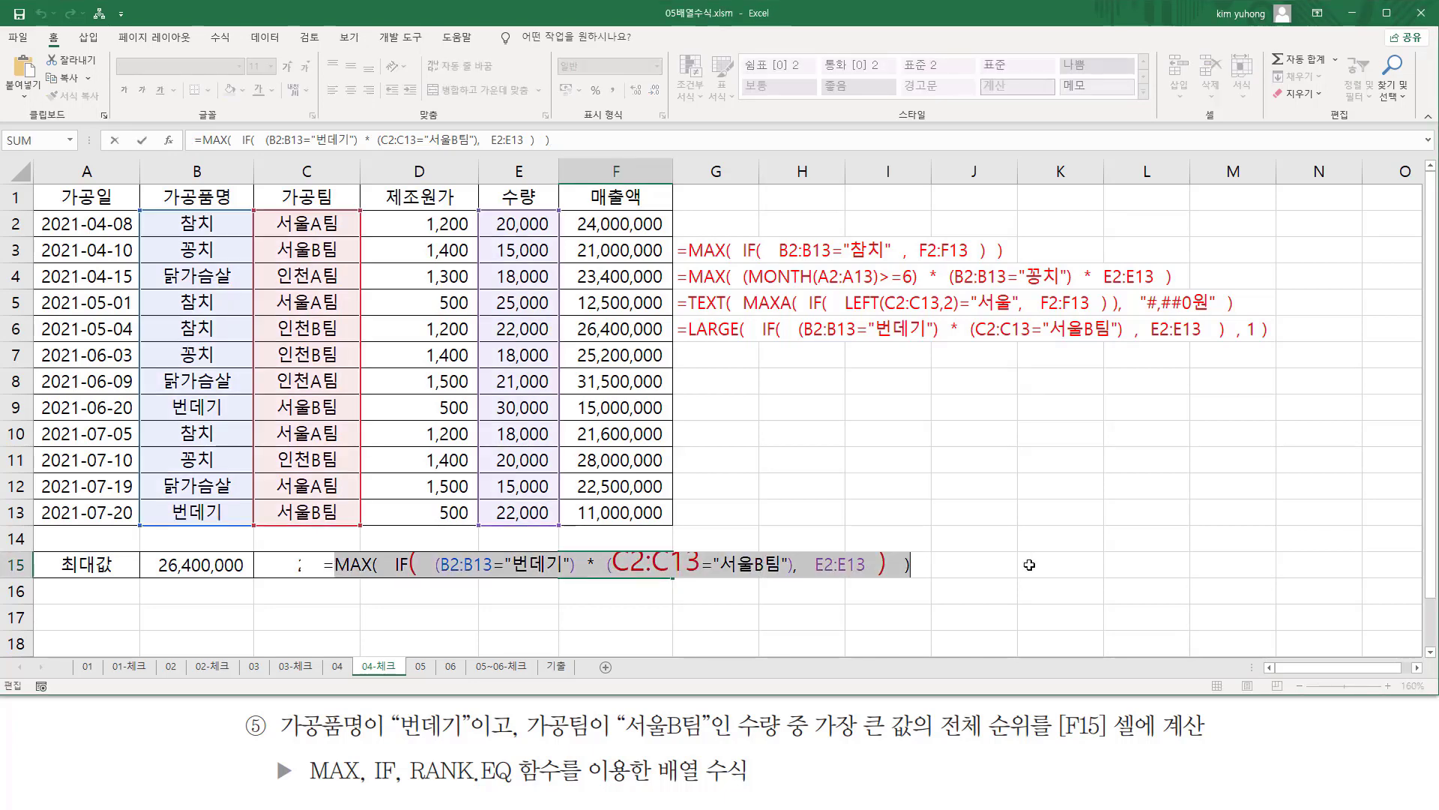
pyautogui.press('BackSpace')
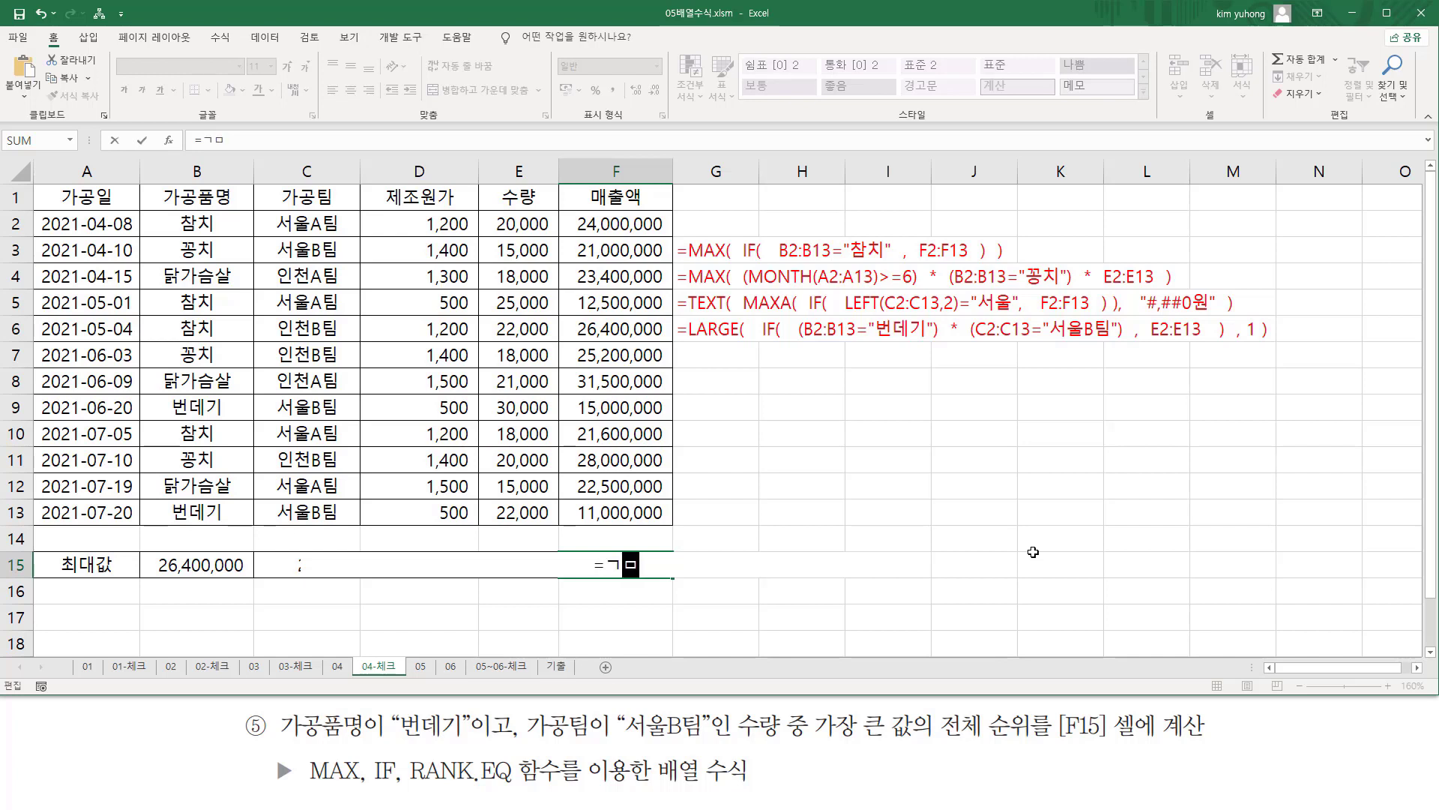
pyautogui.write('rank.e')
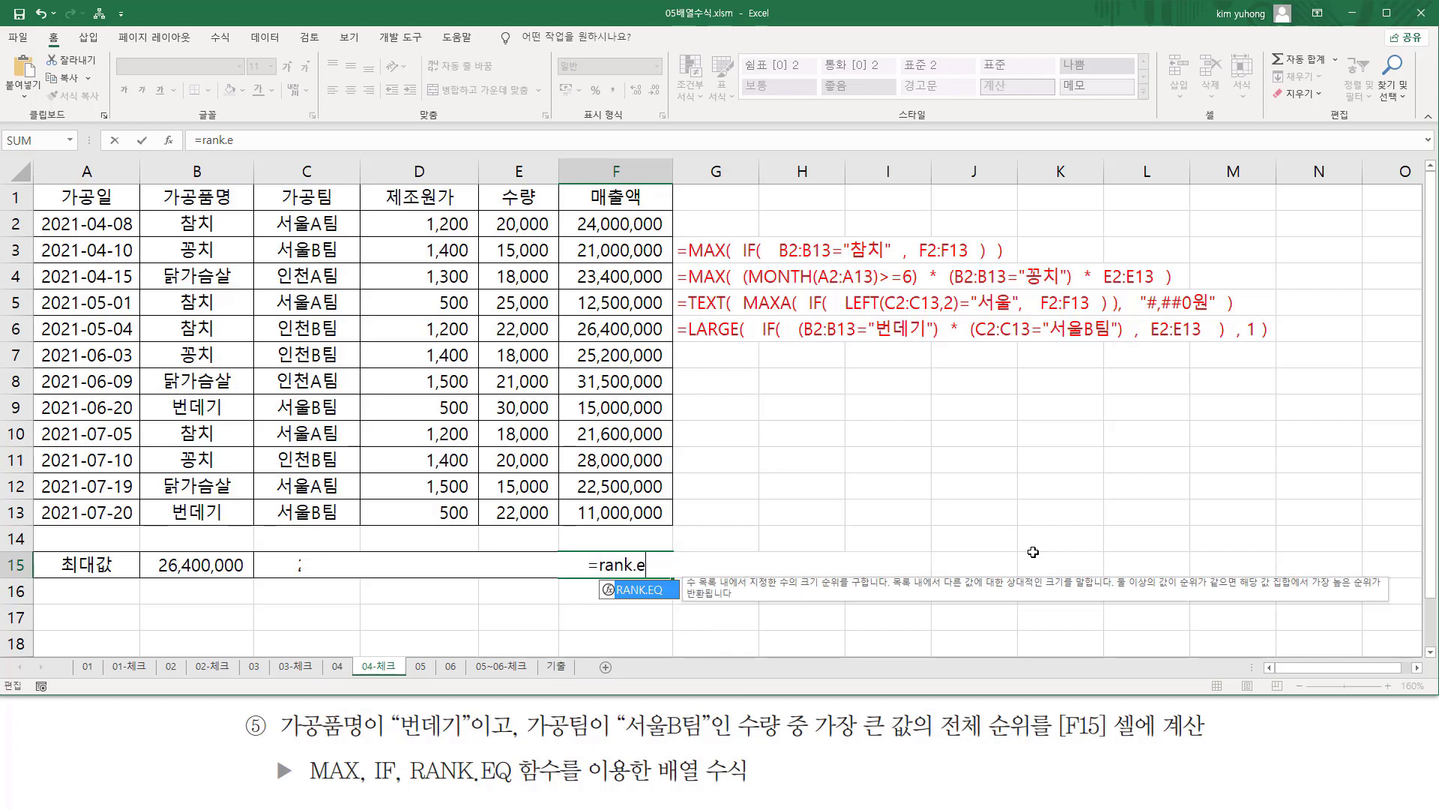
pyautogui.press('Tab')
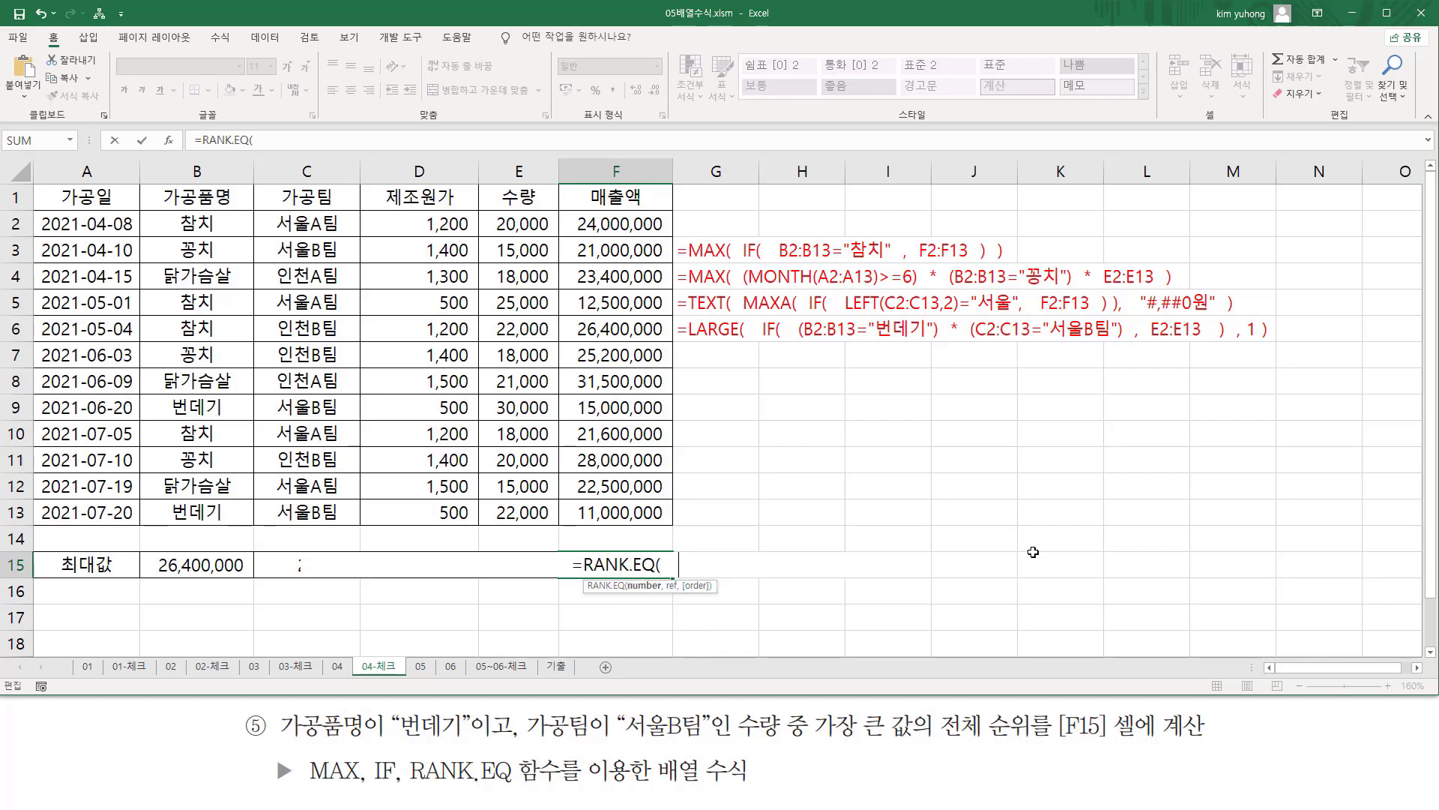
pyautogui.hotkey('ctrl', 'v')
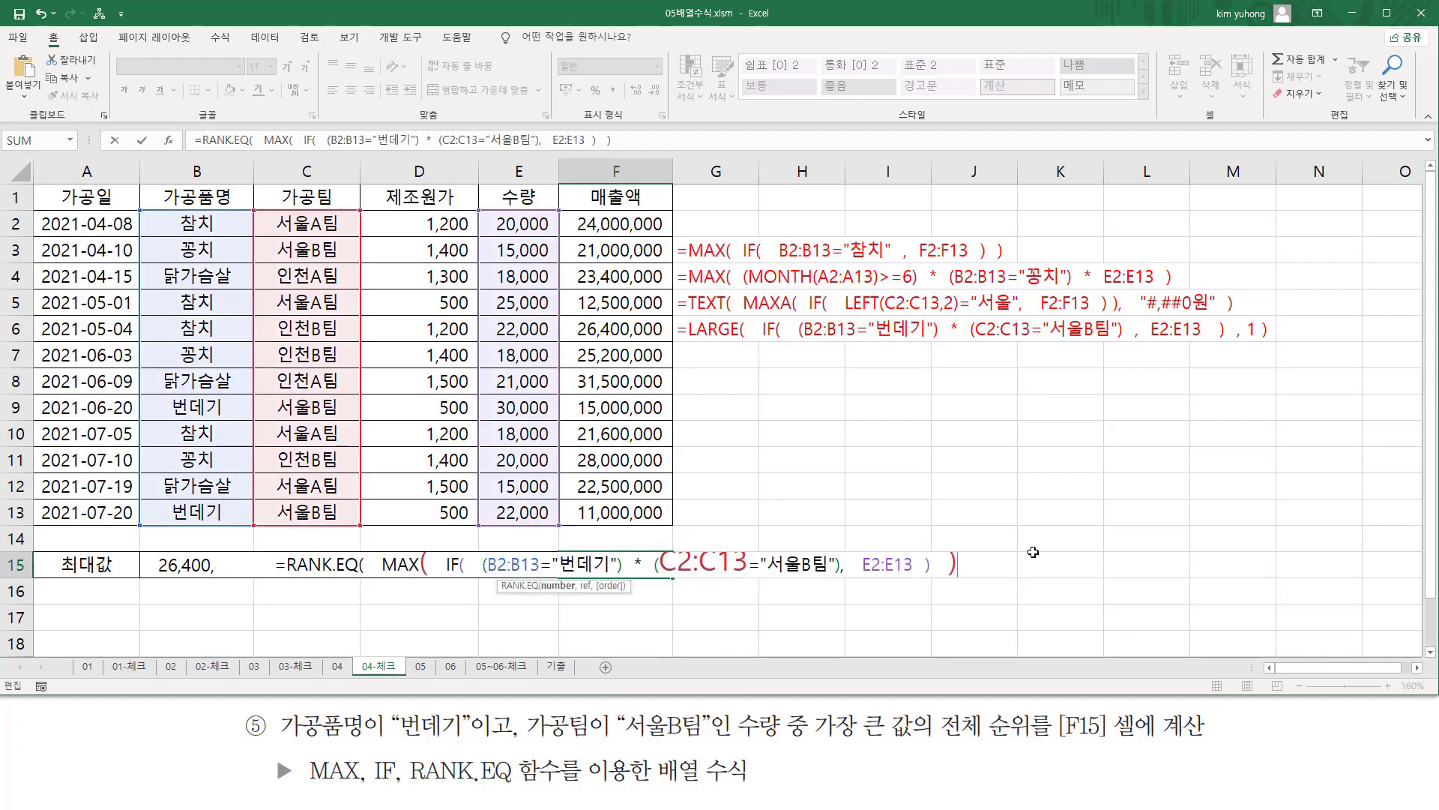
# Add E2:E13 as the reference range of RANK.EQ after the MAX expression and close the function.
pyautogui.moveTo(373, 562); pyautogui.dragTo(988, 565)
pyautogui.click(985, 565)
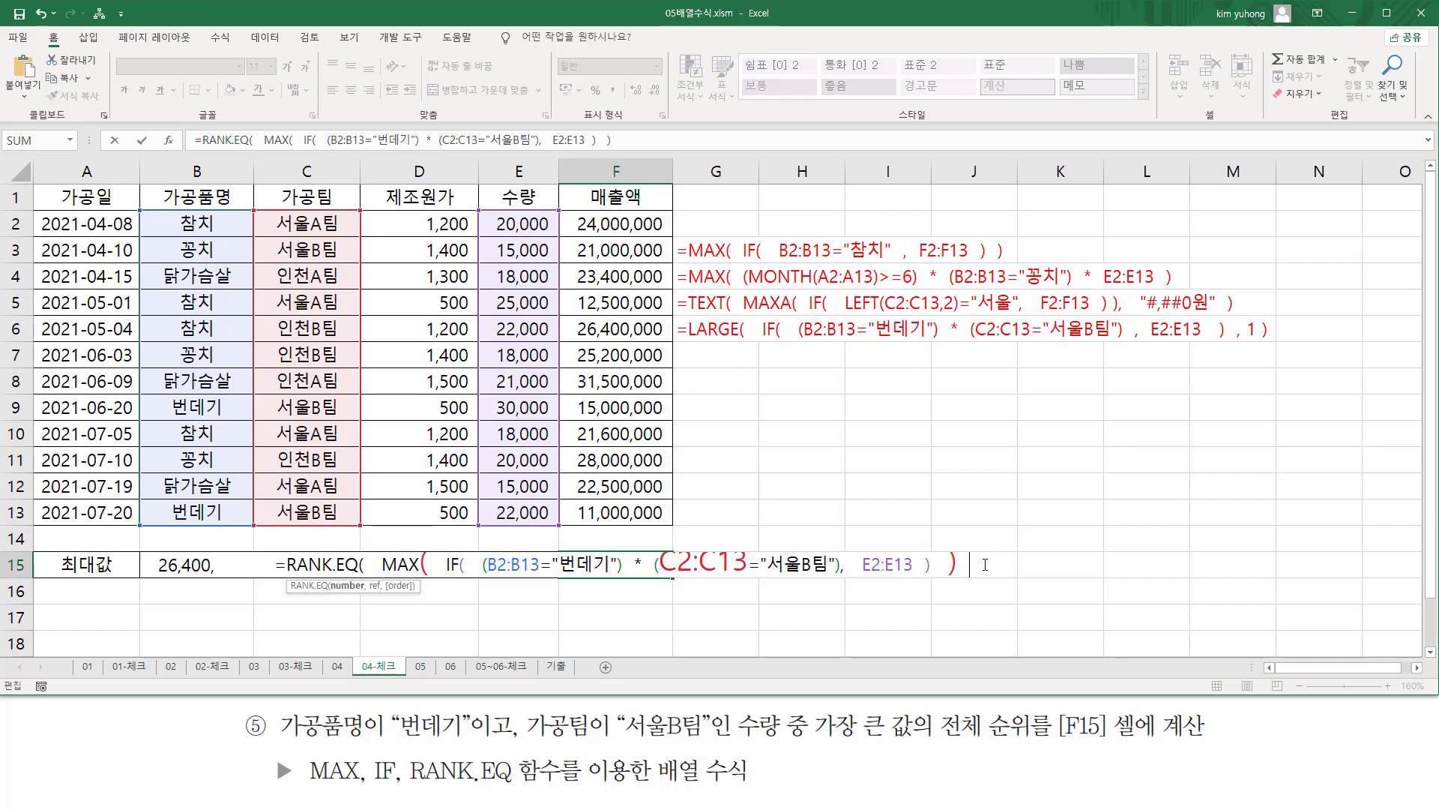
pyautogui.write(',')
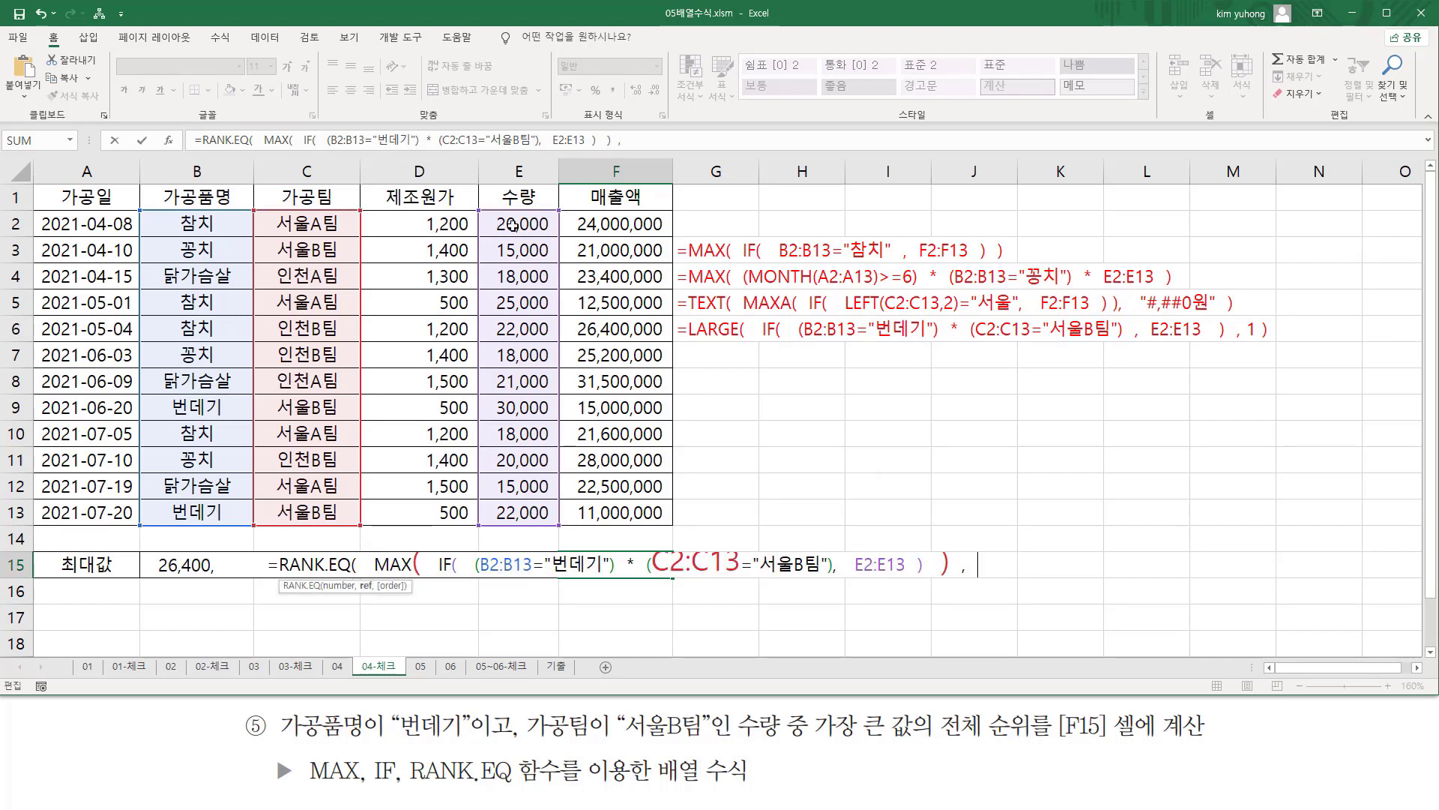
pyautogui.moveTo(513, 225); pyautogui.dragTo(531, 512)
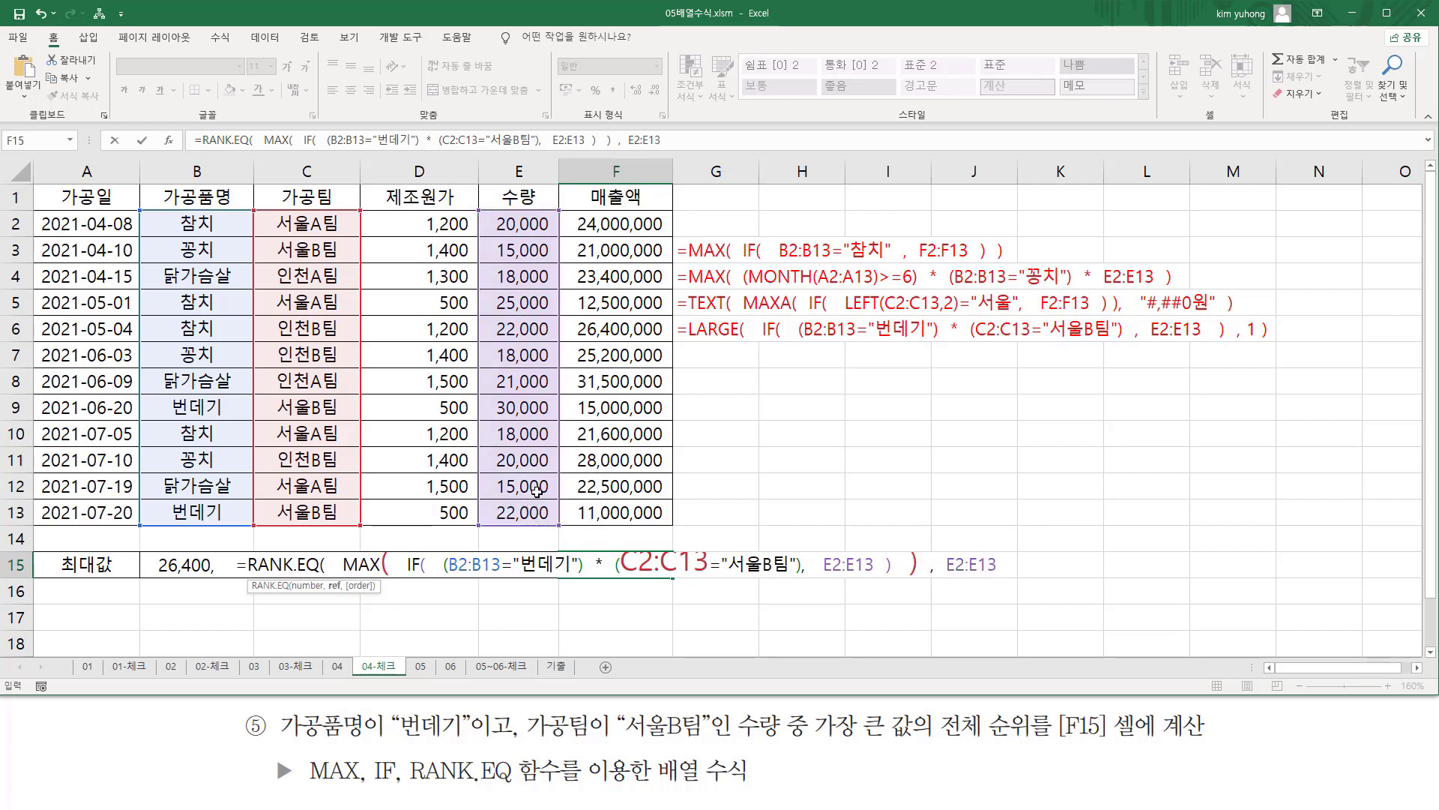
pyautogui.write(')')
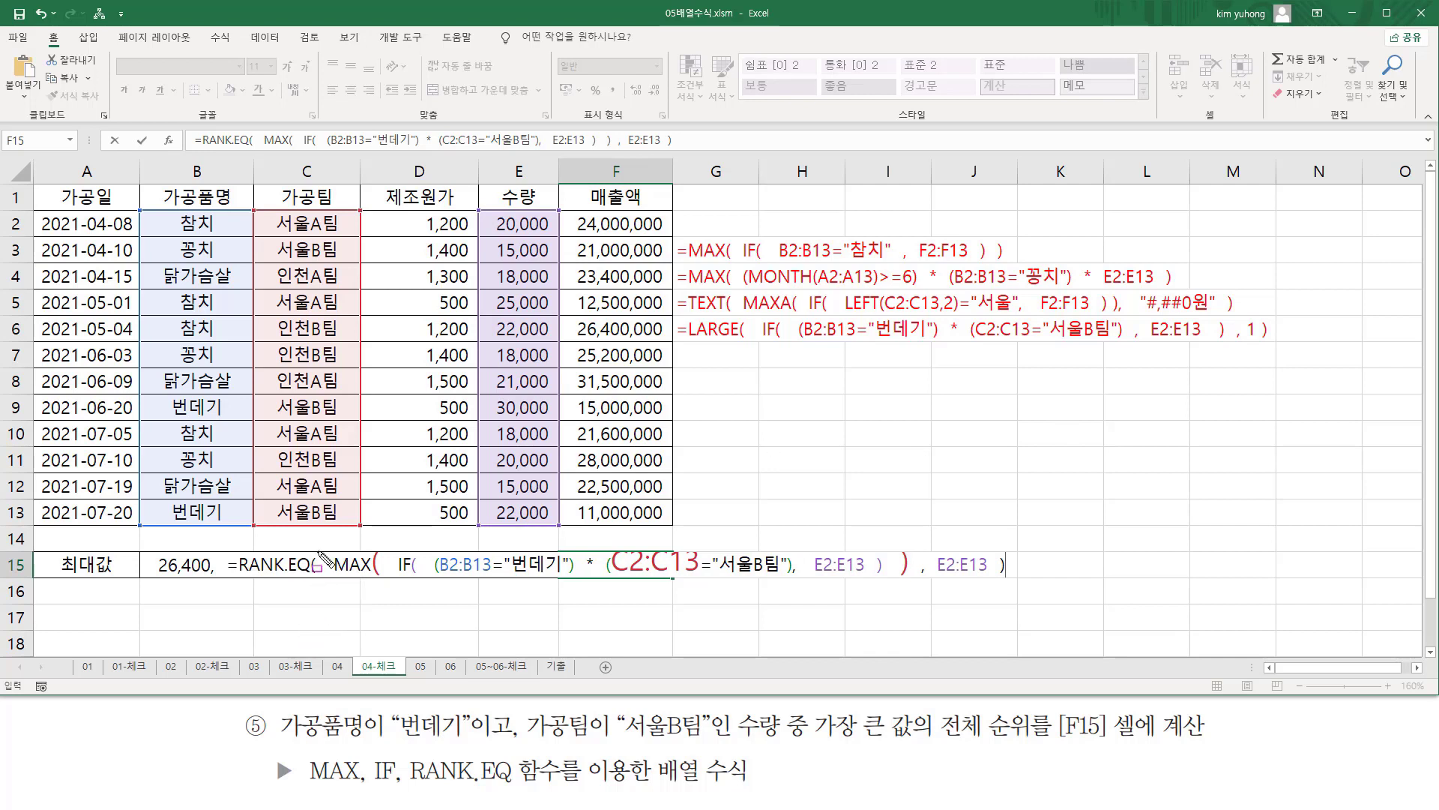
pyautogui.moveTo(329, 541)
pyautogui.mouseDown()
pyautogui.moveTo(631, 589)
pyautogui.moveTo(998, 576)
pyautogui.mouseUp()
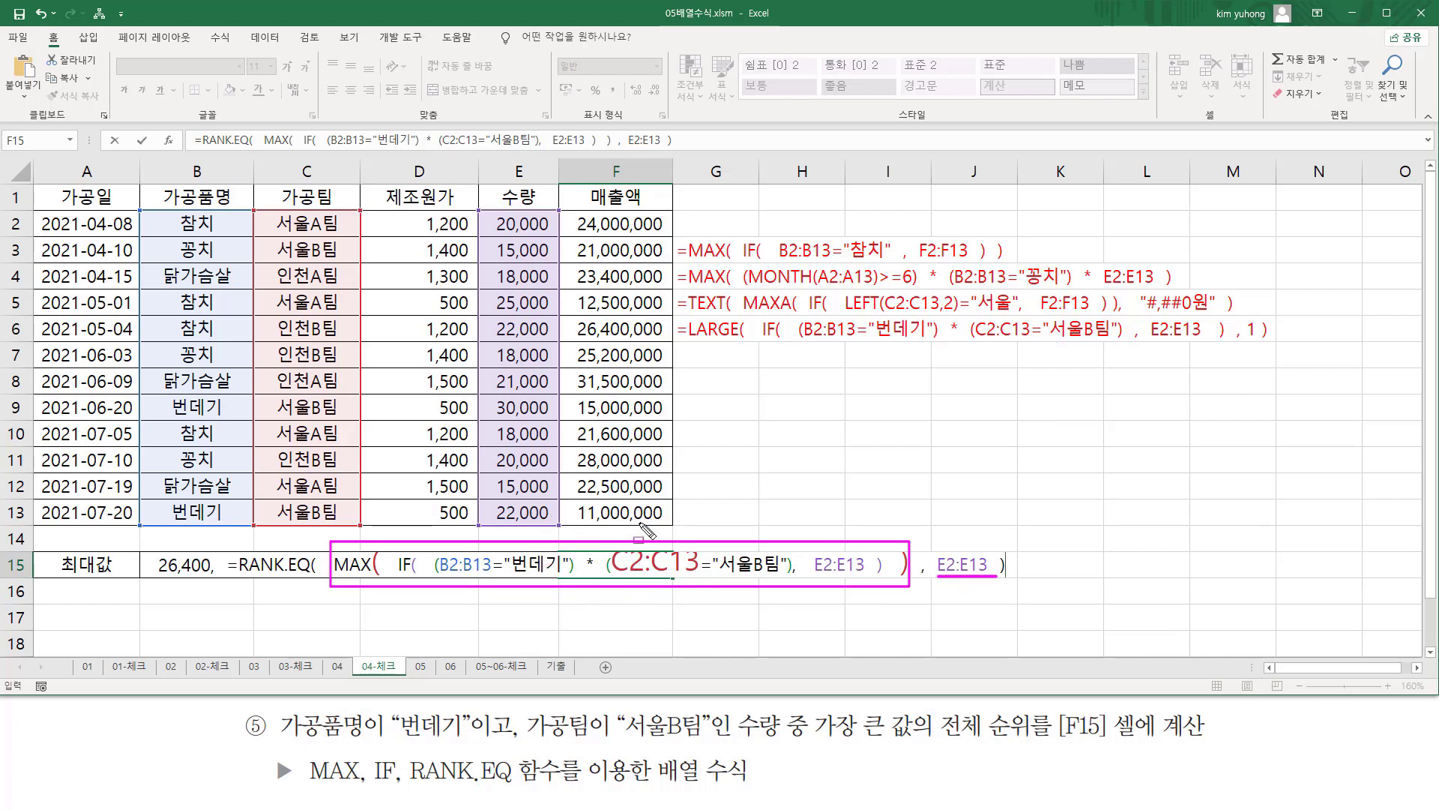
pyautogui.moveTo(931, 540); pyautogui.dragTo(996, 591)
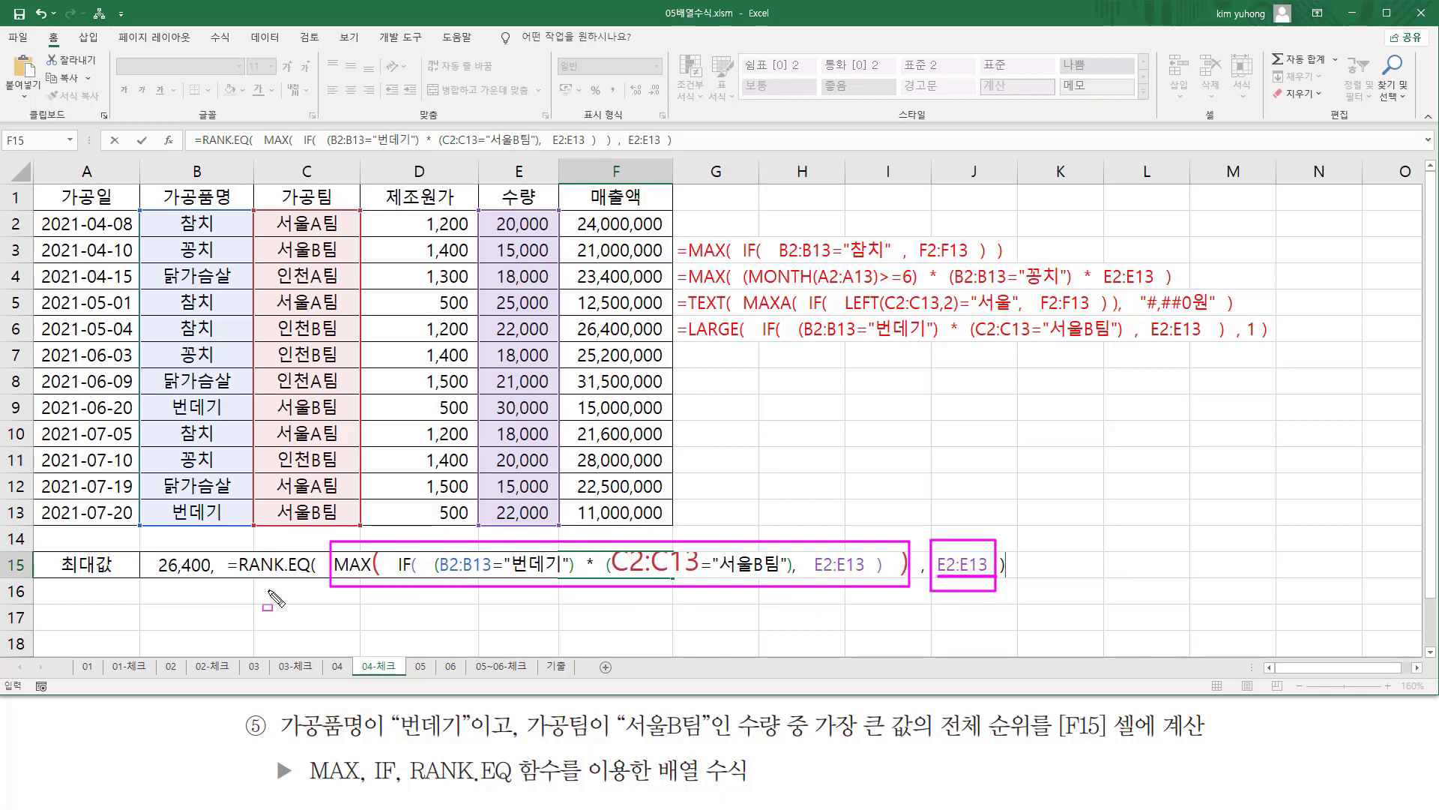
pyautogui.press('Escape')
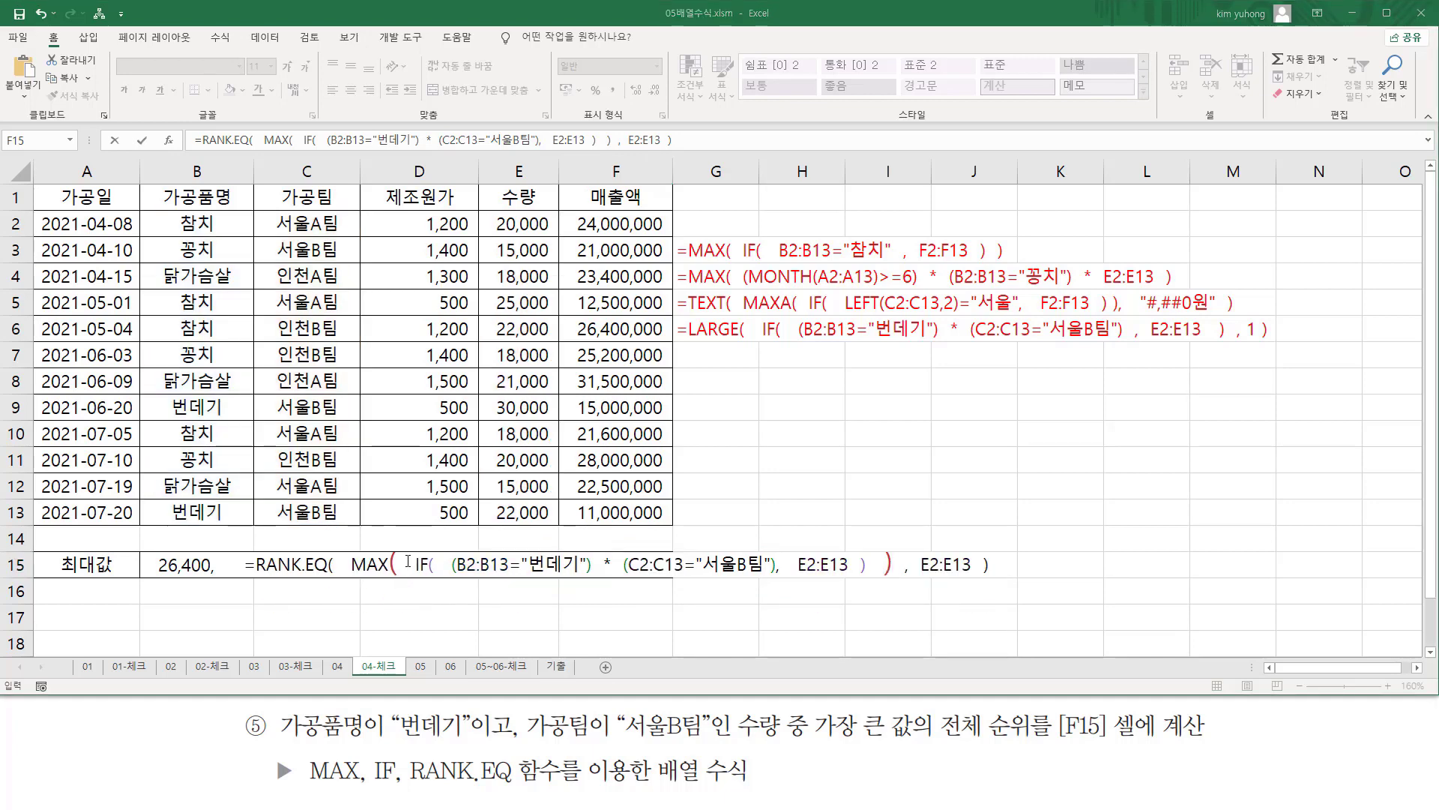
# Enter F15's RANK.EQ formula as an array formula and paste its text into G7 with a leading apostrophe.
pyautogui.hotkey('ctrl', 'shift', 'Return')
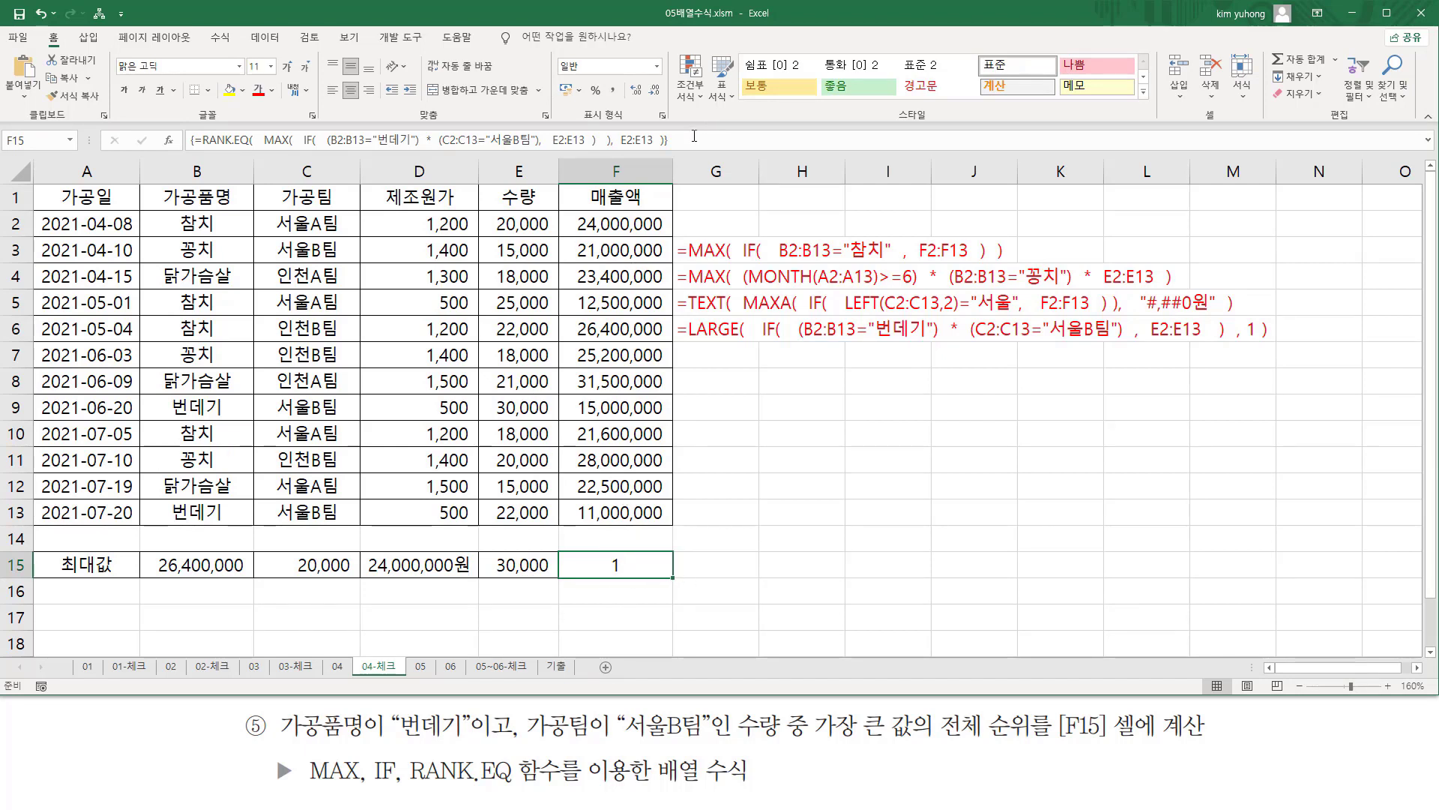
pyautogui.click(728, 353)
pyautogui.write('=RANK.EQ(  MAX(  IF(  (B2:B13="번데기")  *  (C2:C13="서울B팀"),  E2:E13  )  ),  E2:E13  )')
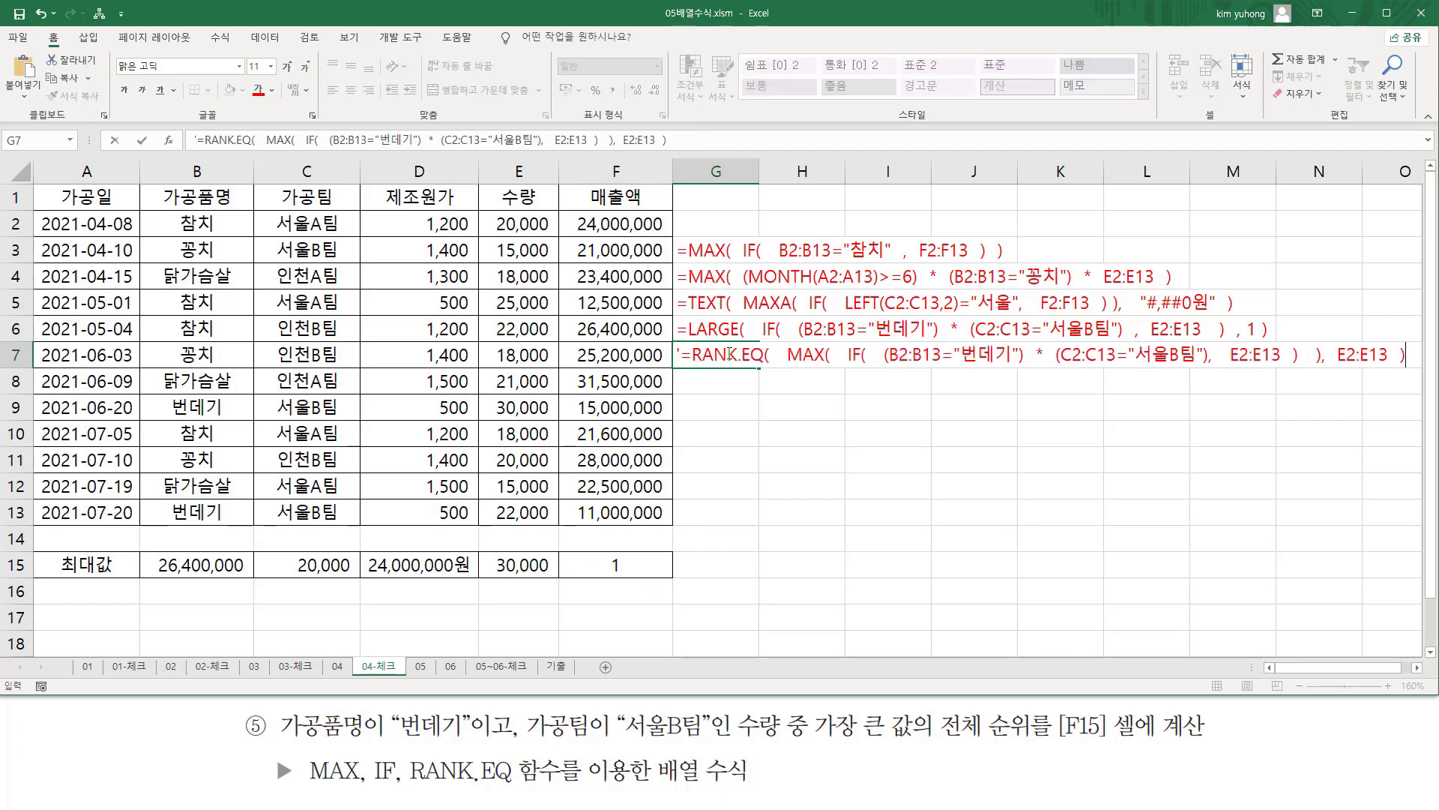
pyautogui.press('Return')
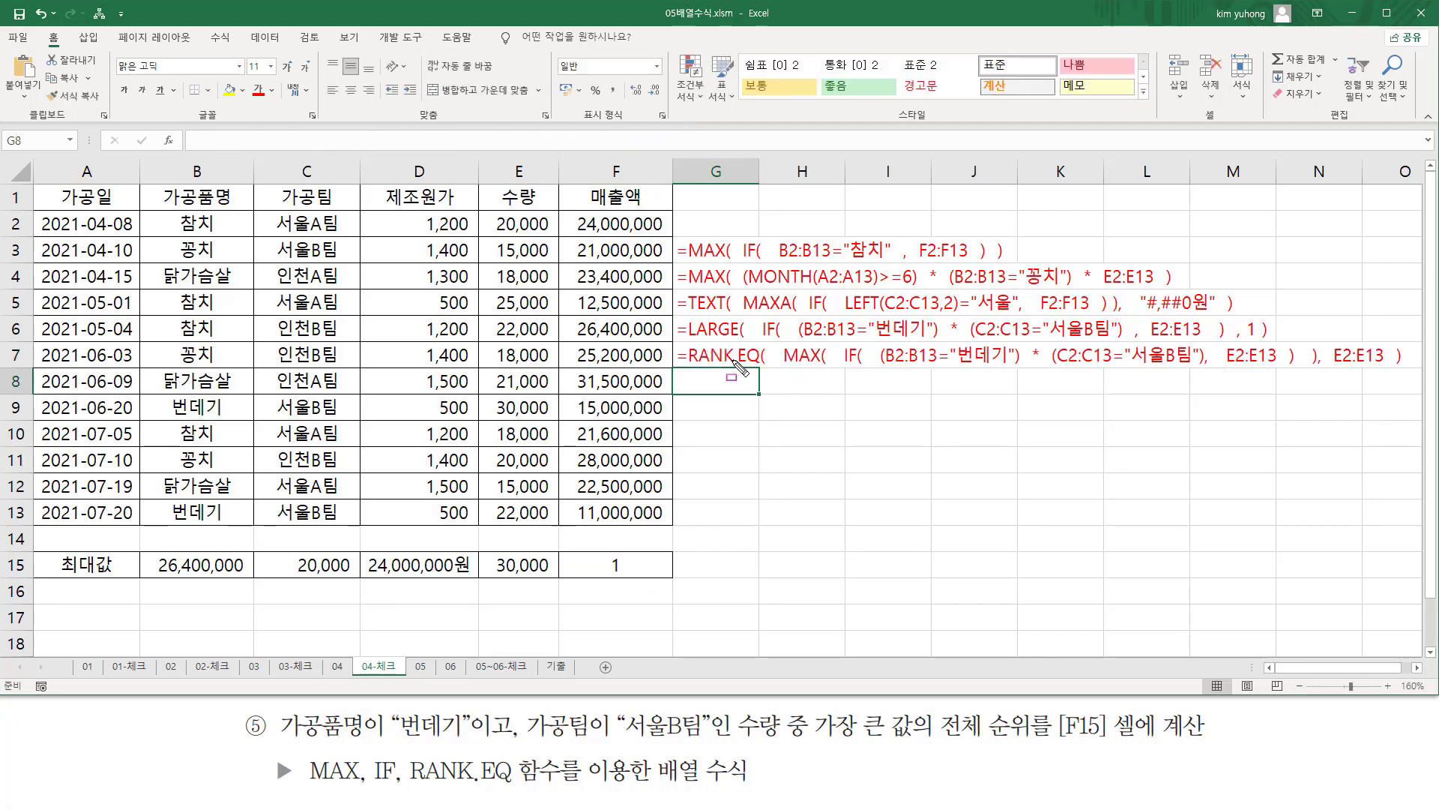
pyautogui.moveTo(782, 364); pyautogui.dragTo(1312, 361)
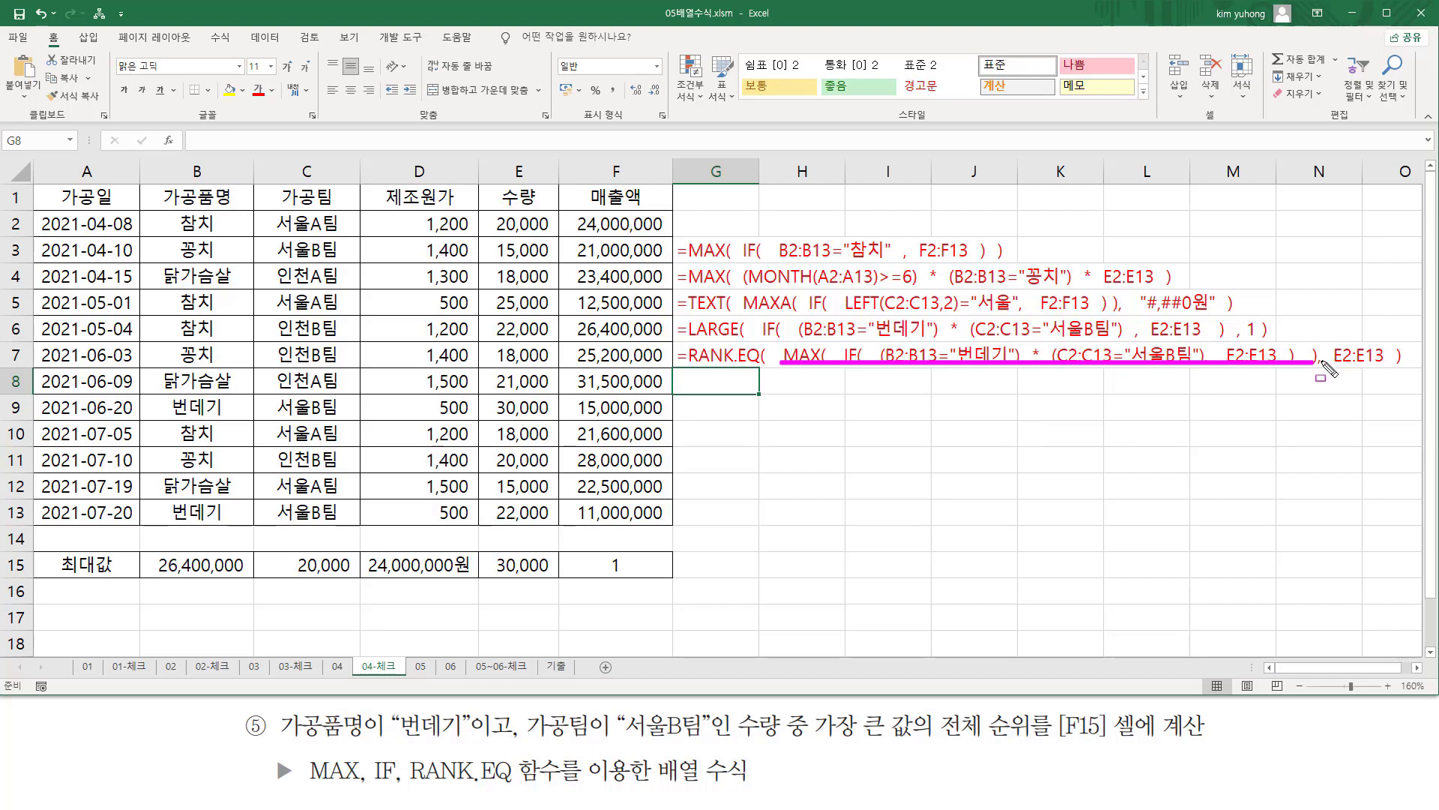
pyautogui.moveTo(1314, 355)
pyautogui.mouseDown()
pyautogui.moveTo(1329, 372)
pyautogui.moveTo(1338, 339)
pyautogui.moveTo(1359, 377)
pyautogui.moveTo(1391, 375)
pyautogui.mouseUp()
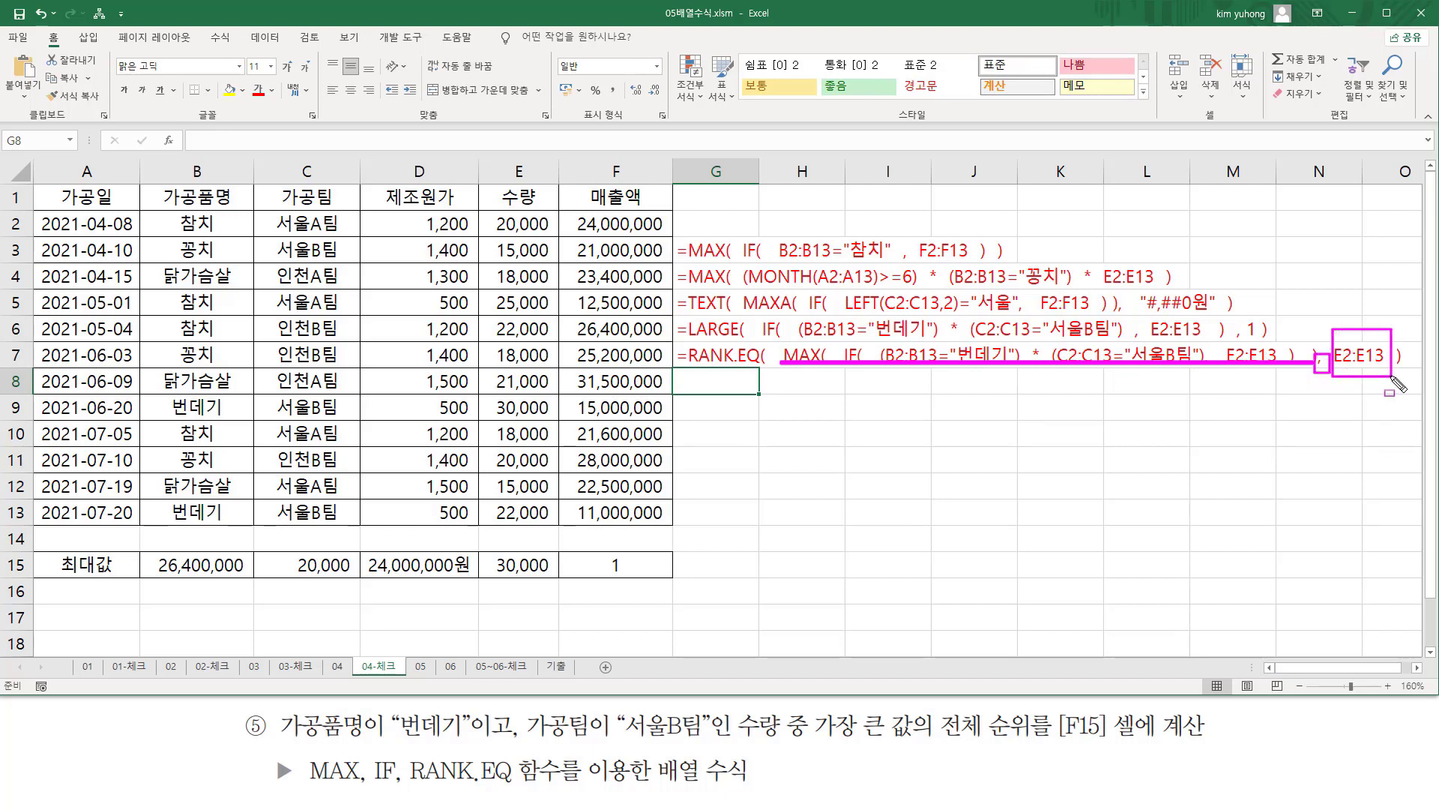
pyautogui.press('Escape')
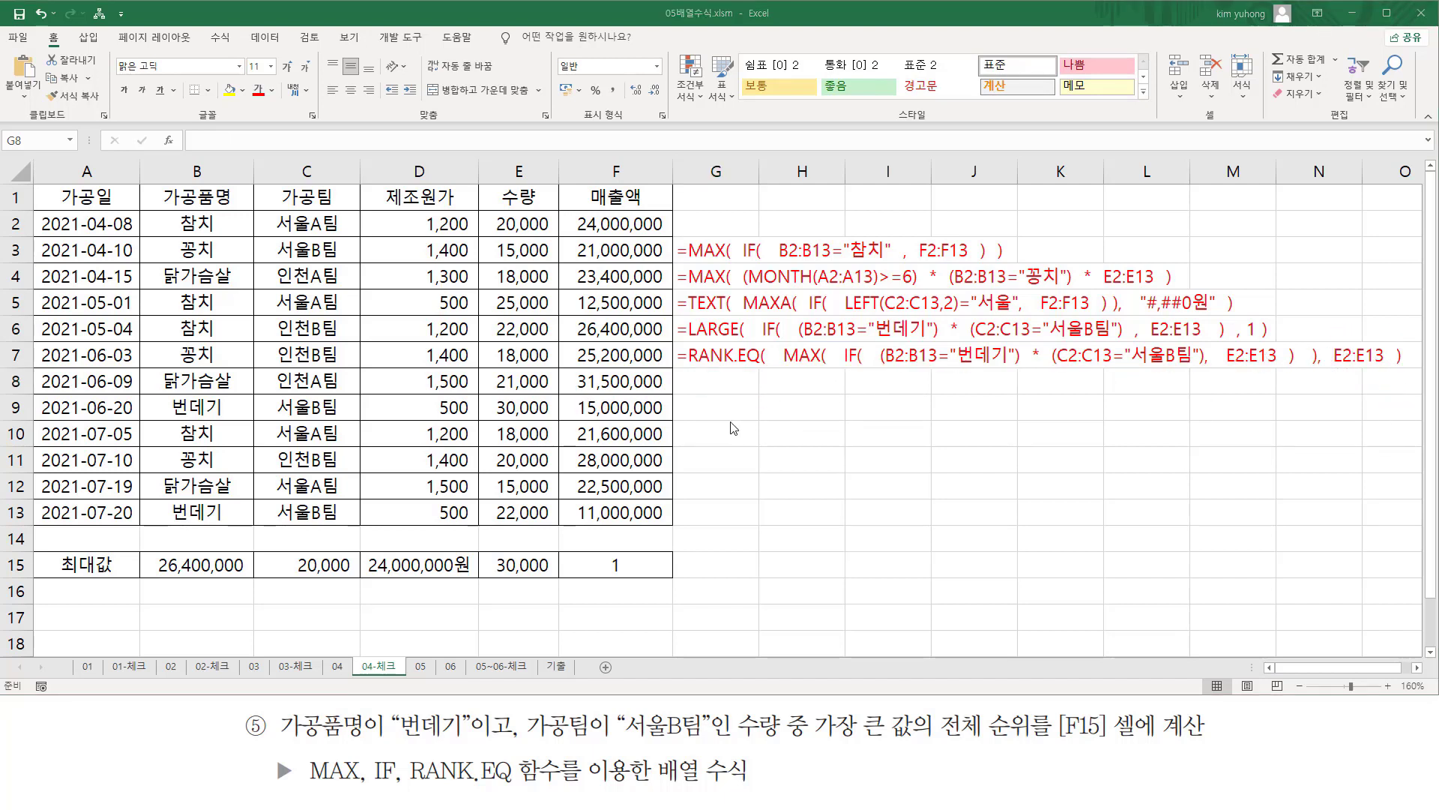